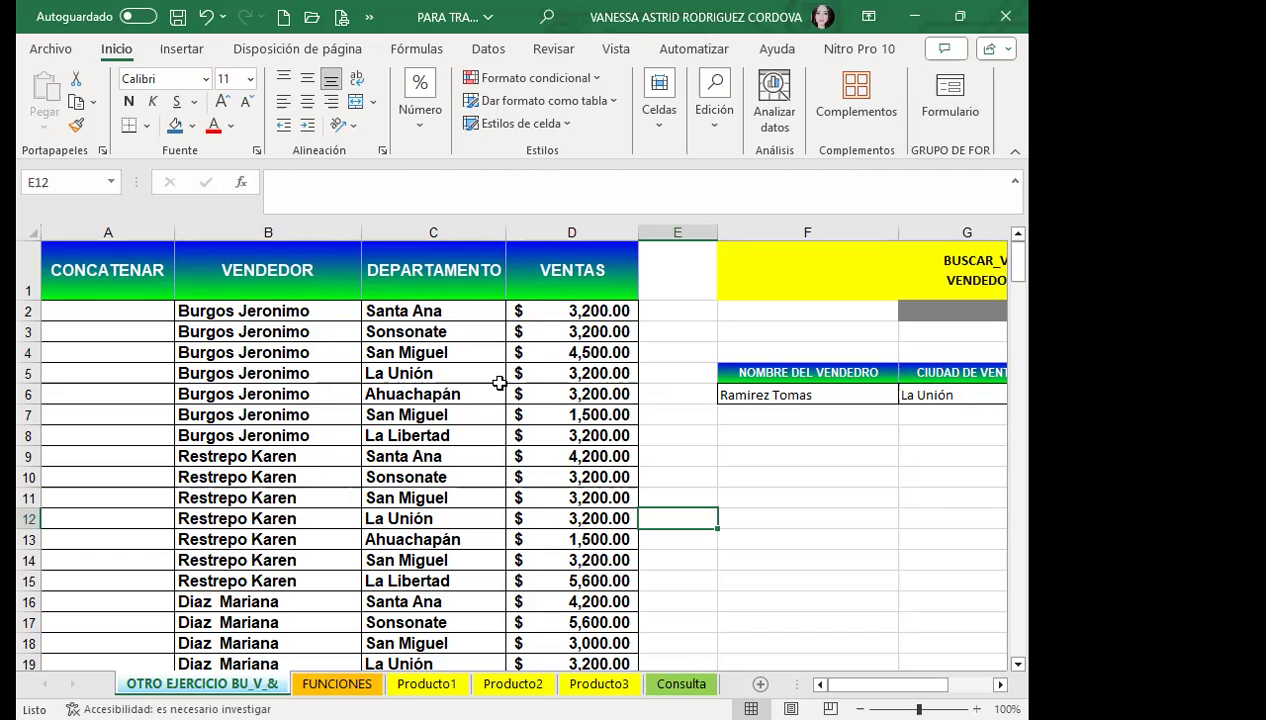
Scroll through the sales list and check a department entry in column C
{"action": "scroll", "coordinate": [267, 491], "scroll_direction": "down", "scroll_amount": 10}
{"action": "scroll", "coordinate": [267, 491], "scroll_direction": "down", "scroll_amount": 20}
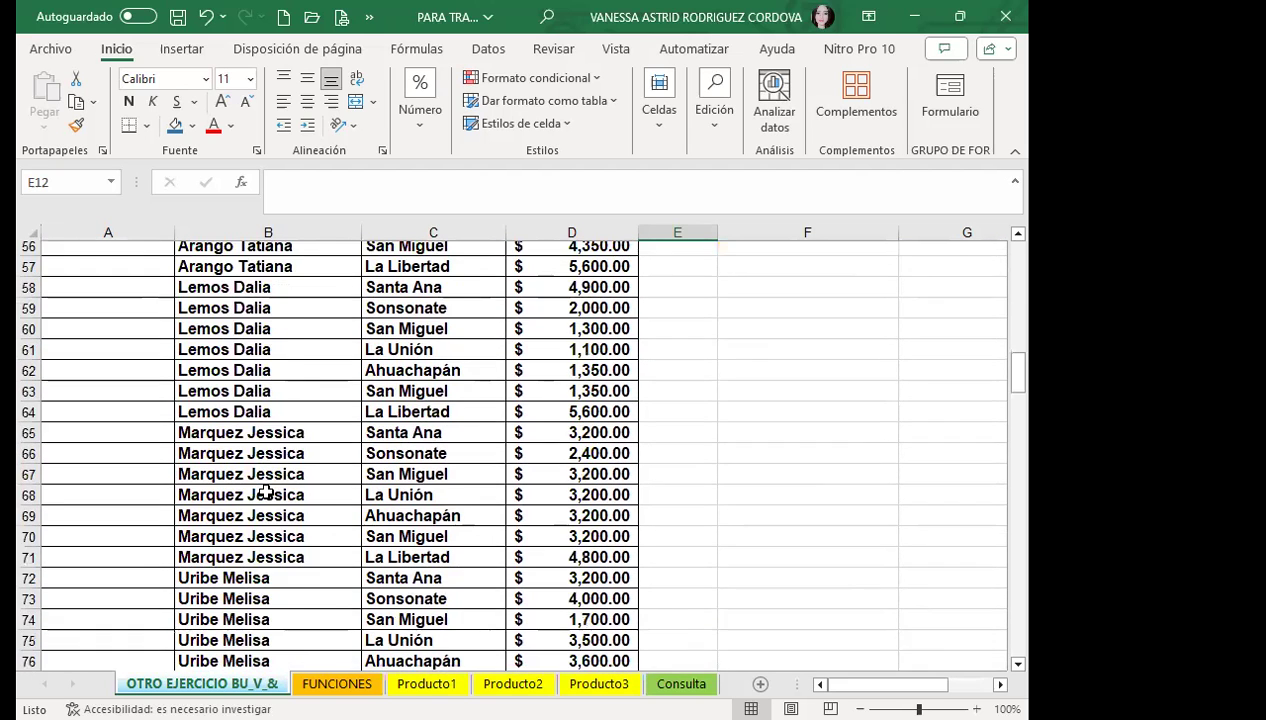
{"action": "scroll", "coordinate": [266, 474], "scroll_direction": "down", "scroll_amount": 2}
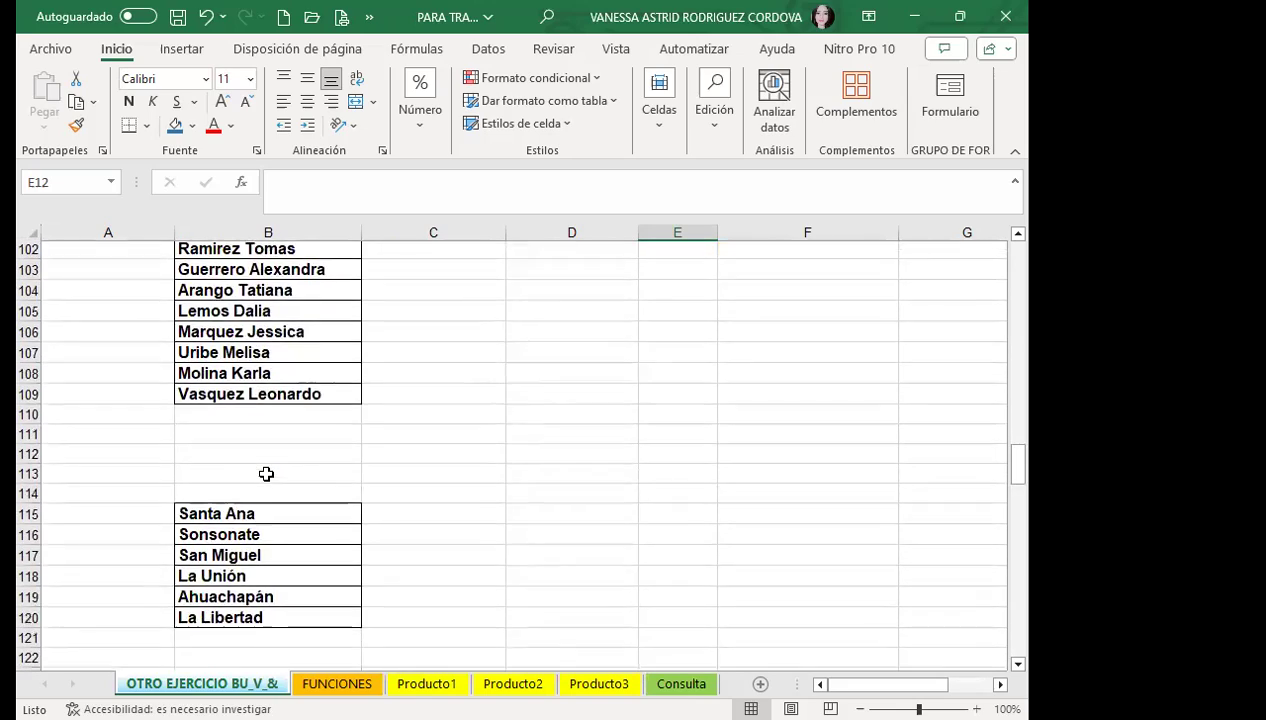
{"action": "scroll", "coordinate": [283, 461], "scroll_direction": "up", "scroll_amount": 15}
{"action": "scroll", "coordinate": [284, 459], "scroll_direction": "up", "scroll_amount": 19}
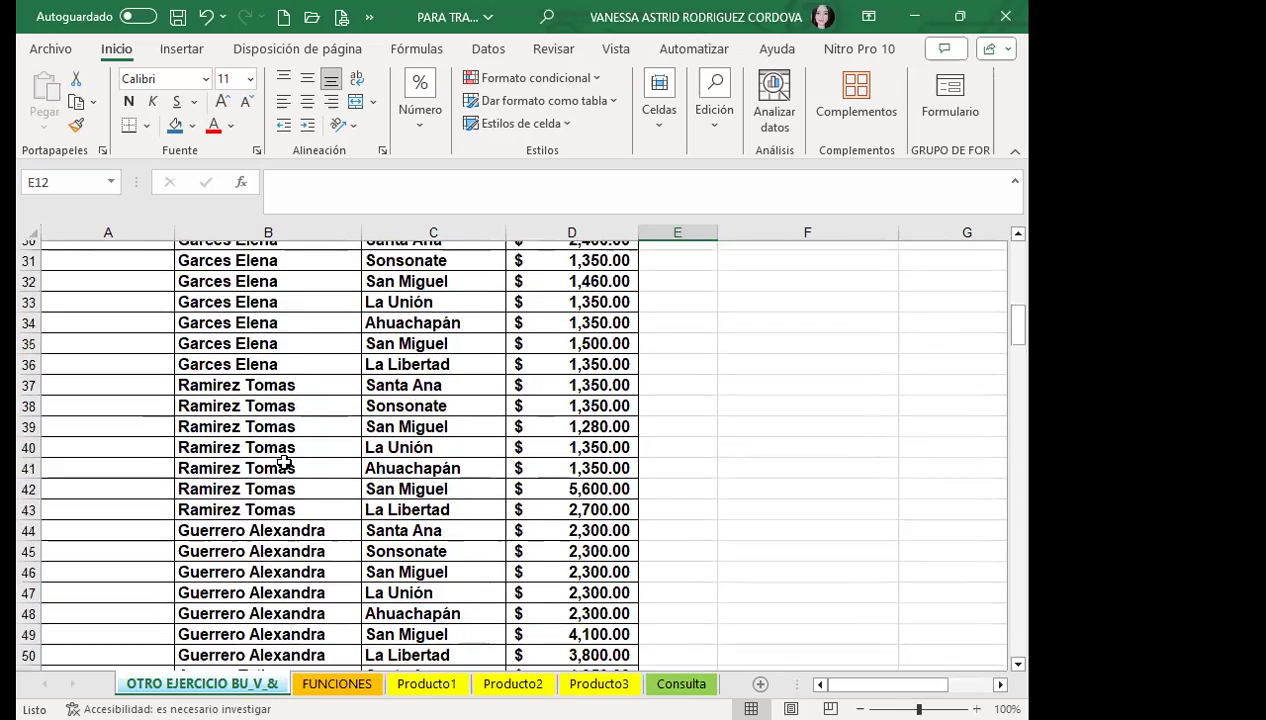
{"action": "left_click", "coordinate": [468, 333]}
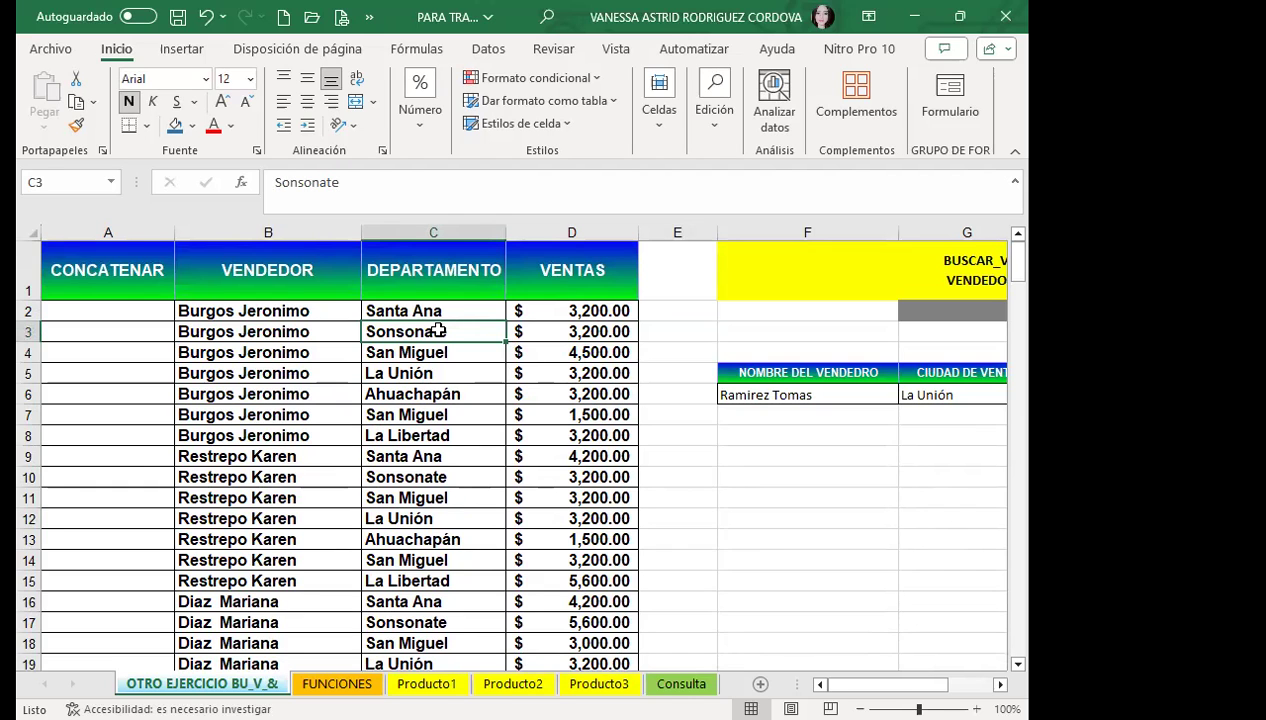
{"action": "scroll", "coordinate": [311, 557], "scroll_direction": "down", "scroll_amount": 20}
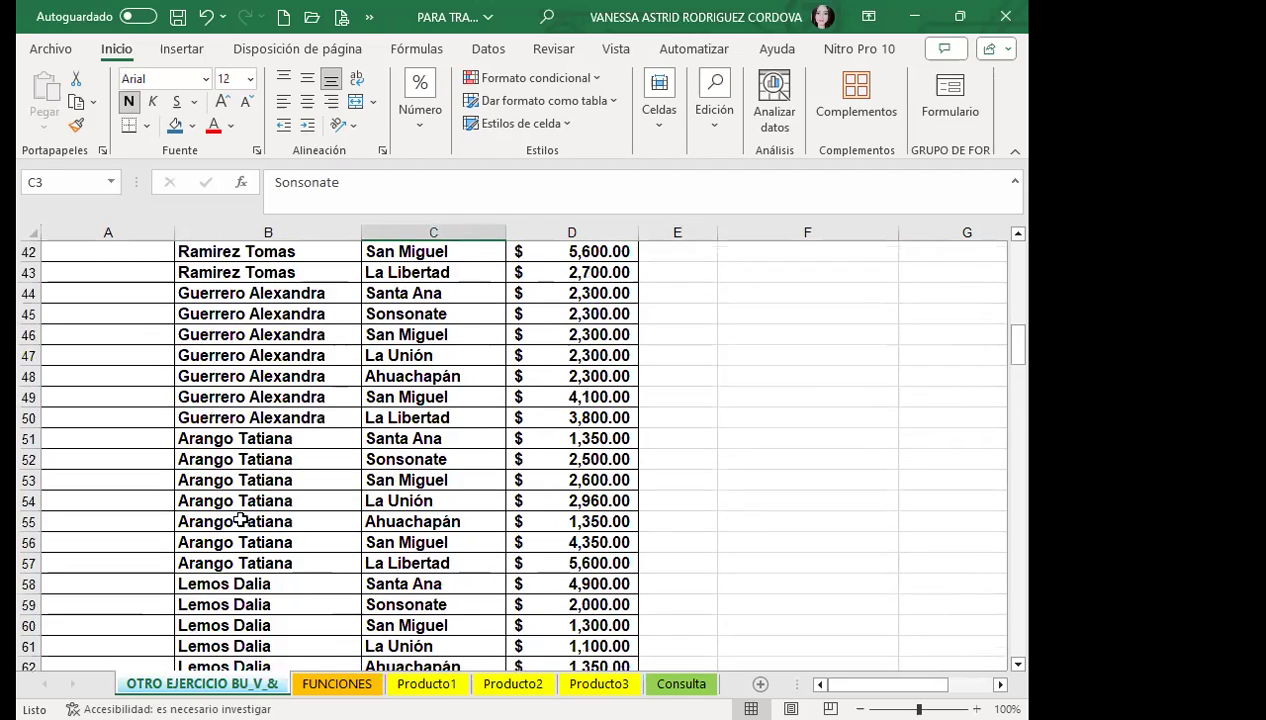
{"action": "scroll", "coordinate": [217, 510], "scroll_direction": "down", "scroll_amount": 14}
{"action": "scroll", "coordinate": [220, 497], "scroll_direction": "up", "scroll_amount": 4}
{"action": "scroll", "coordinate": [270, 452], "scroll_direction": "up", "scroll_amount": 20}
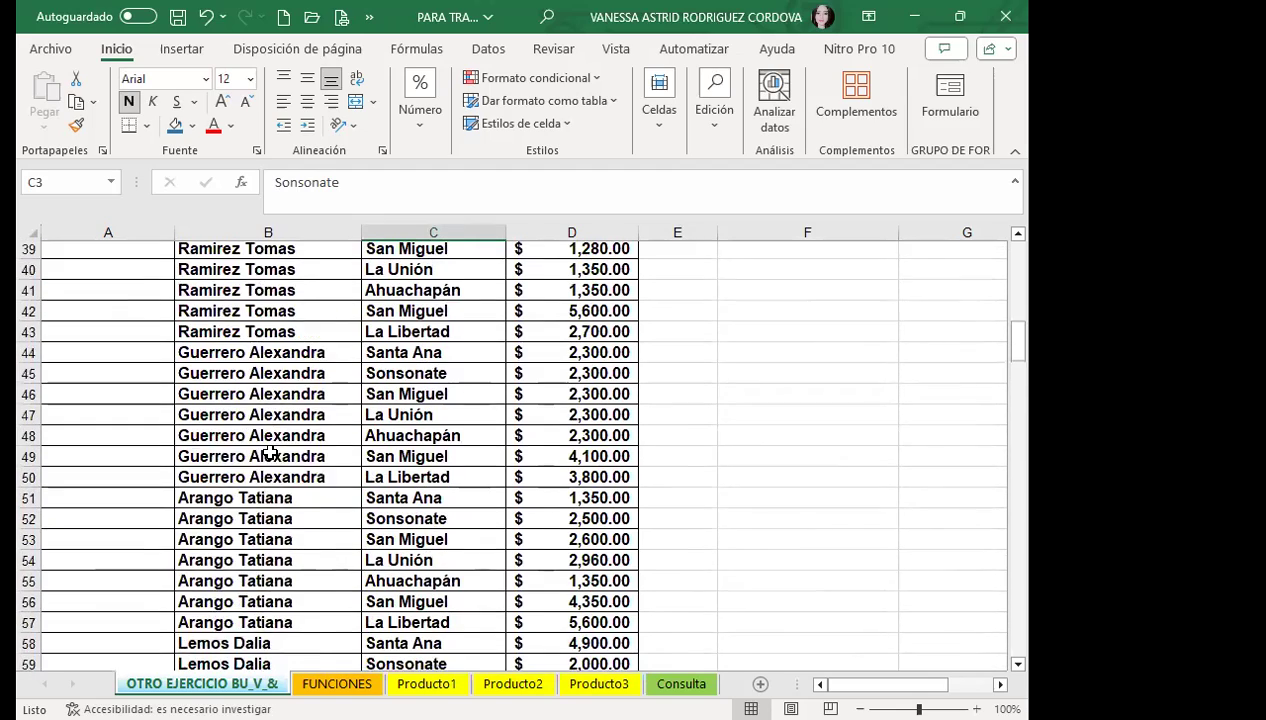
{"action": "scroll", "coordinate": [270, 452], "scroll_direction": "up", "scroll_amount": 4}
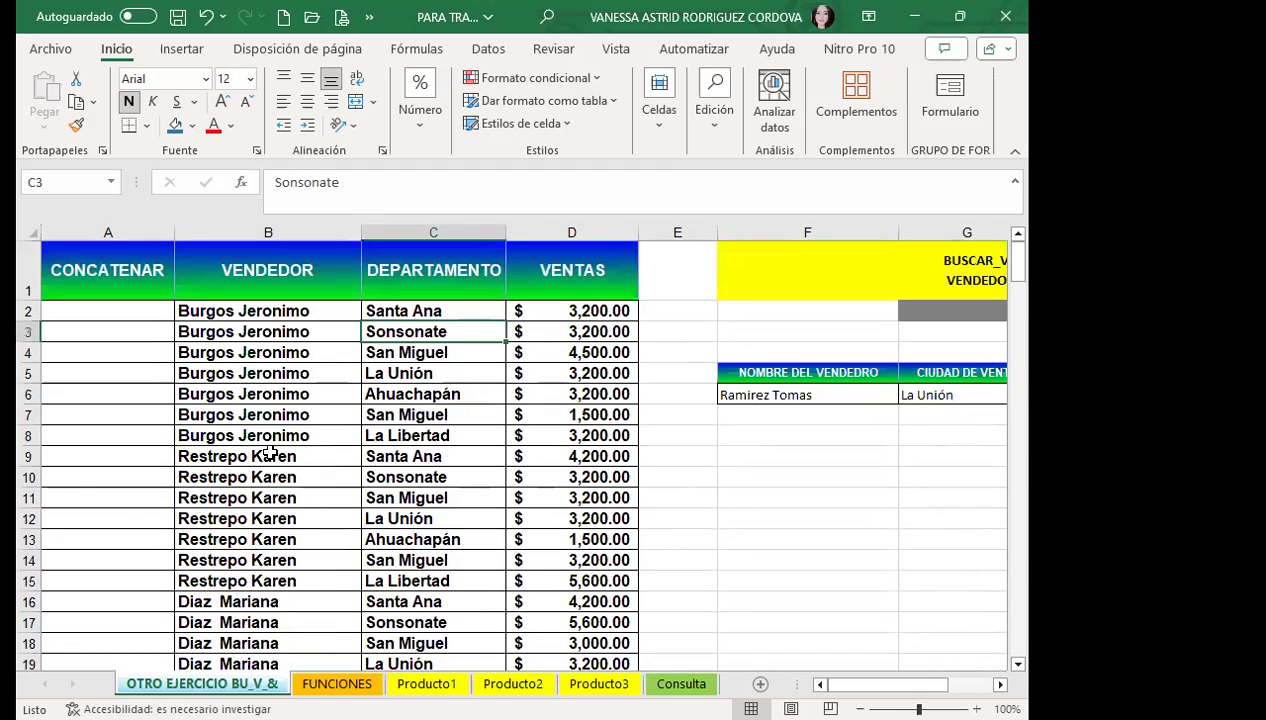
Start a CONCATENAR formula in A2, cancel it, and widen column A
{"action": "left_click", "coordinate": [114, 308]}
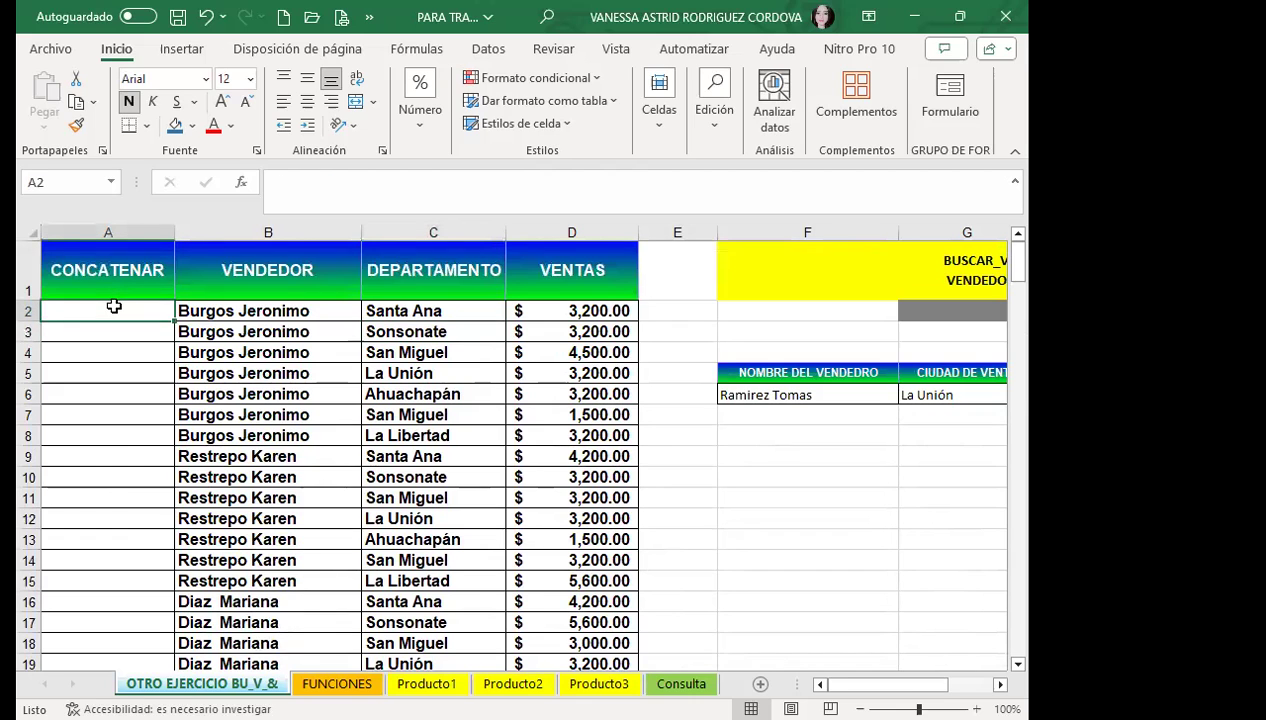
{"action": "type", "text": "="}
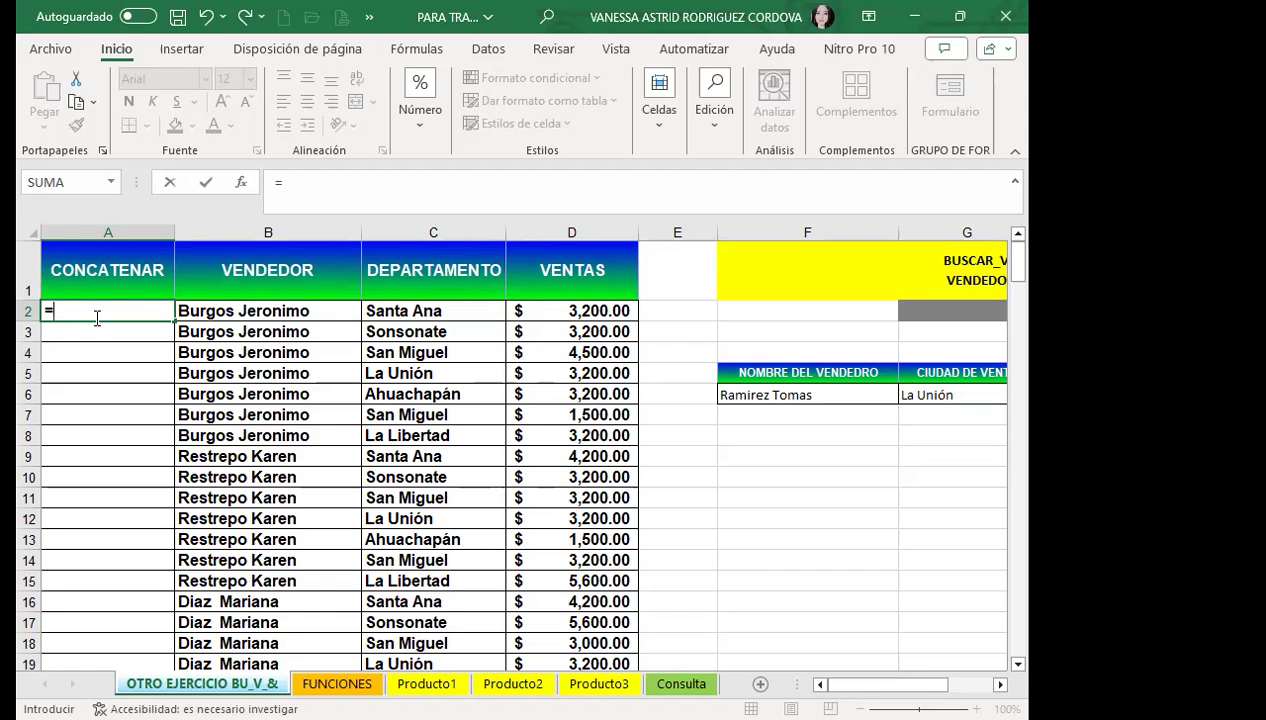
{"action": "type", "text": "CON"}
{"action": "left_click", "coordinate": [90, 485]}
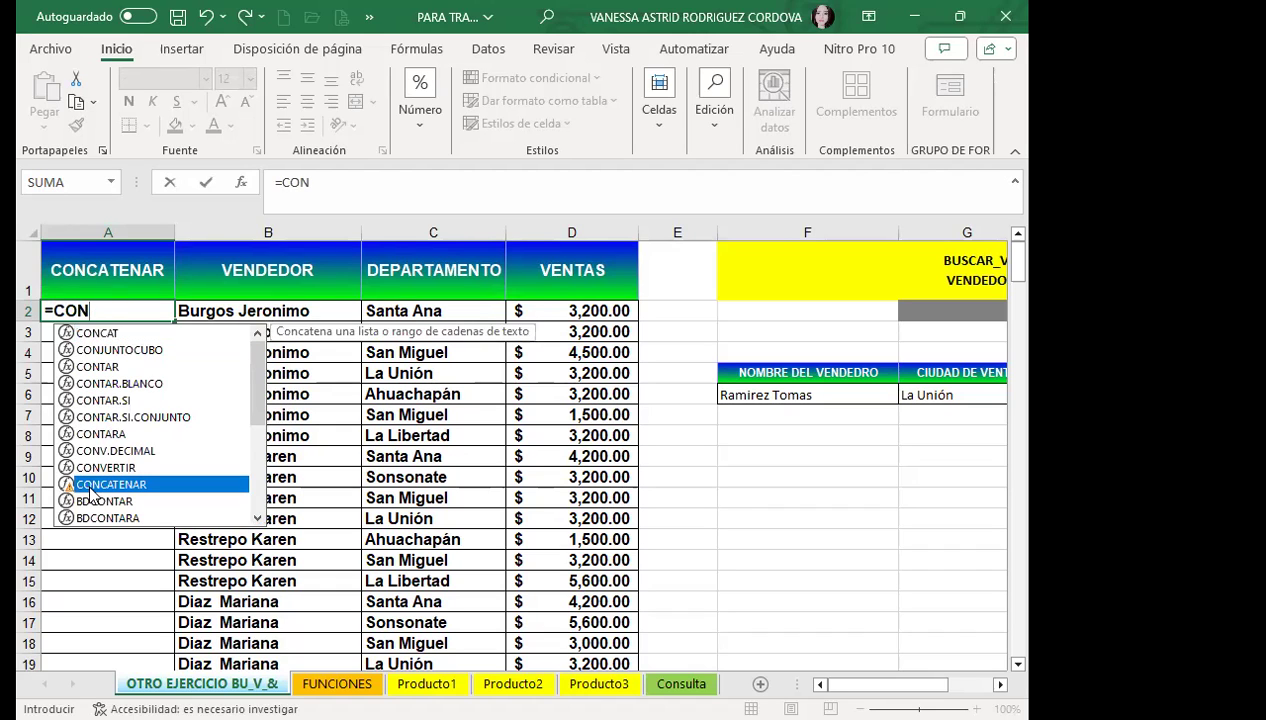
{"action": "double_click", "coordinate": [88, 480]}
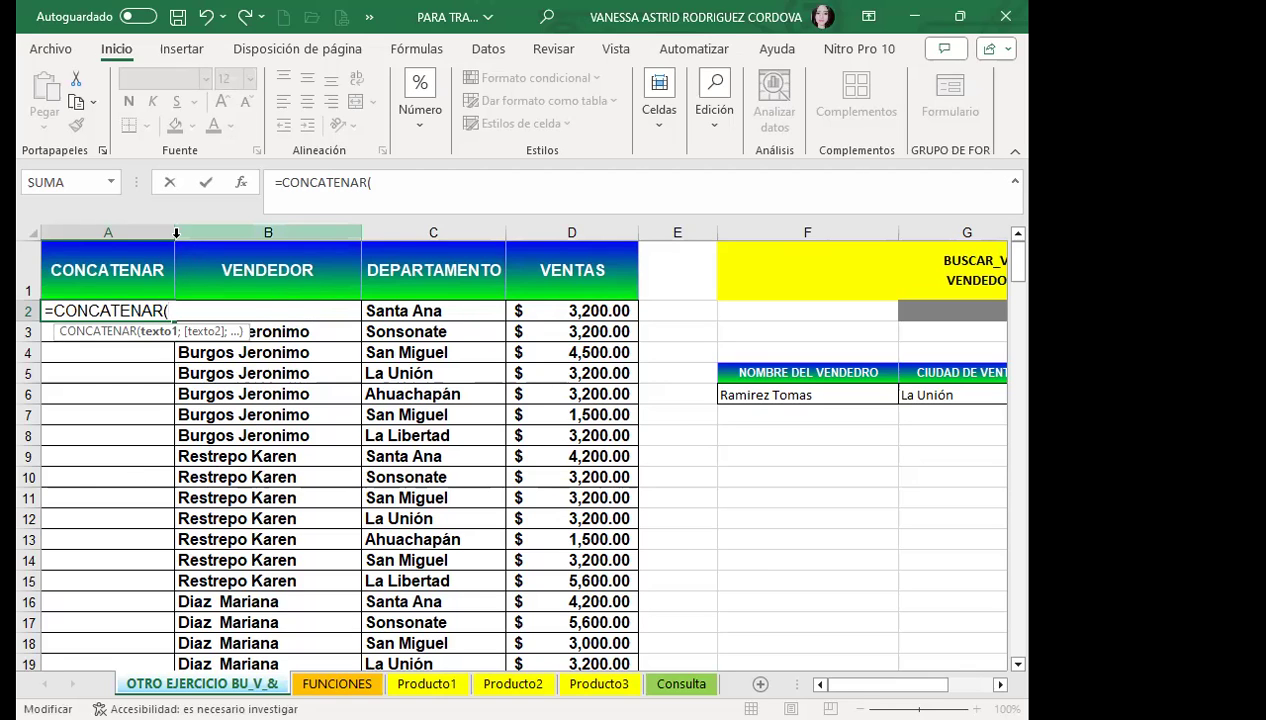
{"action": "key", "text": "Escape"}
{"action": "left_click_drag", "start_coordinate": [173, 229], "coordinate": [222, 229]}
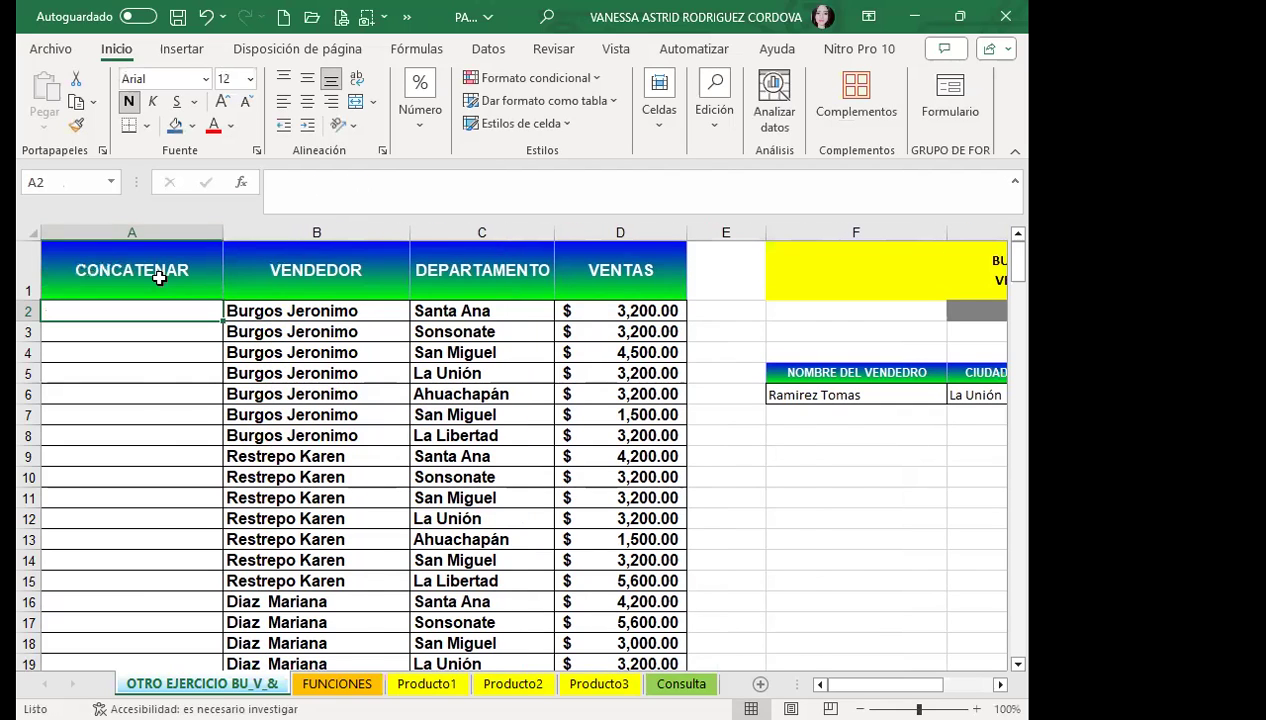
Enter =CONCATENAR(B2;" ";C2) in A2 to join seller and department with a space
{"action": "type", "text": "="}
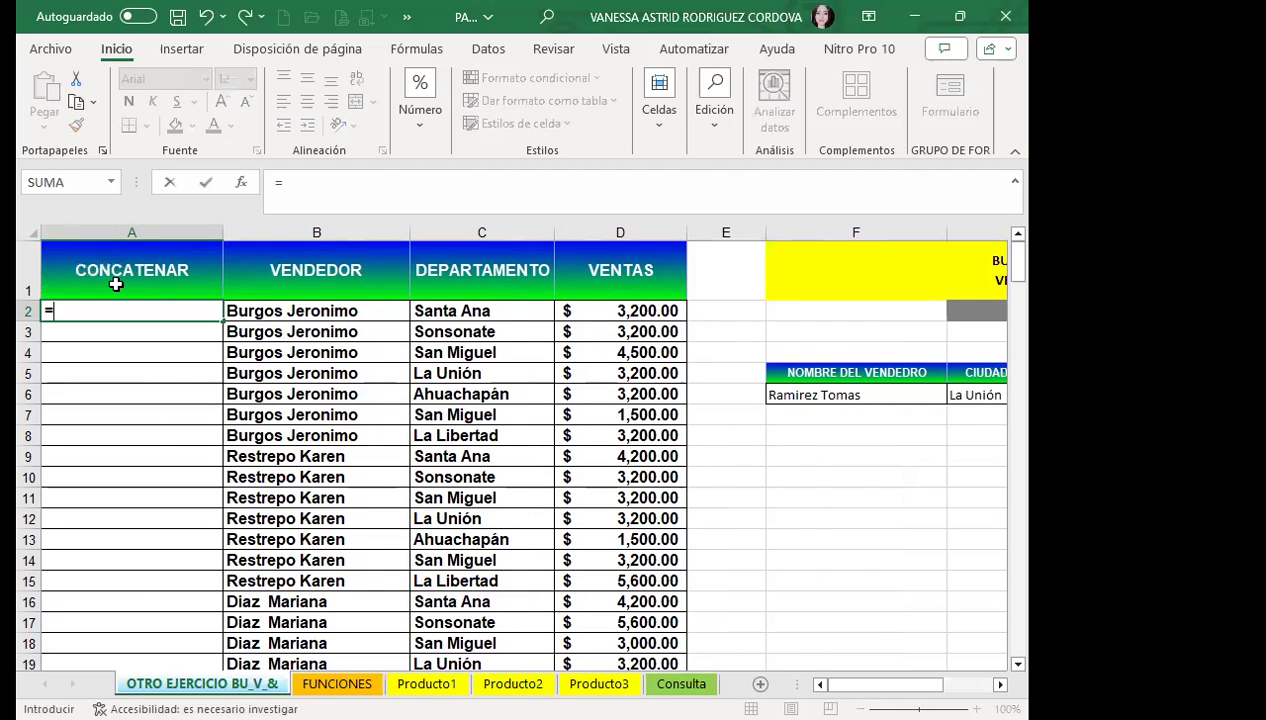
{"action": "type", "text": "CON"}
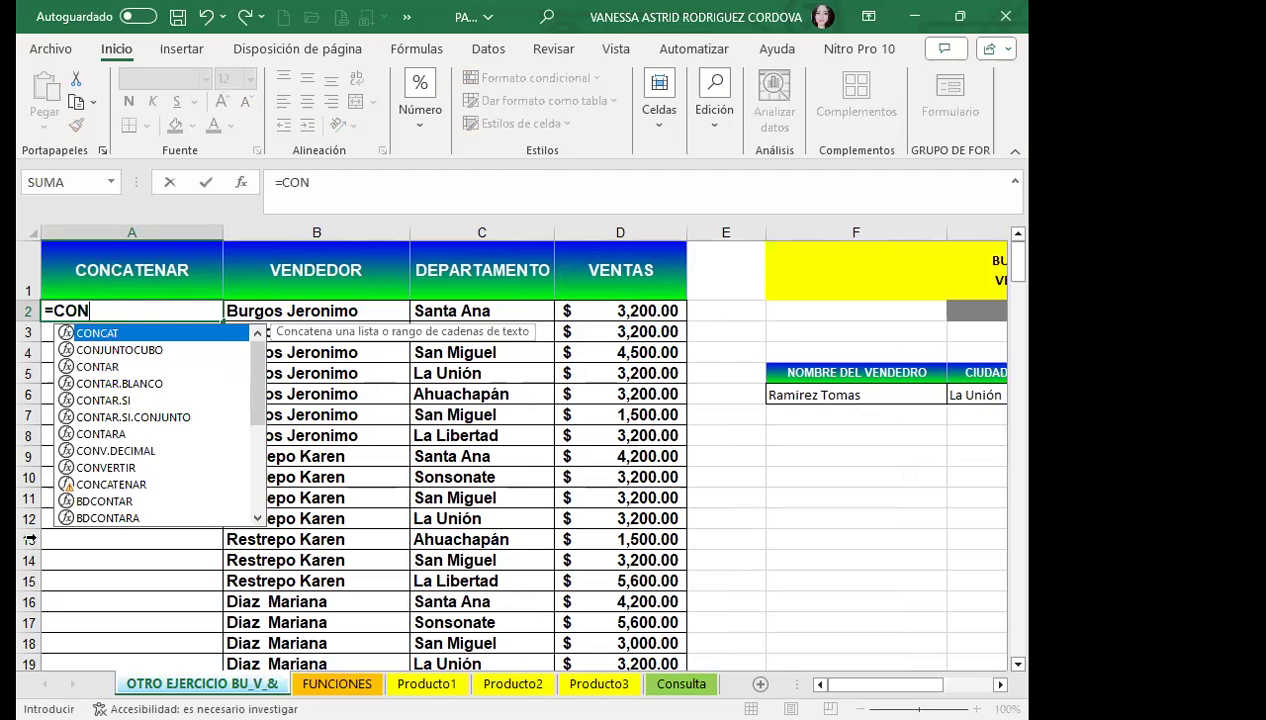
{"action": "double_click", "coordinate": [124, 484]}
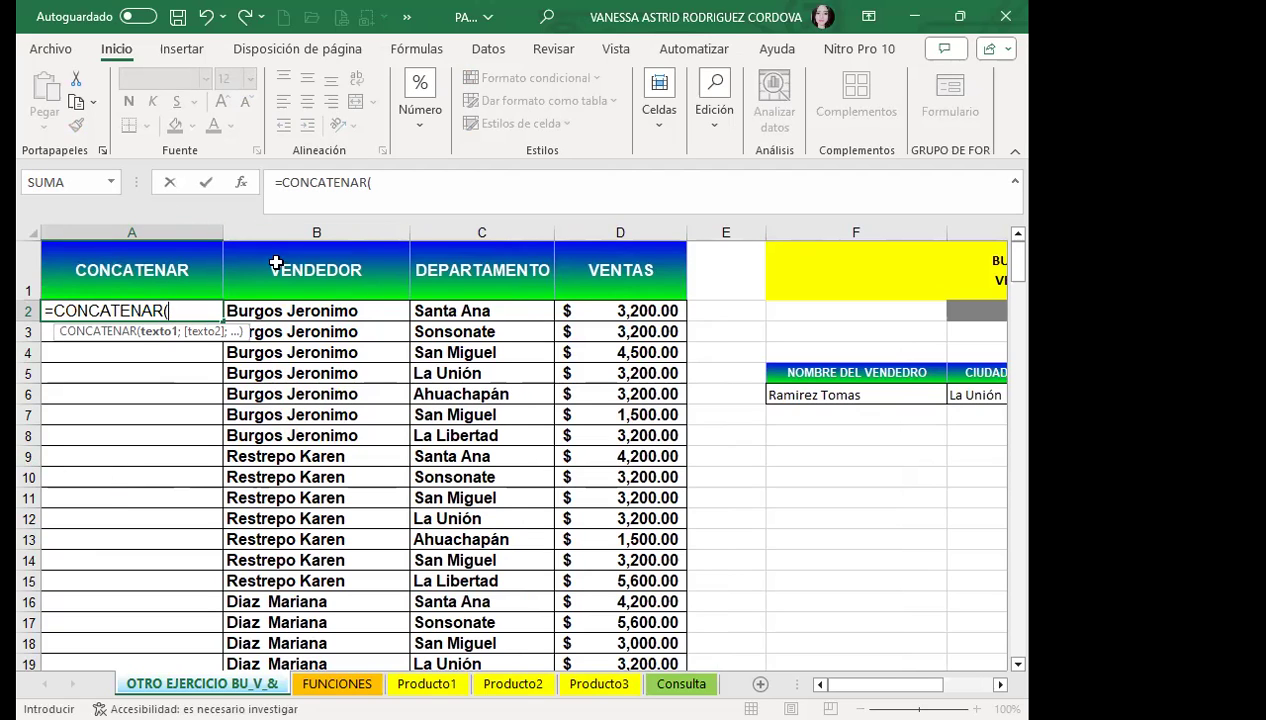
{"action": "left_click", "coordinate": [263, 312]}
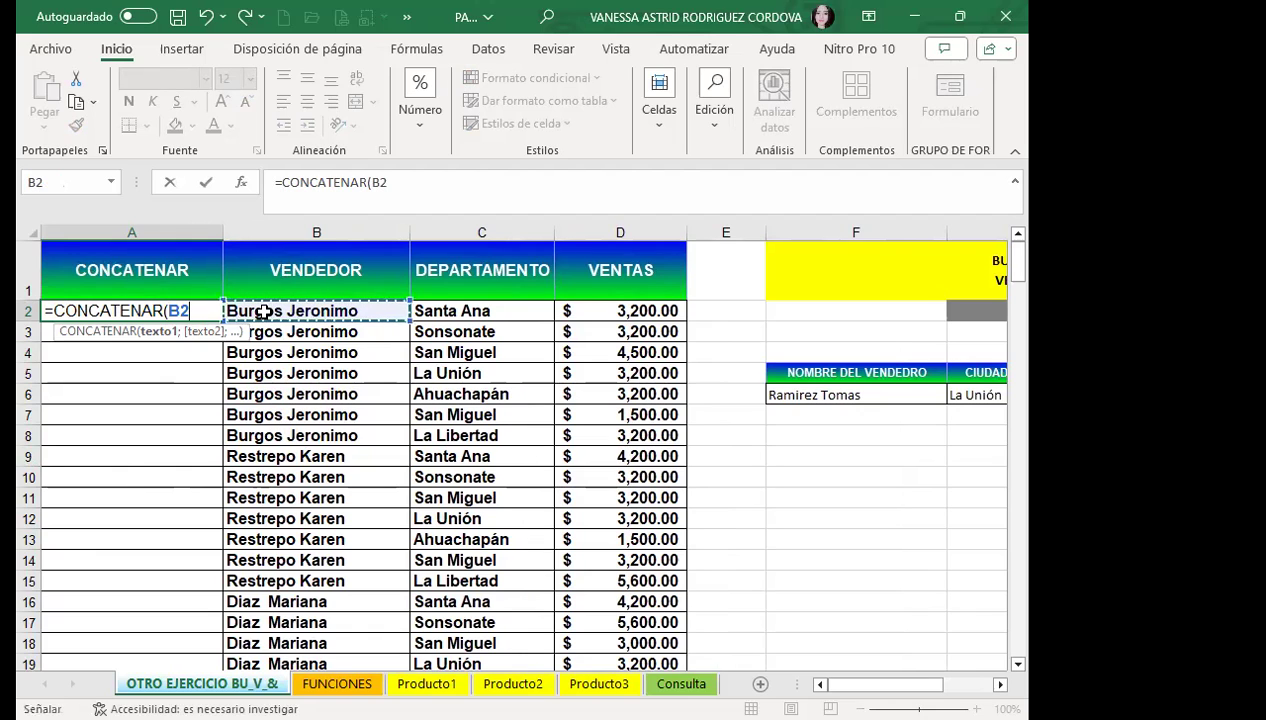
{"action": "type", "text": ";!"}
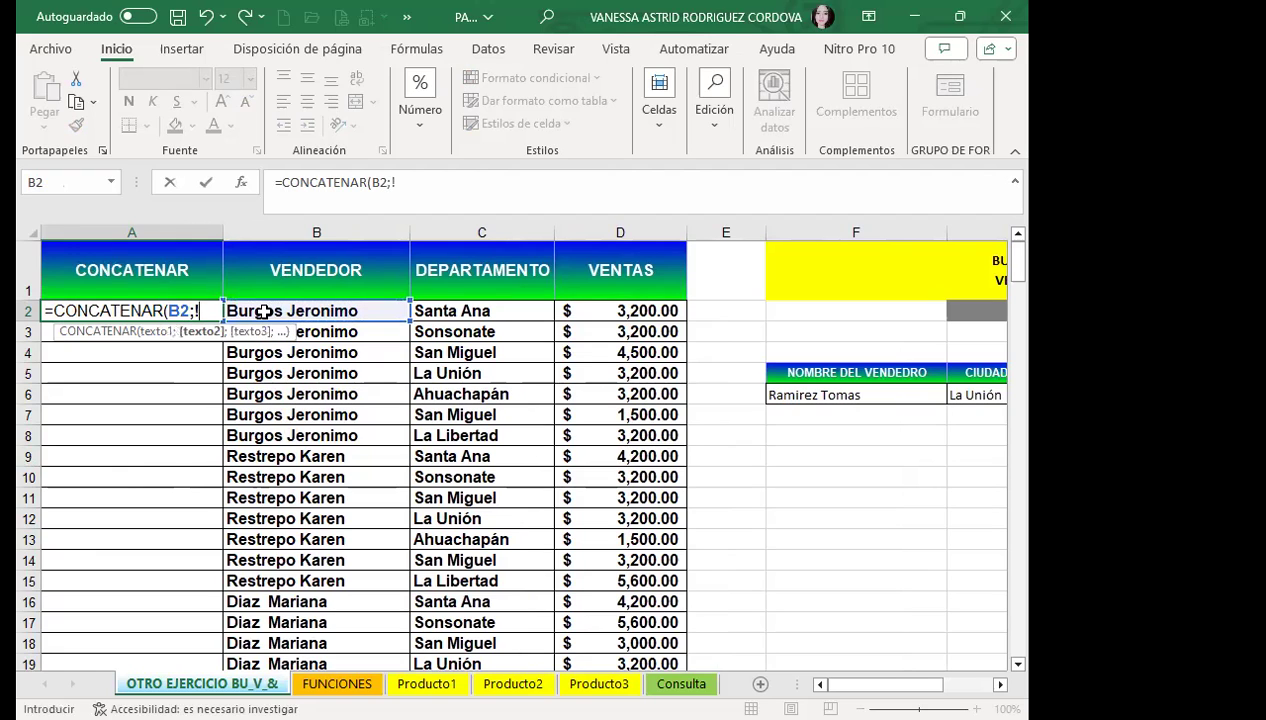
{"action": "key", "text": "BackSpace"}
{"action": "type", "text": "\" \";"}
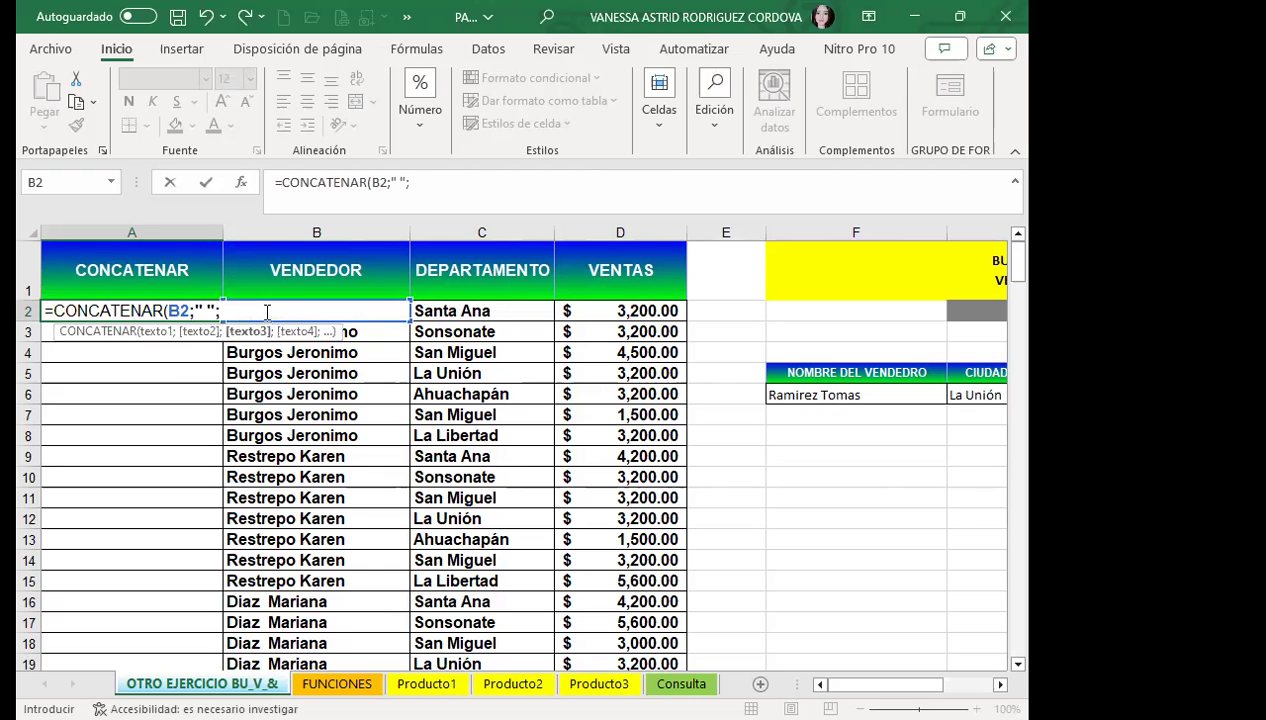
{"action": "left_click", "coordinate": [430, 311]}
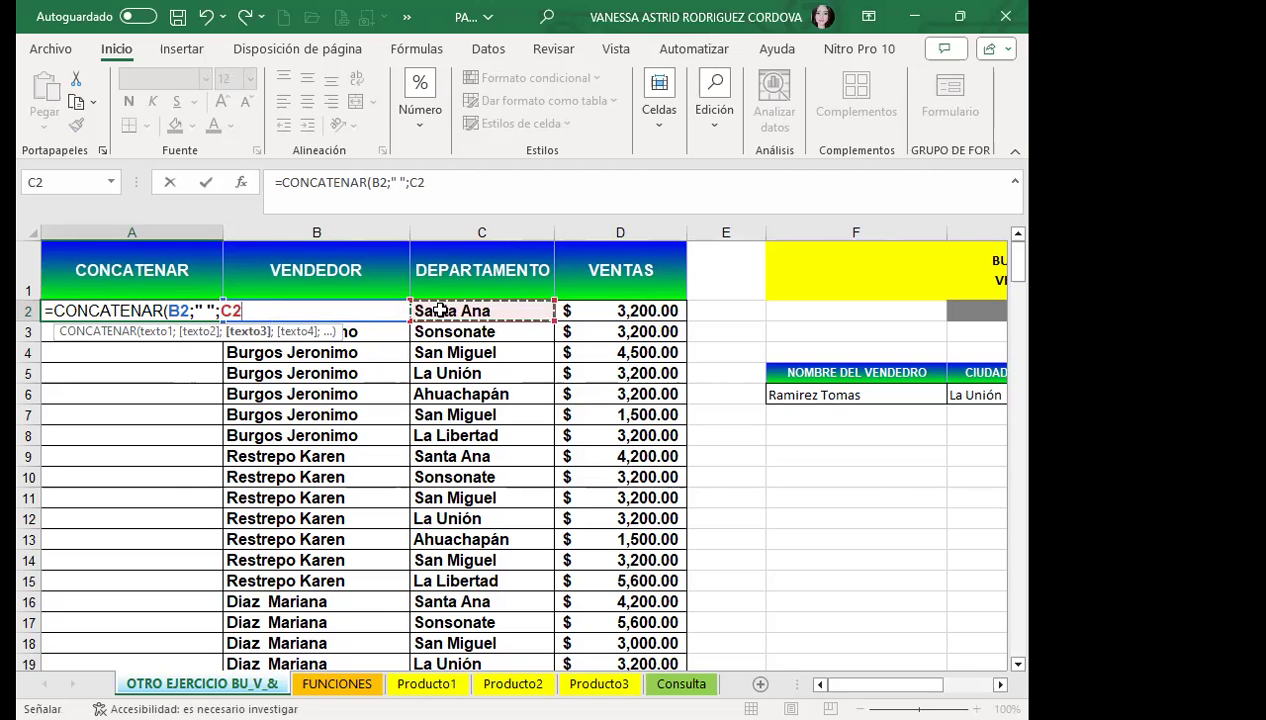
{"action": "type", "text": ")"}
{"action": "key", "text": "Return"}
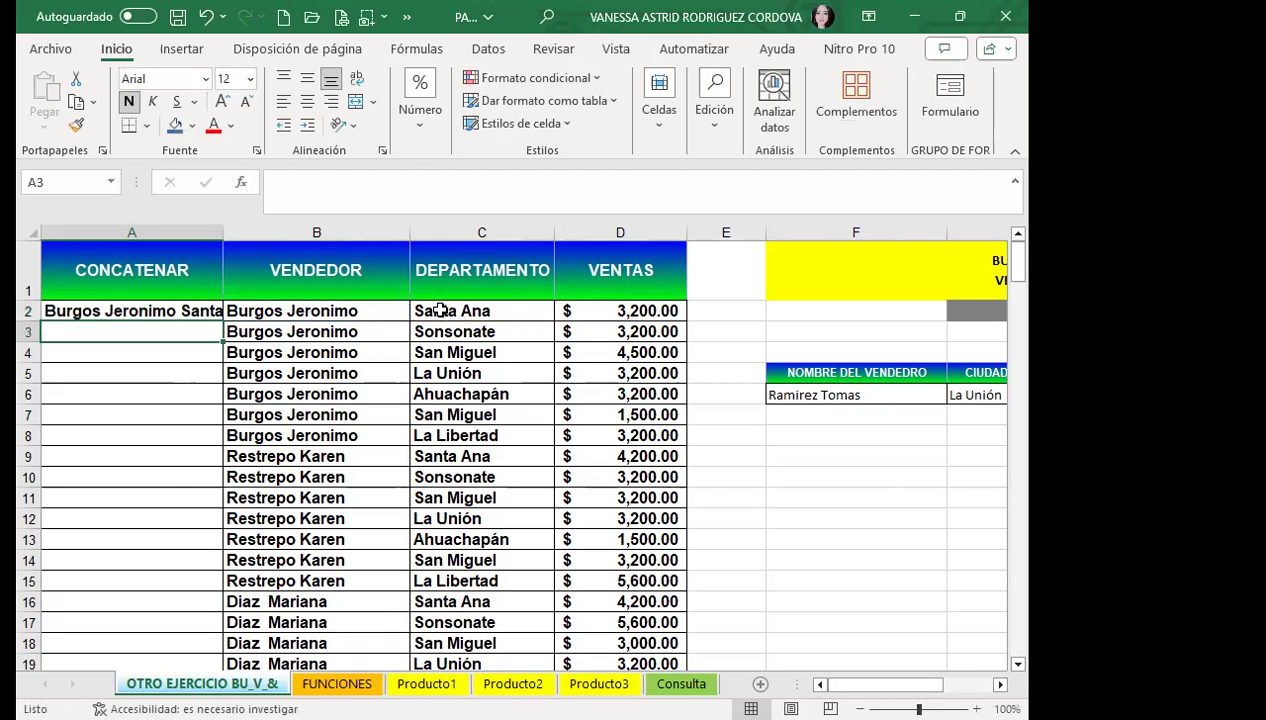
Reduce the font size of cell A2 to 10
{"action": "left_click", "coordinate": [146, 310]}
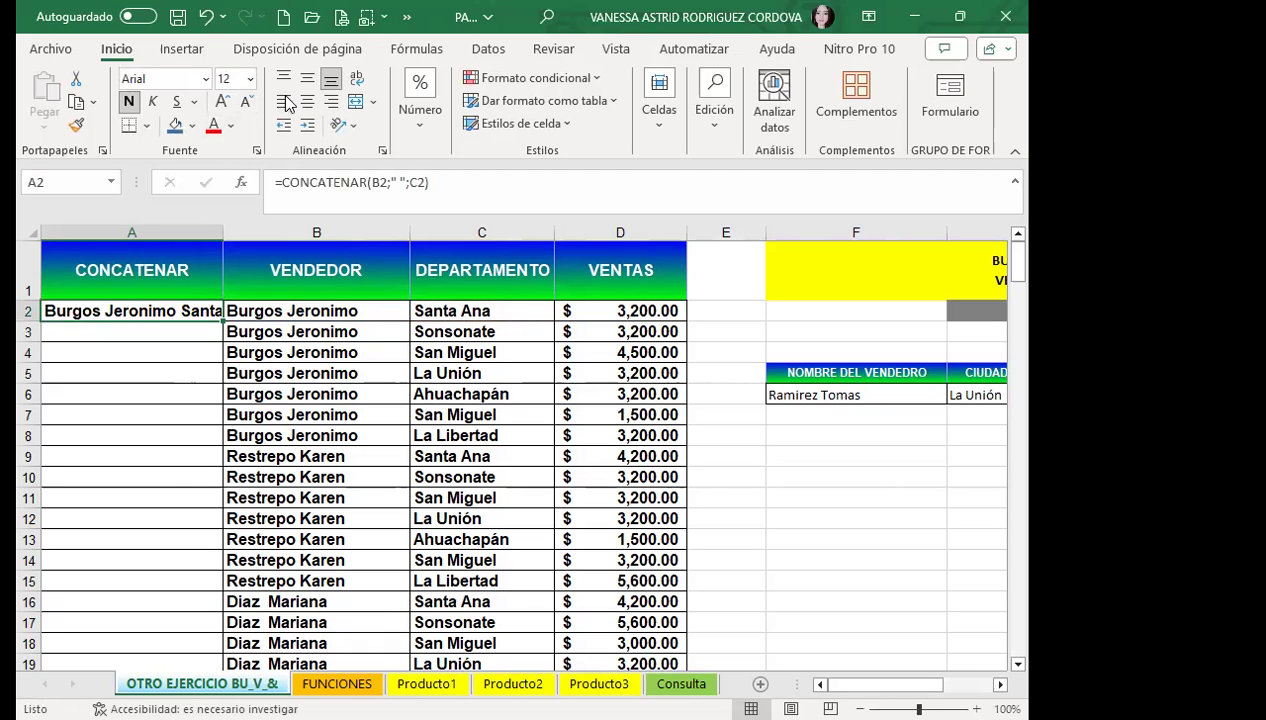
{"action": "left_click", "coordinate": [245, 103]}
{"action": "left_click", "coordinate": [246, 105]}
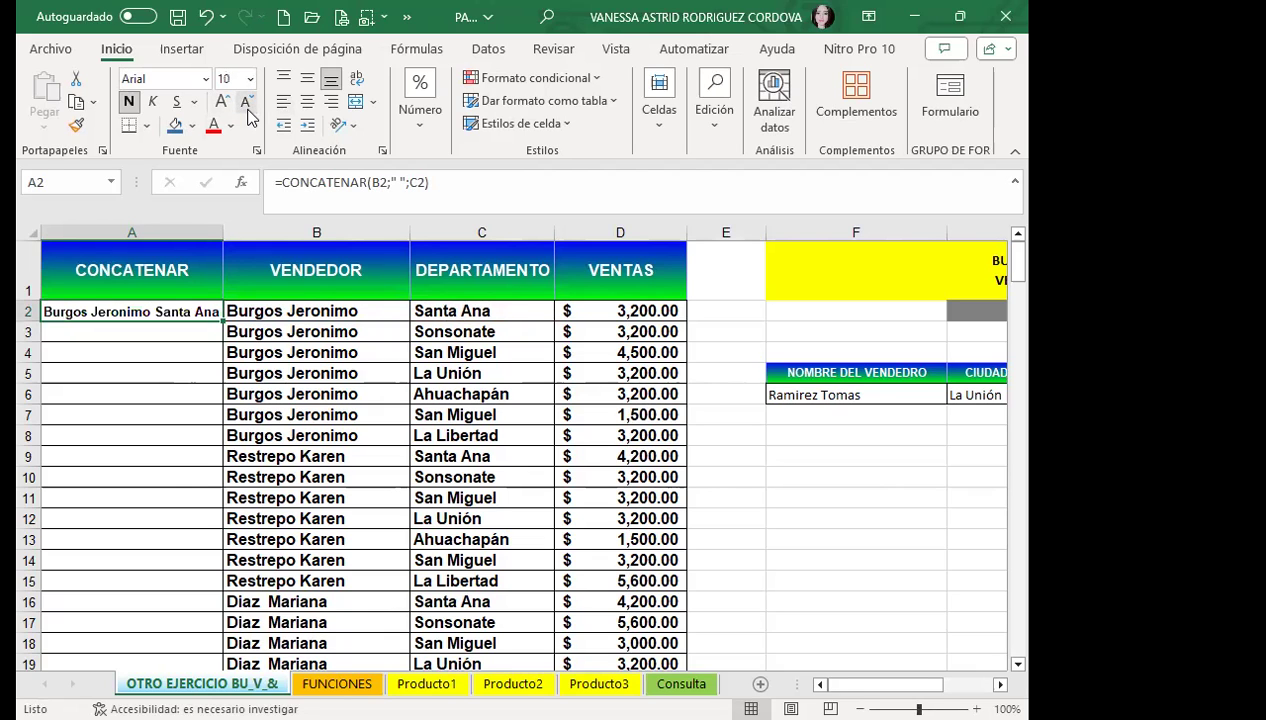
Fill the A2 formula down column A and review the copied results
{"action": "double_click", "coordinate": [222, 320]}
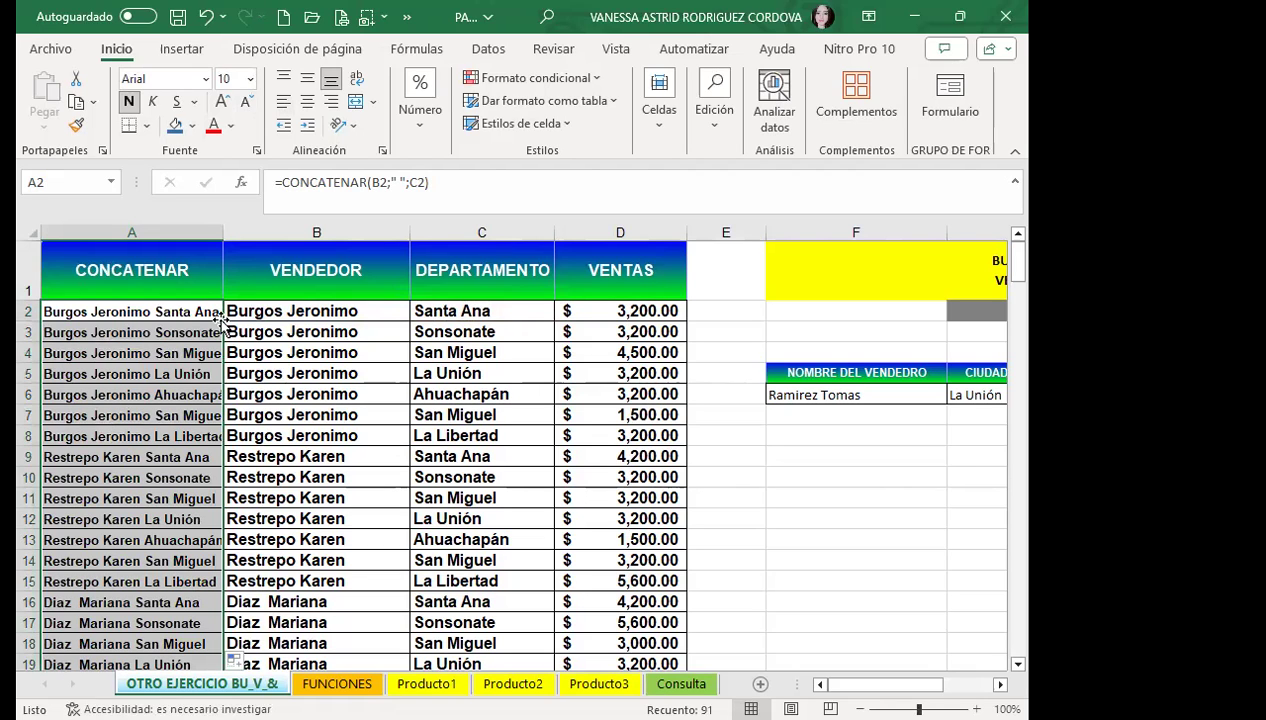
{"action": "left_click", "coordinate": [182, 349]}
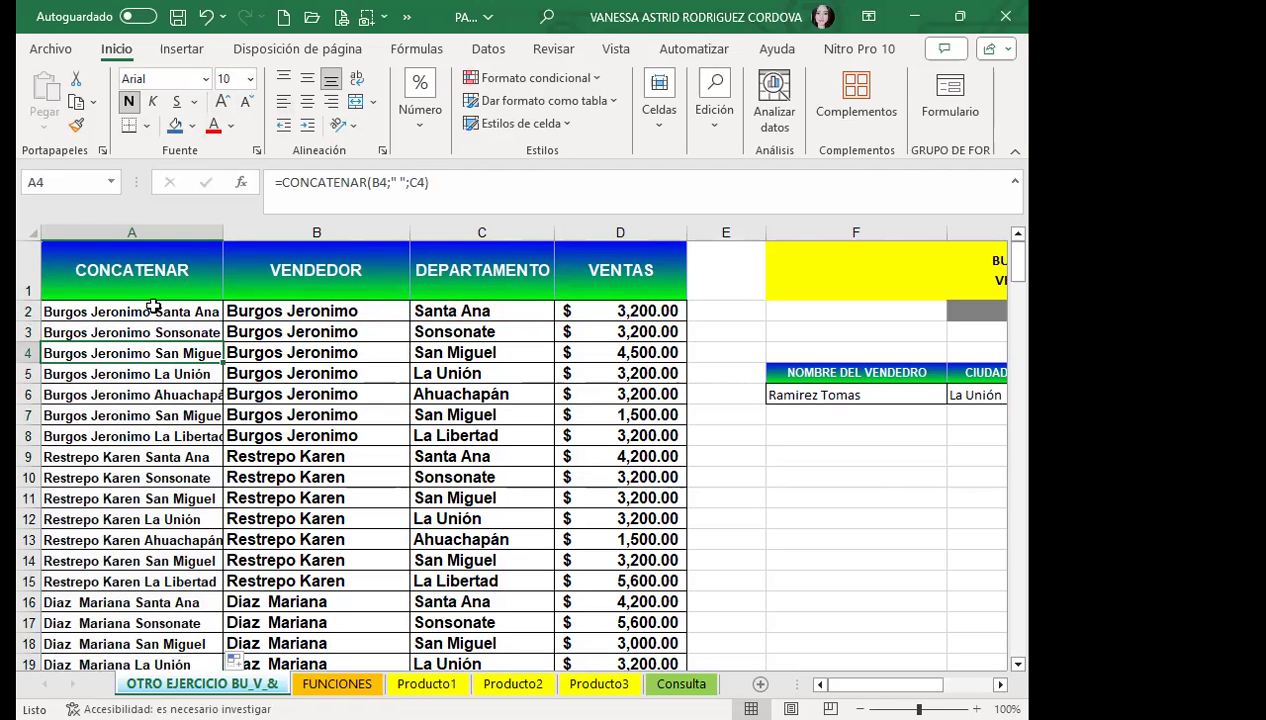
{"action": "left_click", "coordinate": [143, 307]}
{"action": "left_click", "coordinate": [175, 291]}
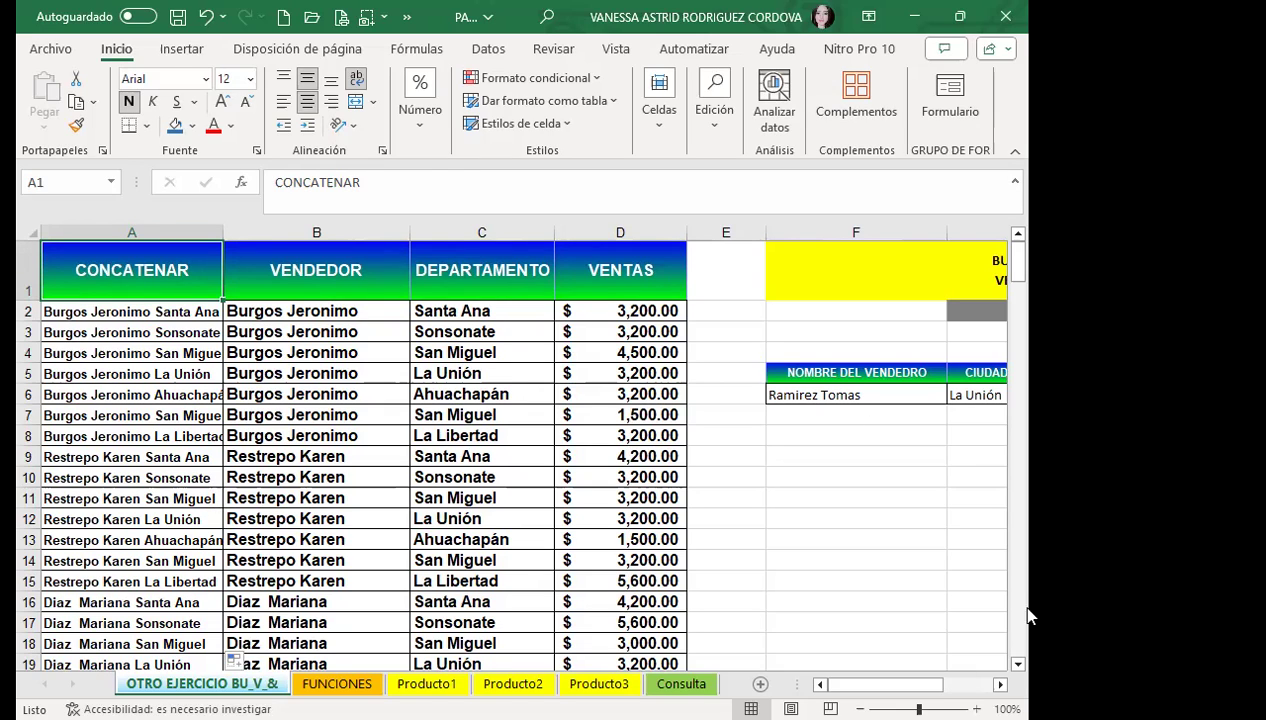
{"action": "left_click", "coordinate": [1000, 684]}
{"action": "scroll", "coordinate": [1008, 688], "scroll_direction": "right", "scroll_amount": 3}
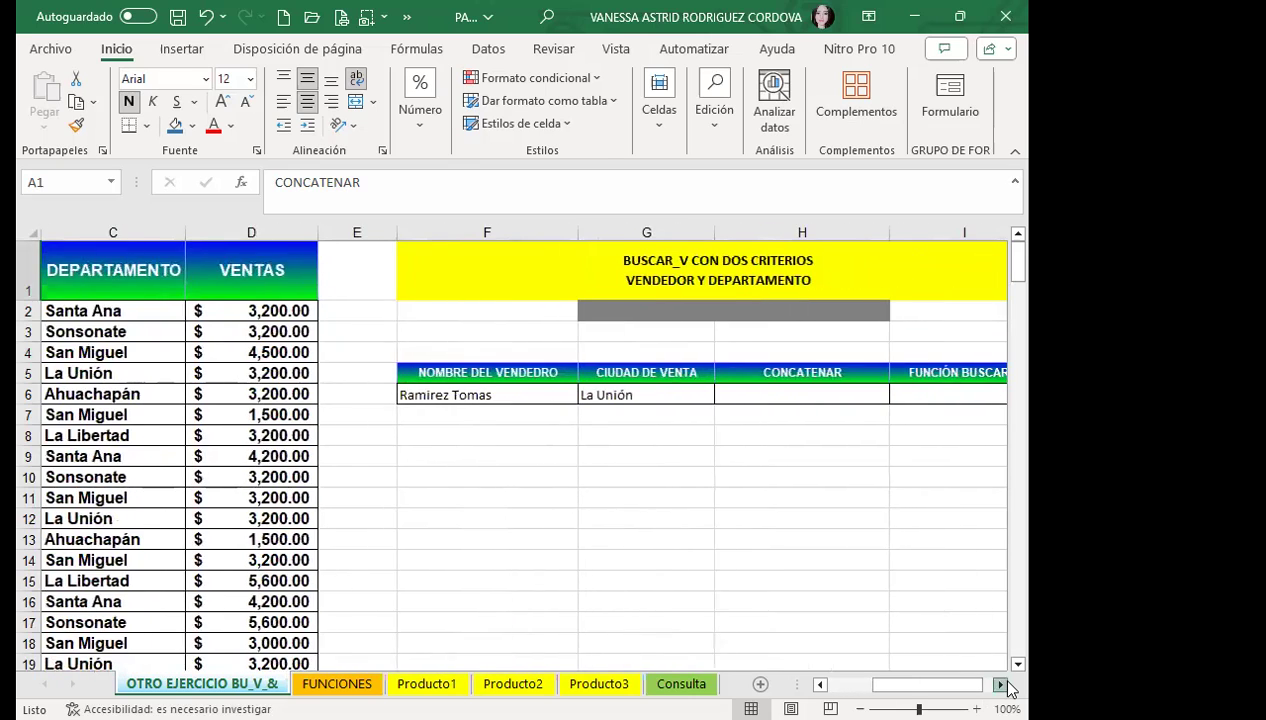
{"action": "left_click", "coordinate": [390, 402]}
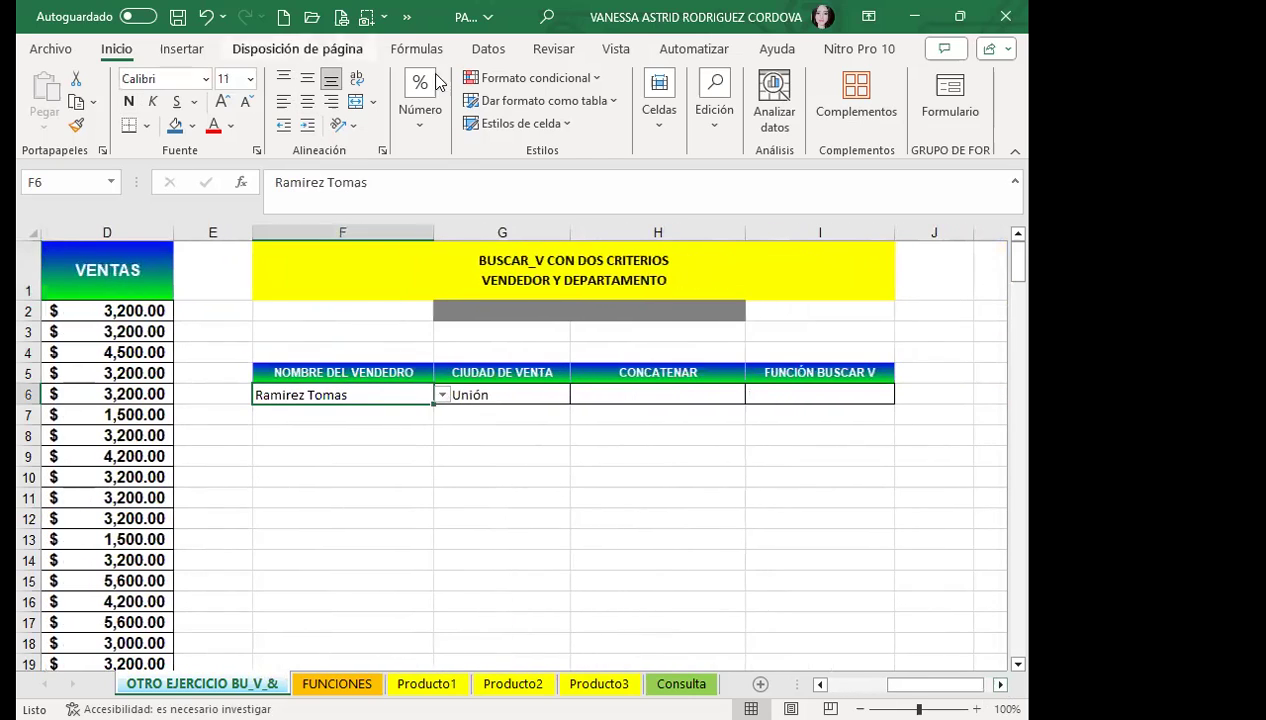
{"action": "left_click", "coordinate": [441, 397]}
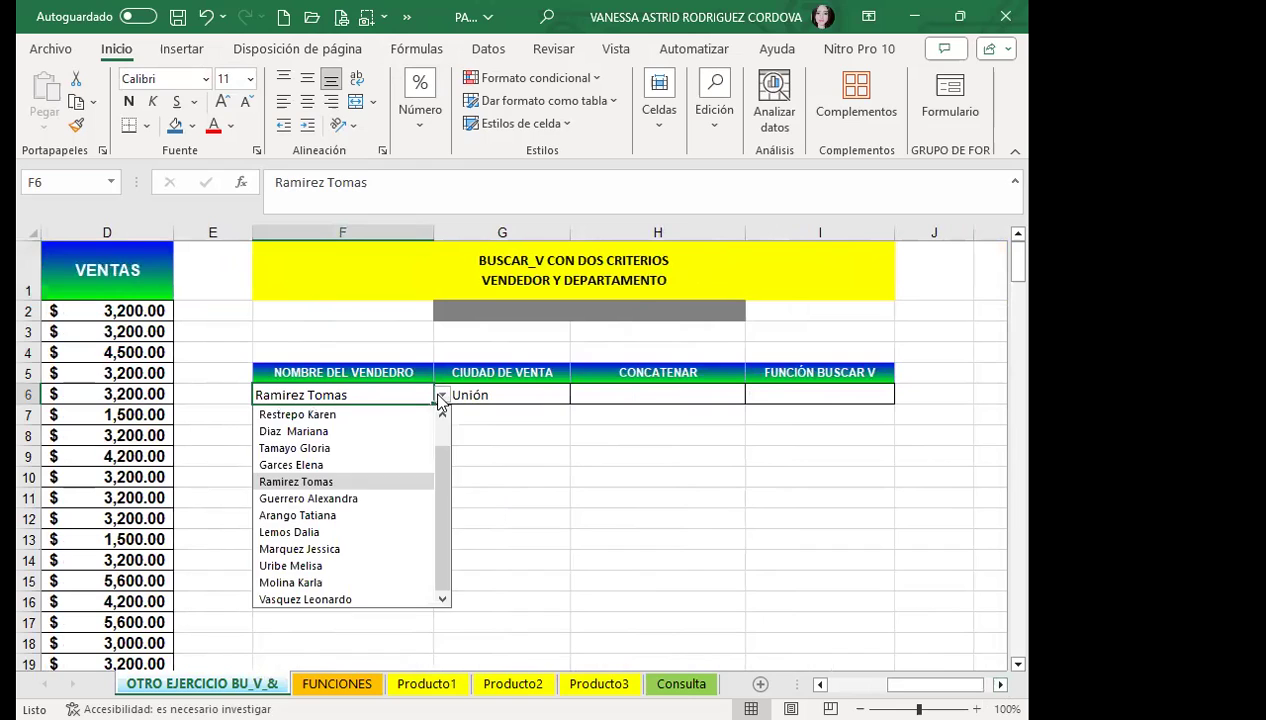
{"action": "scroll", "coordinate": [436, 468], "scroll_direction": "up", "scroll_amount": 1}
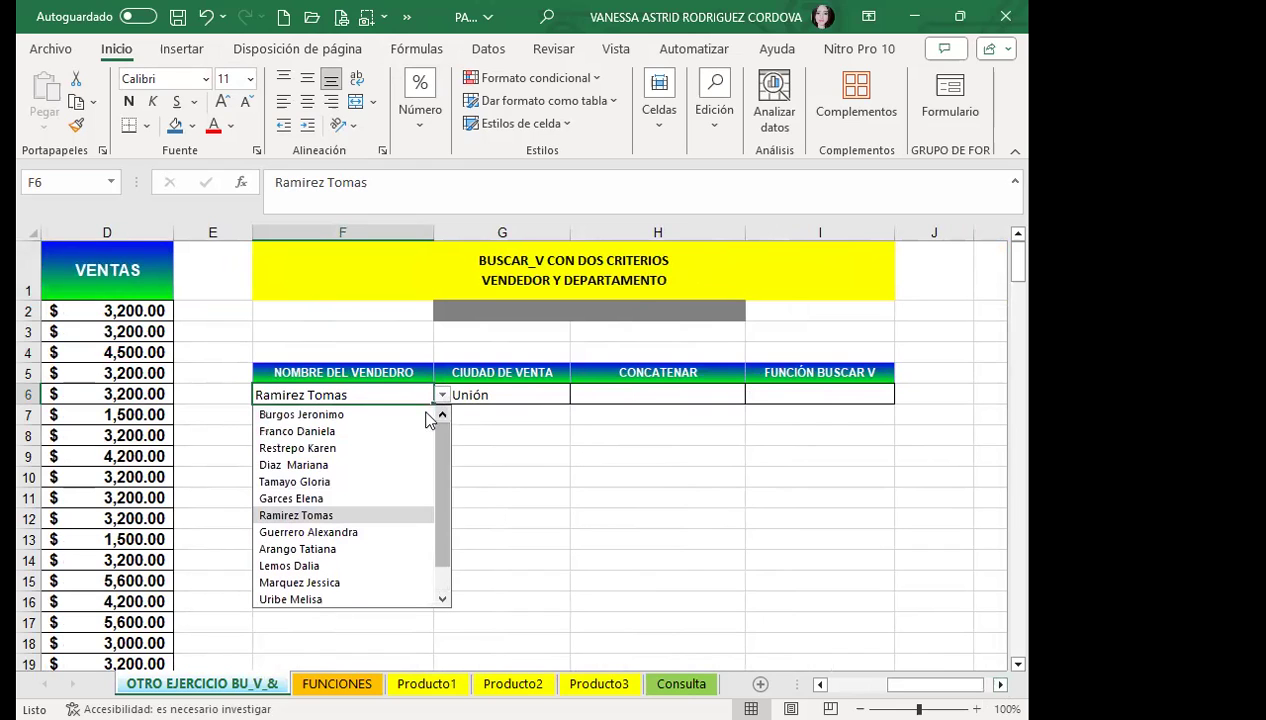
{"action": "left_click", "coordinate": [300, 414]}
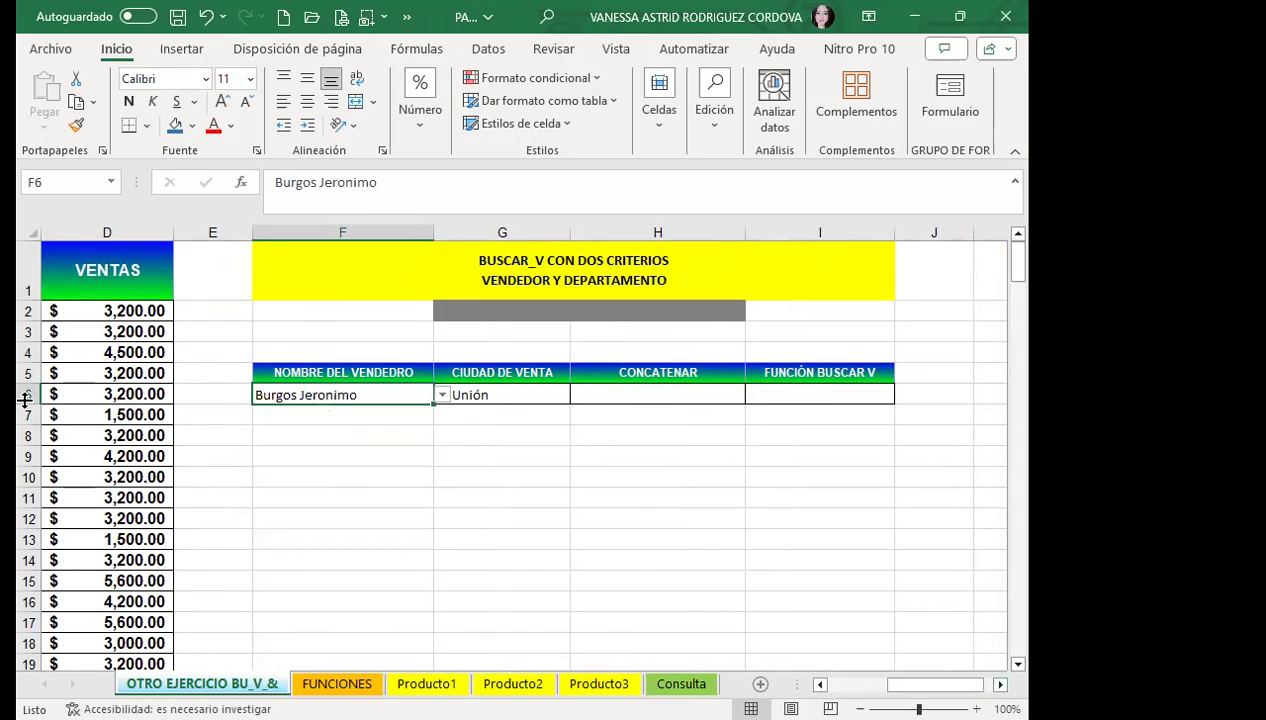
{"action": "left_click", "coordinate": [493, 397]}
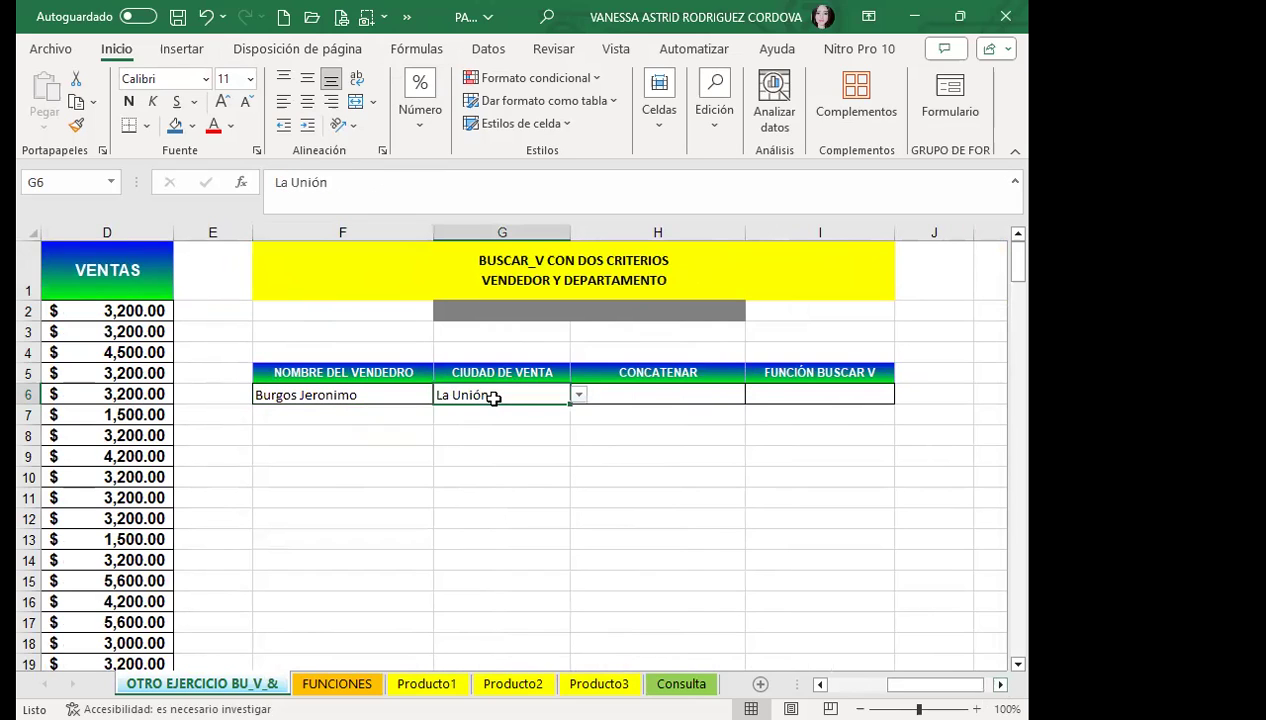
{"action": "left_click", "coordinate": [579, 397]}
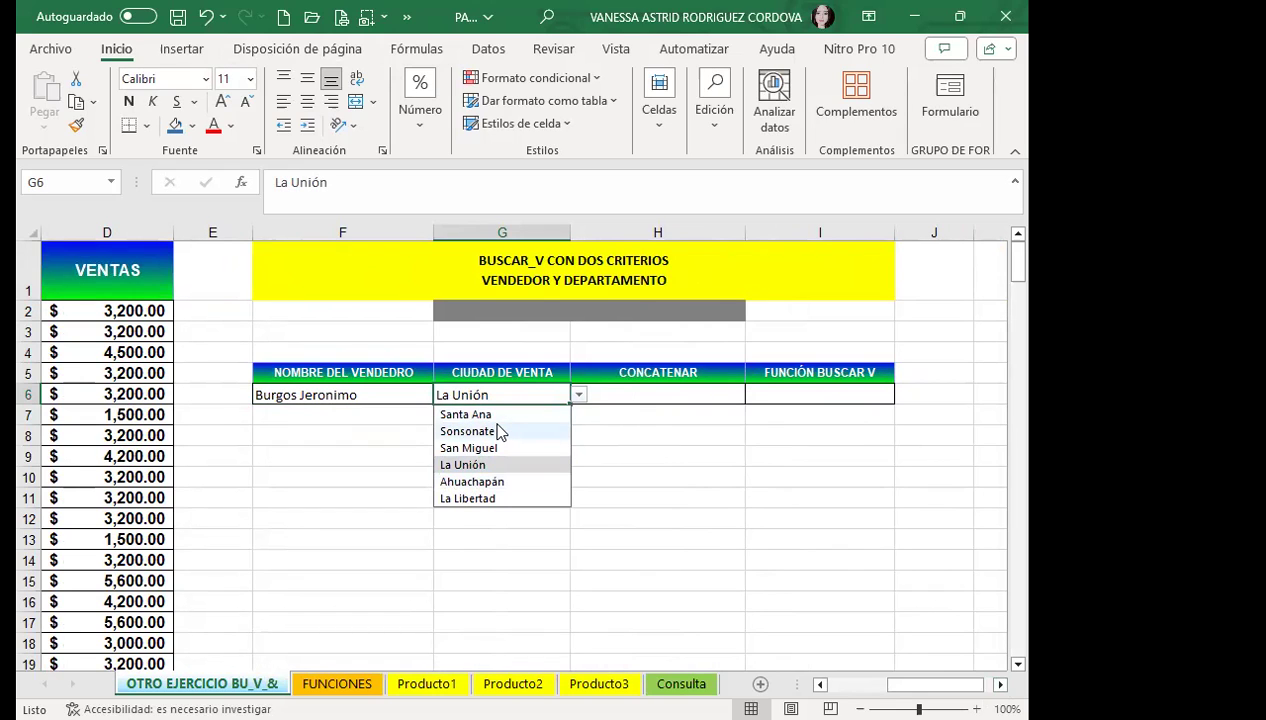
{"action": "left_click", "coordinate": [731, 486]}
{"action": "left_click_drag", "start_coordinate": [925, 684], "coordinate": [875, 684]}
{"action": "left_click", "coordinate": [487, 311]}
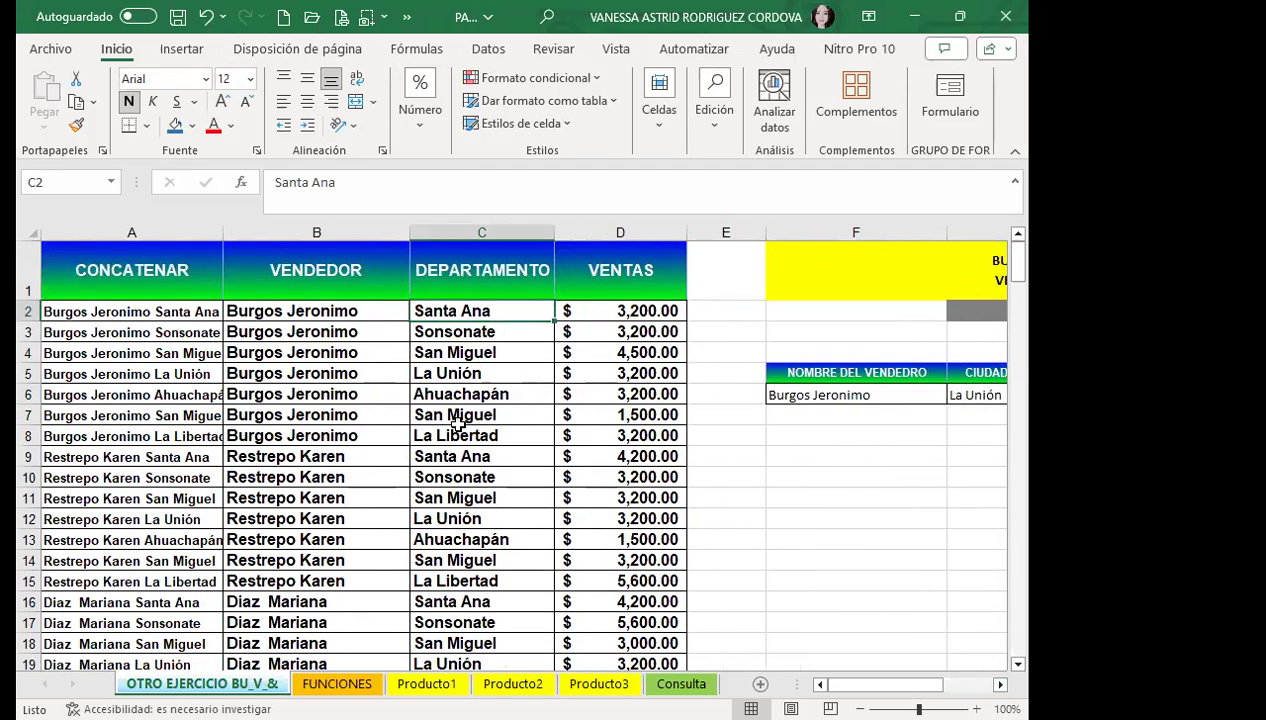
{"action": "left_click", "coordinate": [452, 477]}
{"action": "key", "text": "Up"}
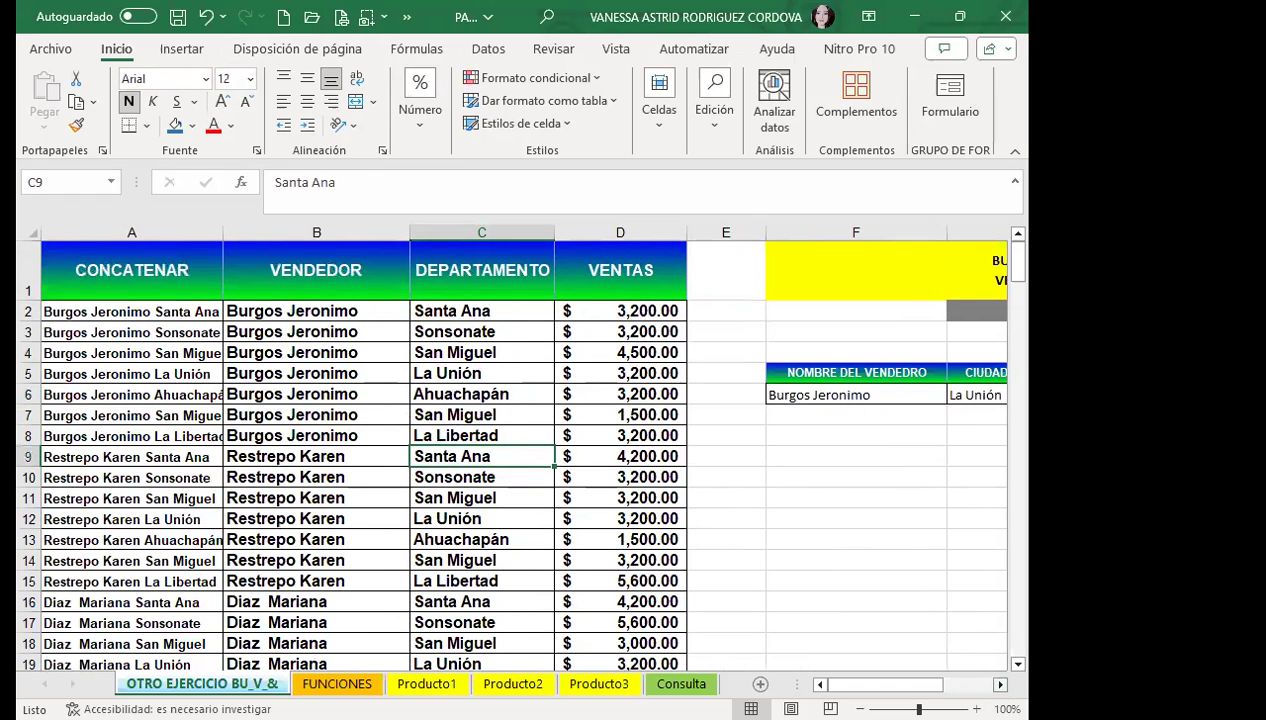
{"action": "left_click", "coordinate": [998, 684]}
{"action": "left_click", "coordinate": [509, 396]}
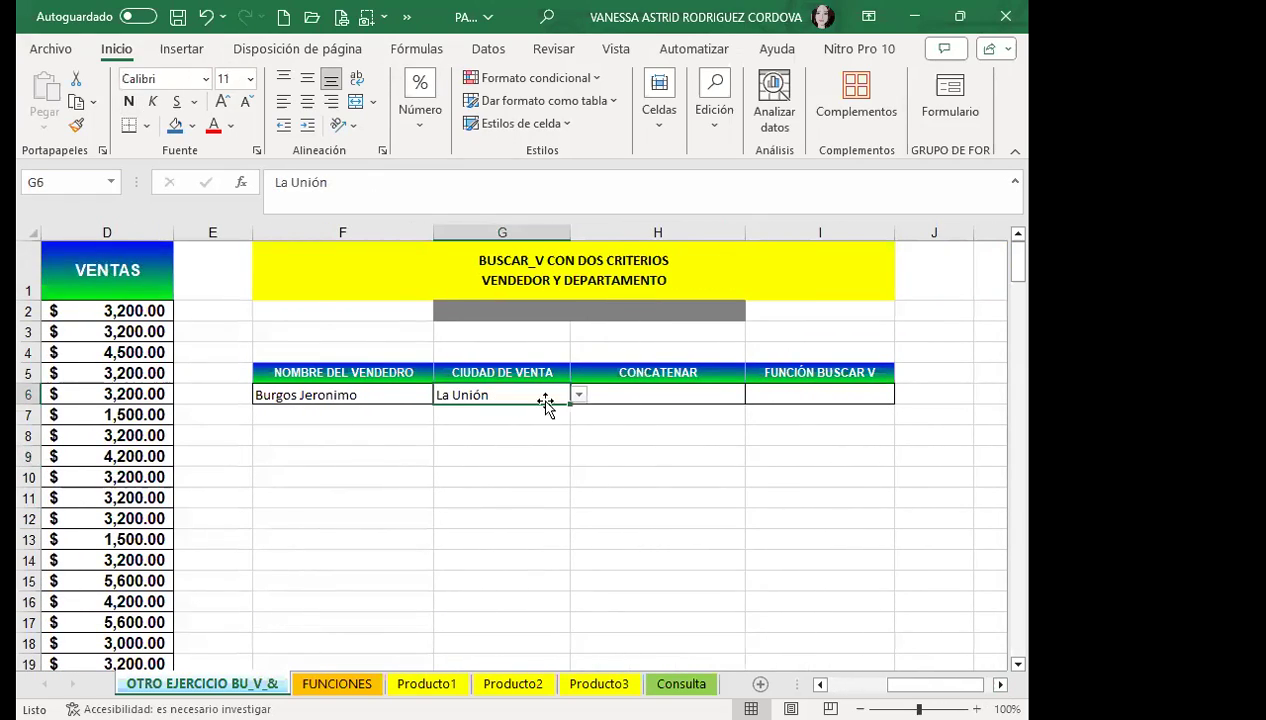
{"action": "left_click", "coordinate": [578, 397]}
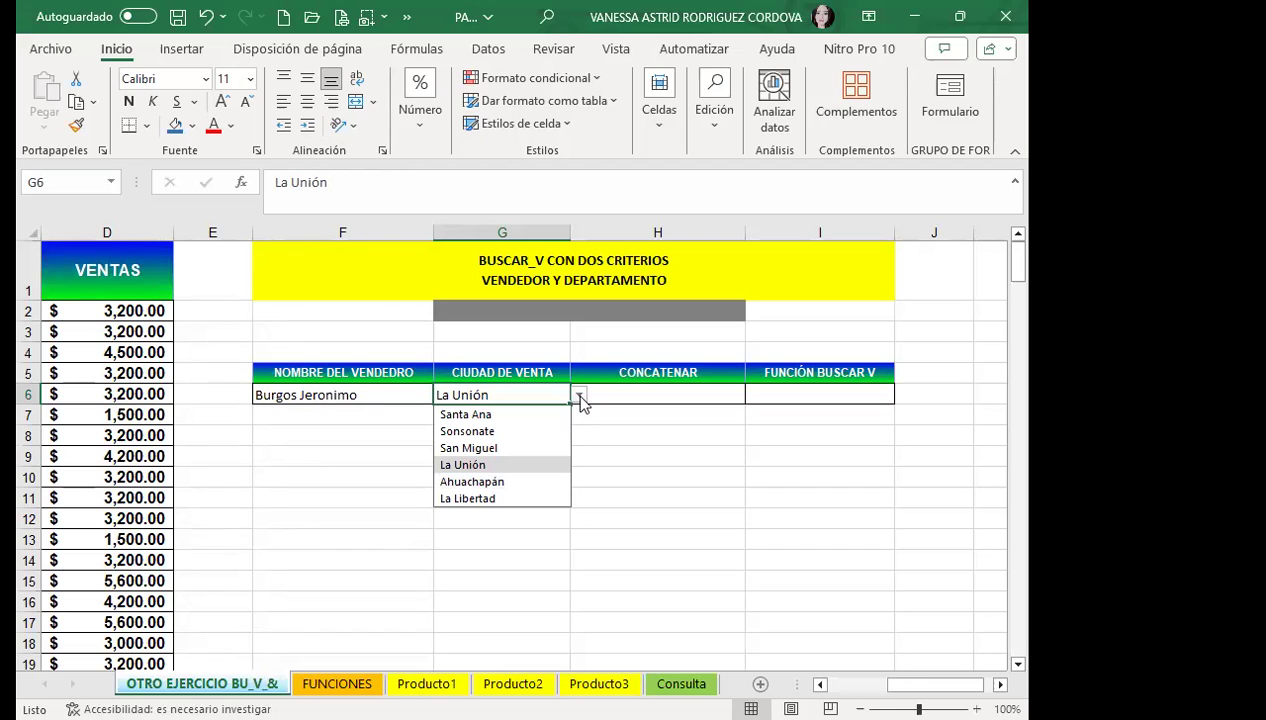
{"action": "left_click", "coordinate": [640, 397]}
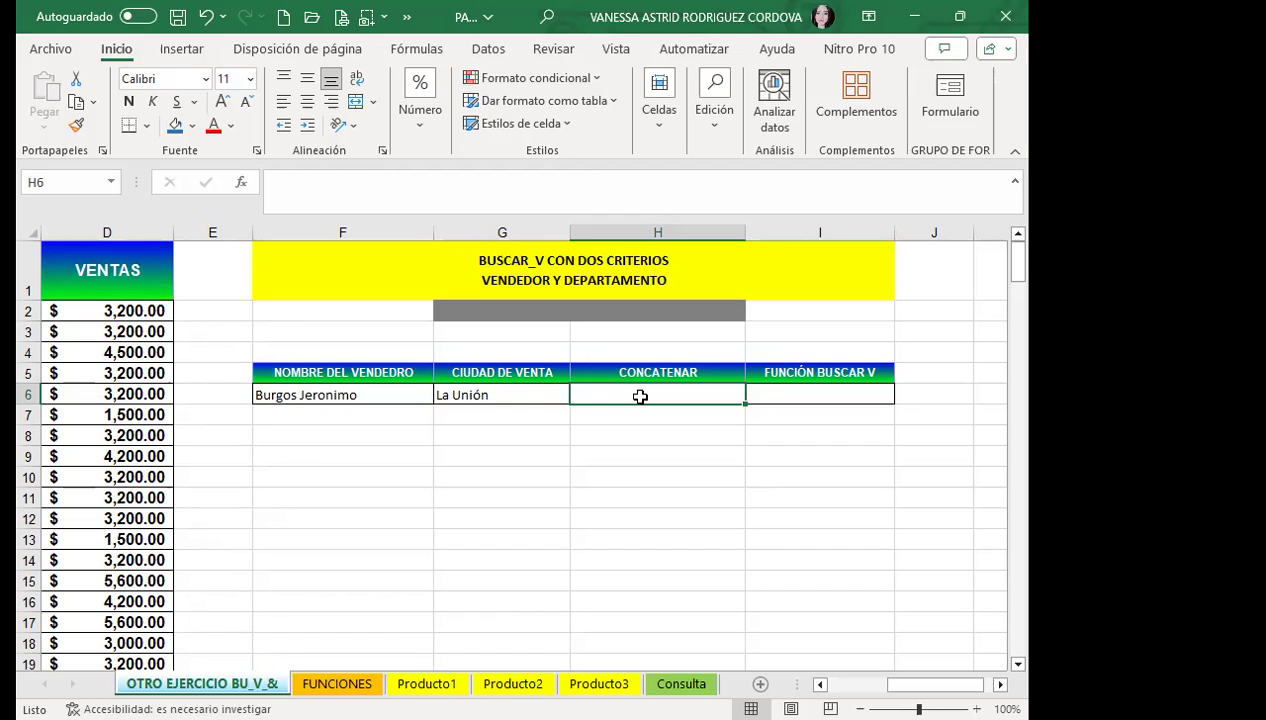
{"action": "left_click", "coordinate": [401, 411]}
{"action": "left_click", "coordinate": [474, 397]}
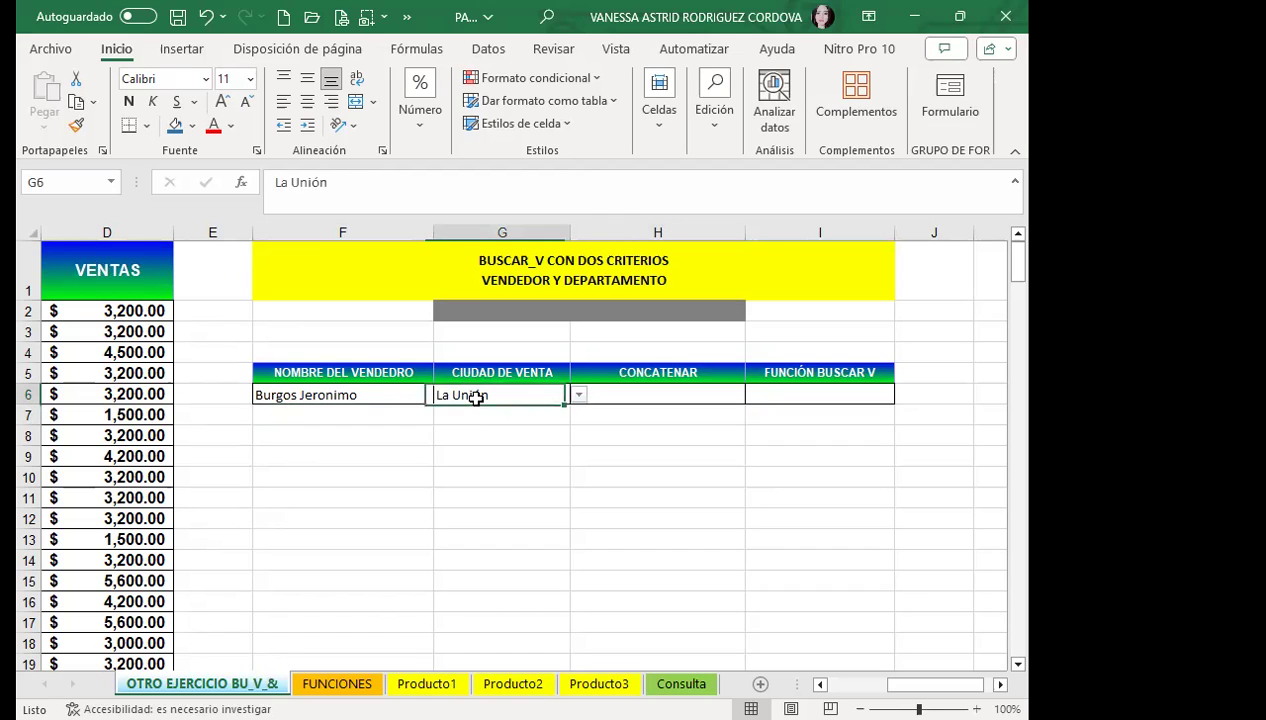
{"action": "left_click", "coordinate": [400, 394]}
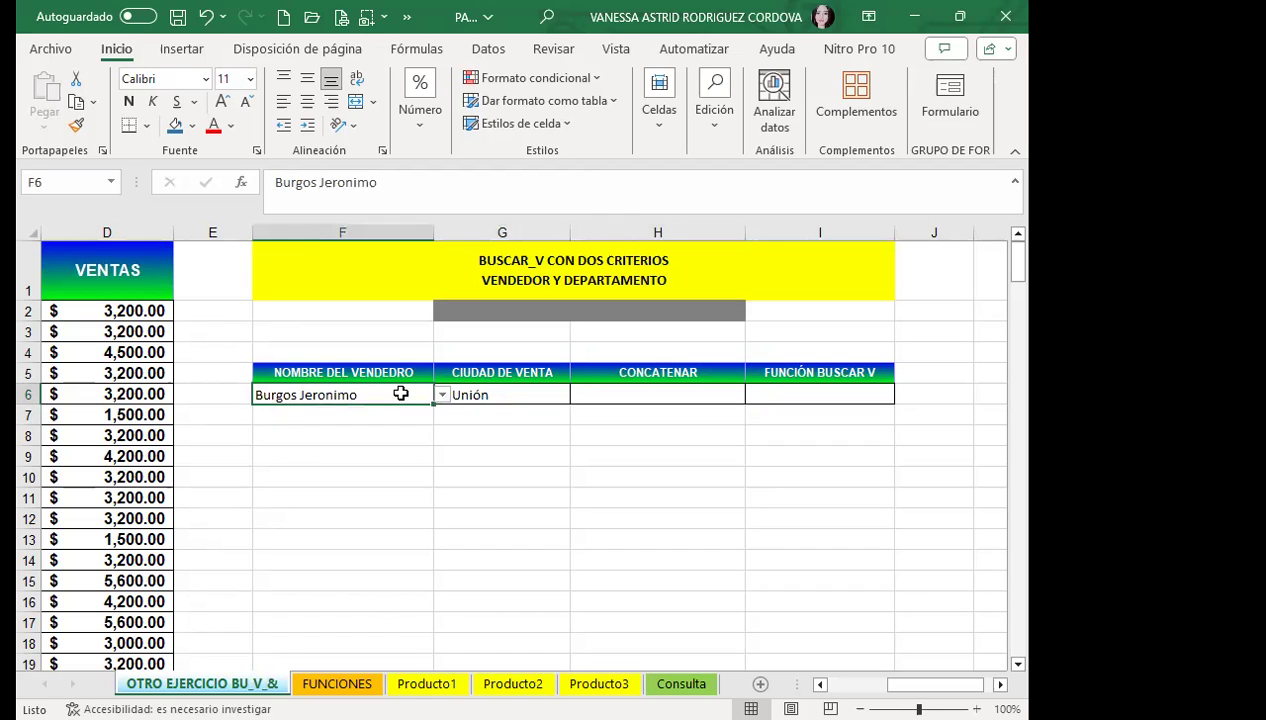
{"action": "left_click", "coordinate": [630, 393]}
Enter =CONCATENAR(F6;" ";G6) in H6 to join seller and city with a space
{"action": "type", "text": "="}
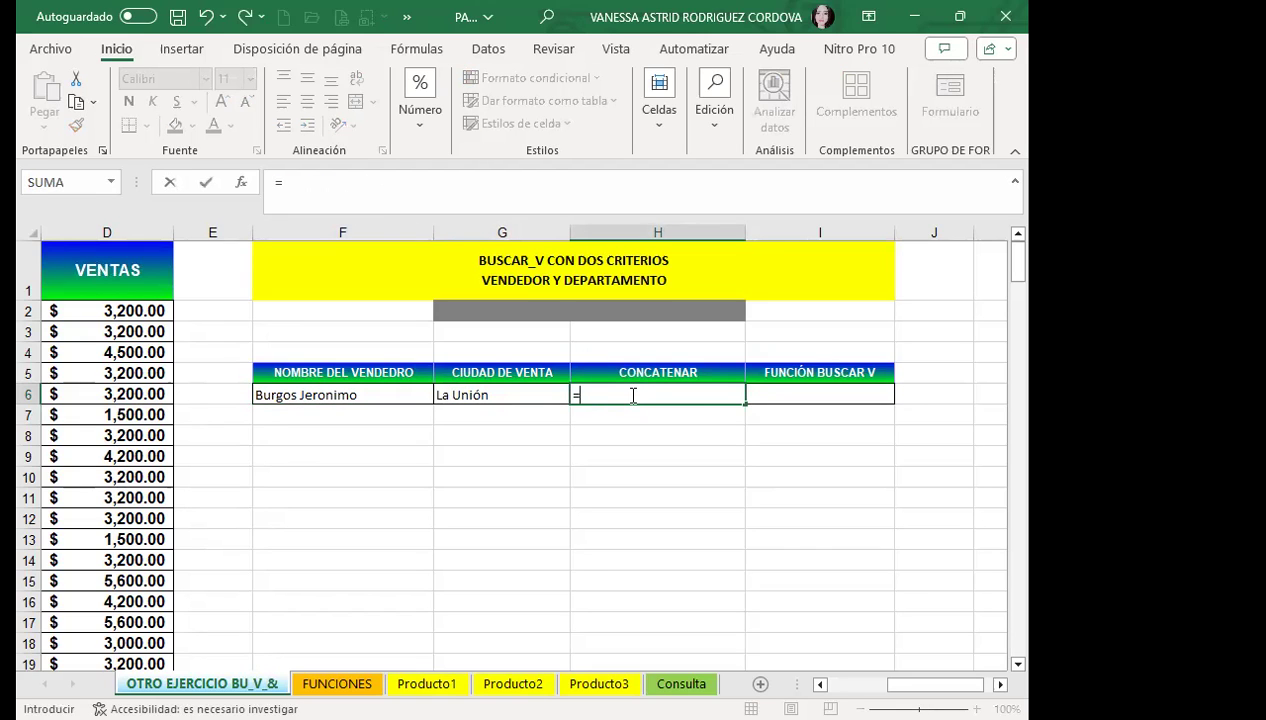
{"action": "type", "text": "CONCA"}
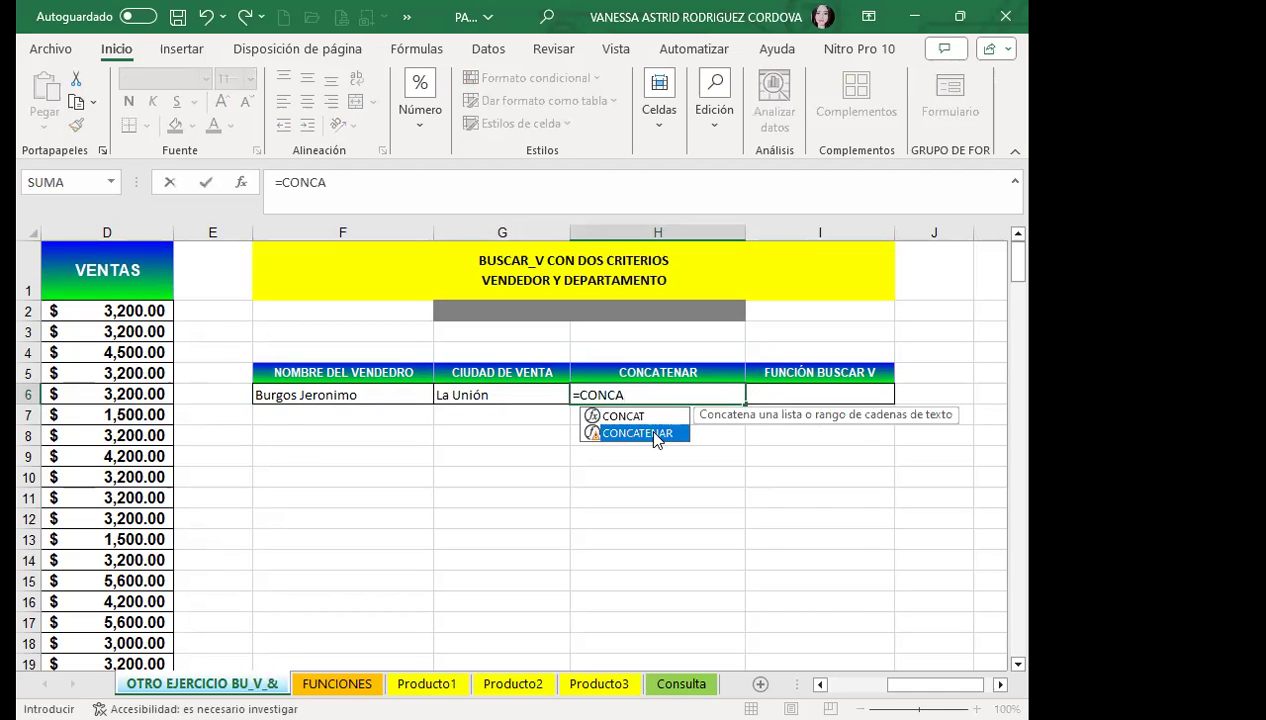
{"action": "key", "text": "Tab"}
{"action": "left_click", "coordinate": [302, 394]}
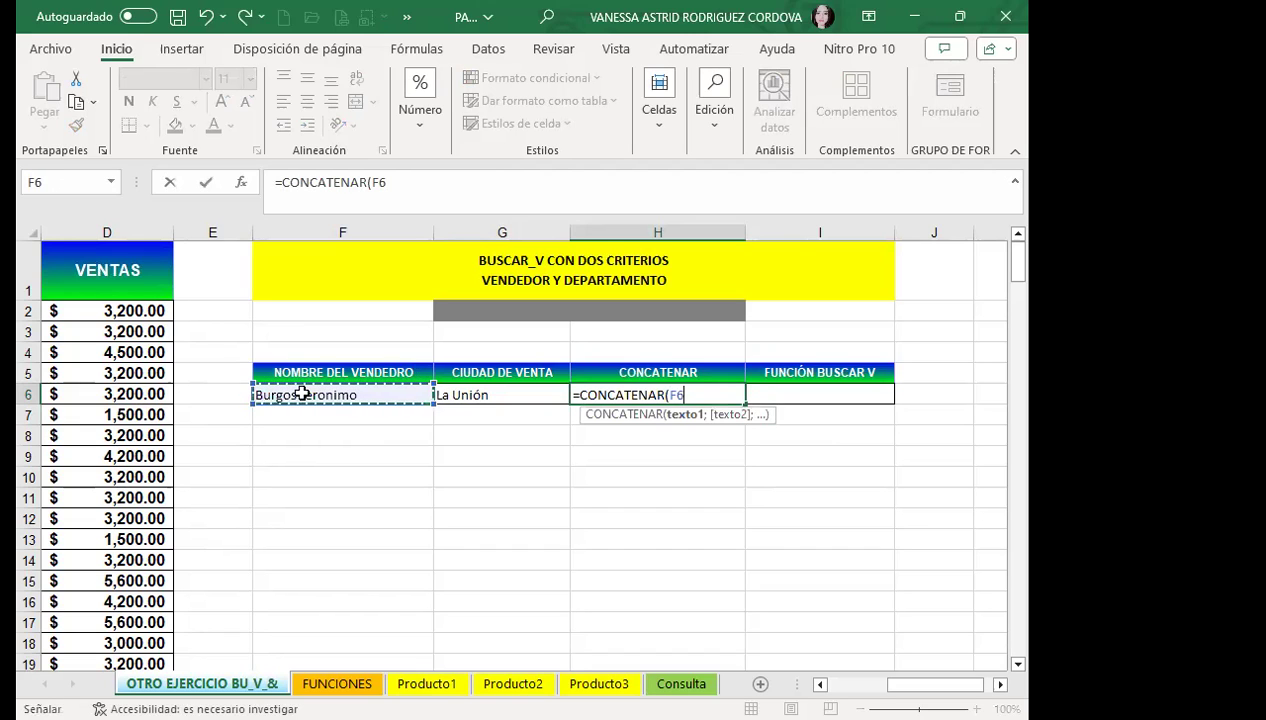
{"action": "type", "text": ";"}
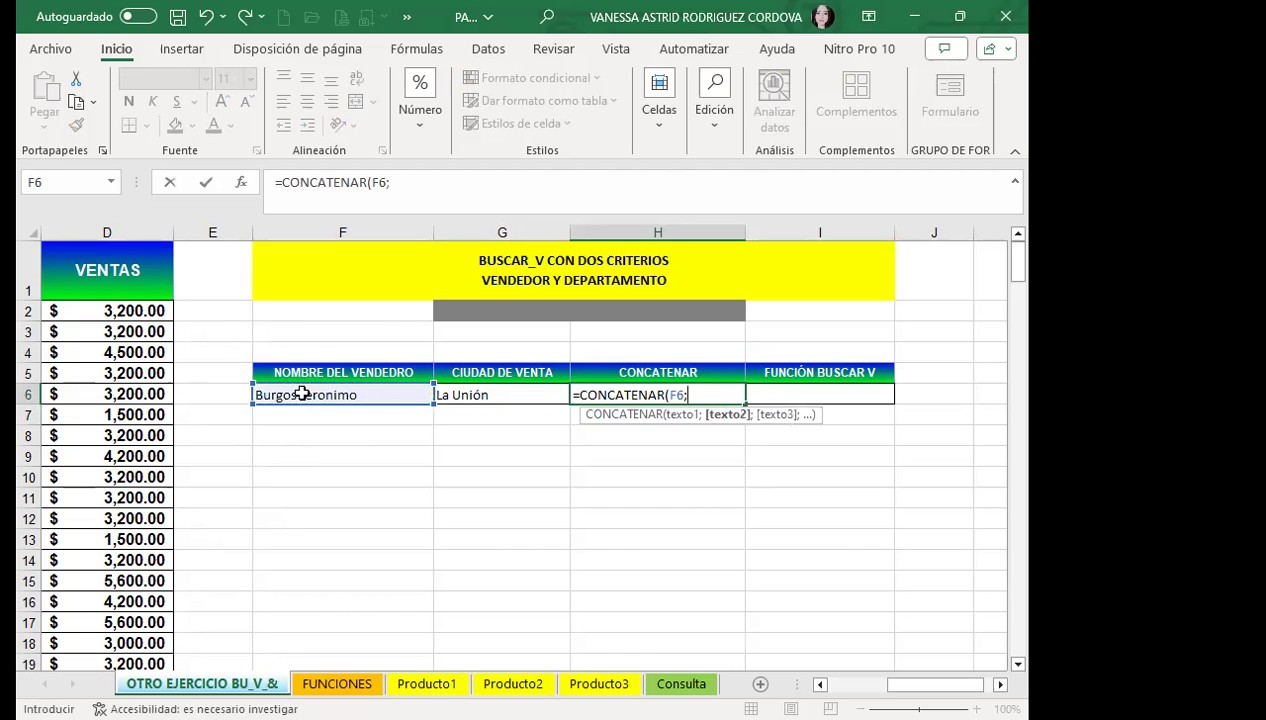
{"action": "type", "text": "\" \";"}
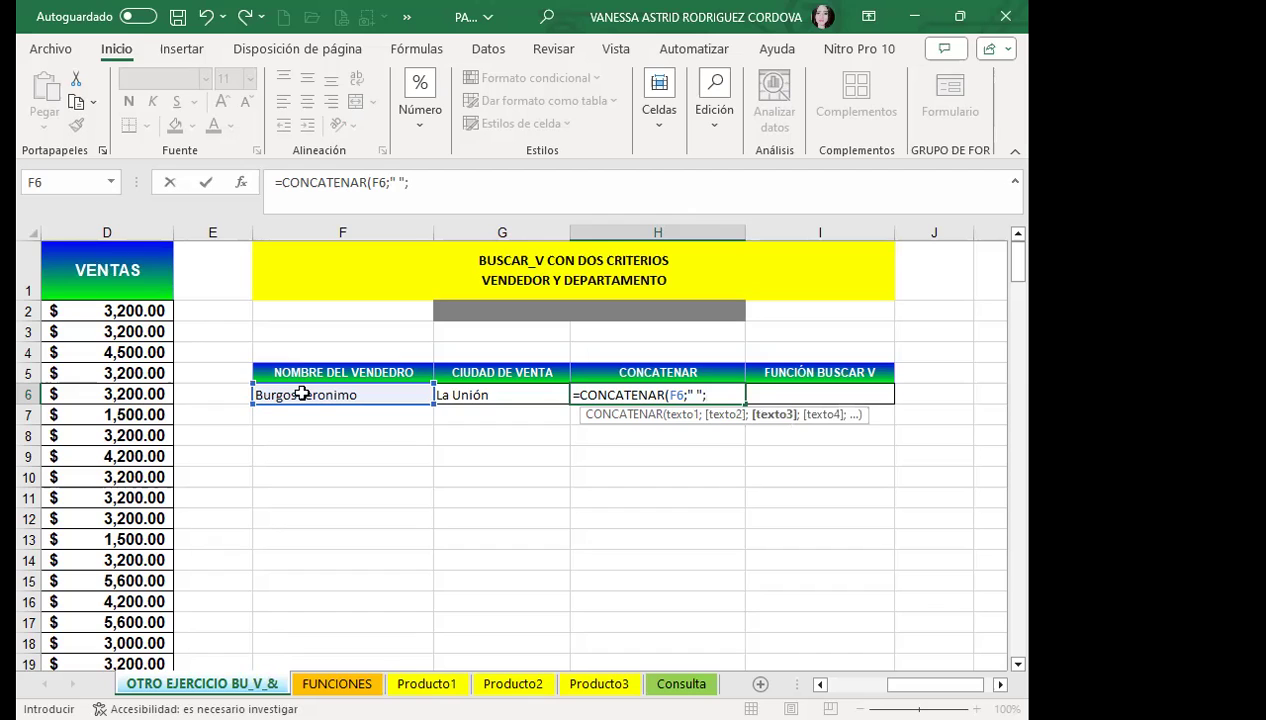
{"action": "left_click", "coordinate": [480, 395]}
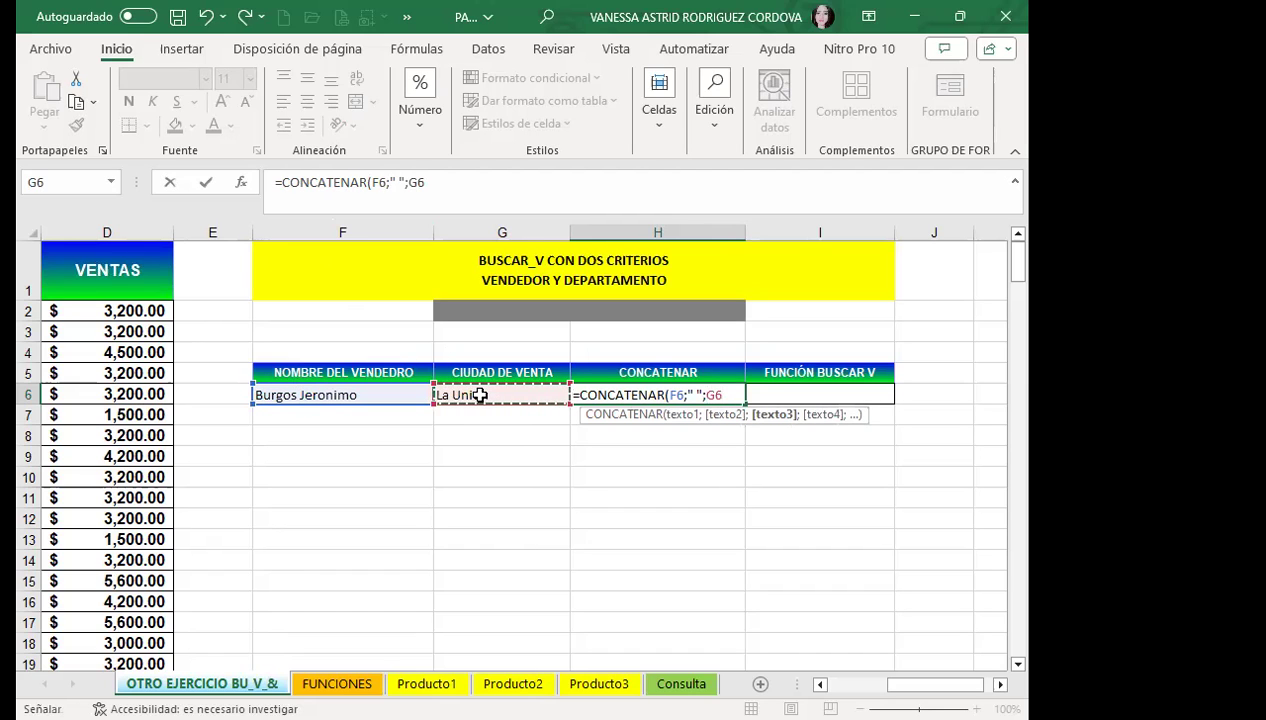
{"action": "type", "text": ")"}
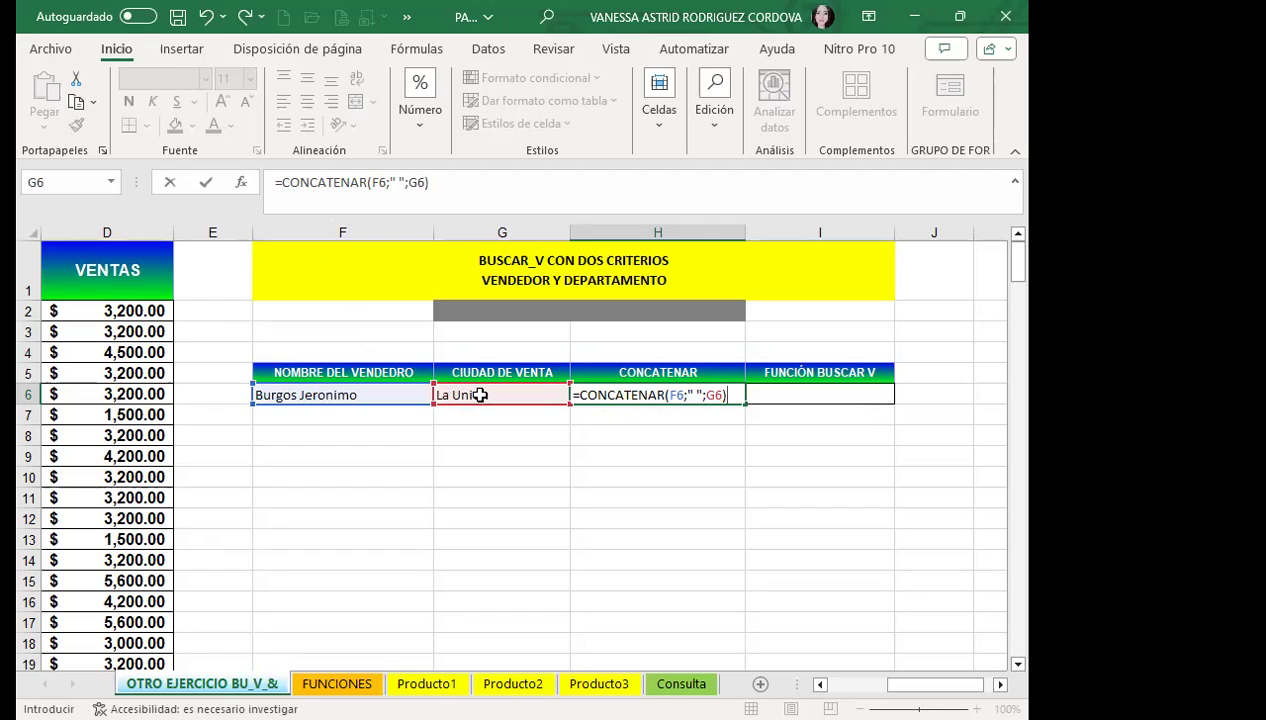
{"action": "key", "text": "Return"}
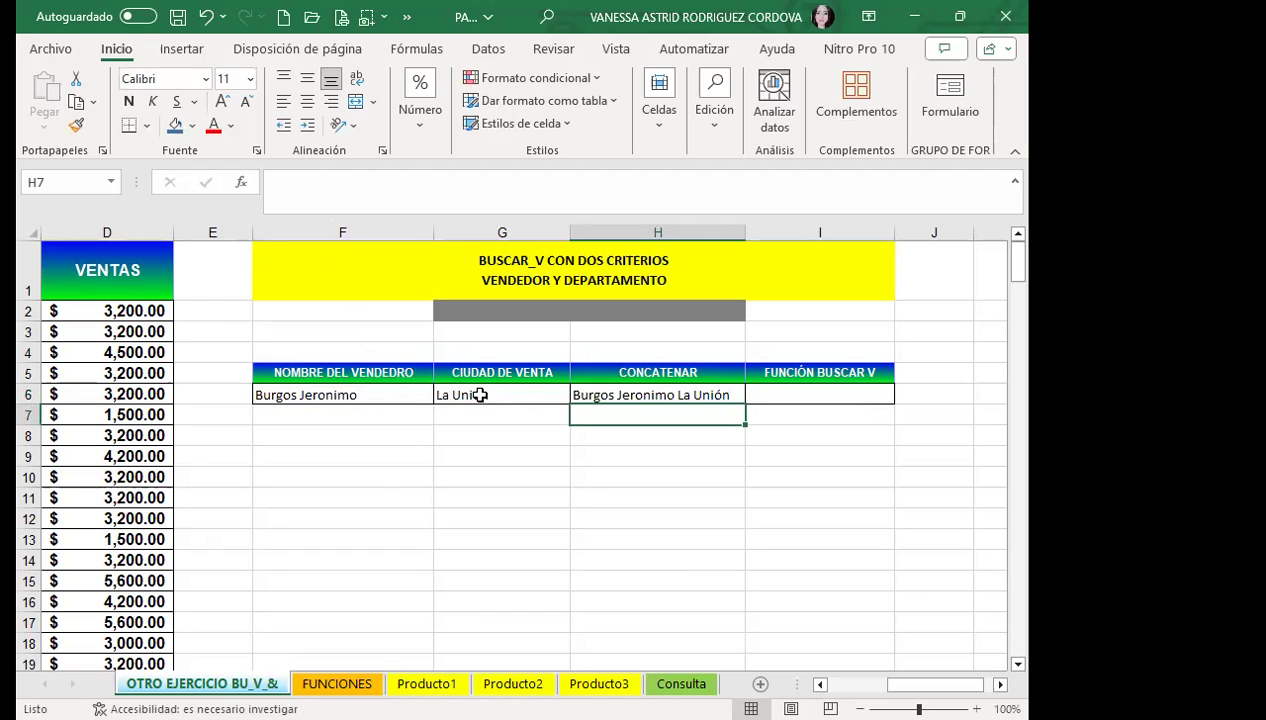
Choose another seller in F6 and Santa Ana in G6, then check H6's joined text
{"action": "left_click", "coordinate": [618, 398]}
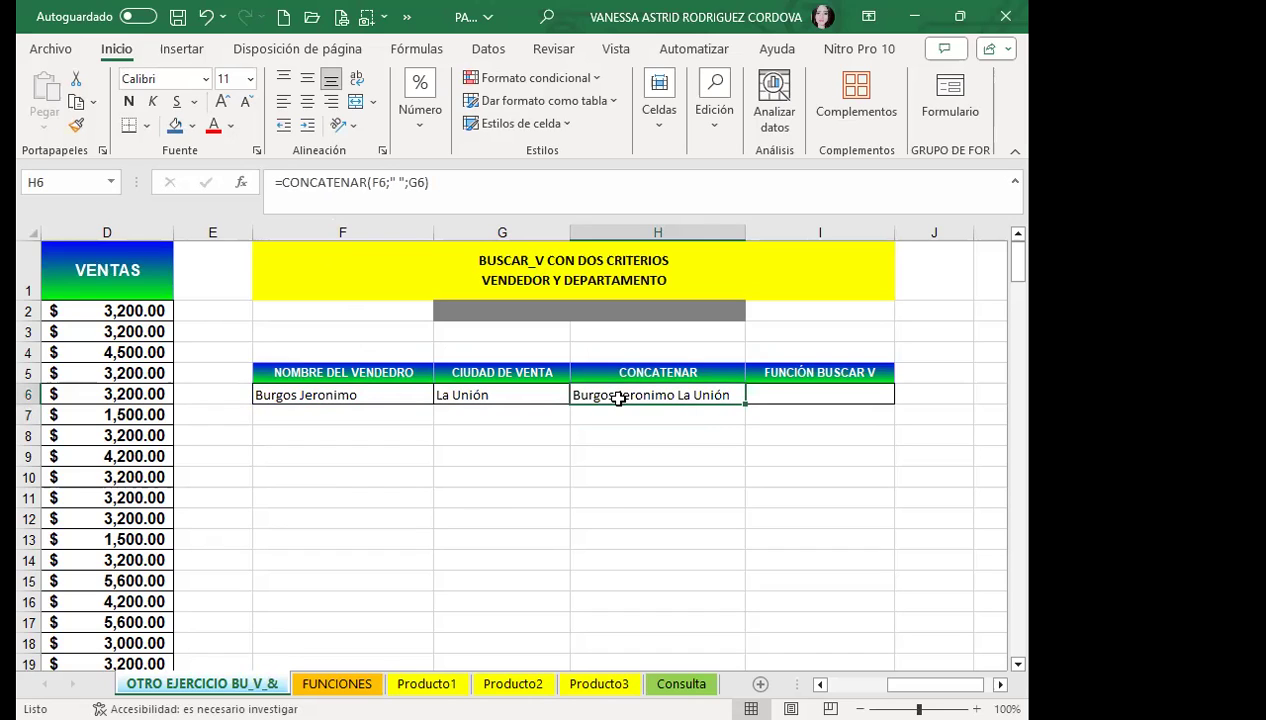
{"action": "left_click", "coordinate": [391, 397]}
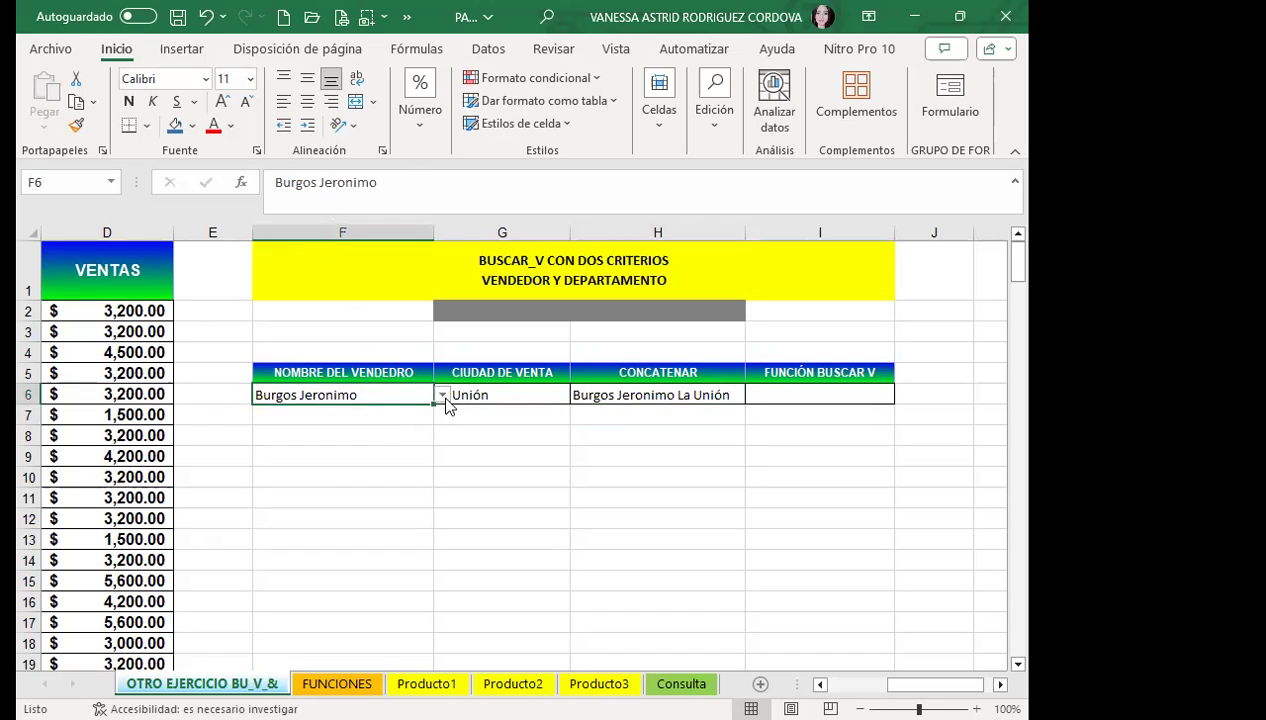
{"action": "left_click", "coordinate": [442, 396]}
{"action": "left_click", "coordinate": [348, 432]}
{"action": "left_click", "coordinate": [540, 396]}
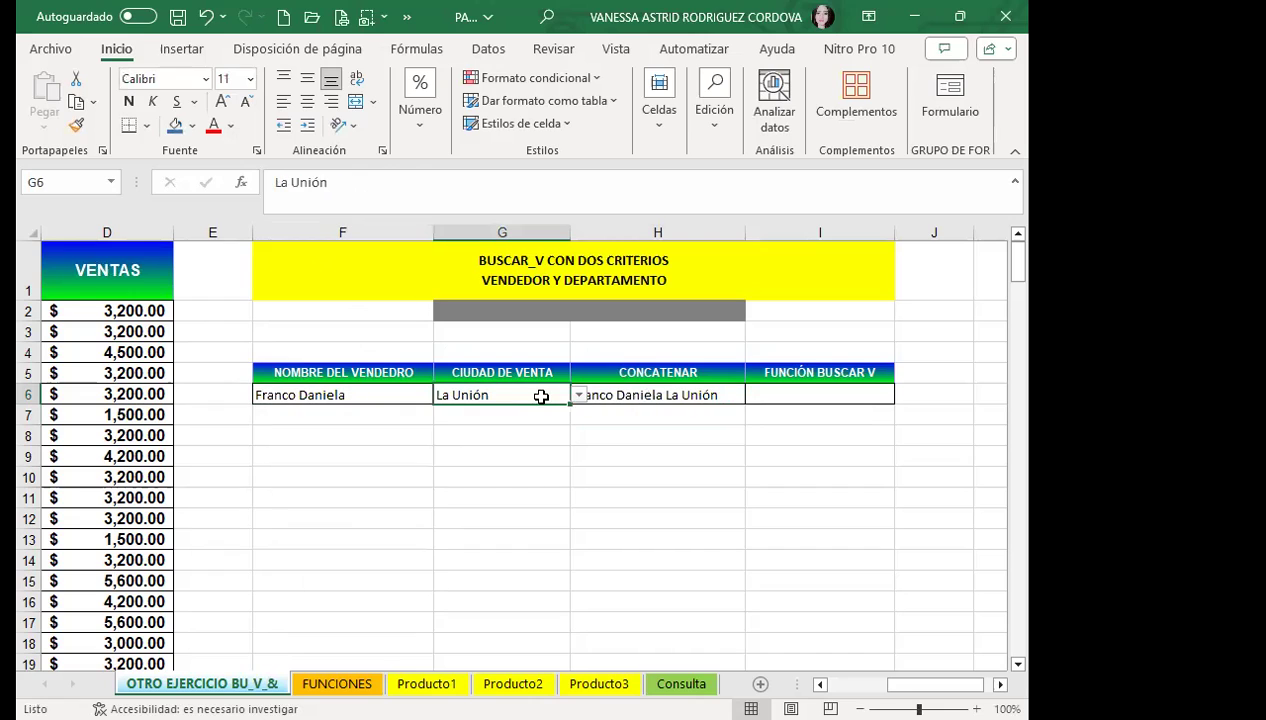
{"action": "left_click", "coordinate": [578, 397]}
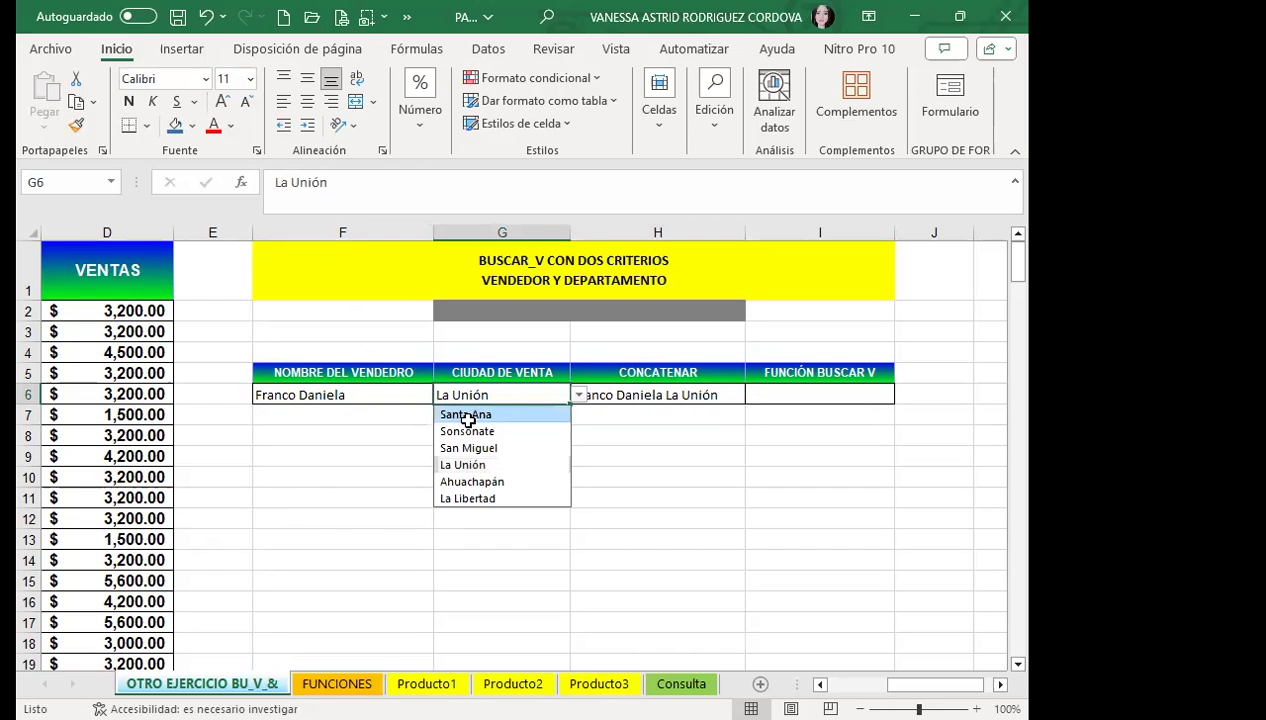
{"action": "left_click", "coordinate": [466, 411]}
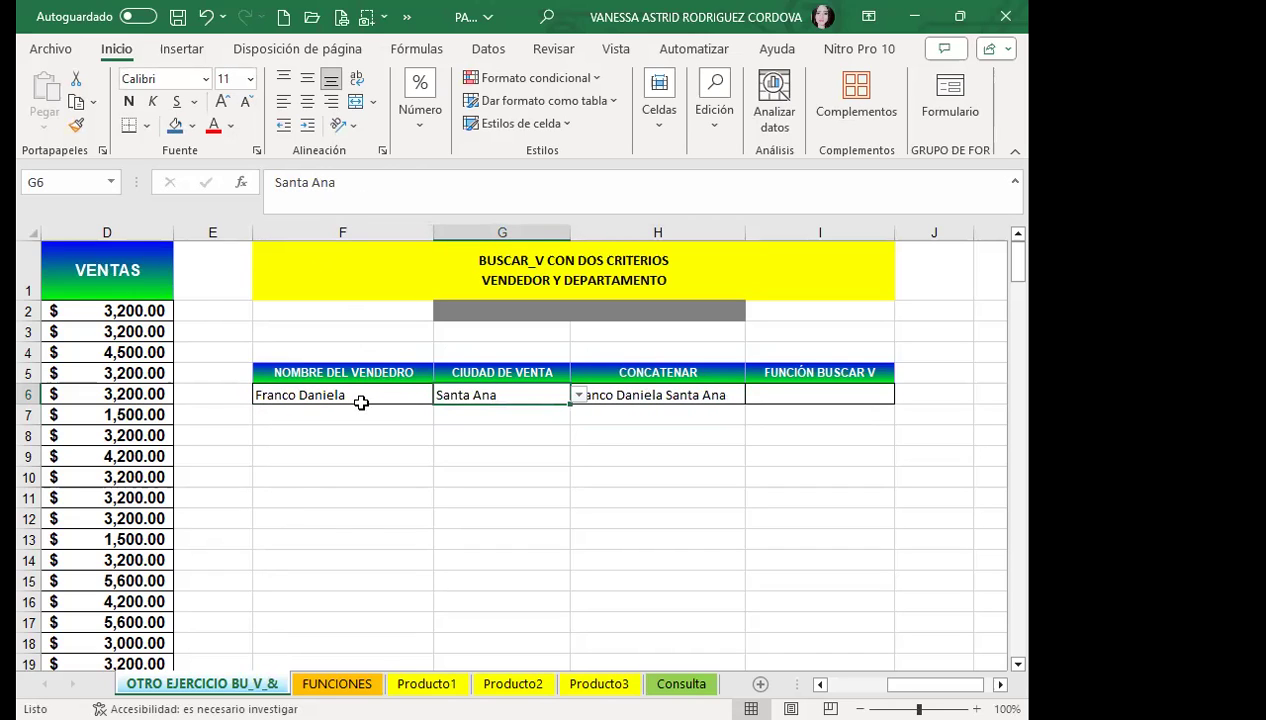
{"action": "left_click", "coordinate": [660, 396]}
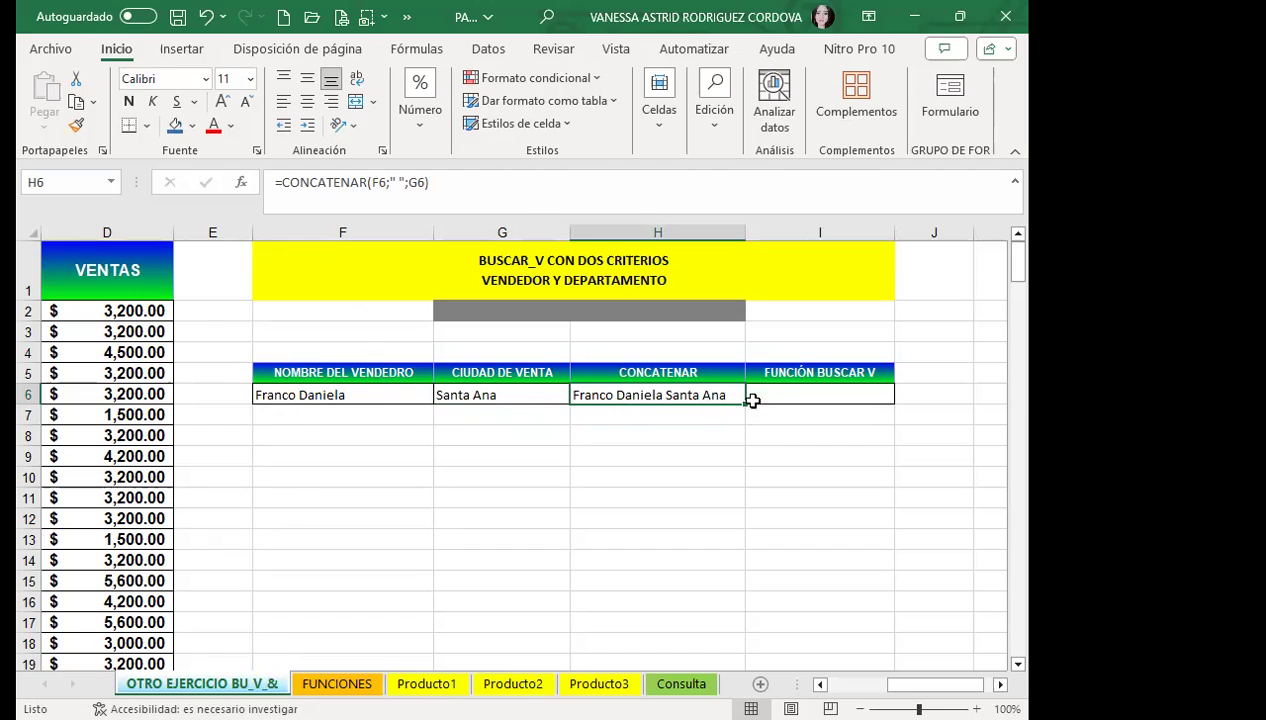
{"action": "left_click", "coordinate": [794, 397]}
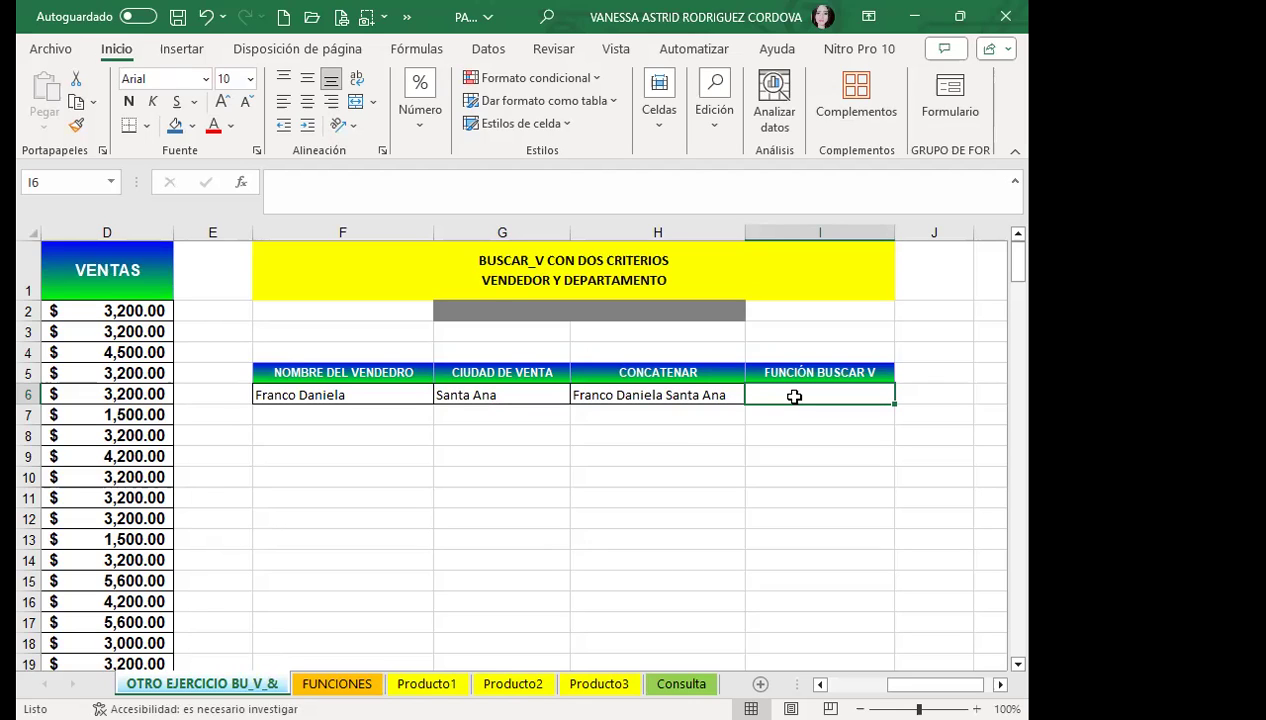
Start =BUSCARV(H6; in I6, using the joined seller-city text as lookup value
{"action": "type", "text": "="}
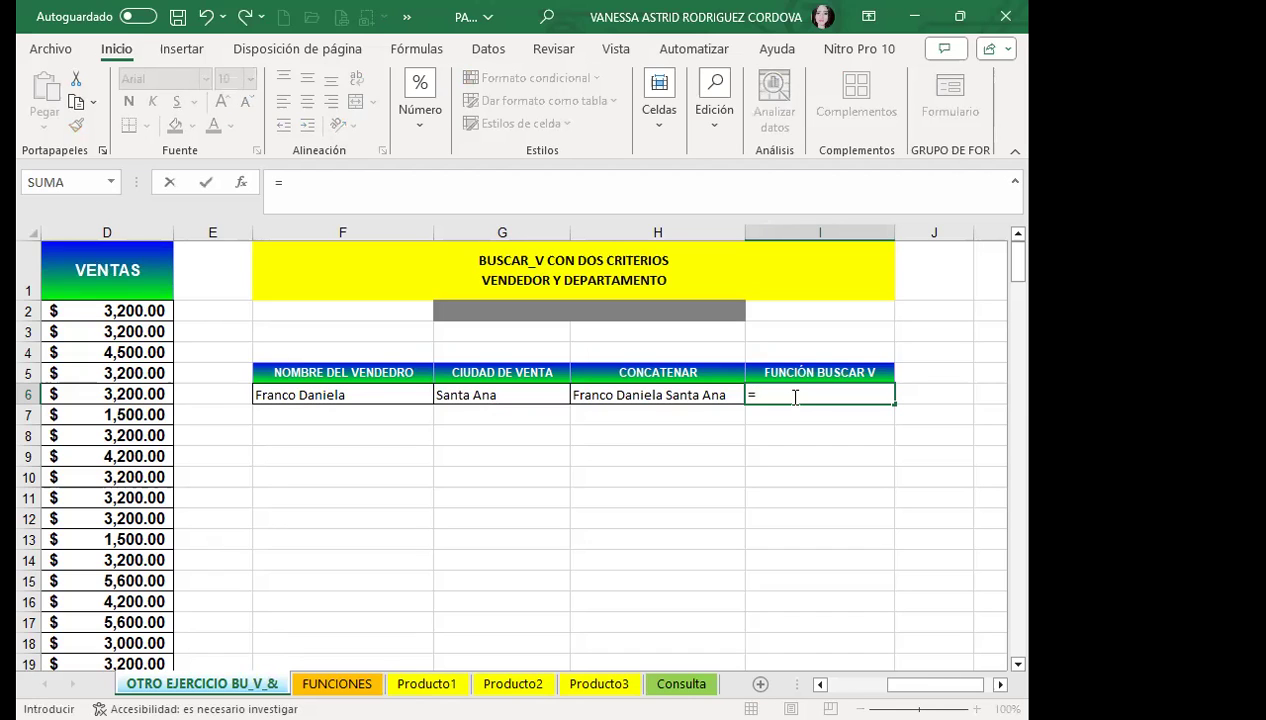
{"action": "type", "text": "BUSCA"}
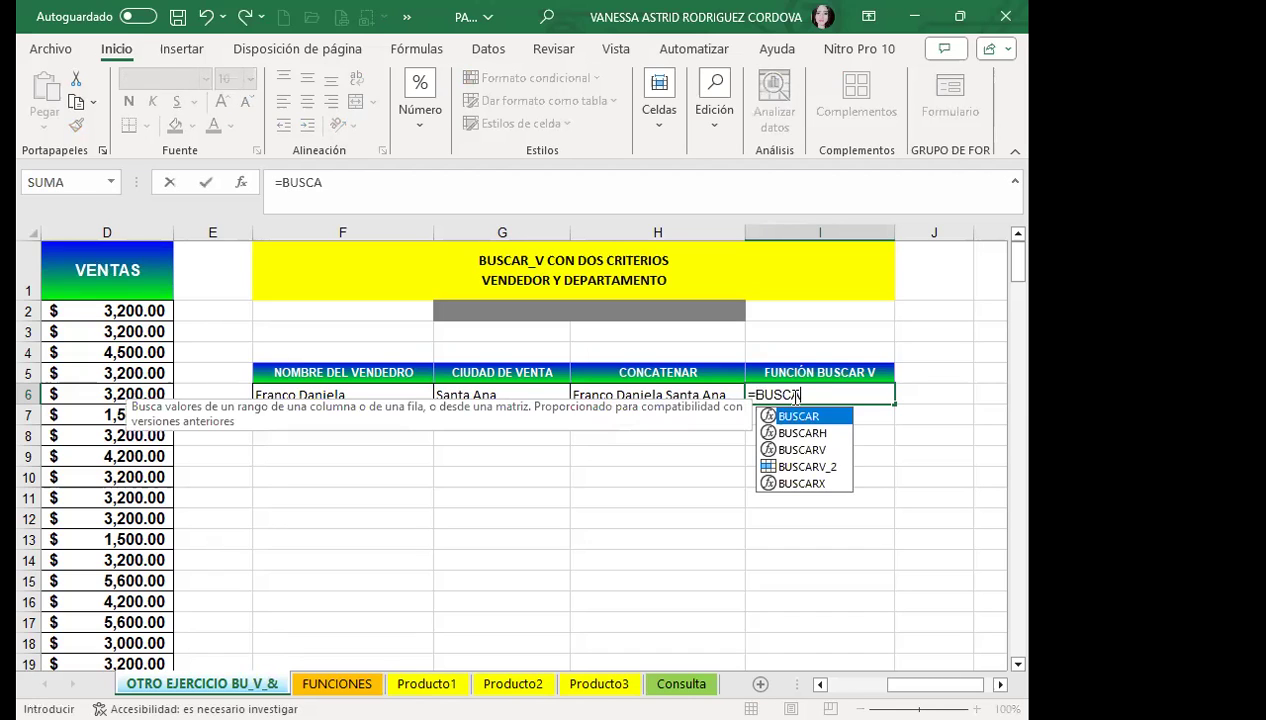
{"action": "left_click", "coordinate": [801, 450]}
{"action": "key", "text": "Tab"}
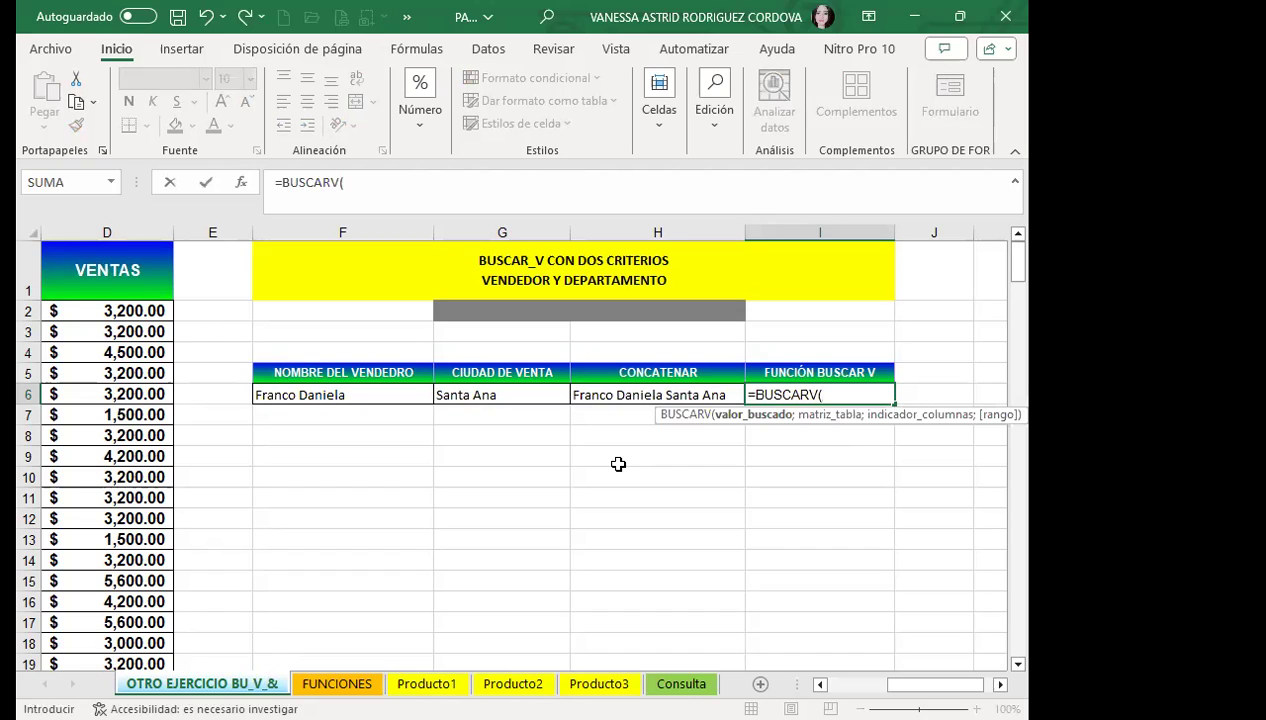
{"action": "left_click", "coordinate": [618, 391]}
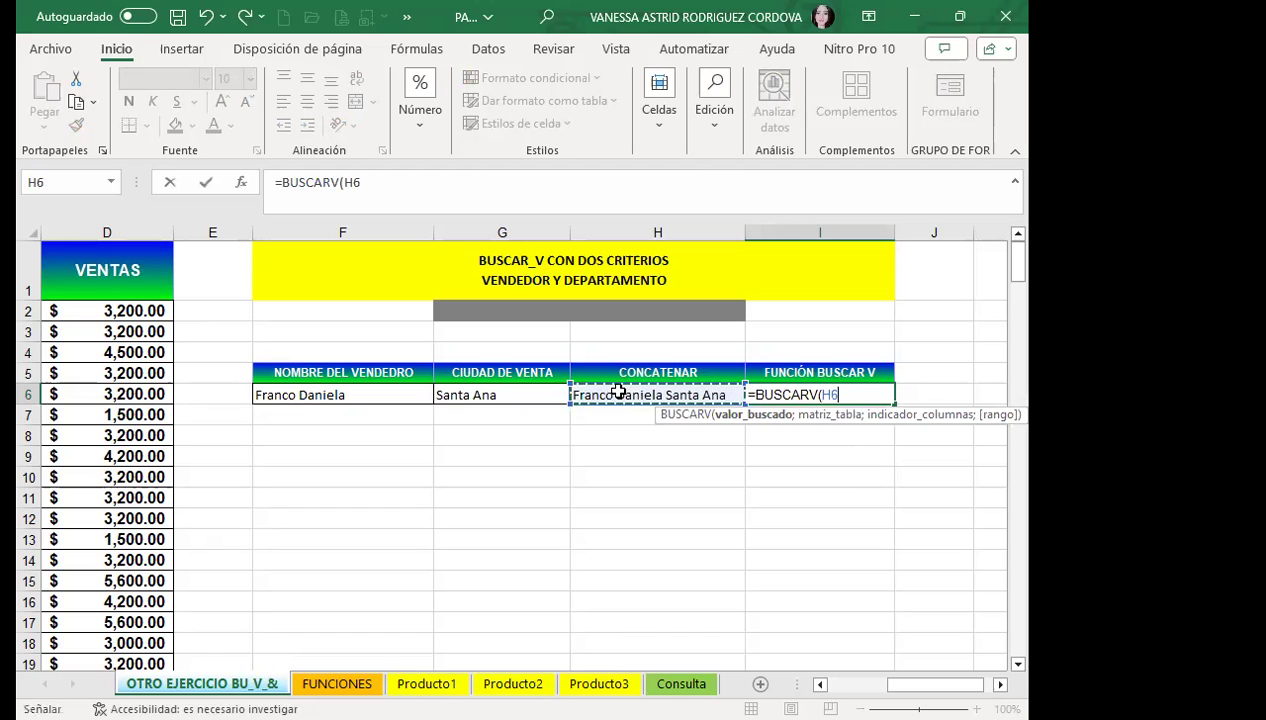
{"action": "type", "text": ";"}
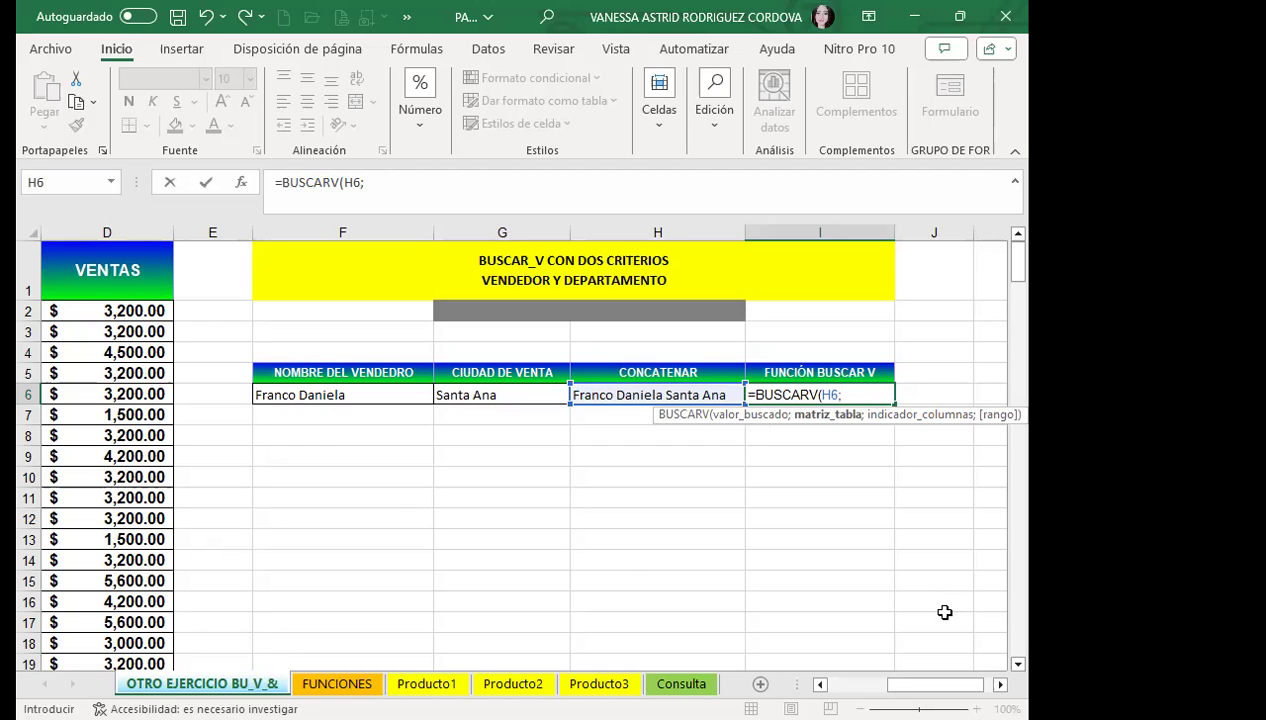
{"action": "scroll", "coordinate": [845, 581], "scroll_direction": "left", "scroll_amount": 4}
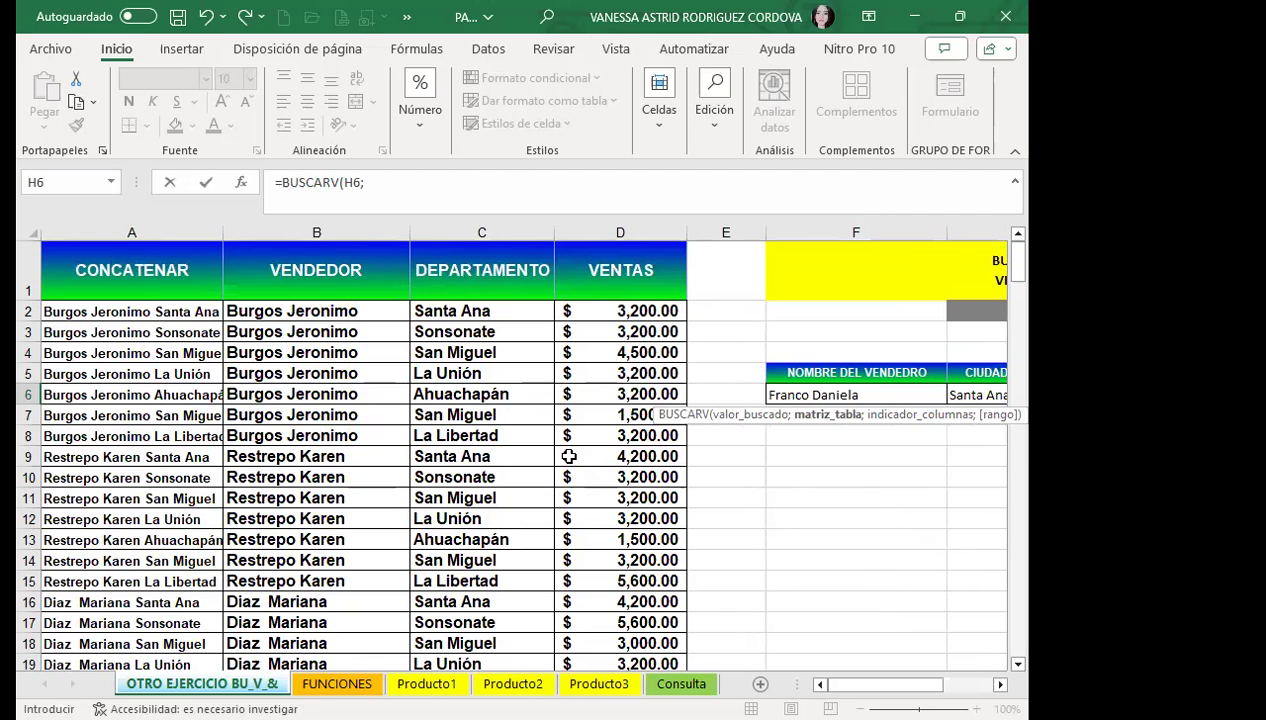
Select A1:D92 as the table range for the BUSCARV lookup in I6
{"action": "left_click", "coordinate": [64, 262]}
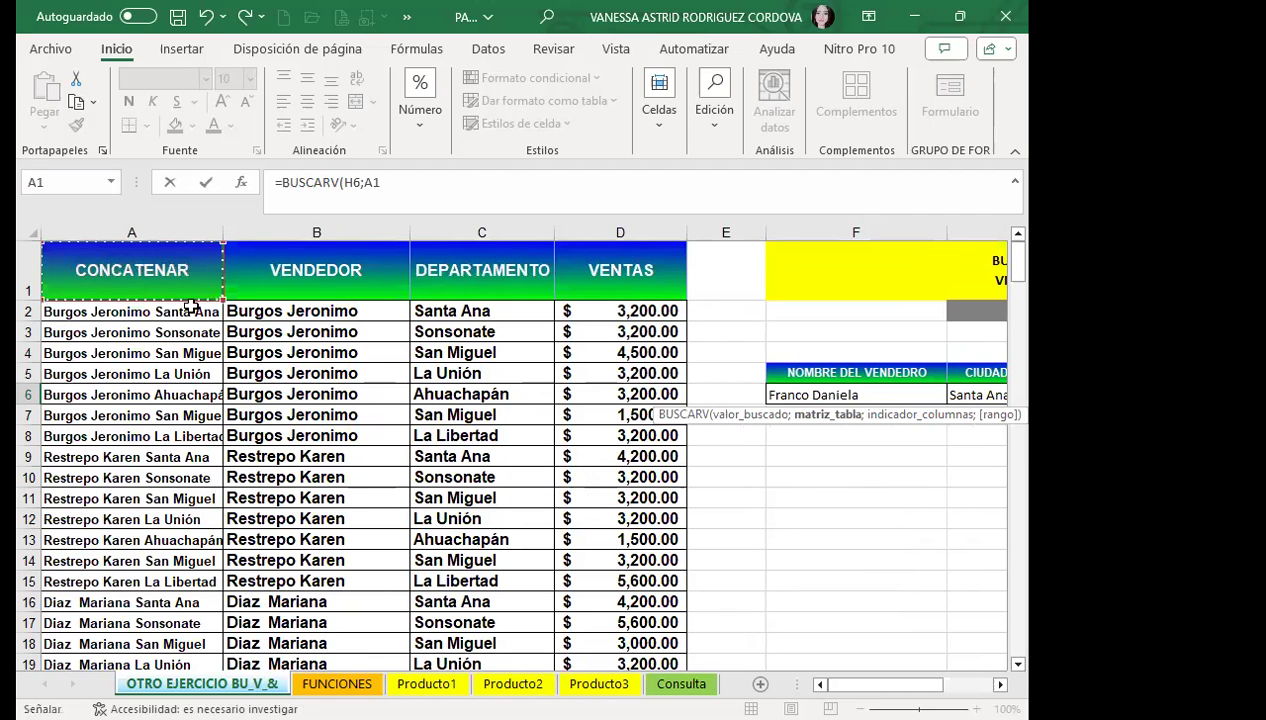
{"action": "left_click_drag", "start_coordinate": [190, 306], "coordinate": [686, 640]}
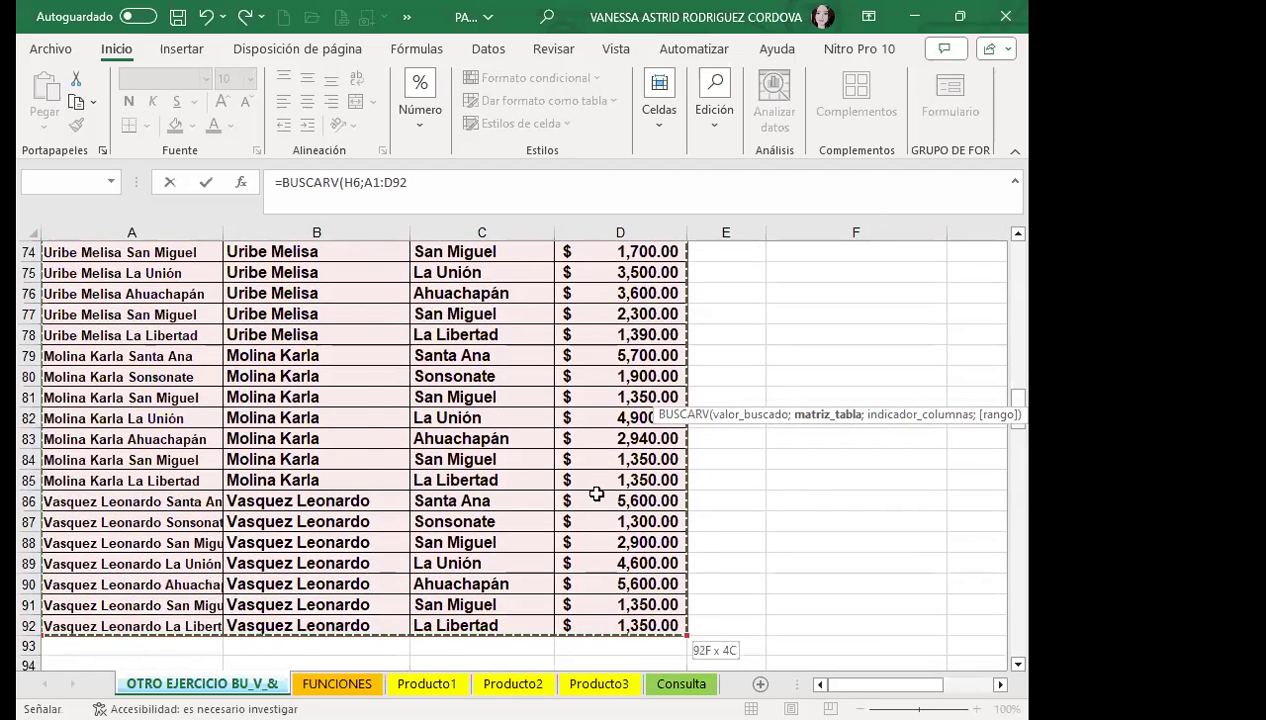
{"action": "scroll", "coordinate": [596, 494], "scroll_direction": "down", "scroll_amount": 2}
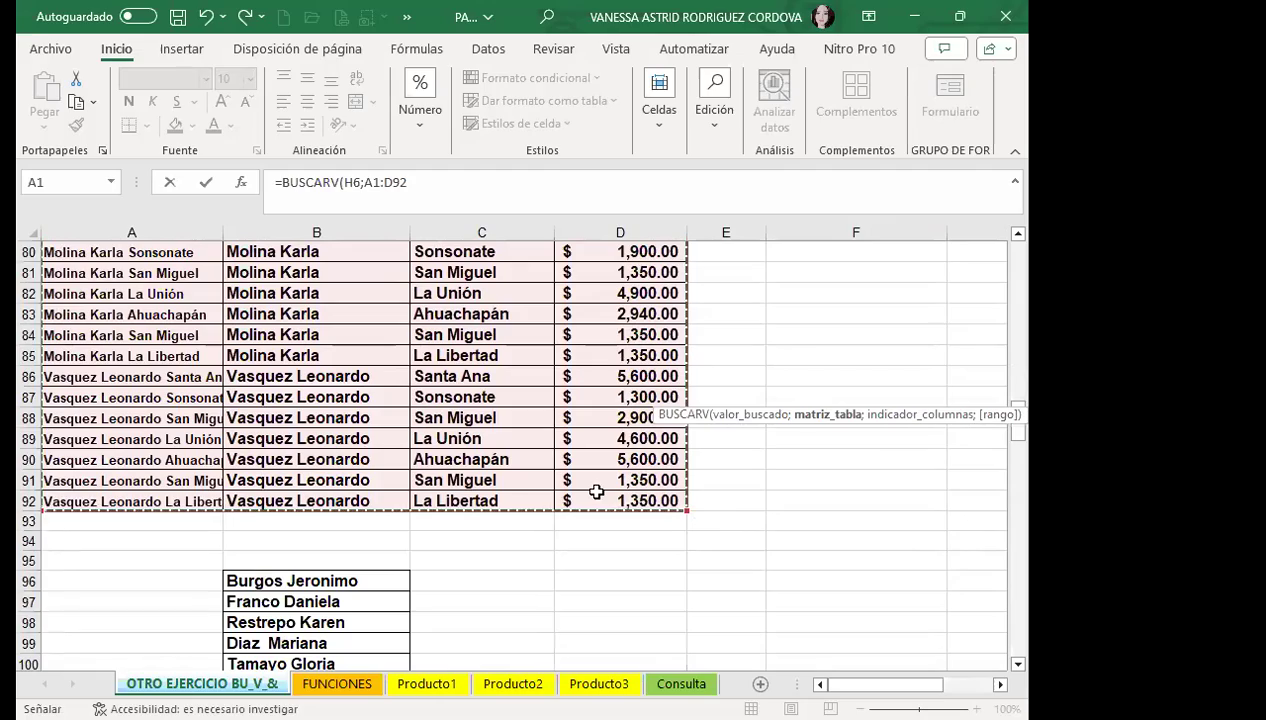
{"action": "scroll", "coordinate": [664, 511], "scroll_direction": "up", "scroll_amount": 20}
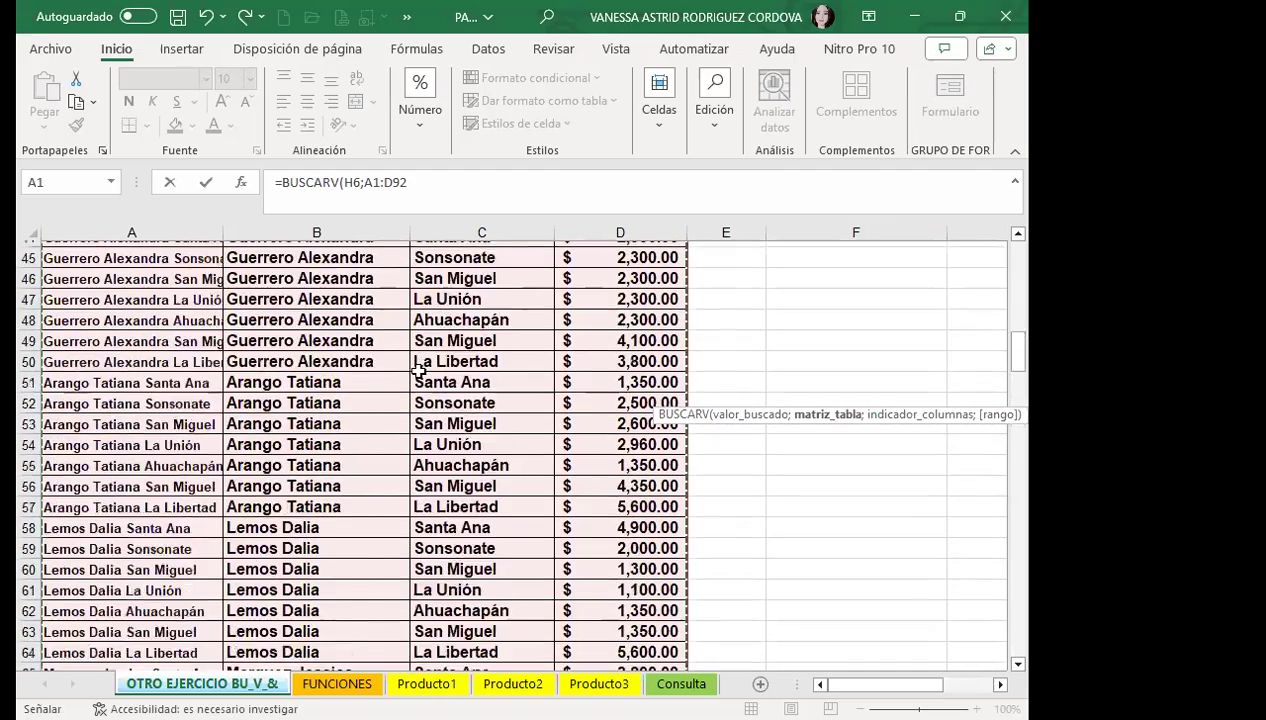
{"action": "scroll", "coordinate": [440, 346], "scroll_direction": "up", "scroll_amount": 2}
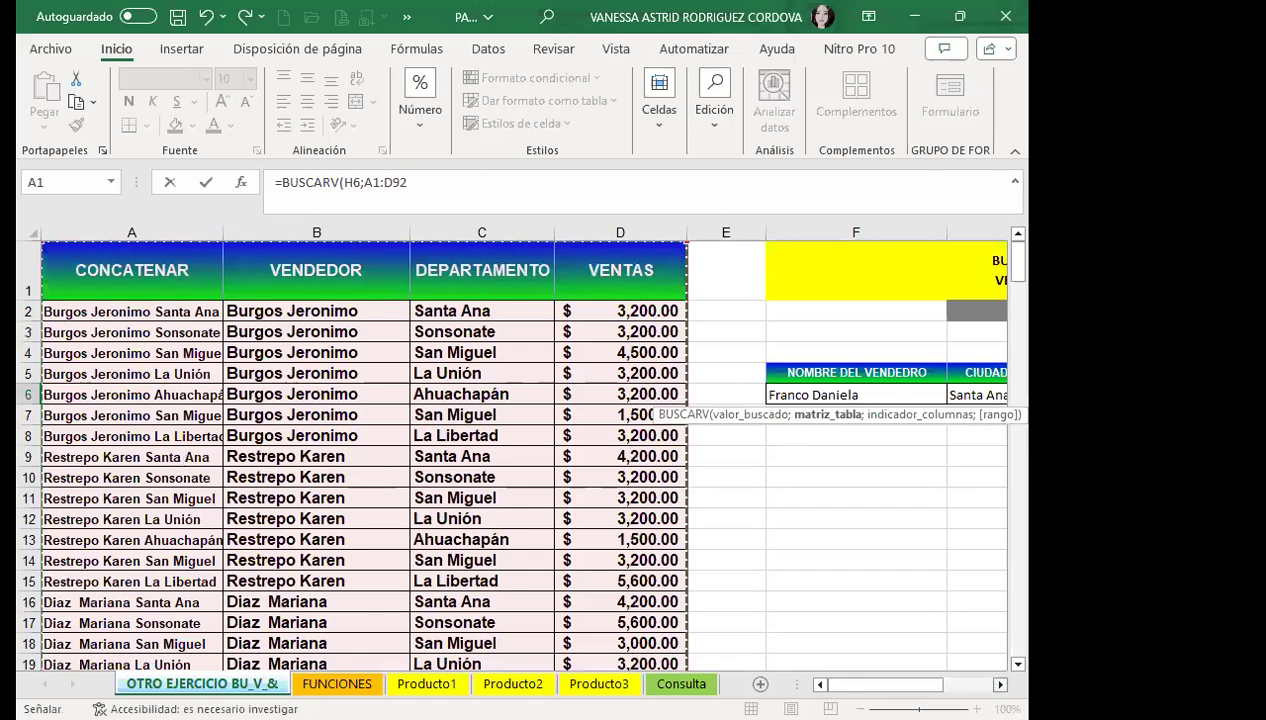
{"action": "left_click", "coordinate": [1000, 684]}
{"action": "left_click", "coordinate": [1000, 684]}
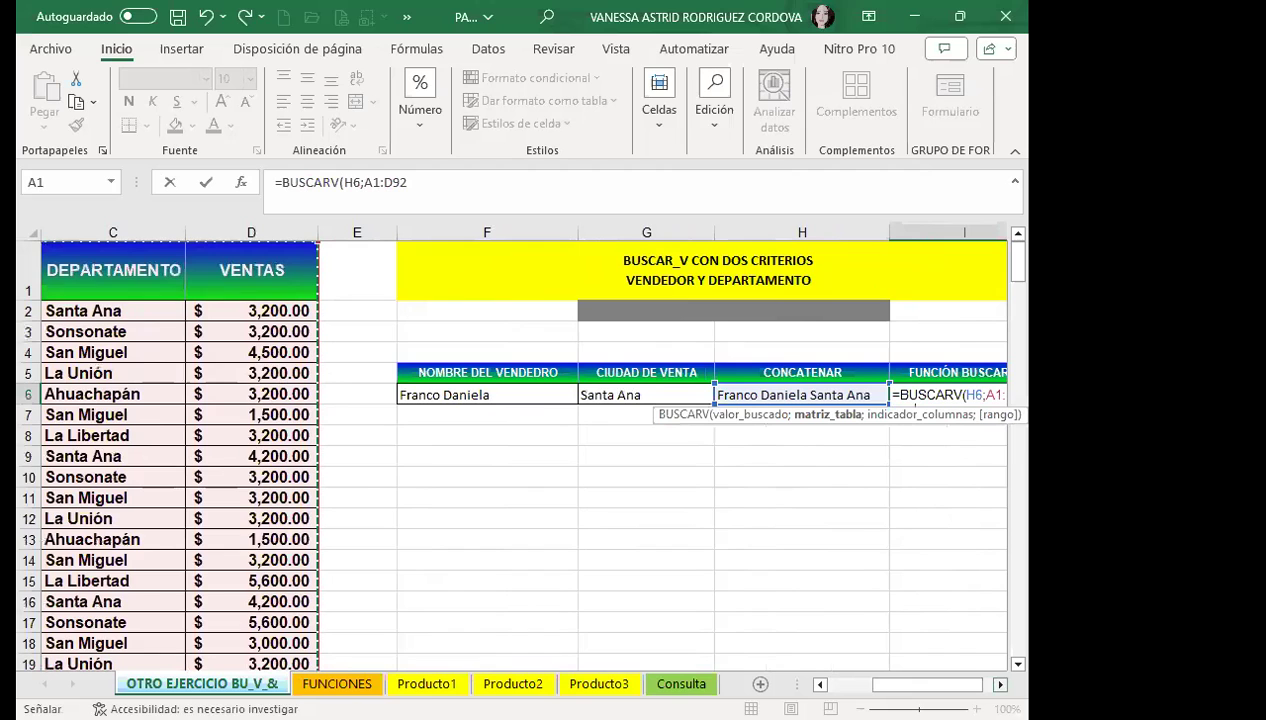
{"action": "left_click", "coordinate": [1000, 684]}
Finish the lookup with column 4 and exact match 0: =BUSCARV(H6;A1:D92;4;0)
{"action": "type", "text": ";"}
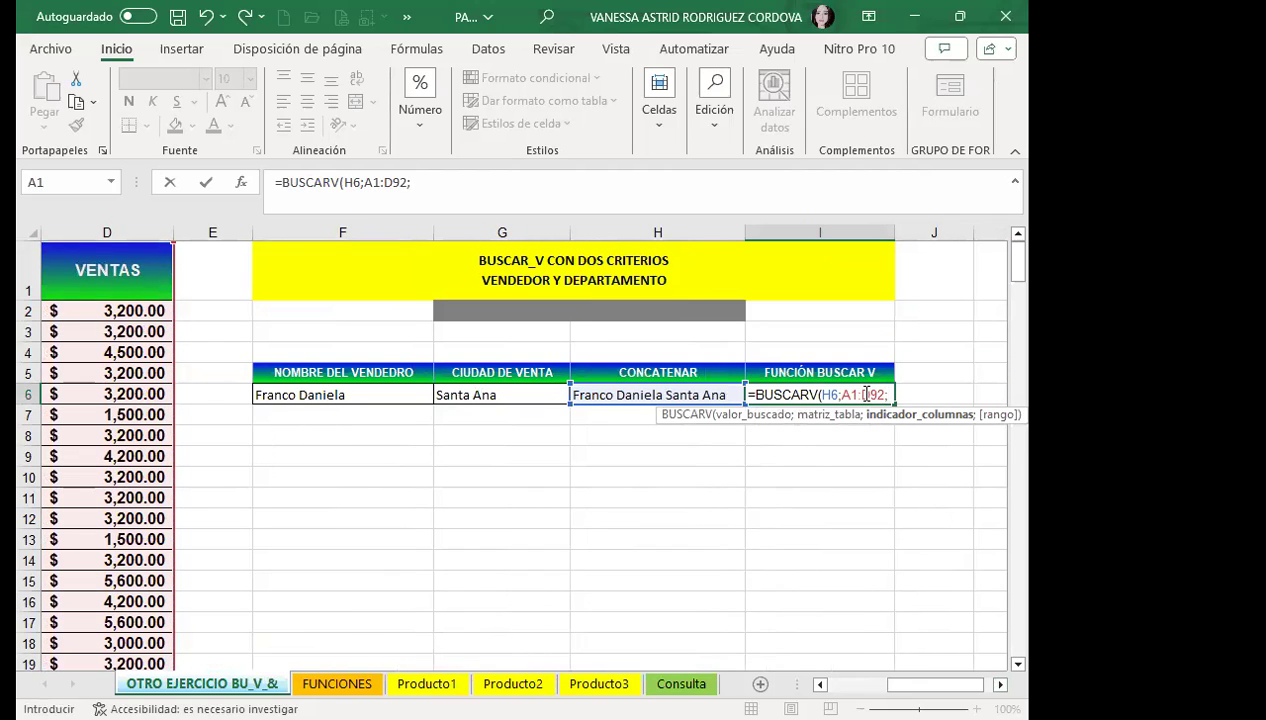
{"action": "type", "text": "40"}
{"action": "key", "text": "BackSpace"}
{"action": "type", "text": ";0"}
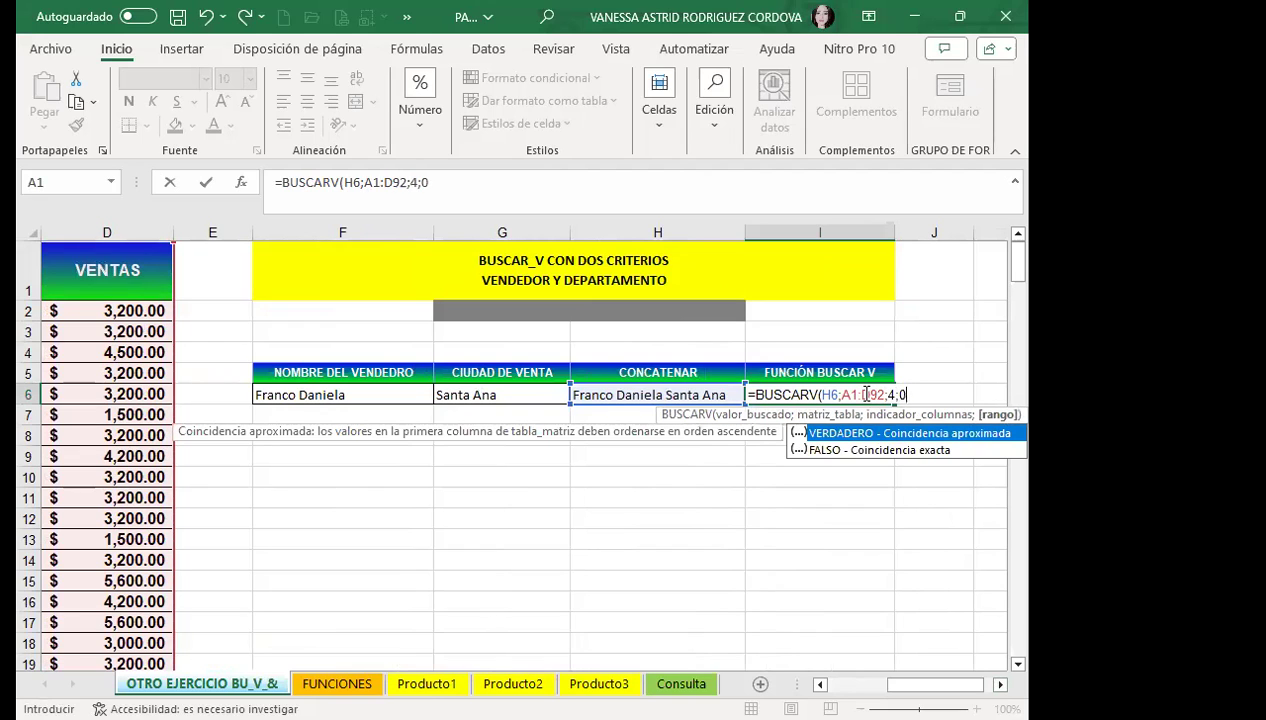
{"action": "type", "text": "="}
{"action": "key", "text": "BackSpace"}
{"action": "key", "text": "Return"}
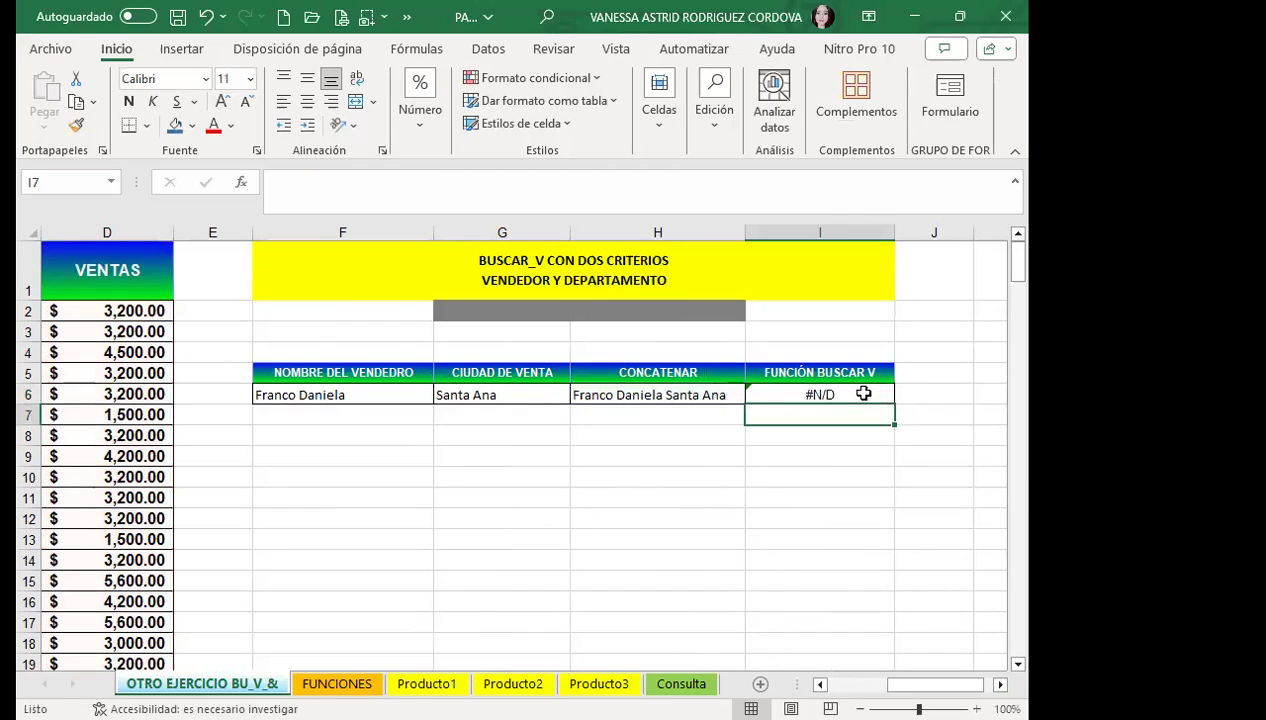
{"action": "left_click", "coordinate": [491, 397]}
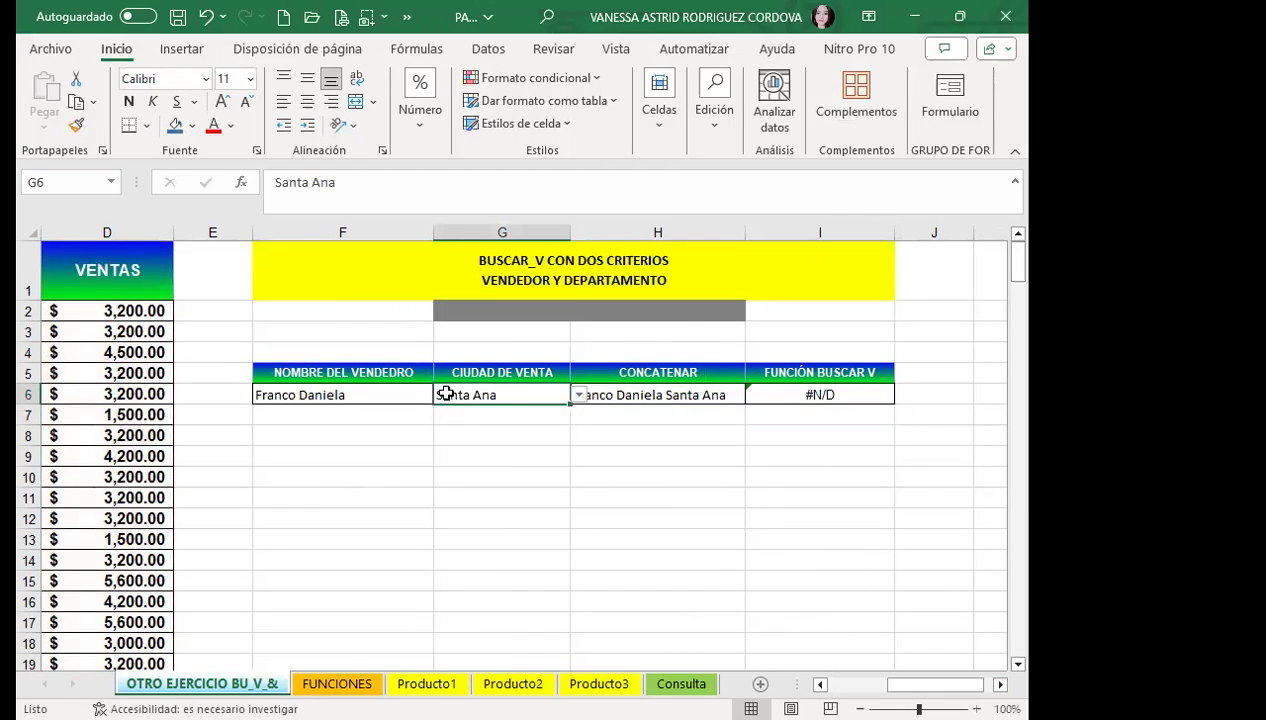
{"action": "left_click", "coordinate": [776, 392]}
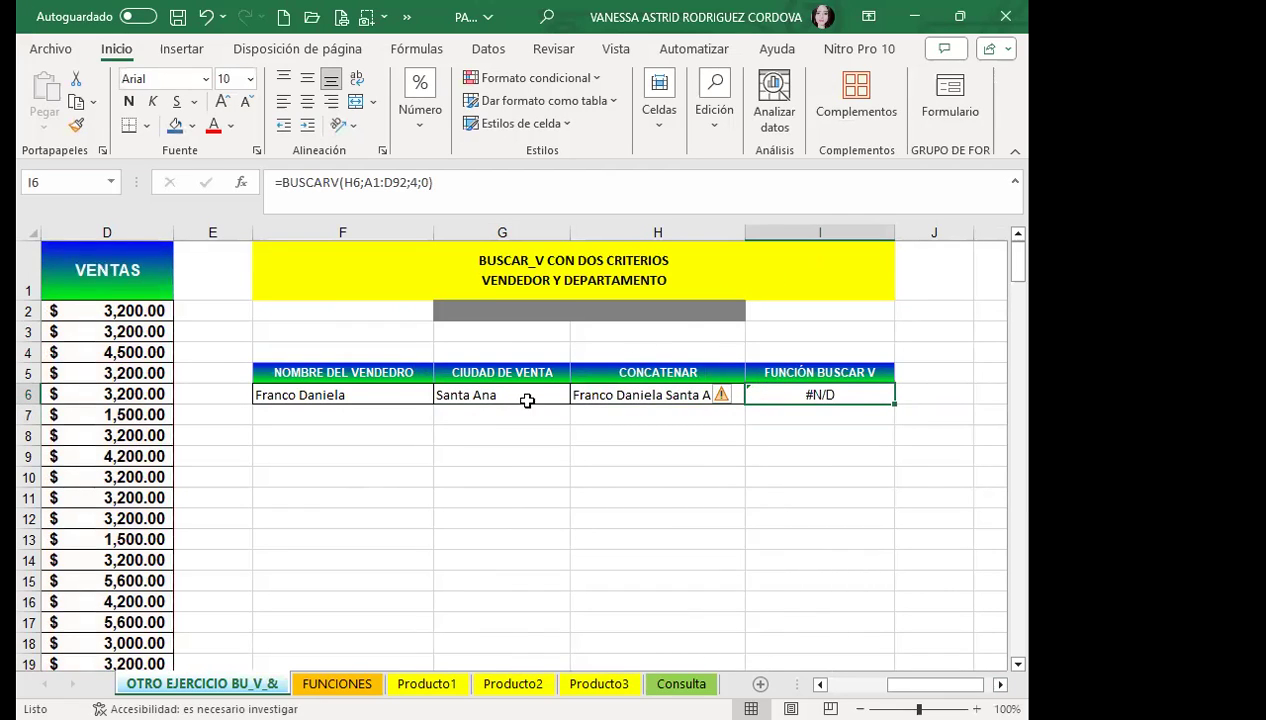
{"action": "left_click", "coordinate": [378, 391]}
{"action": "left_click", "coordinate": [442, 395]}
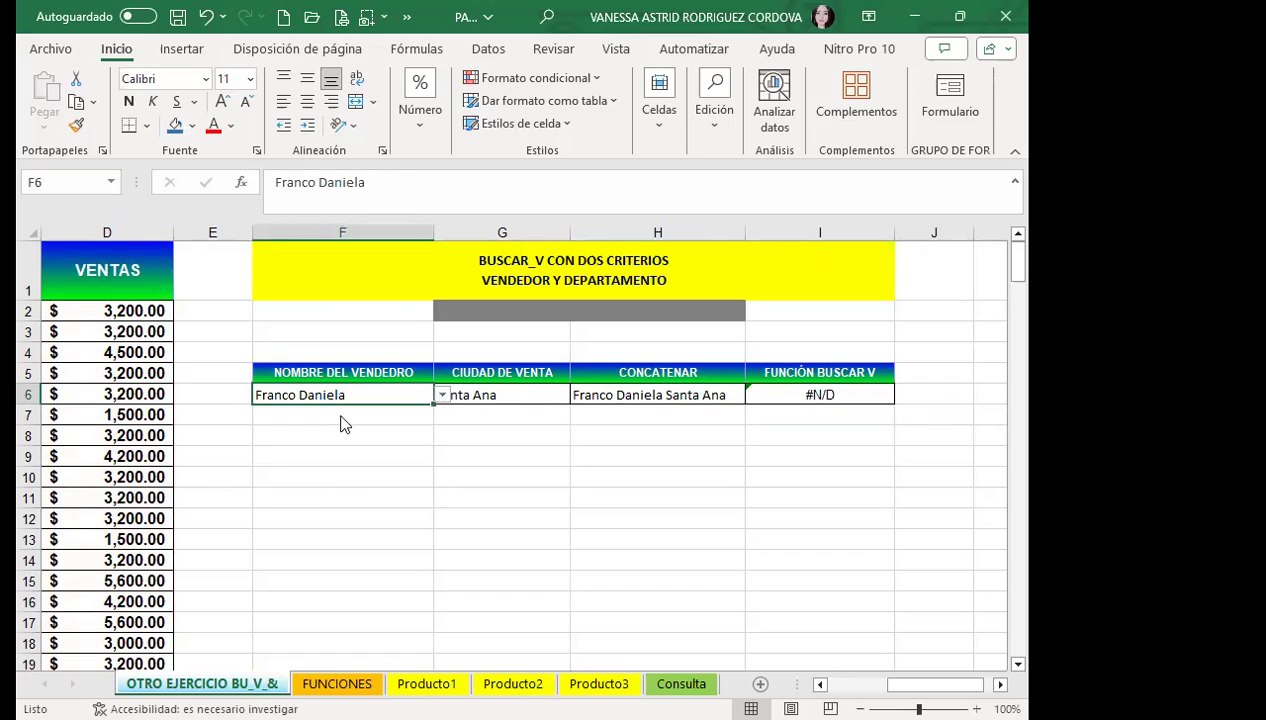
{"action": "left_click", "coordinate": [355, 412]}
{"action": "left_click", "coordinate": [503, 397]}
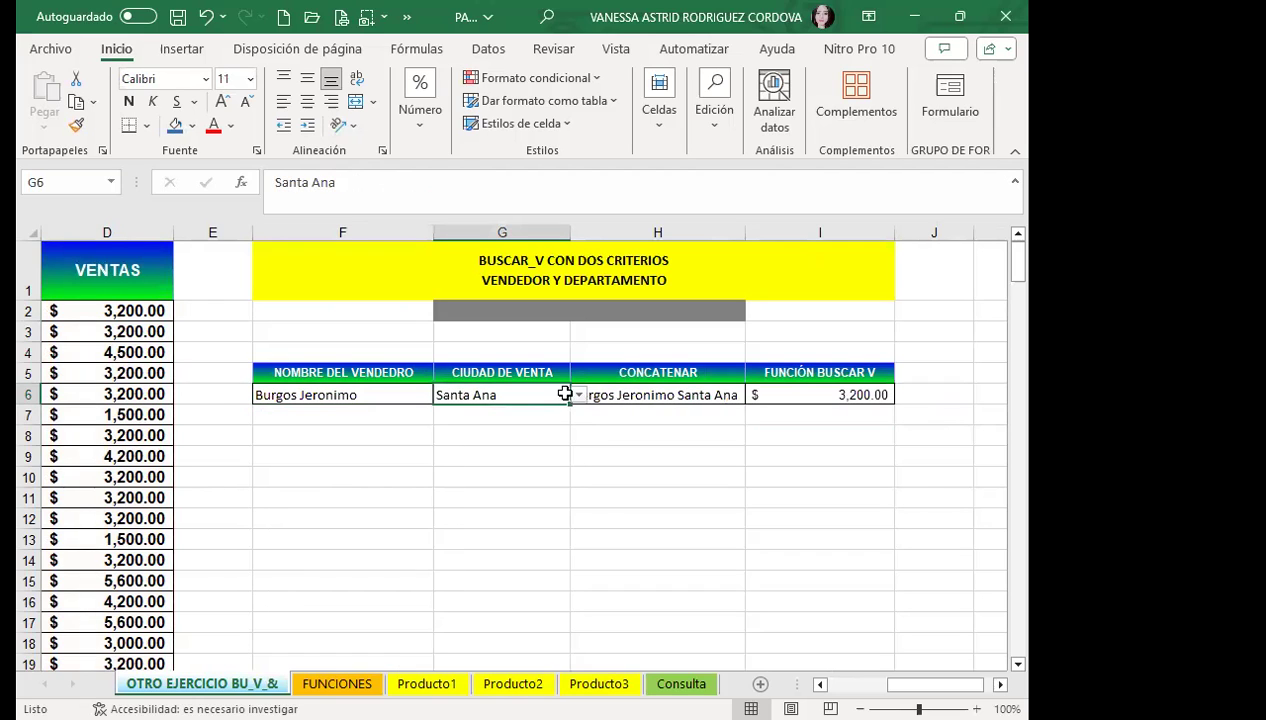
{"action": "left_click", "coordinate": [402, 391]}
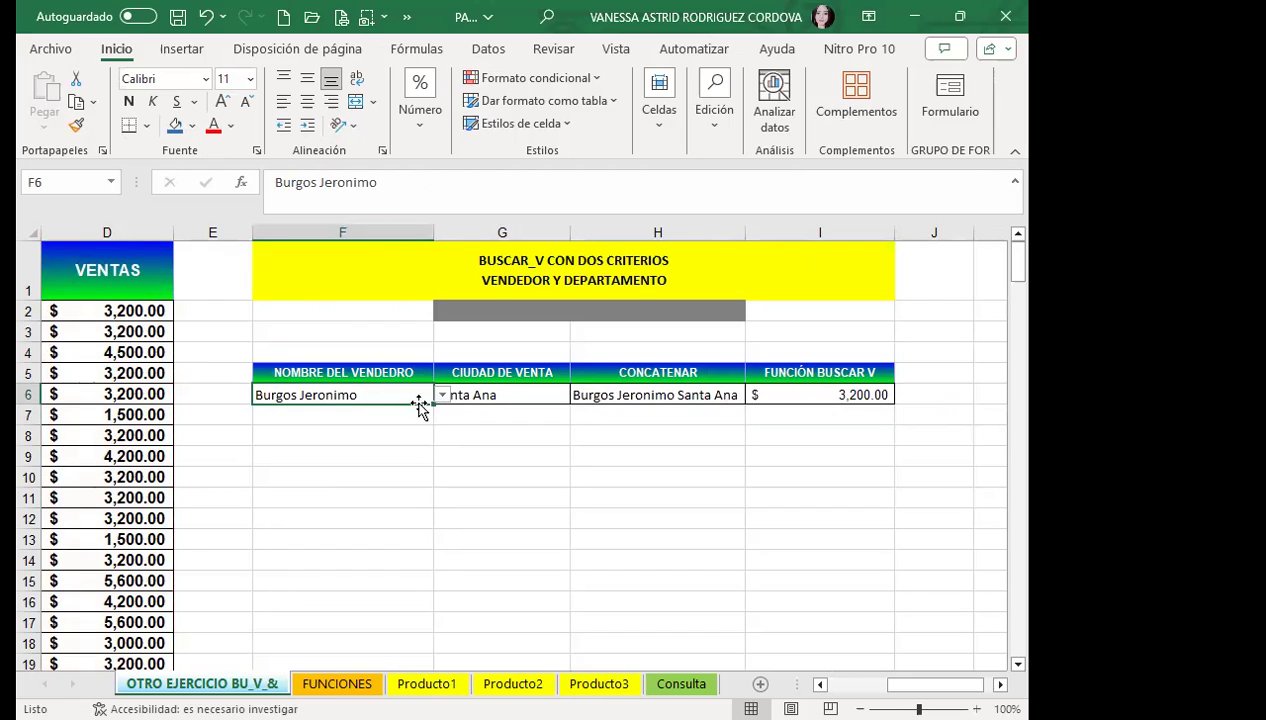
{"action": "left_click", "coordinate": [205, 16]}
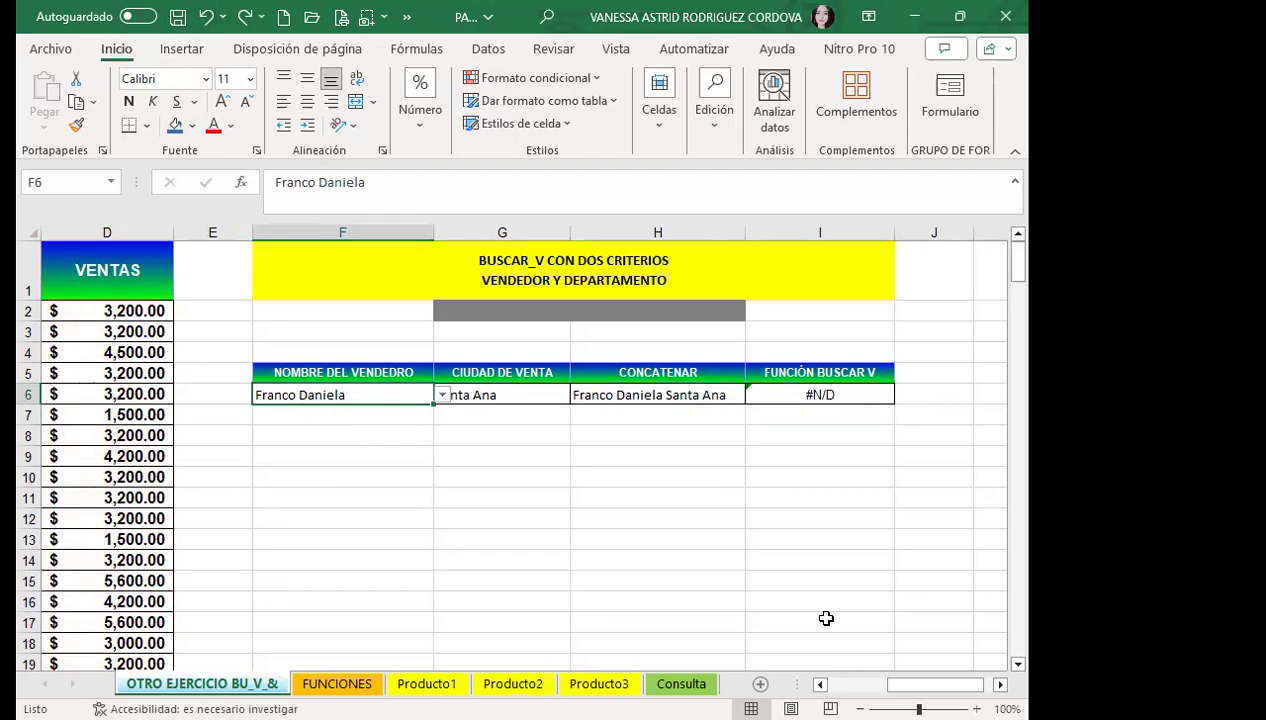
{"action": "left_click", "coordinate": [819, 684]}
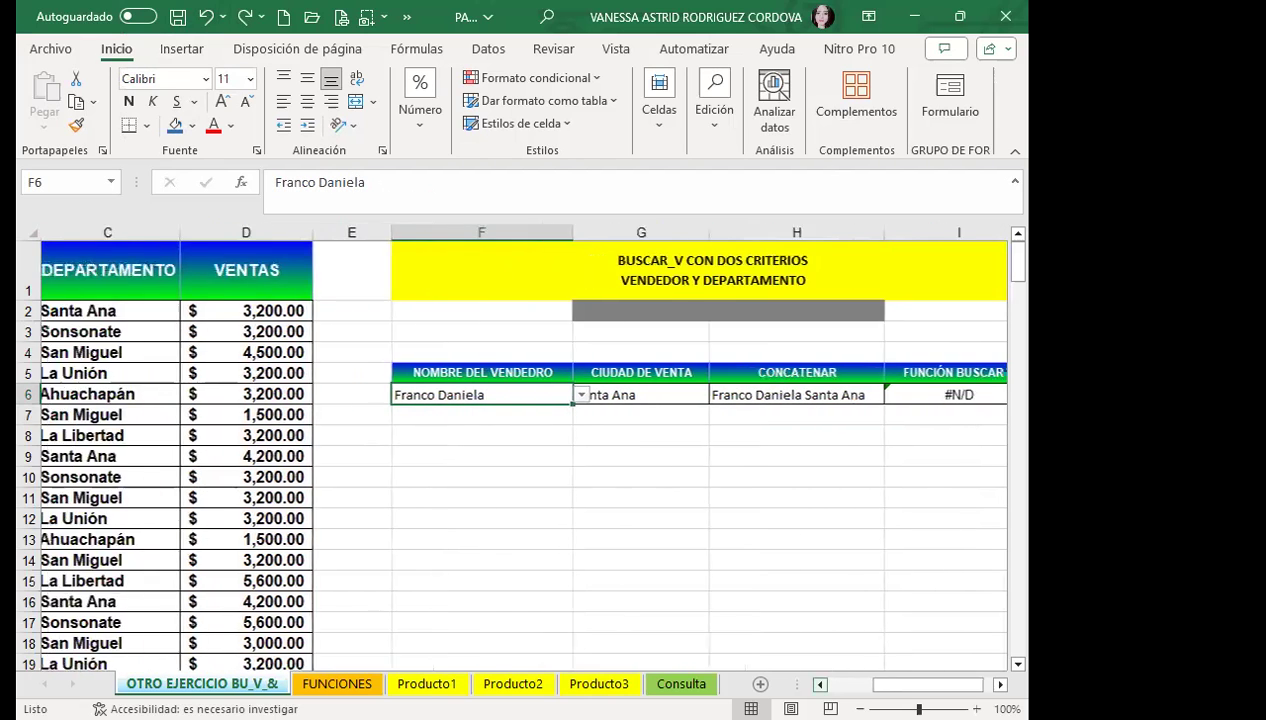
{"action": "left_click", "coordinate": [819, 684]}
{"action": "left_click", "coordinate": [819, 684]}
{"action": "scroll", "coordinate": [300, 450], "scroll_direction": "down", "scroll_amount": 6}
{"action": "scroll", "coordinate": [293, 451], "scroll_direction": "down", "scroll_amount": 17}
{"action": "scroll", "coordinate": [293, 450], "scroll_direction": "down", "scroll_amount": 5}
{"action": "scroll", "coordinate": [288, 418], "scroll_direction": "up", "scroll_amount": 8}
{"action": "scroll", "coordinate": [289, 376], "scroll_direction": "up", "scroll_amount": 8}
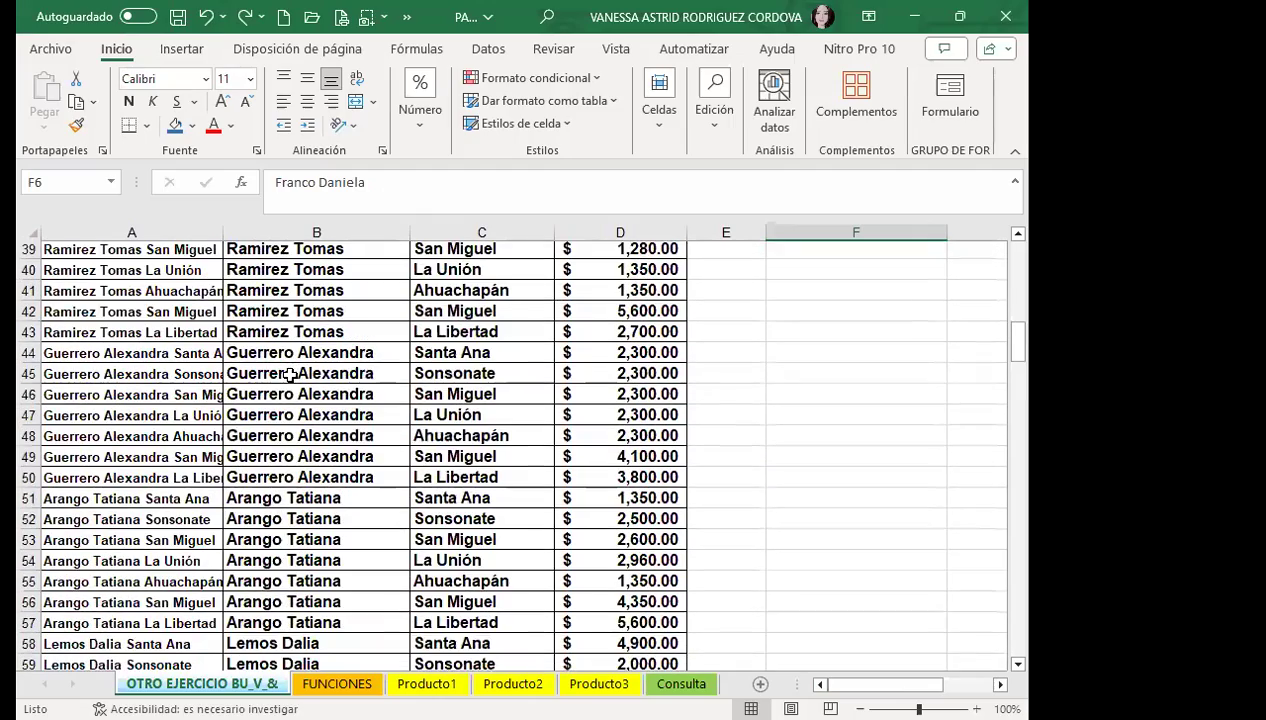
{"action": "scroll", "coordinate": [263, 370], "scroll_direction": "up", "scroll_amount": 4}
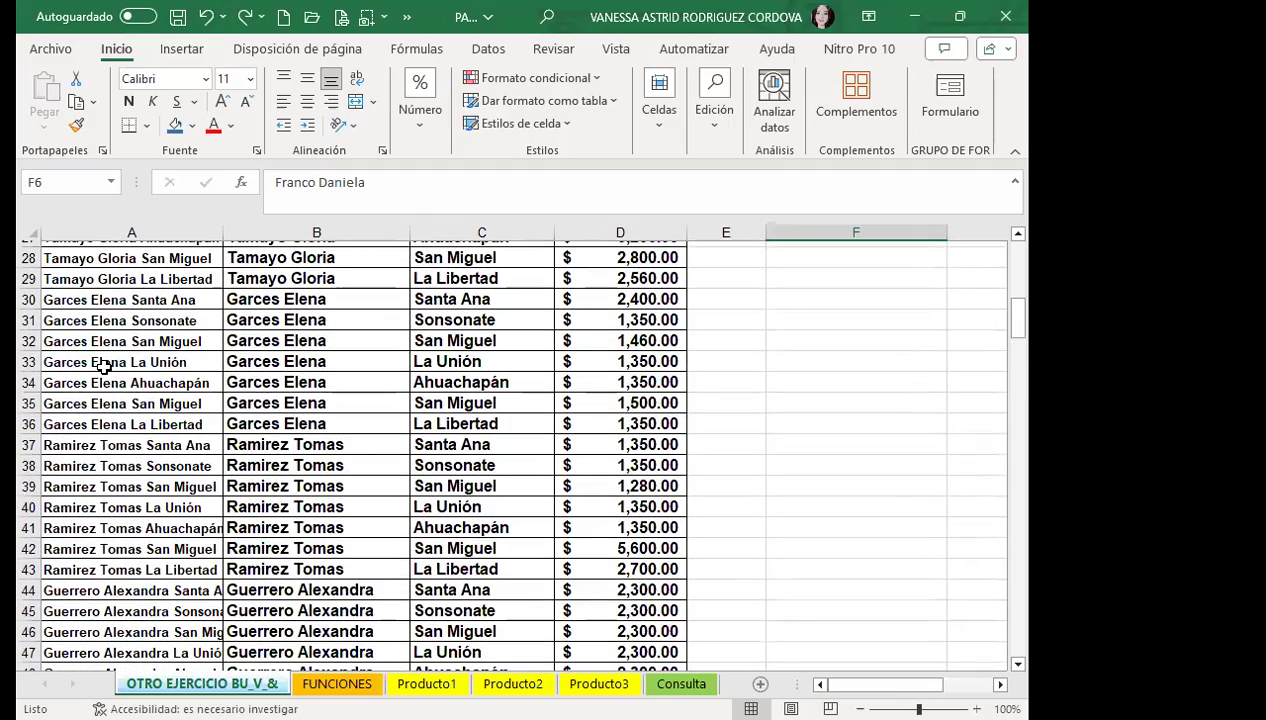
{"action": "scroll", "coordinate": [103, 366], "scroll_direction": "up", "scroll_amount": 6}
{"action": "scroll", "coordinate": [287, 390], "scroll_direction": "up", "scroll_amount": 4}
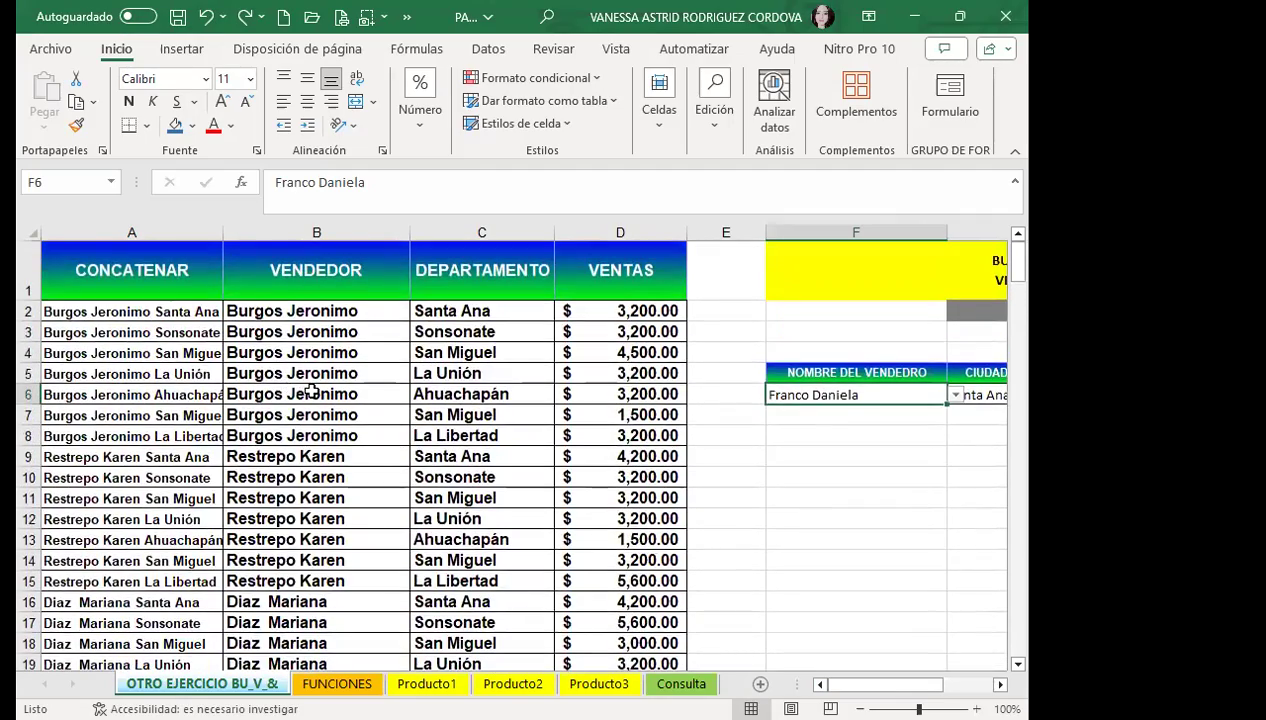
{"action": "scroll", "coordinate": [312, 393], "scroll_direction": "down", "scroll_amount": 3}
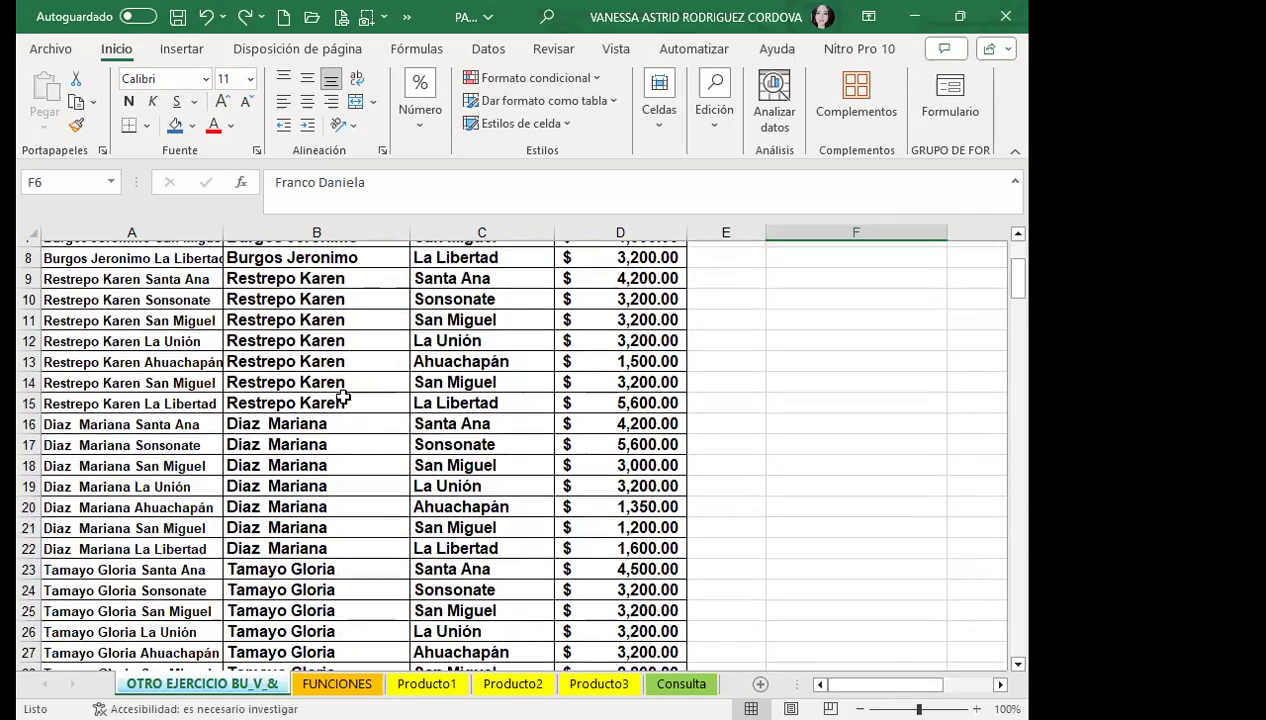
{"action": "scroll", "coordinate": [367, 420], "scroll_direction": "down", "scroll_amount": 3}
{"action": "scroll", "coordinate": [367, 426], "scroll_direction": "down", "scroll_amount": 3}
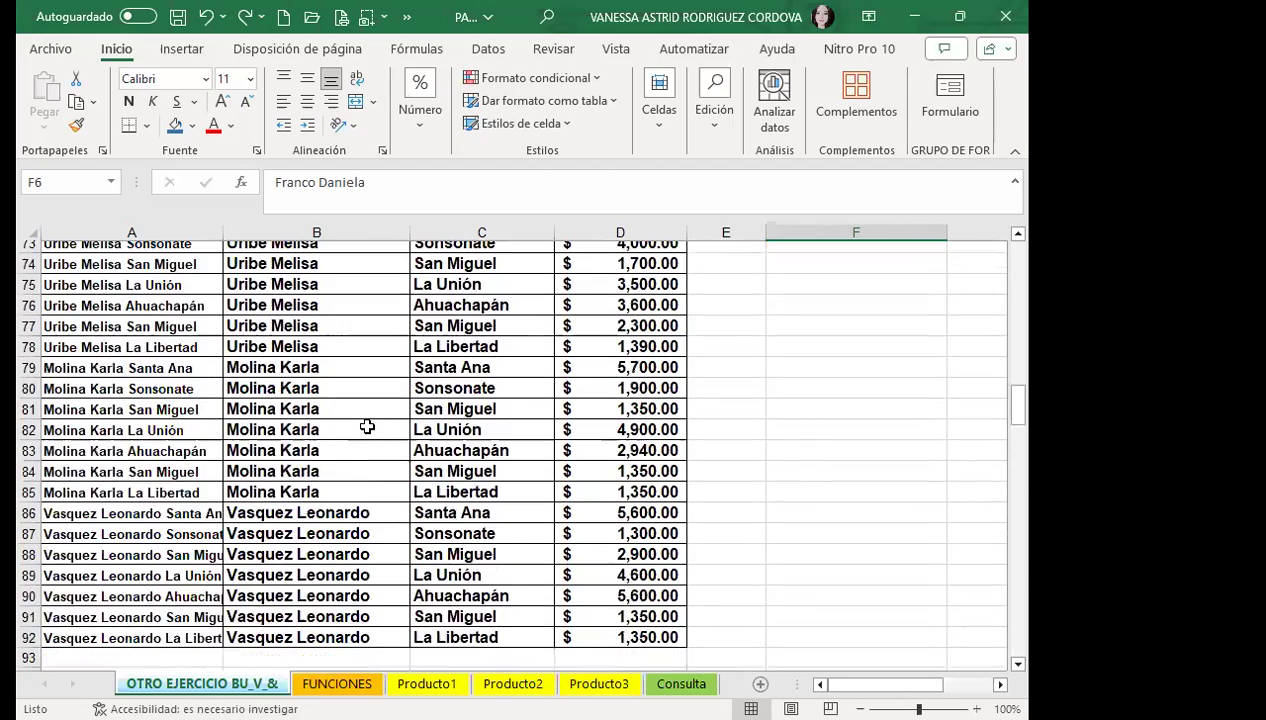
{"action": "scroll", "coordinate": [367, 427], "scroll_direction": "down", "scroll_amount": 5}
{"action": "scroll", "coordinate": [367, 427], "scroll_direction": "down", "scroll_amount": 2}
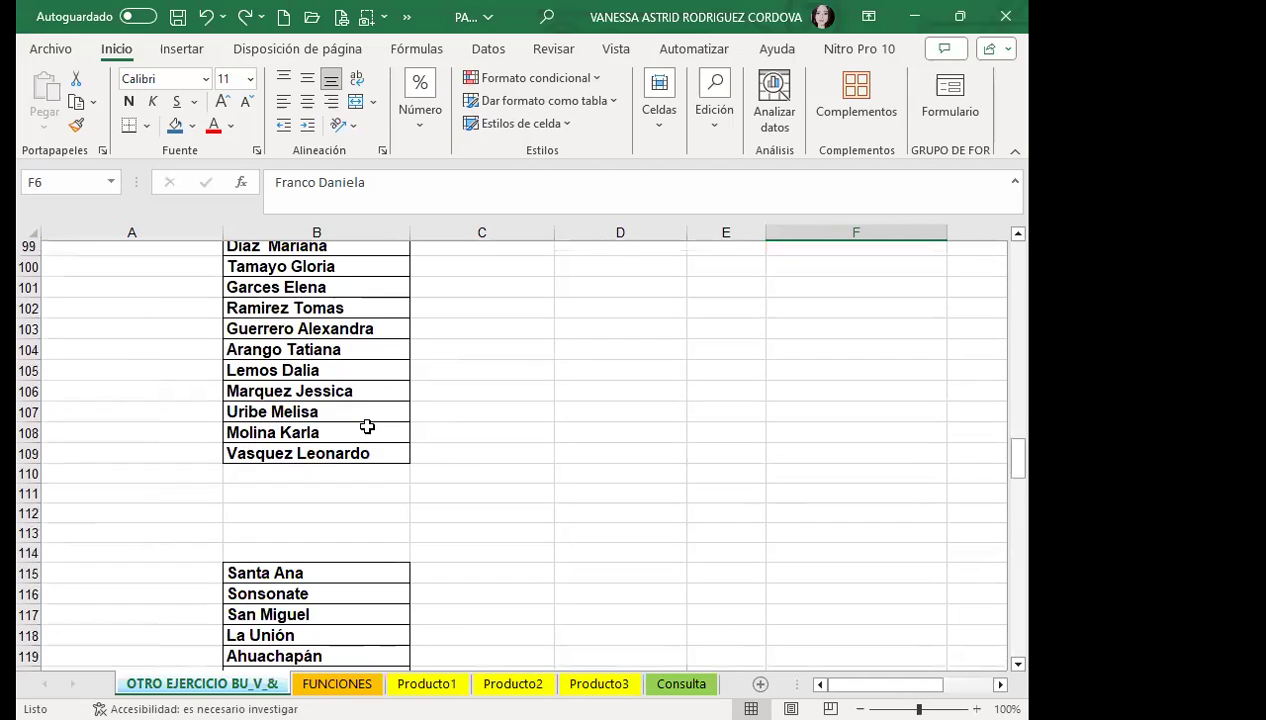
{"action": "scroll", "coordinate": [367, 427], "scroll_direction": "up", "scroll_amount": 4}
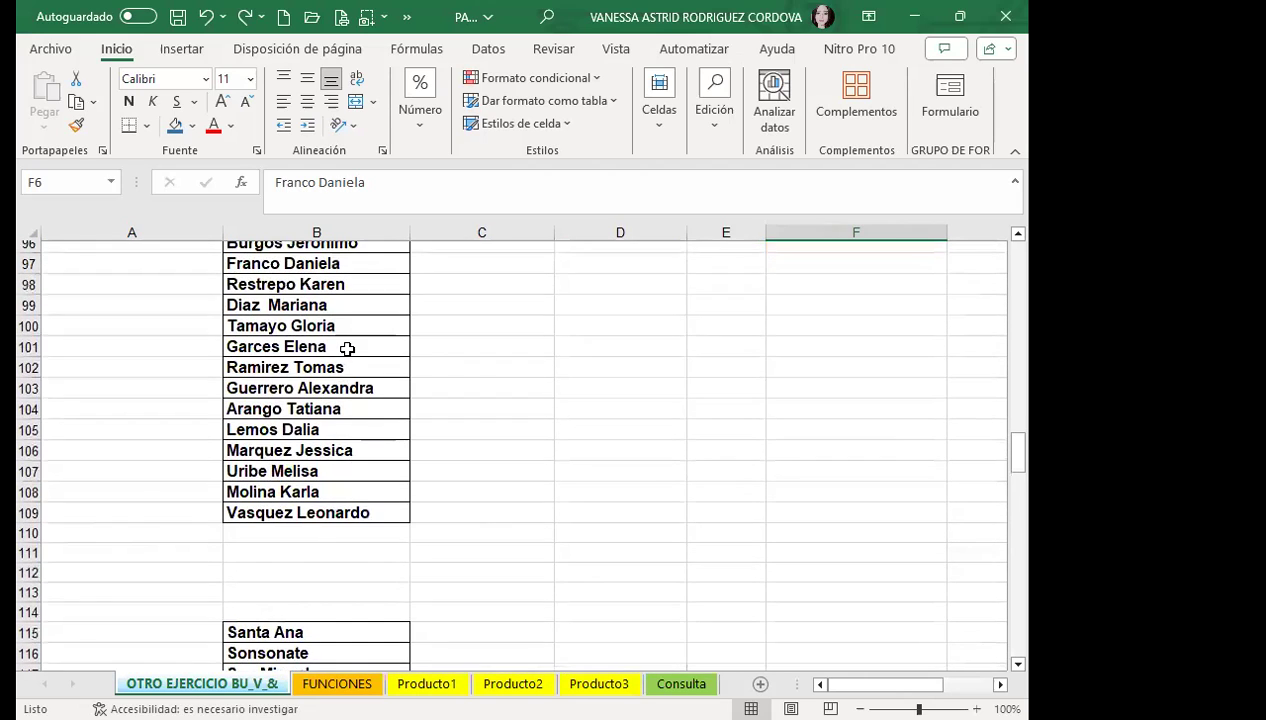
{"action": "scroll", "coordinate": [385, 373], "scroll_direction": "up", "scroll_amount": 7}
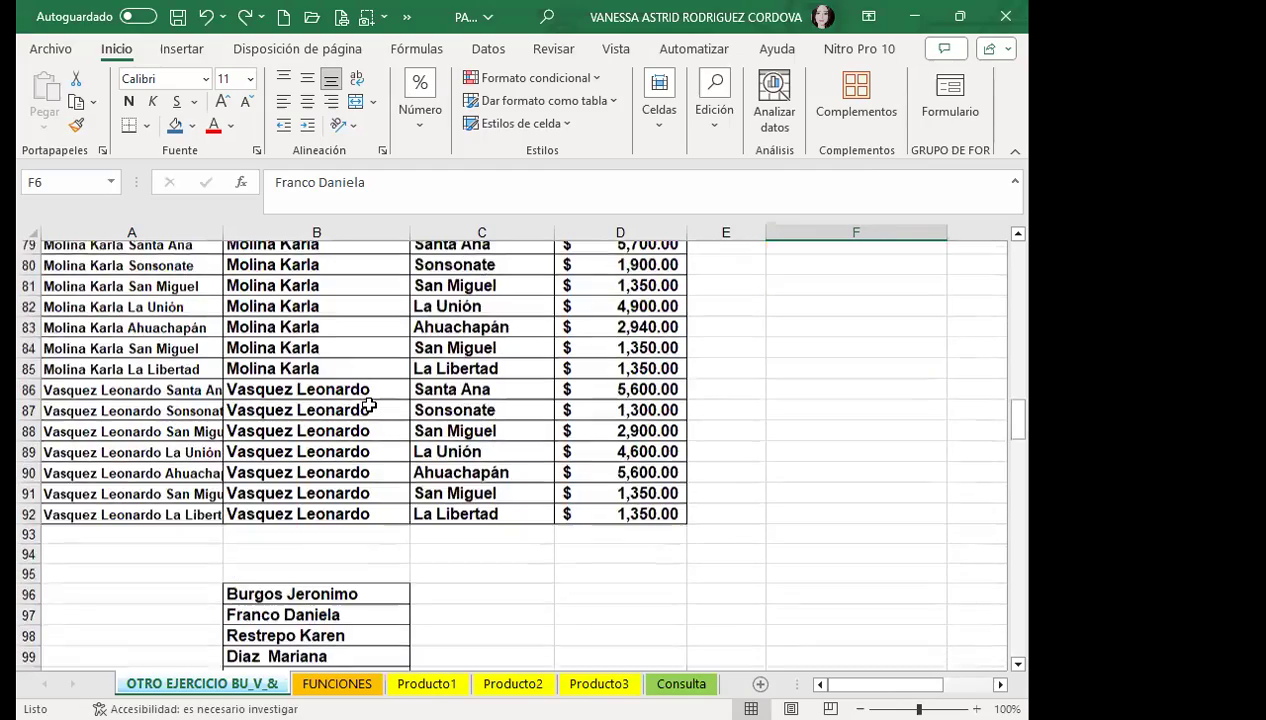
{"action": "scroll", "coordinate": [369, 404], "scroll_direction": "up", "scroll_amount": 6}
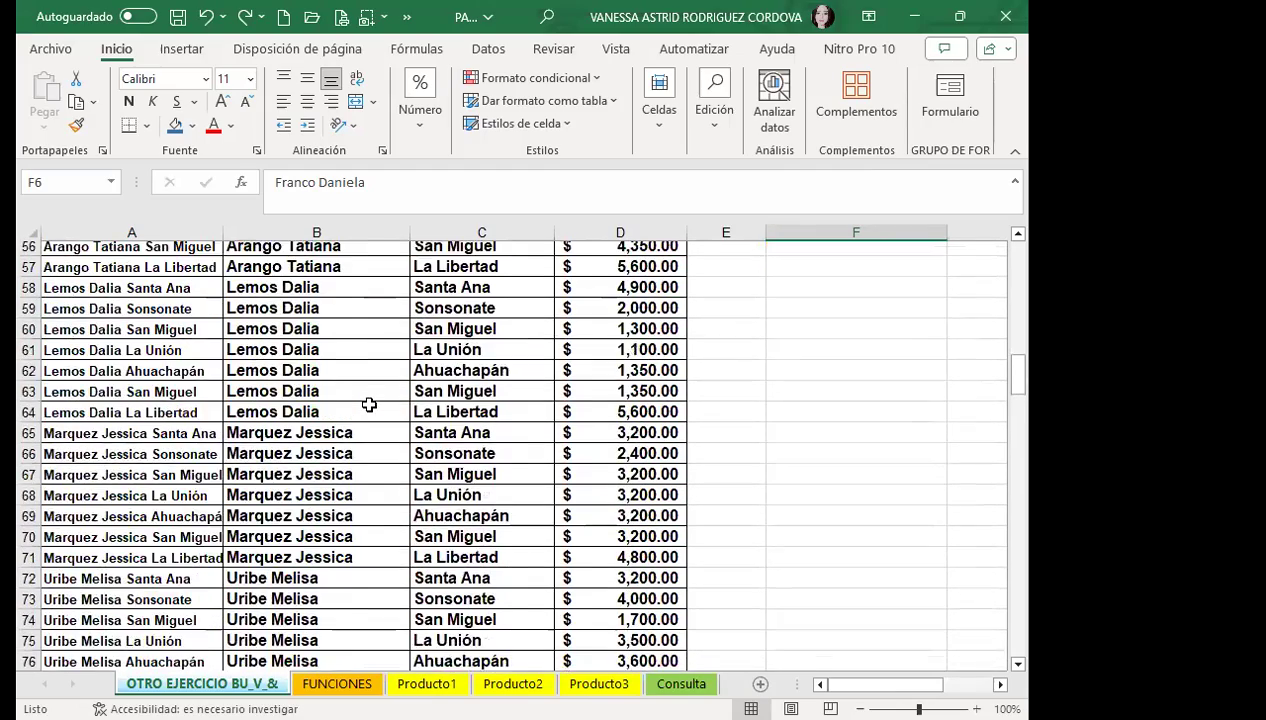
{"action": "scroll", "coordinate": [369, 404], "scroll_direction": "up", "scroll_amount": 9}
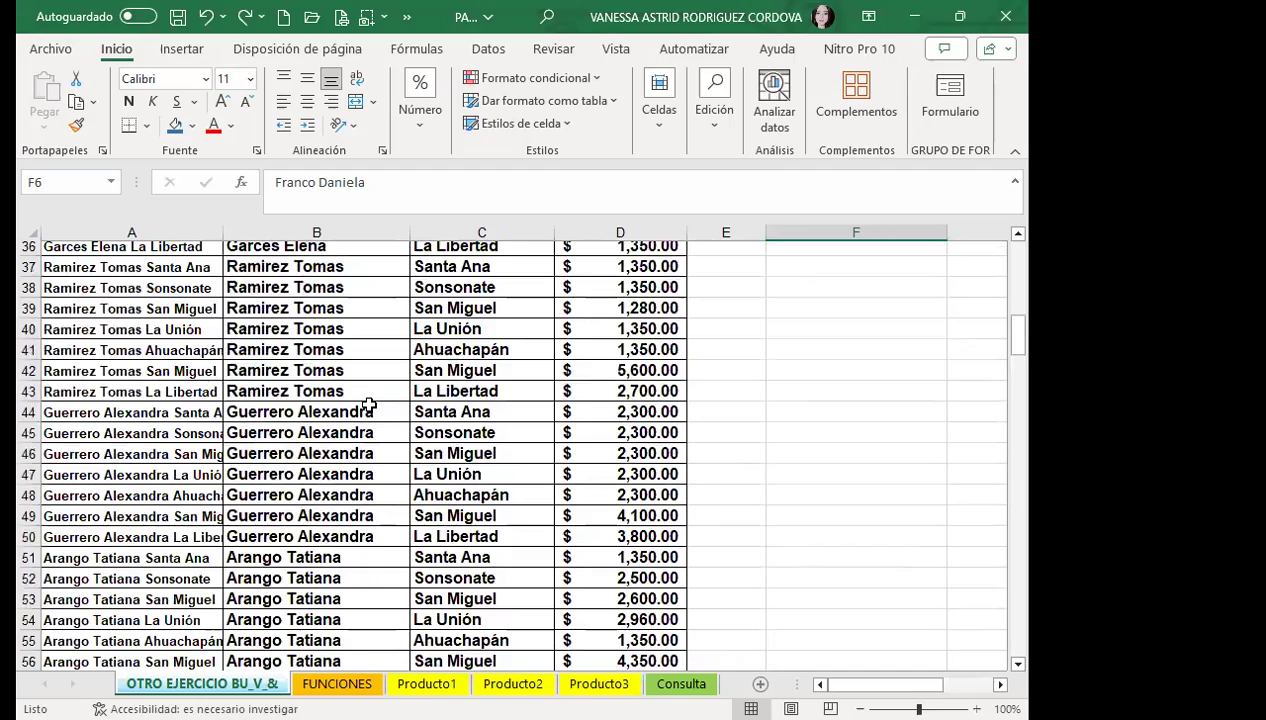
{"action": "scroll", "coordinate": [369, 404], "scroll_direction": "up", "scroll_amount": 5}
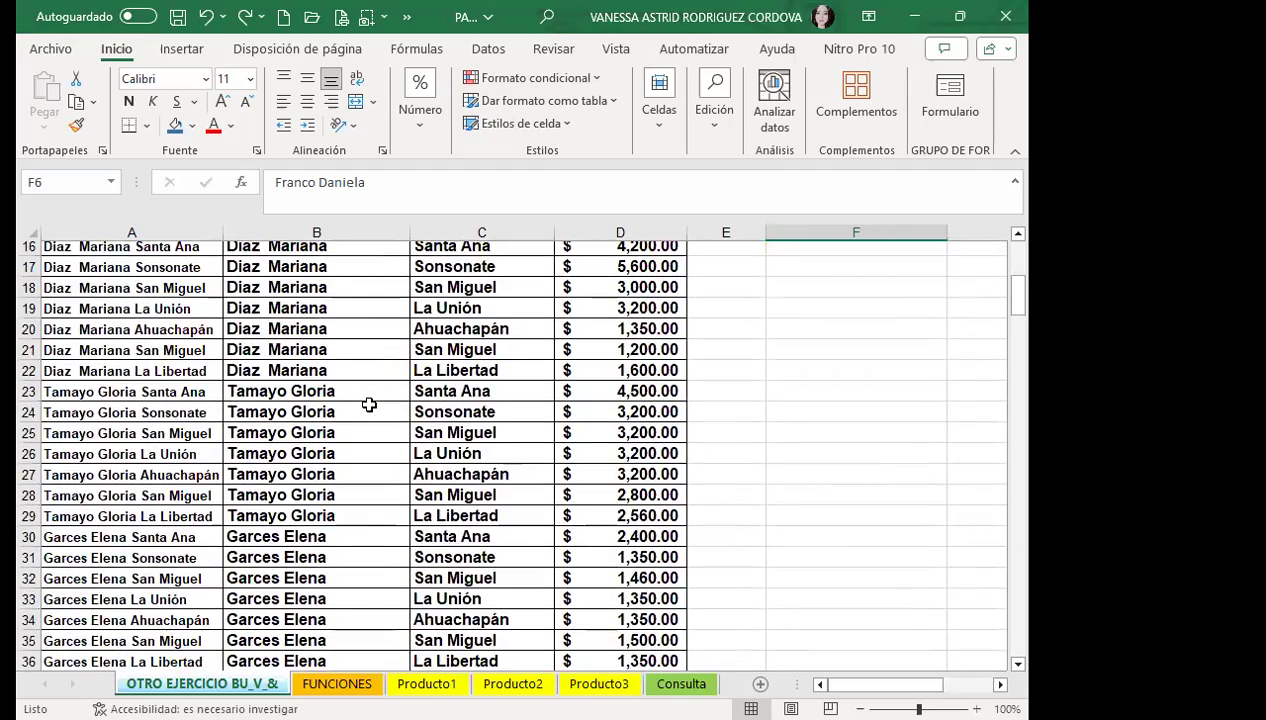
{"action": "scroll", "coordinate": [369, 404], "scroll_direction": "up", "scroll_amount": 3}
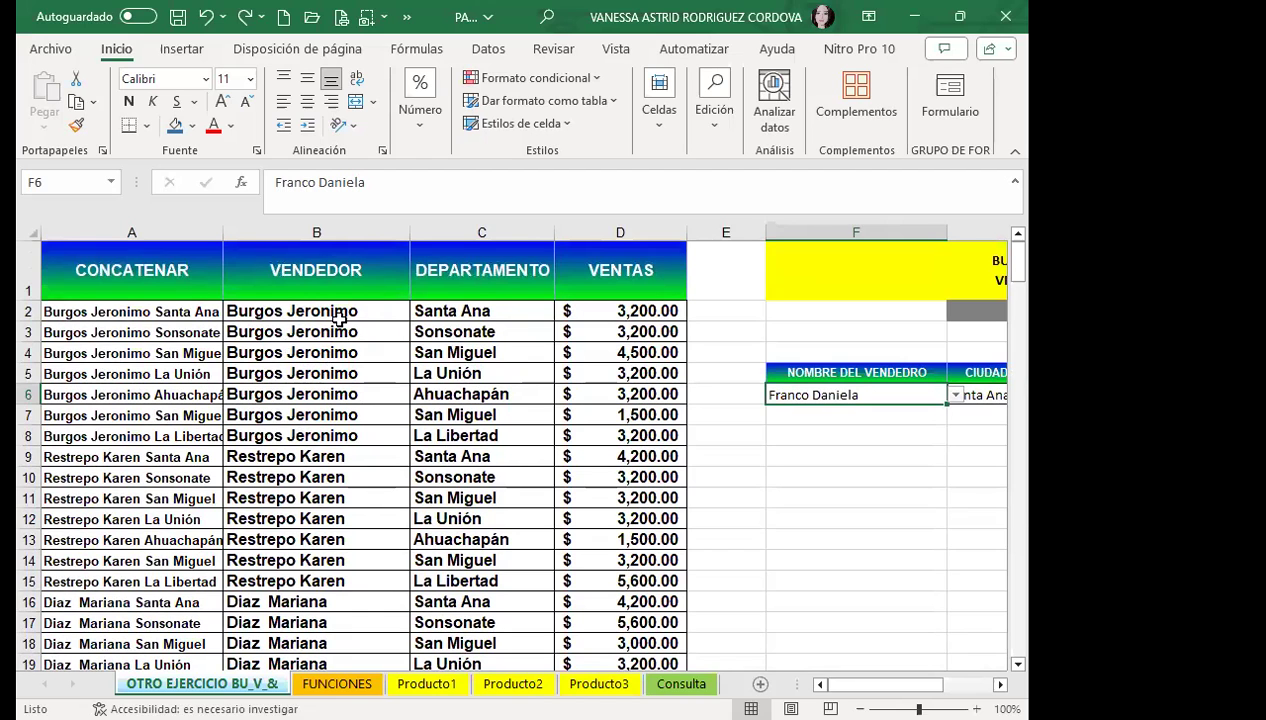
{"action": "scroll", "coordinate": [988, 662], "scroll_direction": "right", "scroll_amount": 5}
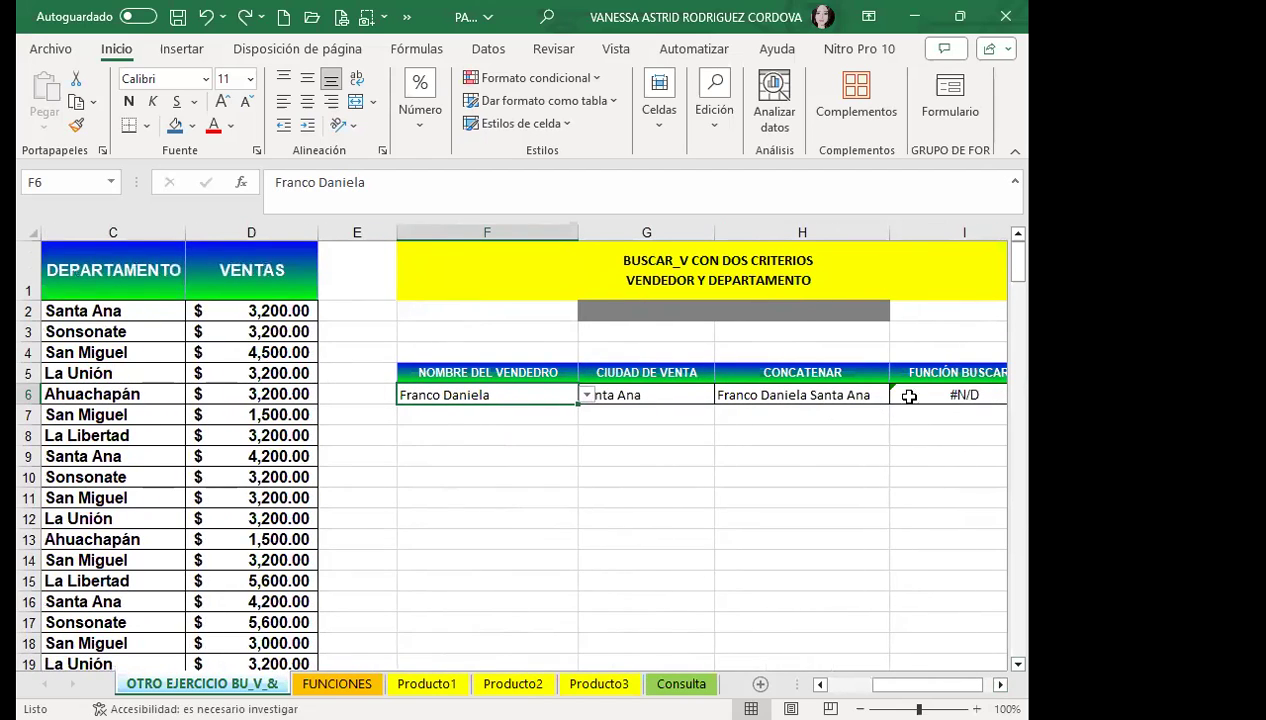
{"action": "left_click", "coordinate": [587, 396]}
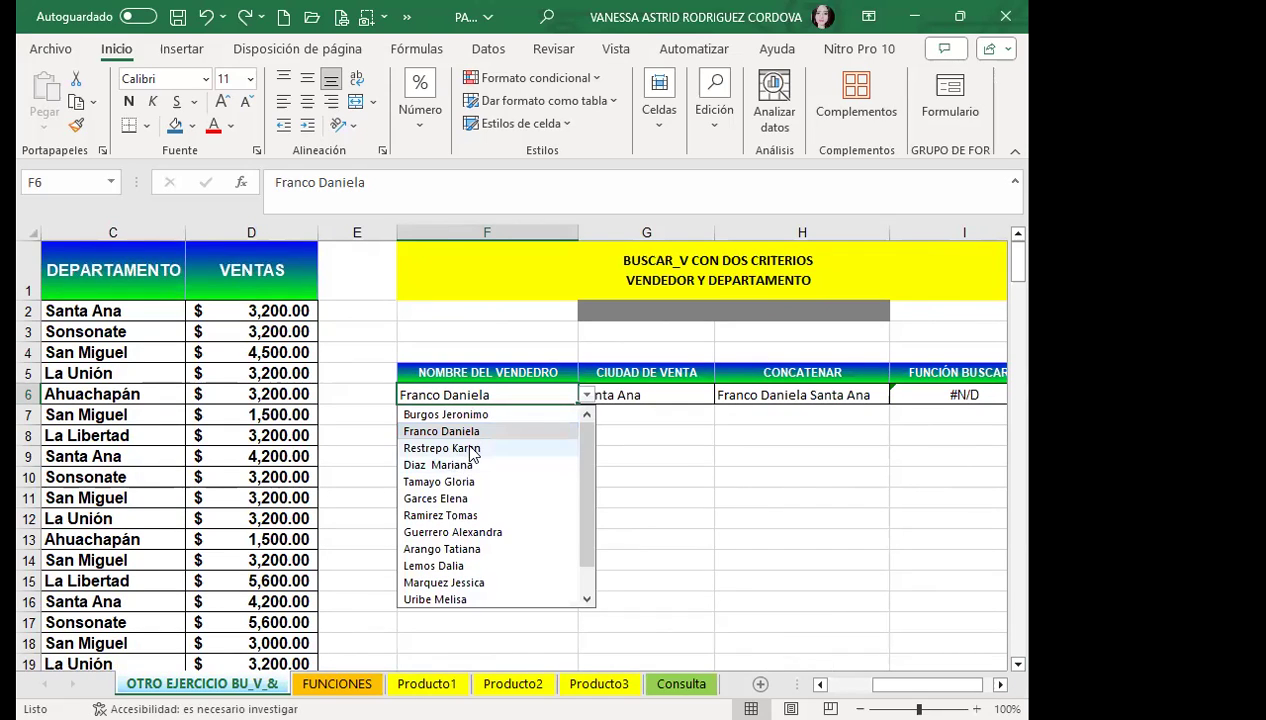
{"action": "left_click", "coordinate": [470, 447]}
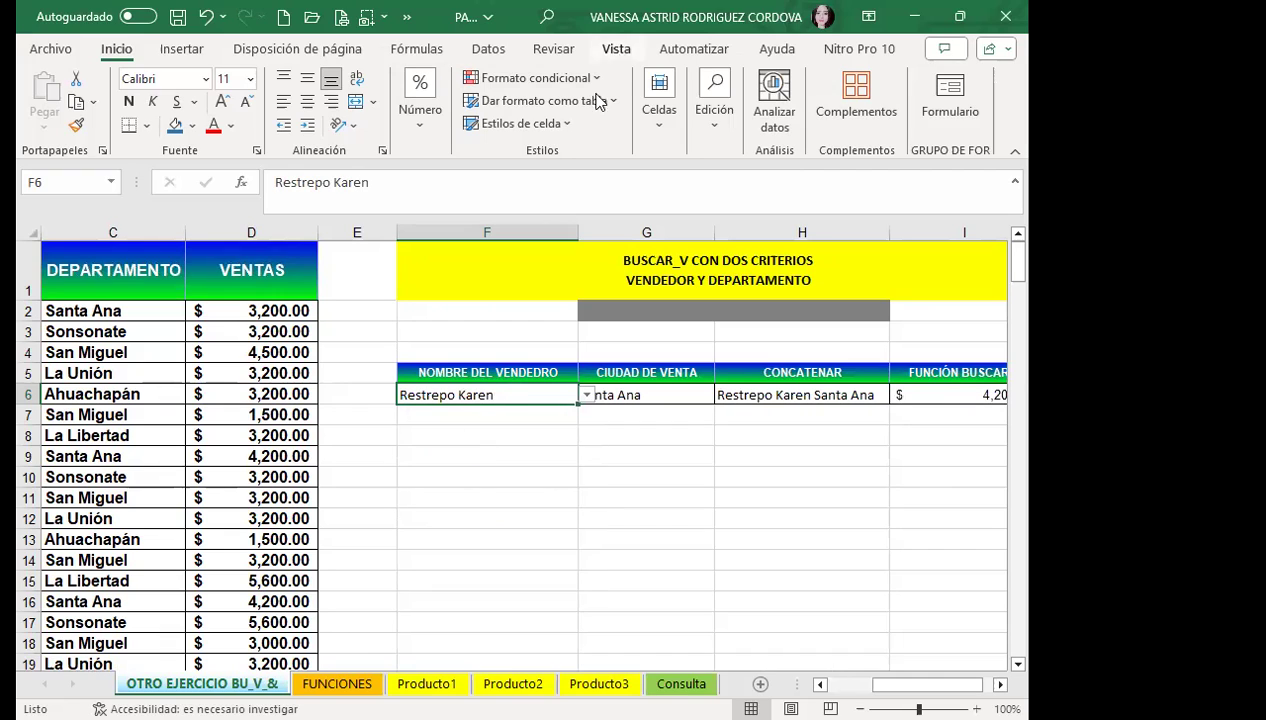
{"action": "left_click_drag", "start_coordinate": [925, 684], "coordinate": [860, 684]}
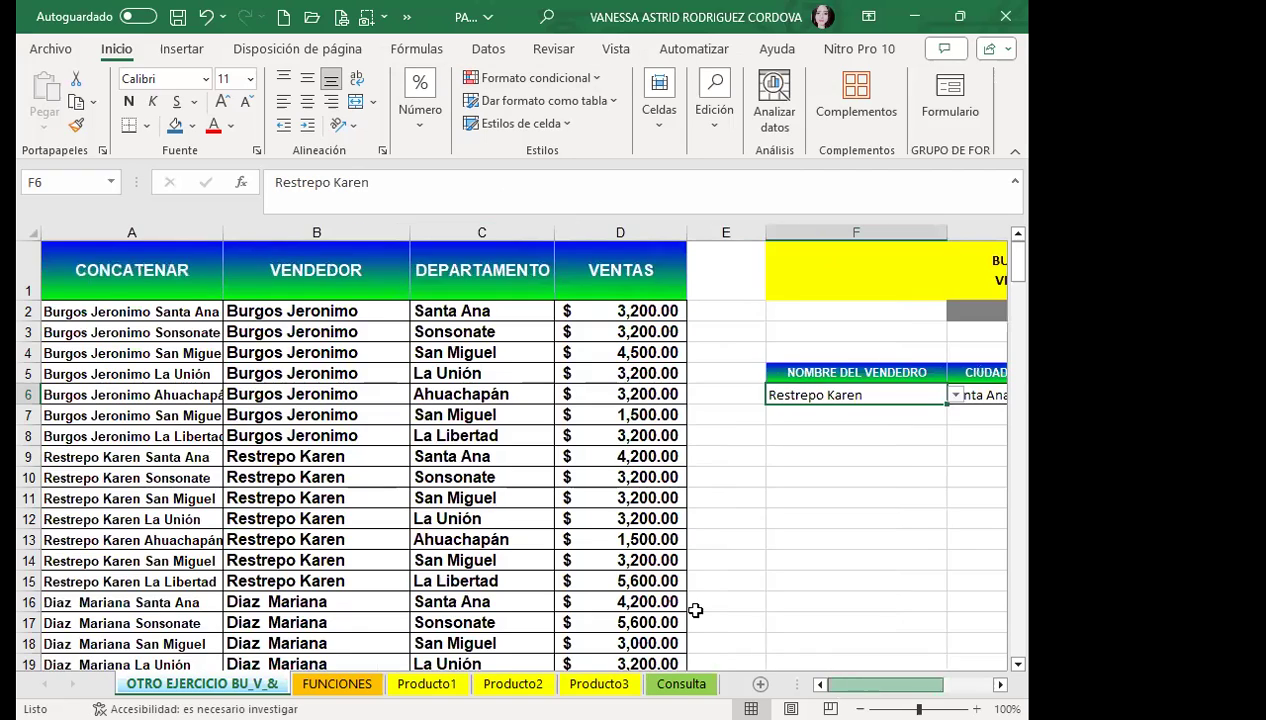
{"action": "scroll", "coordinate": [600, 560], "scroll_direction": "down", "scroll_amount": 4}
{"action": "scroll", "coordinate": [390, 512], "scroll_direction": "down", "scroll_amount": 20}
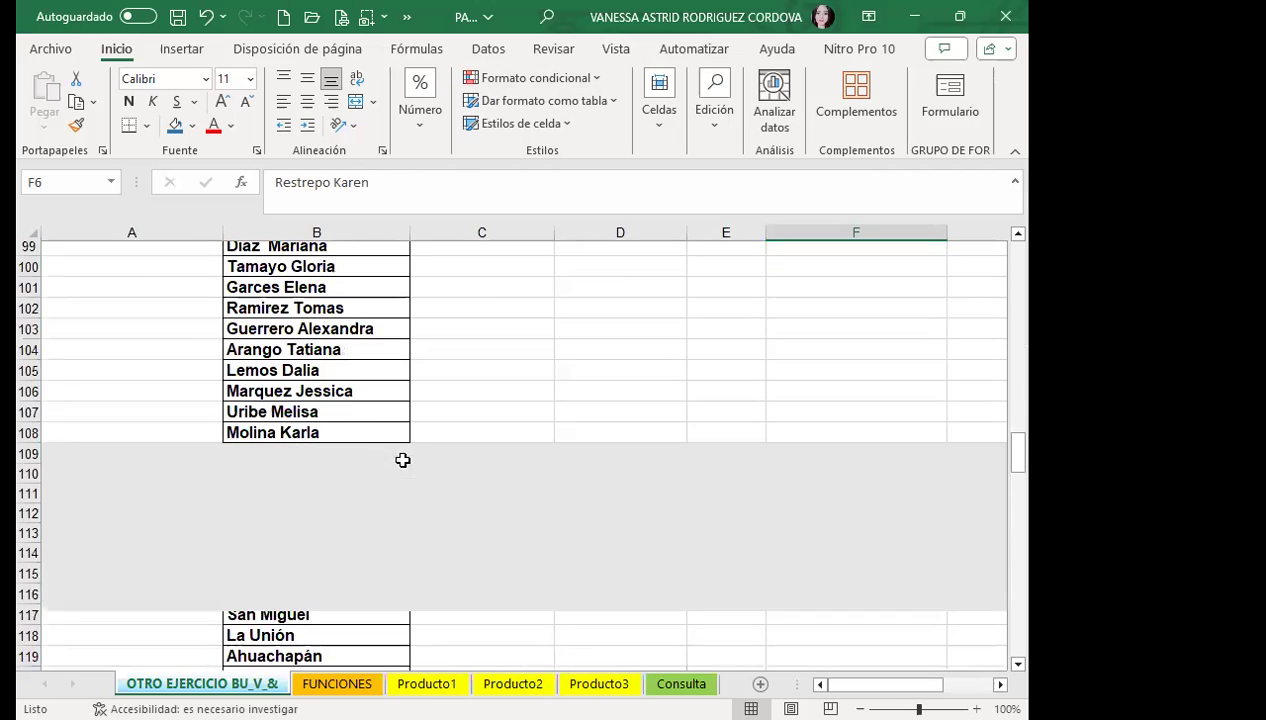
{"action": "scroll", "coordinate": [397, 446], "scroll_direction": "up", "scroll_amount": 3}
{"action": "scroll", "coordinate": [371, 421], "scroll_direction": "down", "scroll_amount": 1}
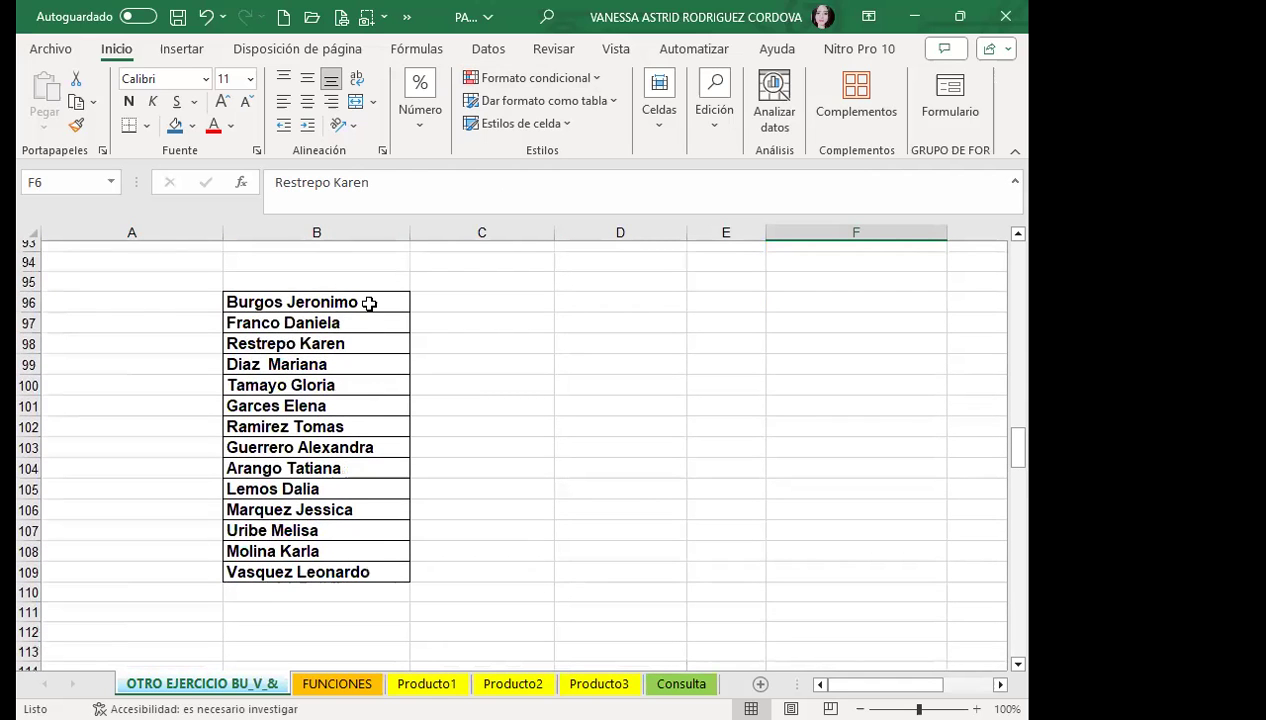
{"action": "left_click_drag", "start_coordinate": [369, 303], "coordinate": [387, 511]}
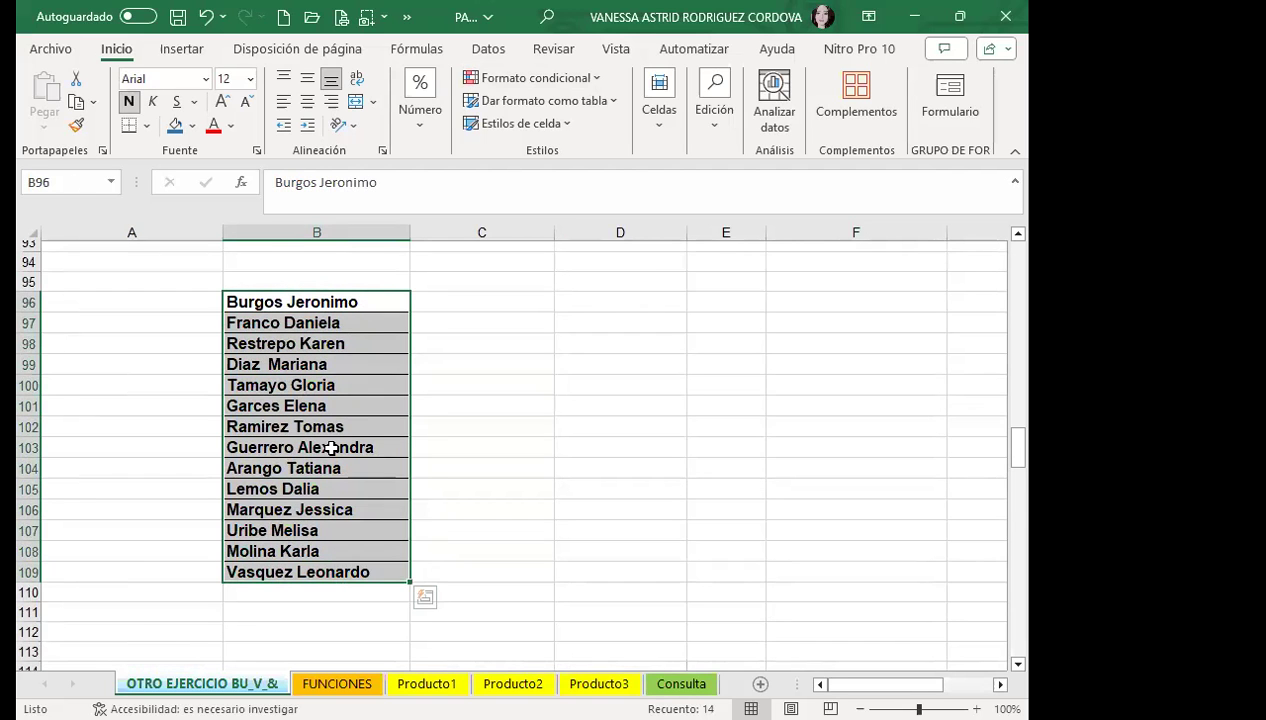
{"action": "scroll", "coordinate": [330, 448], "scroll_direction": "down", "scroll_amount": 10}
{"action": "scroll", "coordinate": [335, 411], "scroll_direction": "up", "scroll_amount": 1}
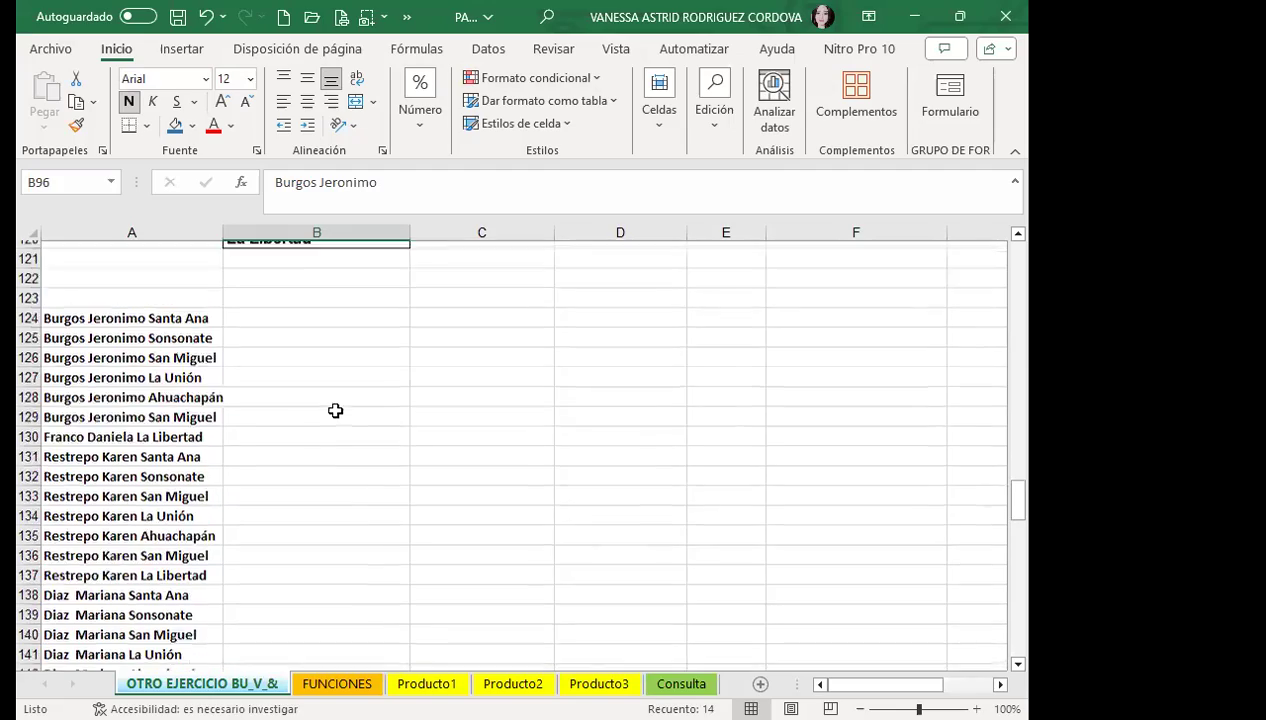
{"action": "scroll", "coordinate": [335, 411], "scroll_direction": "up", "scroll_amount": 4}
{"action": "scroll", "coordinate": [340, 385], "scroll_direction": "up", "scroll_amount": 20}
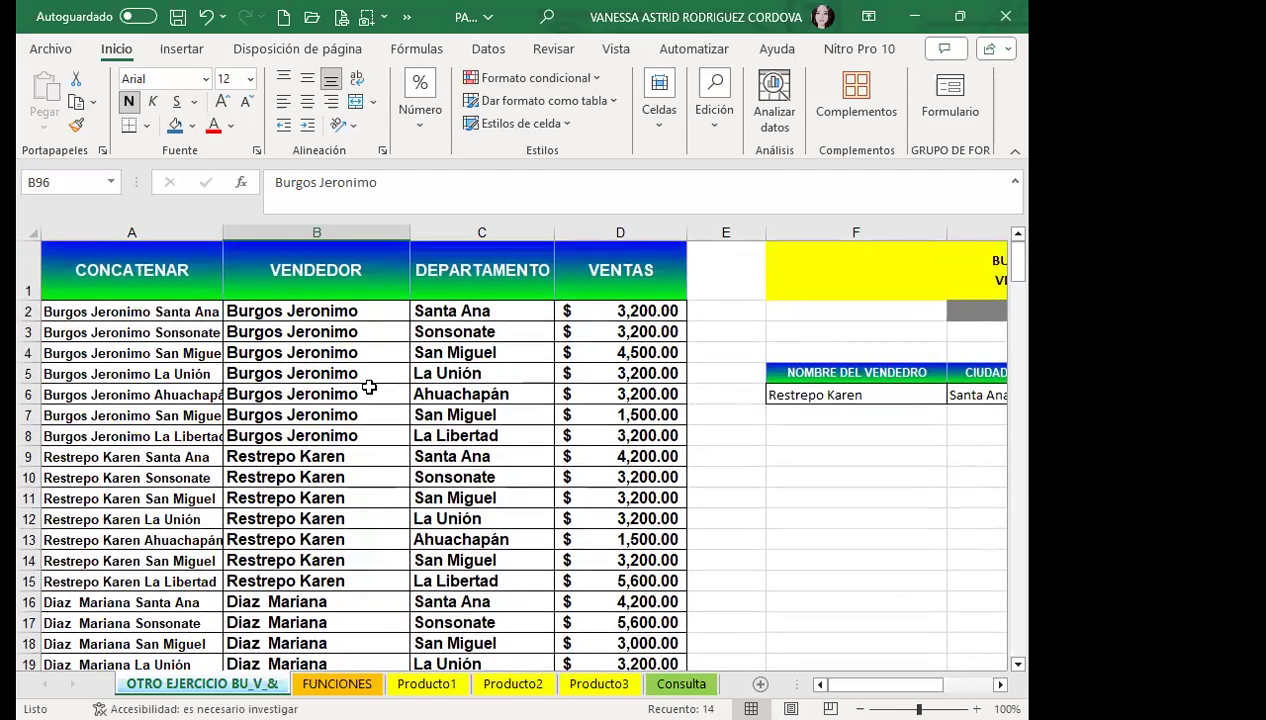
{"action": "scroll", "coordinate": [369, 387], "scroll_direction": "down", "scroll_amount": 6}
{"action": "scroll", "coordinate": [372, 383], "scroll_direction": "up", "scroll_amount": 5}
{"action": "scroll", "coordinate": [372, 383], "scroll_direction": "up", "scroll_amount": 2}
Pick the target seller in F6 and Sonsonate in G6 so I6 returns $ 5,600.00
{"action": "left_click", "coordinate": [848, 452]}
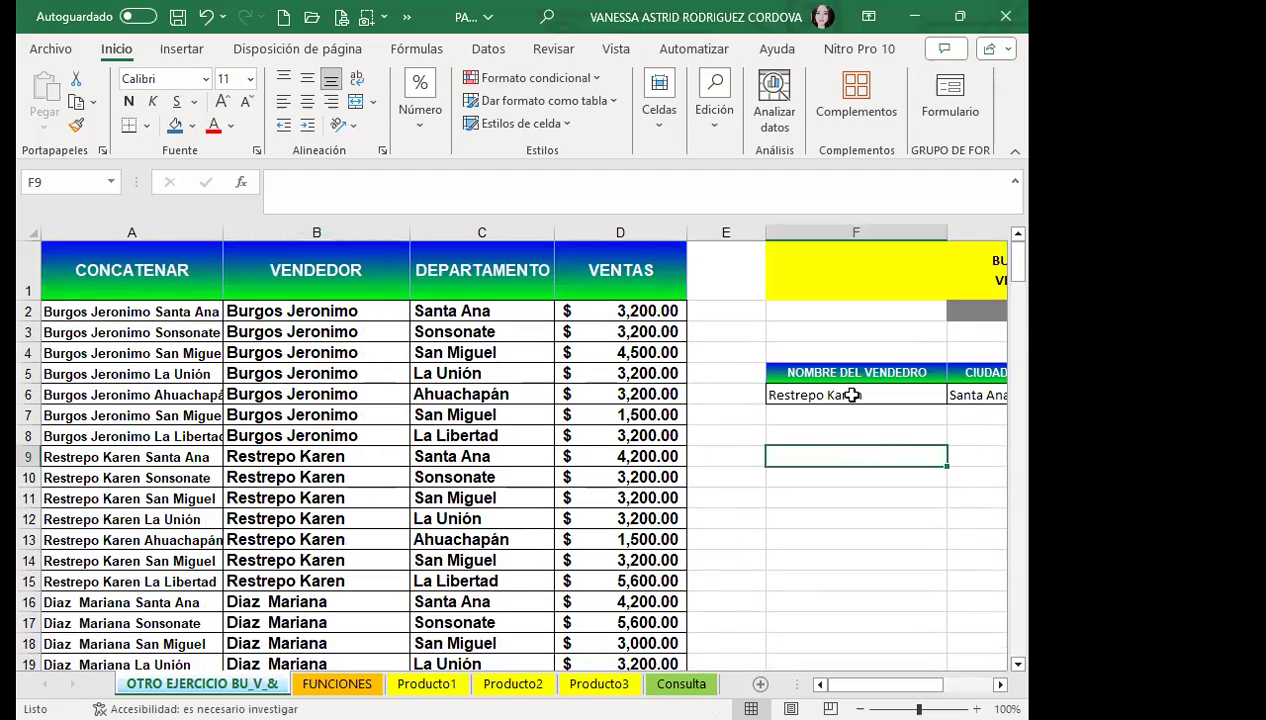
{"action": "left_click", "coordinate": [848, 395]}
{"action": "scroll", "coordinate": [1022, 645], "scroll_direction": "right", "scroll_amount": 5}
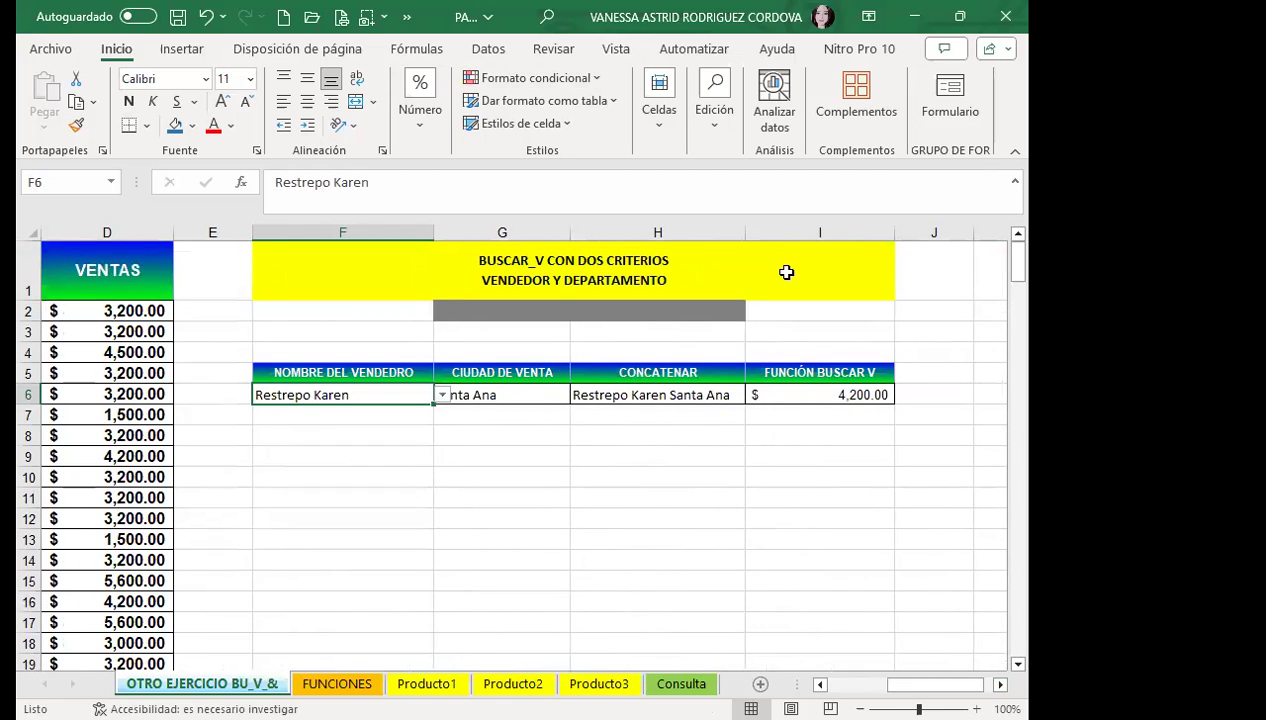
{"action": "left_click", "coordinate": [441, 395]}
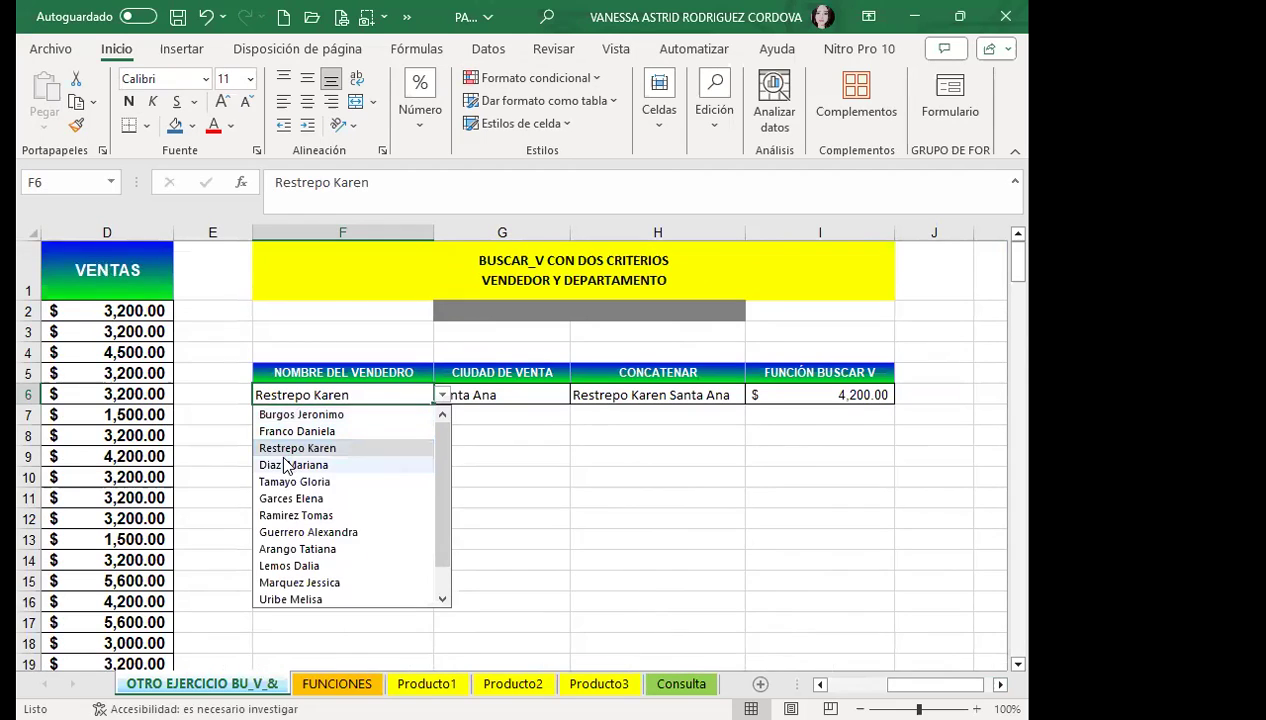
{"action": "left_click", "coordinate": [273, 465]}
{"action": "left_click", "coordinate": [498, 394]}
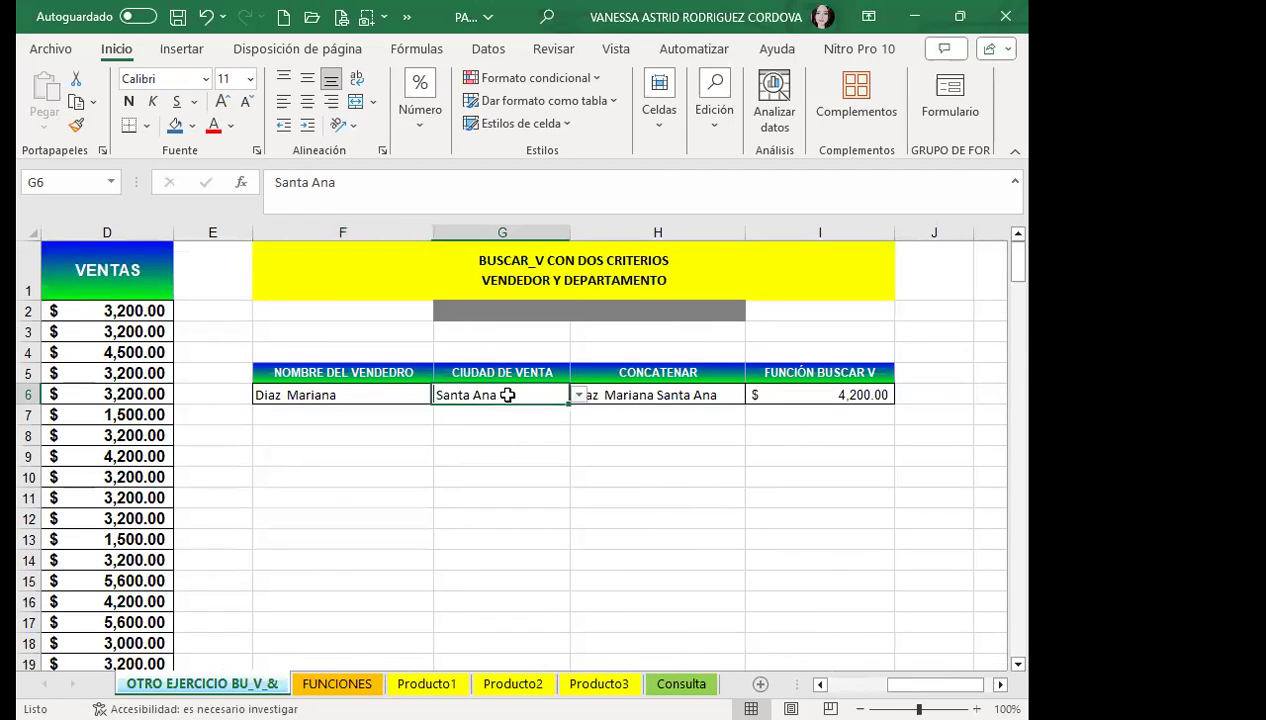
{"action": "left_click", "coordinate": [578, 395]}
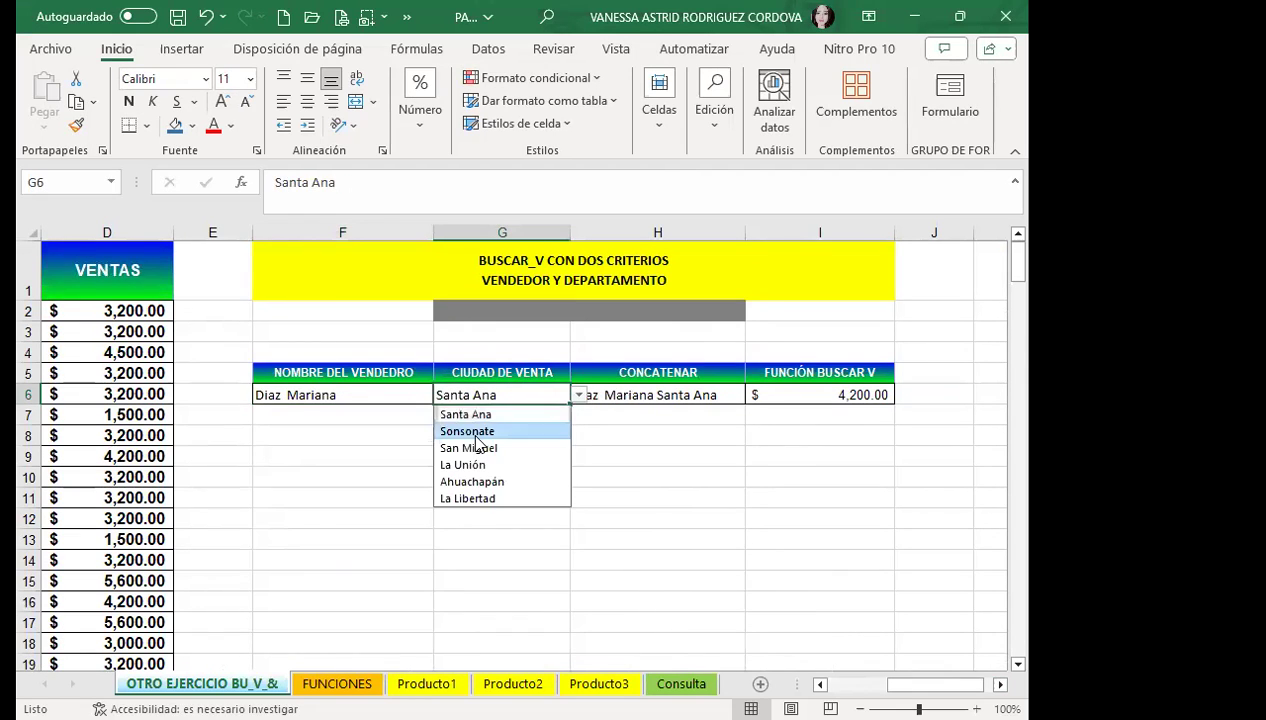
{"action": "left_click", "coordinate": [486, 432]}
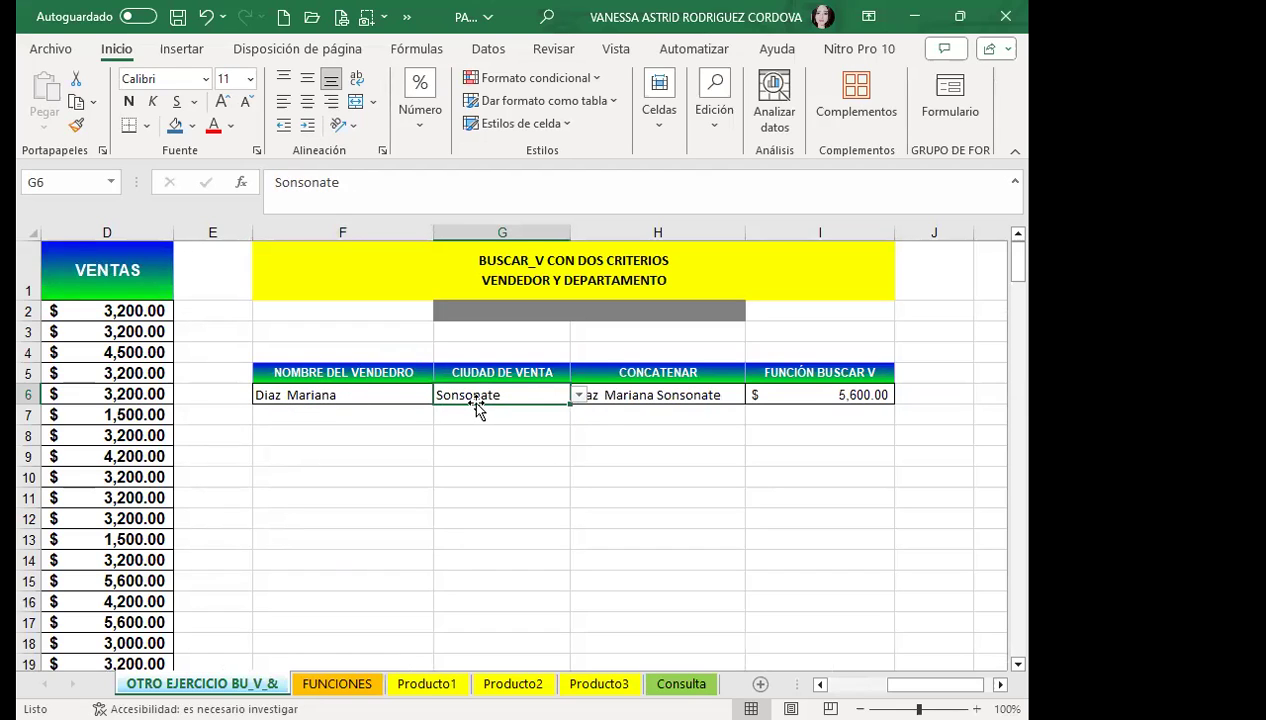
{"action": "left_click", "coordinate": [660, 396]}
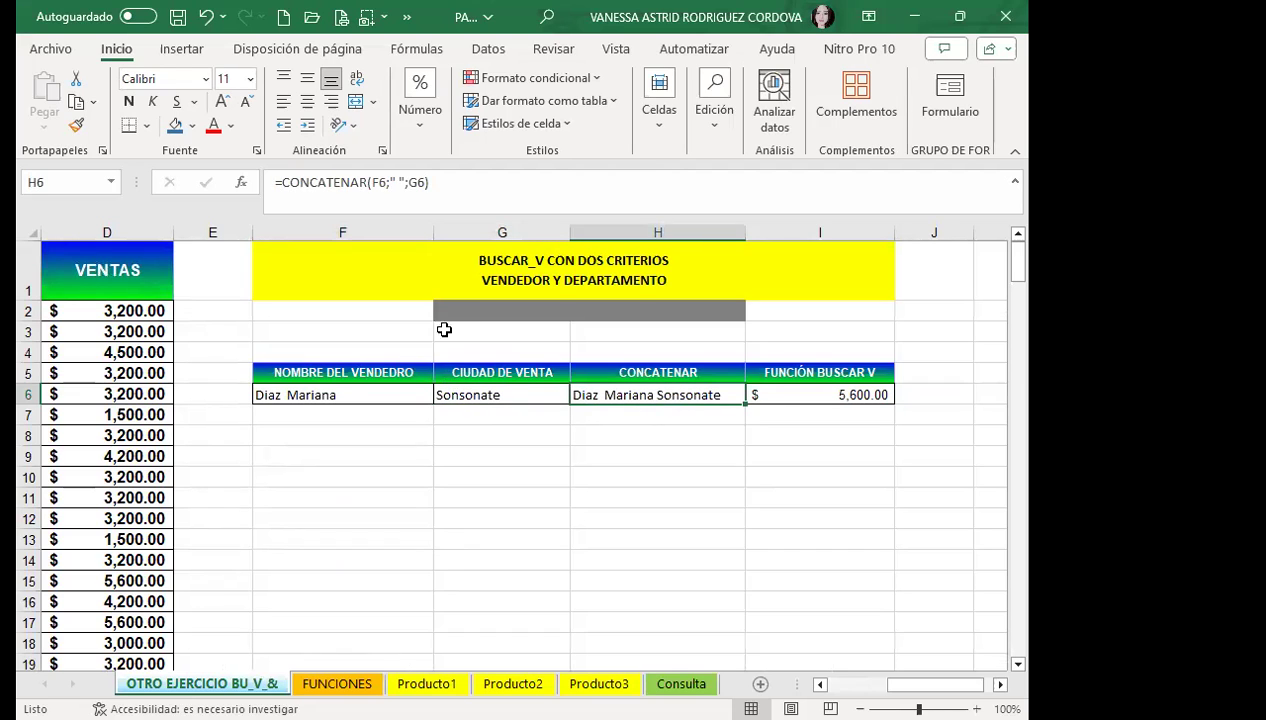
{"action": "left_click", "coordinate": [778, 398]}
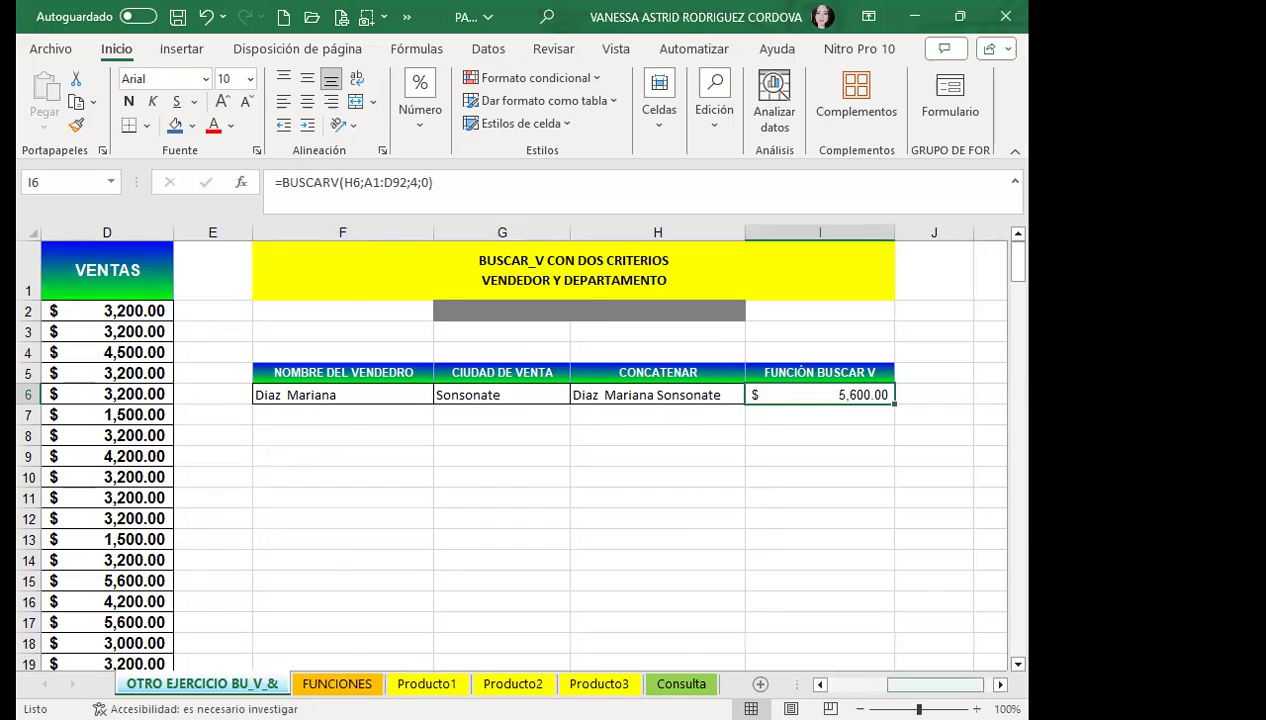
Shrink column A to about 16 px wide and select seller cell B2
{"action": "left_click_drag", "start_coordinate": [935, 684], "coordinate": [886, 684]}
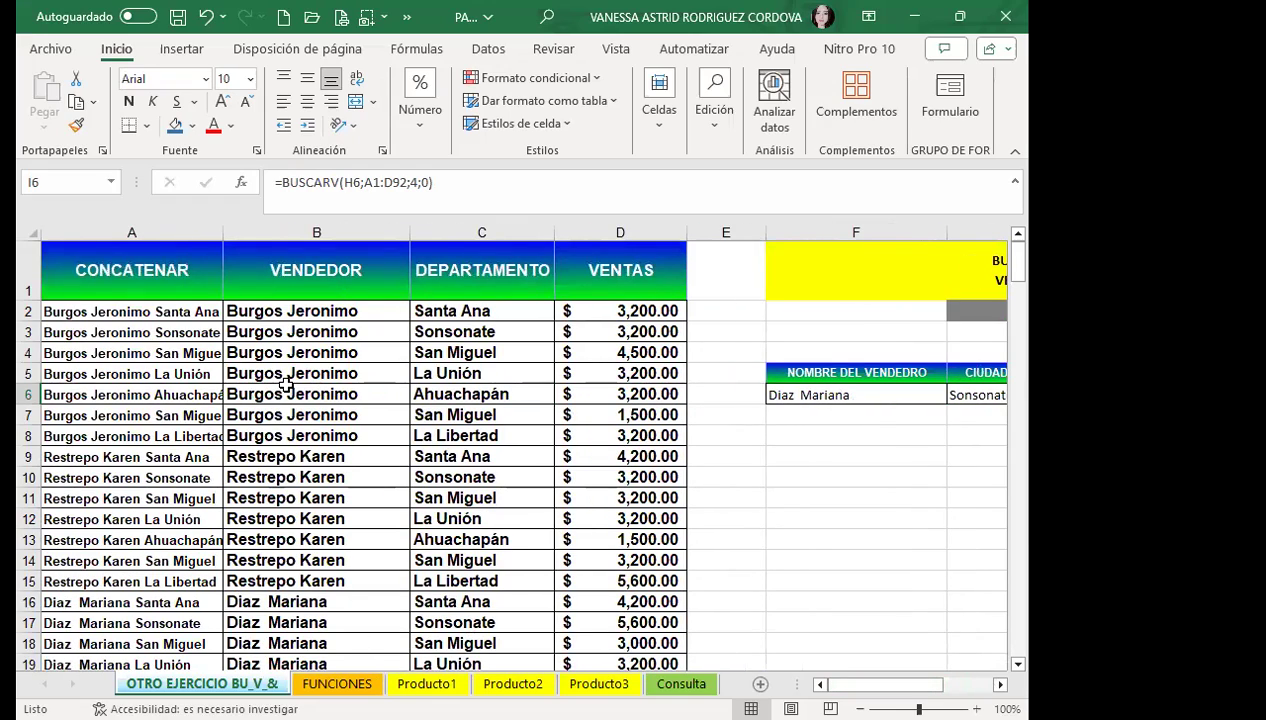
{"action": "scroll", "coordinate": [285, 383], "scroll_direction": "down", "scroll_amount": 4}
{"action": "scroll", "coordinate": [258, 372], "scroll_direction": "up", "scroll_amount": 4}
{"action": "left_click_drag", "start_coordinate": [222, 231], "coordinate": [27, 226]}
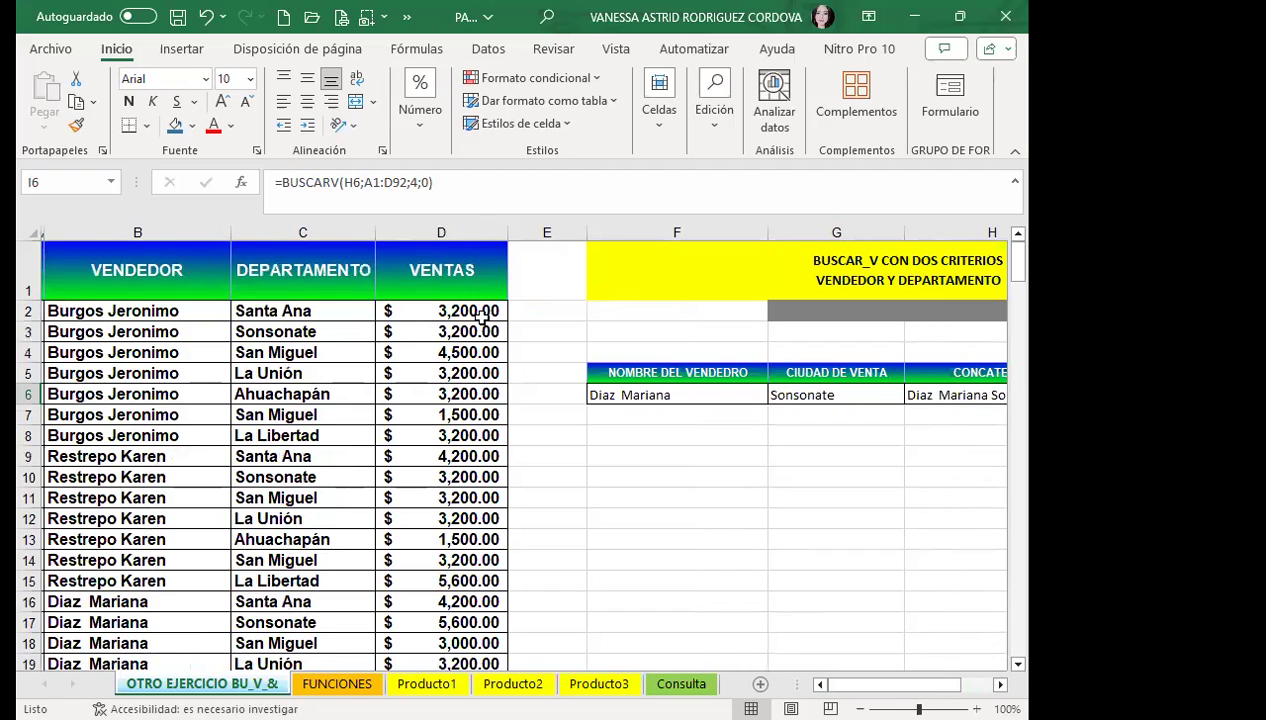
{"action": "left_click", "coordinate": [141, 306]}
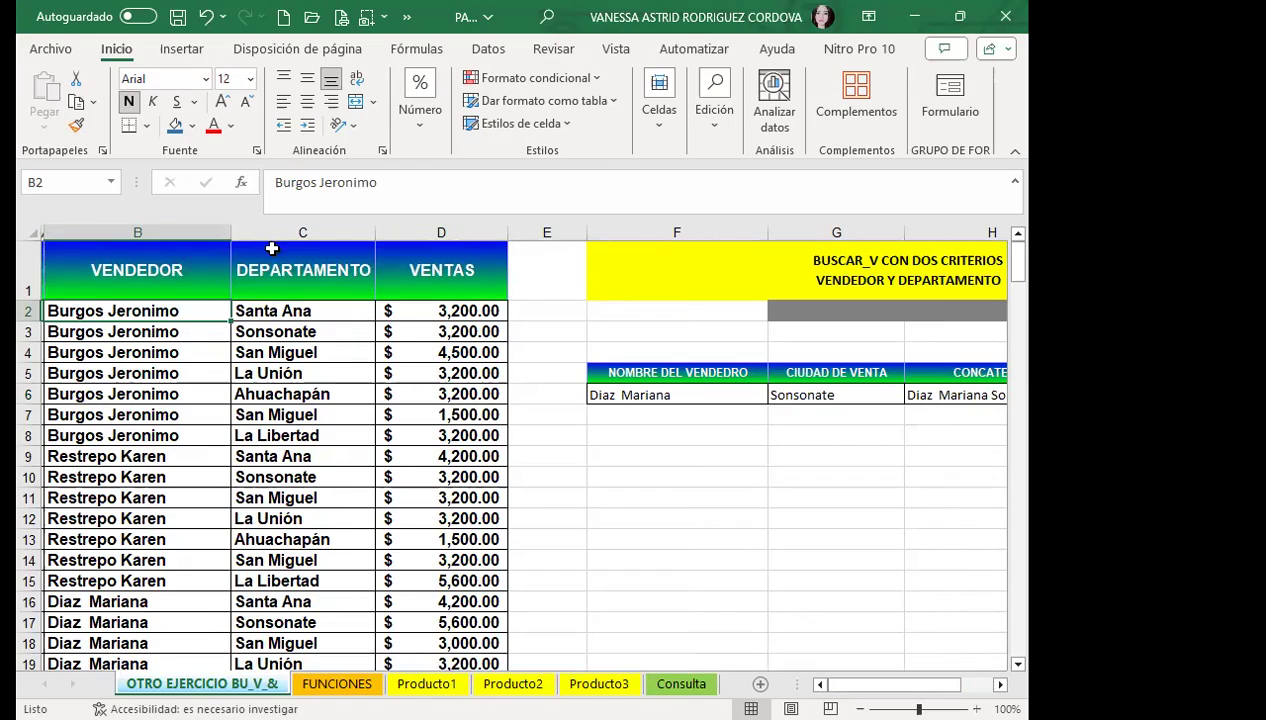
{"action": "scroll", "coordinate": [184, 331], "scroll_direction": "down", "scroll_amount": 5}
{"action": "scroll", "coordinate": [185, 333], "scroll_direction": "down", "scroll_amount": 11}
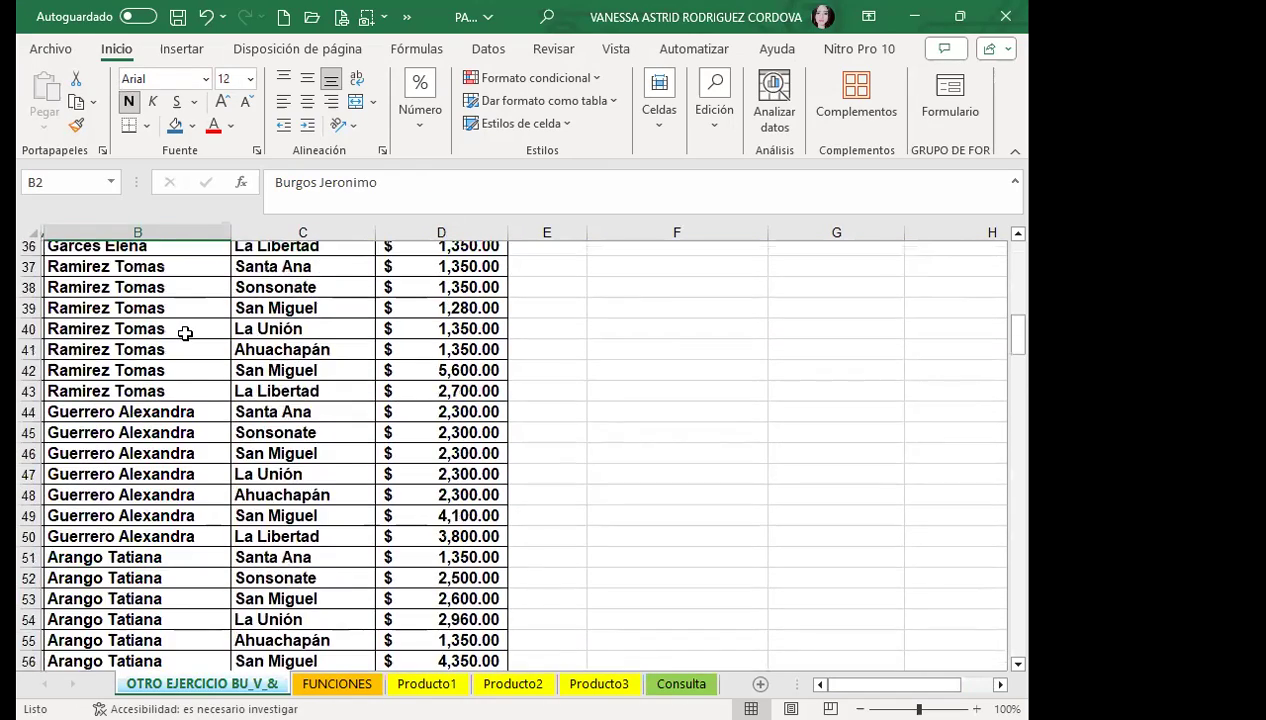
{"action": "scroll", "coordinate": [187, 336], "scroll_direction": "down", "scroll_amount": 11}
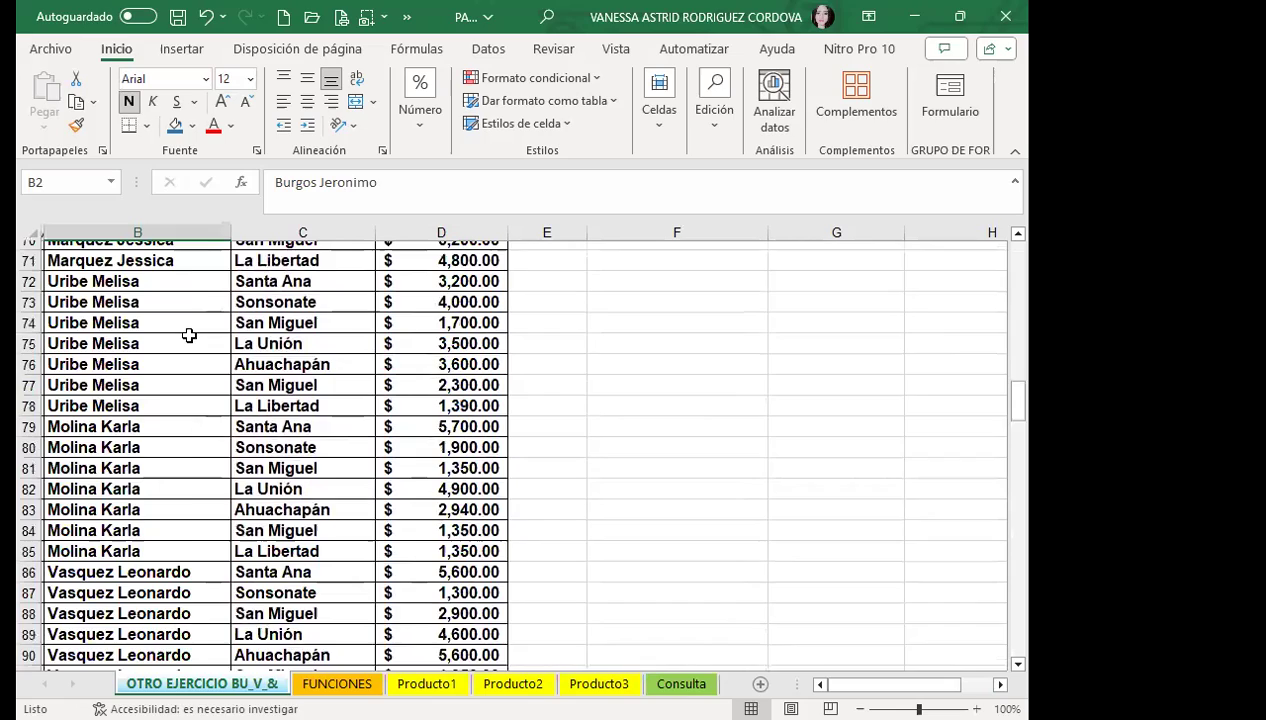
{"action": "scroll", "coordinate": [192, 410], "scroll_direction": "up", "scroll_amount": 10}
{"action": "scroll", "coordinate": [192, 379], "scroll_direction": "up", "scroll_amount": 16}
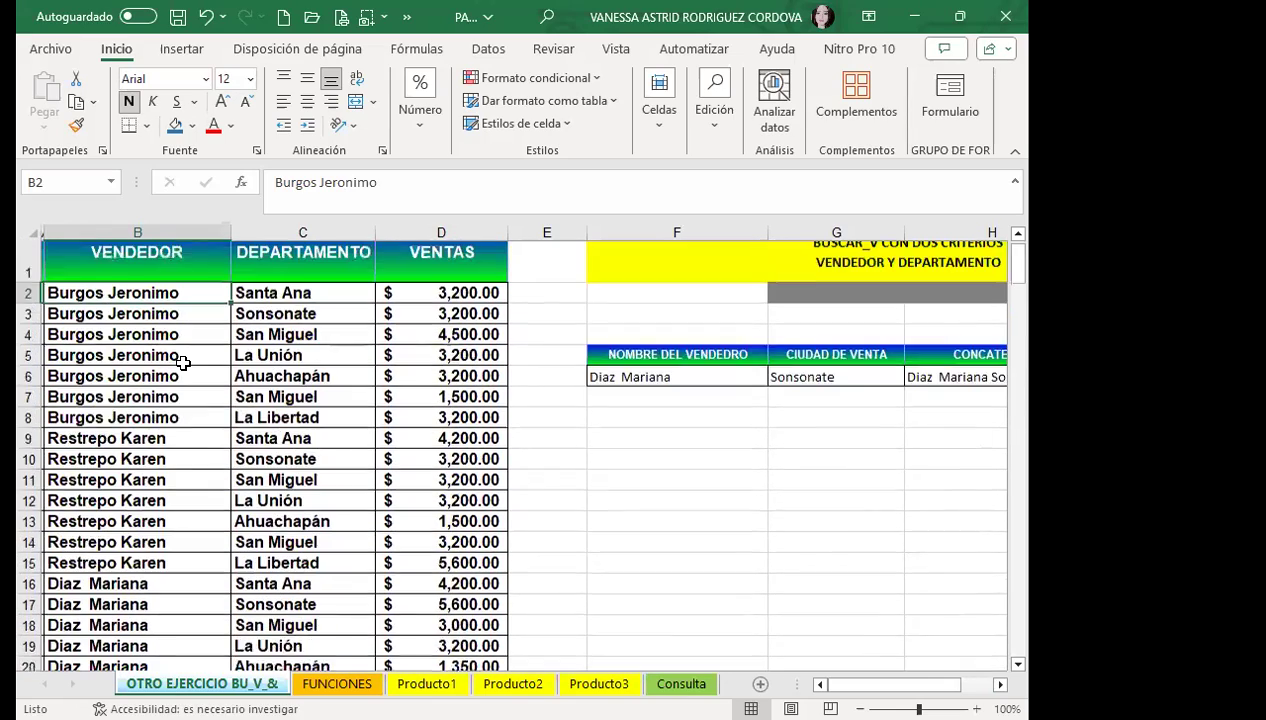
Copy the seller names B2:B92 into E108 and widen column E to fit
{"action": "left_click_drag", "start_coordinate": [203, 315], "coordinate": [209, 651]}
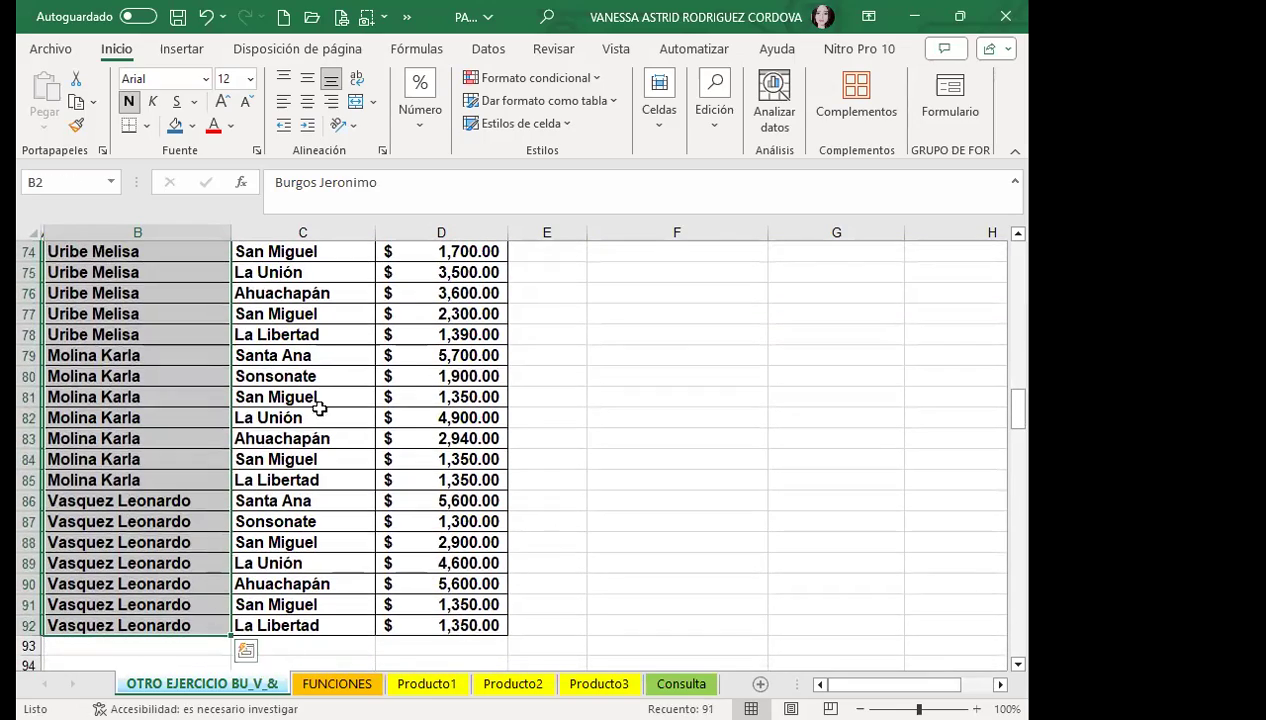
{"action": "left_click", "coordinate": [77, 103]}
{"action": "scroll", "coordinate": [469, 500], "scroll_direction": "down", "scroll_amount": 4}
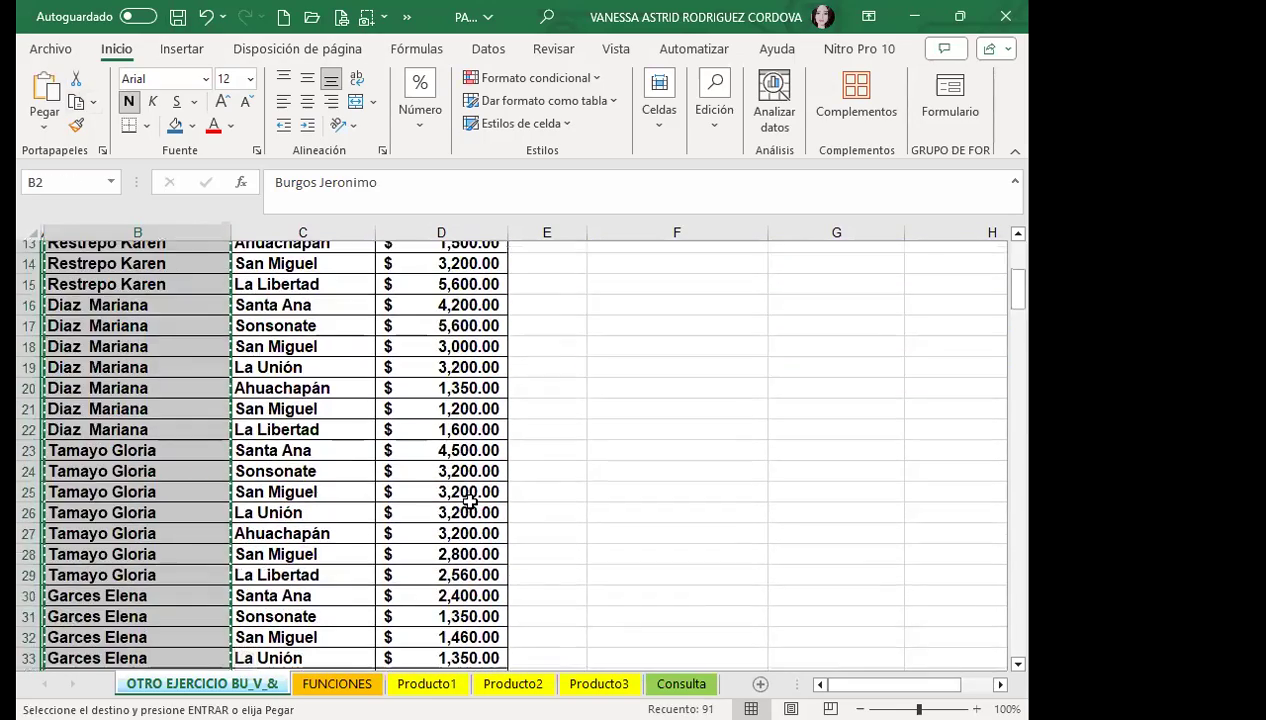
{"action": "scroll", "coordinate": [469, 500], "scroll_direction": "down", "scroll_amount": 14}
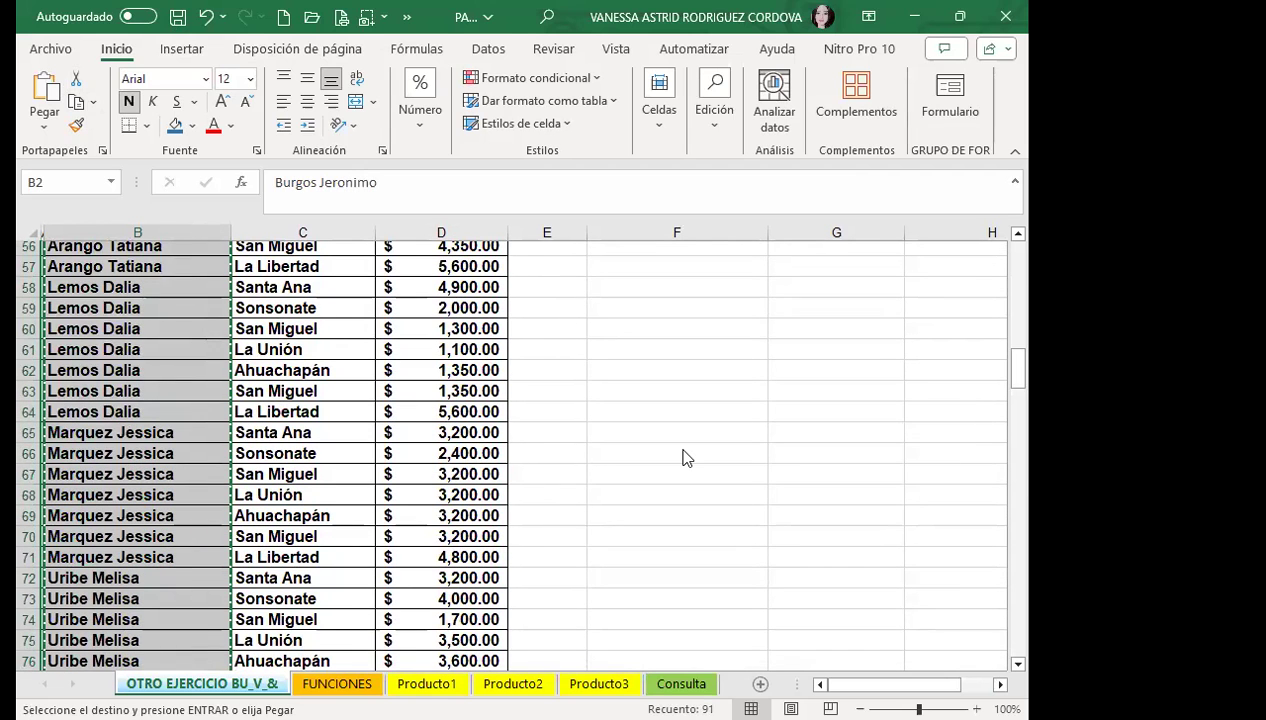
{"action": "scroll", "coordinate": [682, 458], "scroll_direction": "down", "scroll_amount": 14}
{"action": "left_click", "coordinate": [545, 430]}
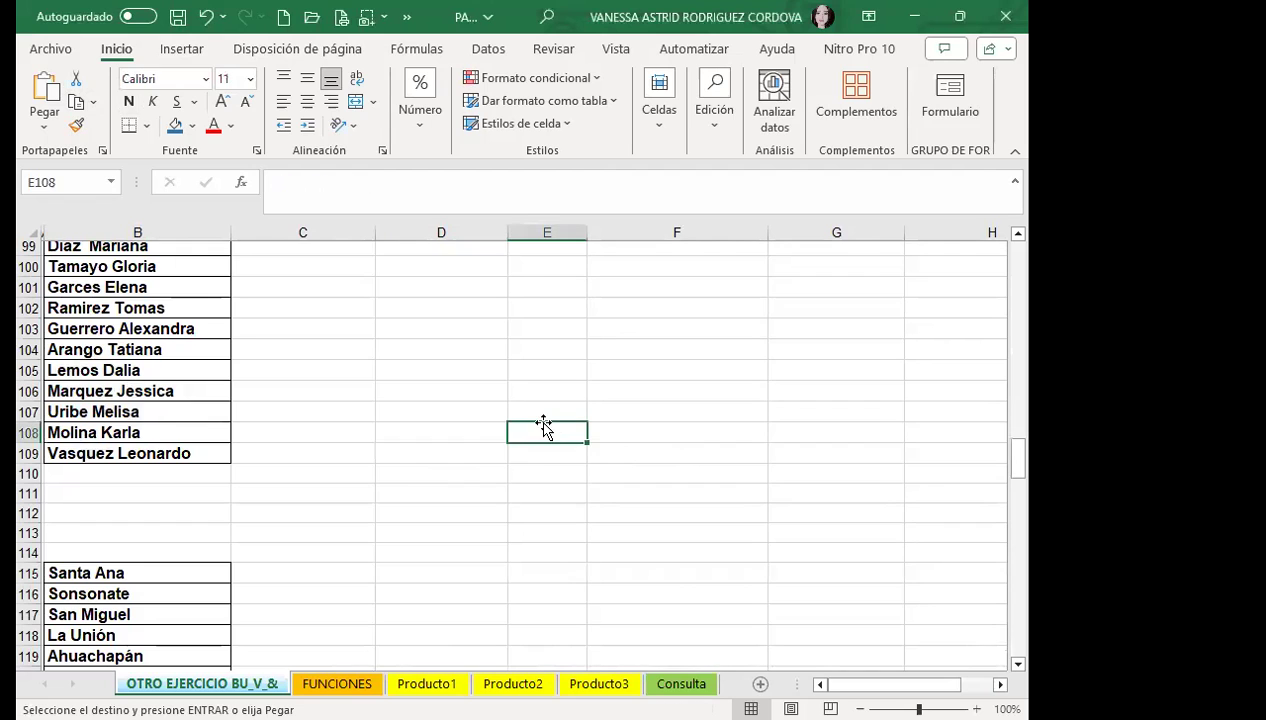
{"action": "left_click", "coordinate": [44, 88]}
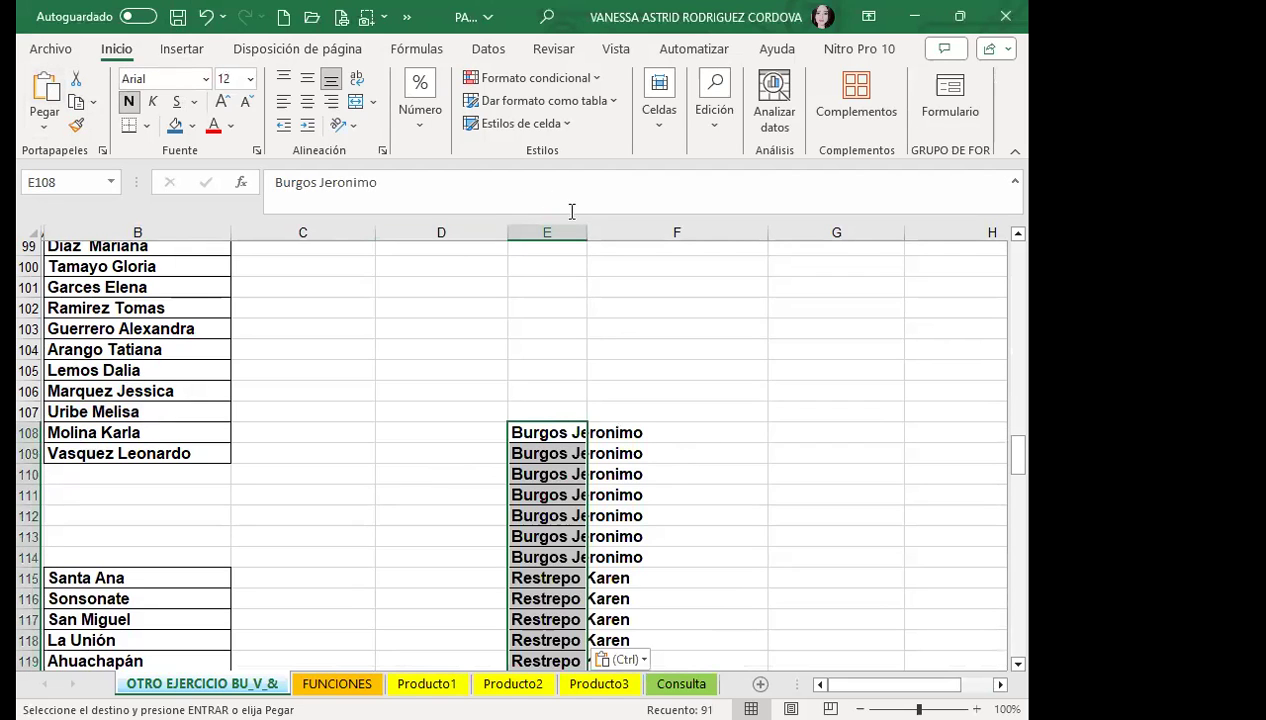
{"action": "left_click_drag", "start_coordinate": [588, 232], "coordinate": [654, 233]}
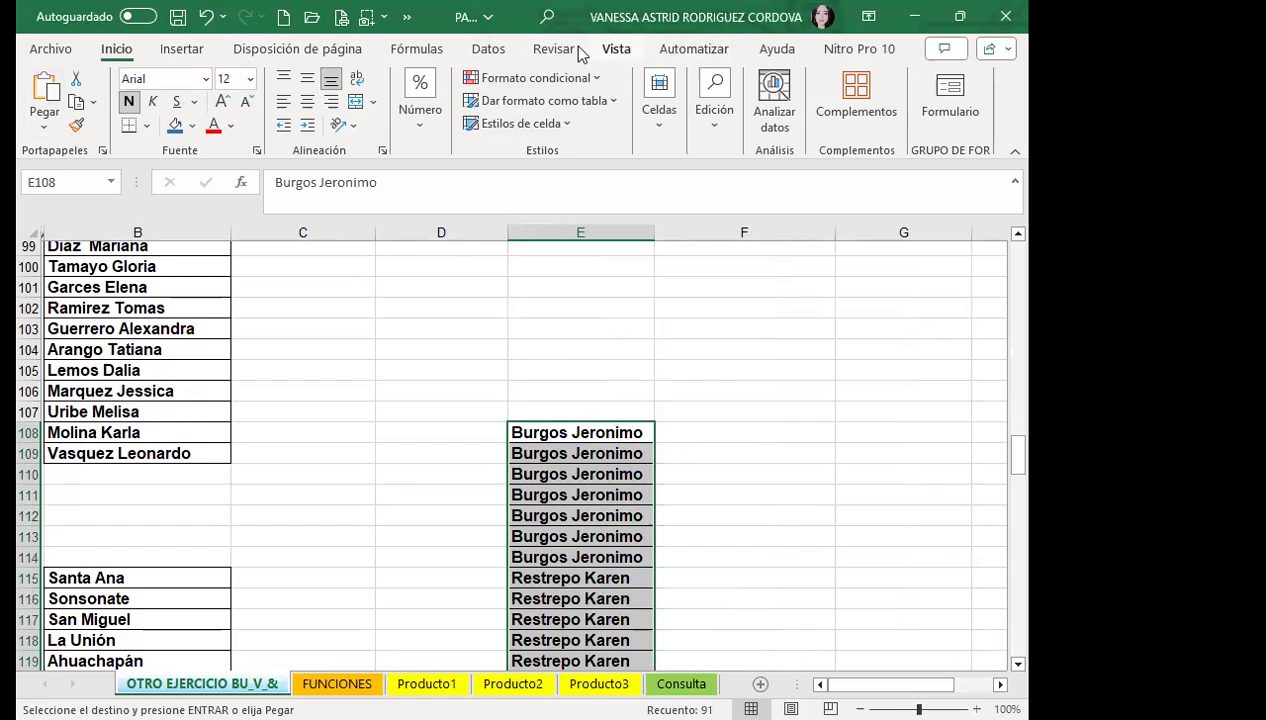
Remove duplicates from the pasted names without headers, leaving 13 unique sellers
{"action": "left_click", "coordinate": [487, 50]}
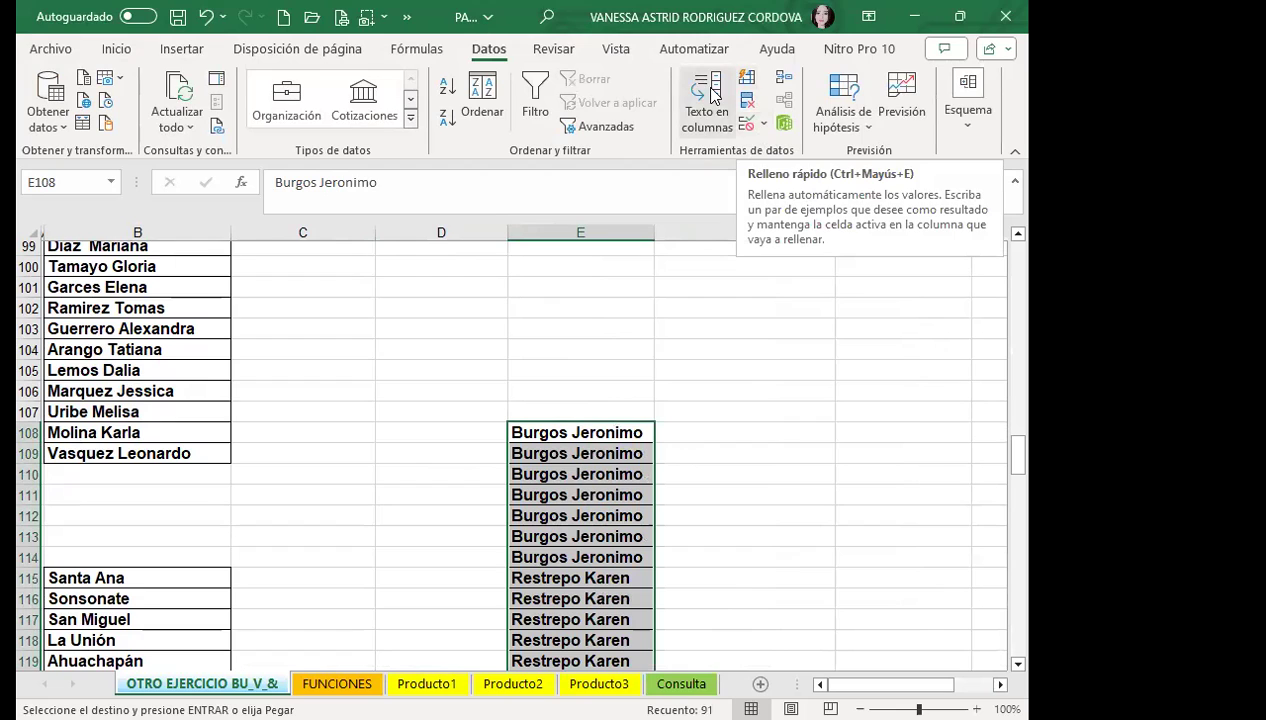
{"action": "left_click", "coordinate": [748, 107]}
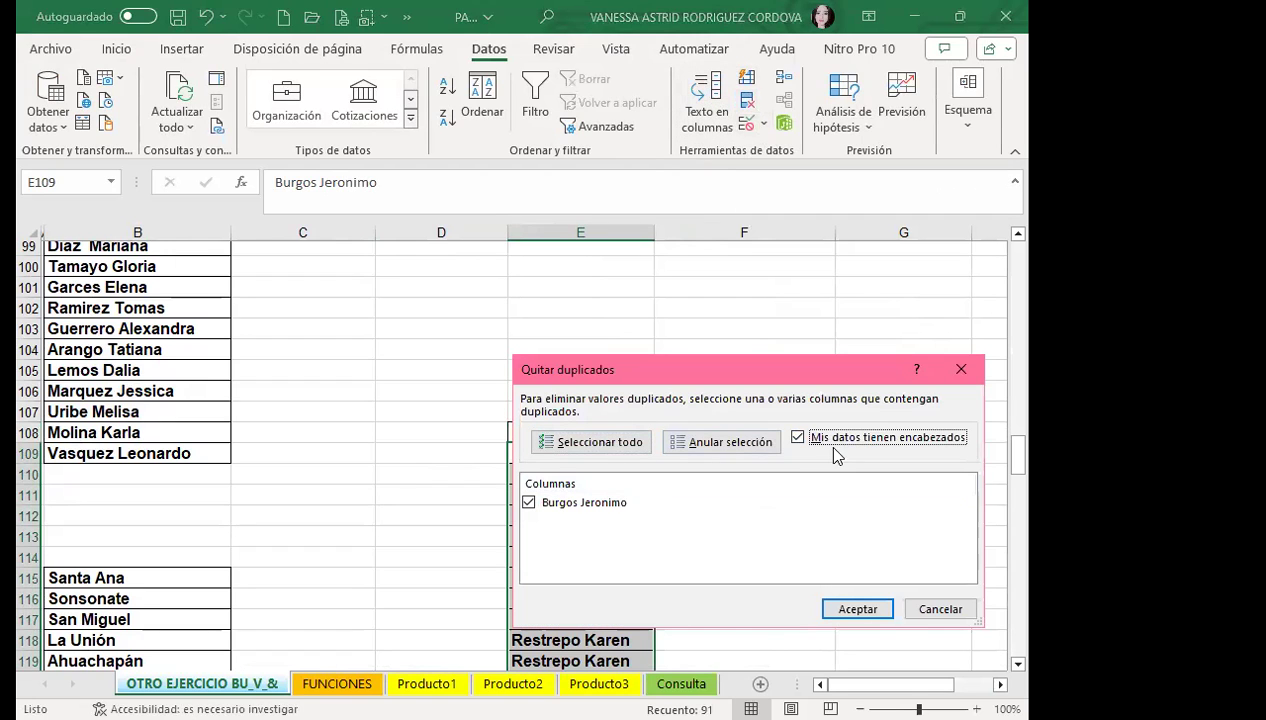
{"action": "left_click", "coordinate": [797, 437]}
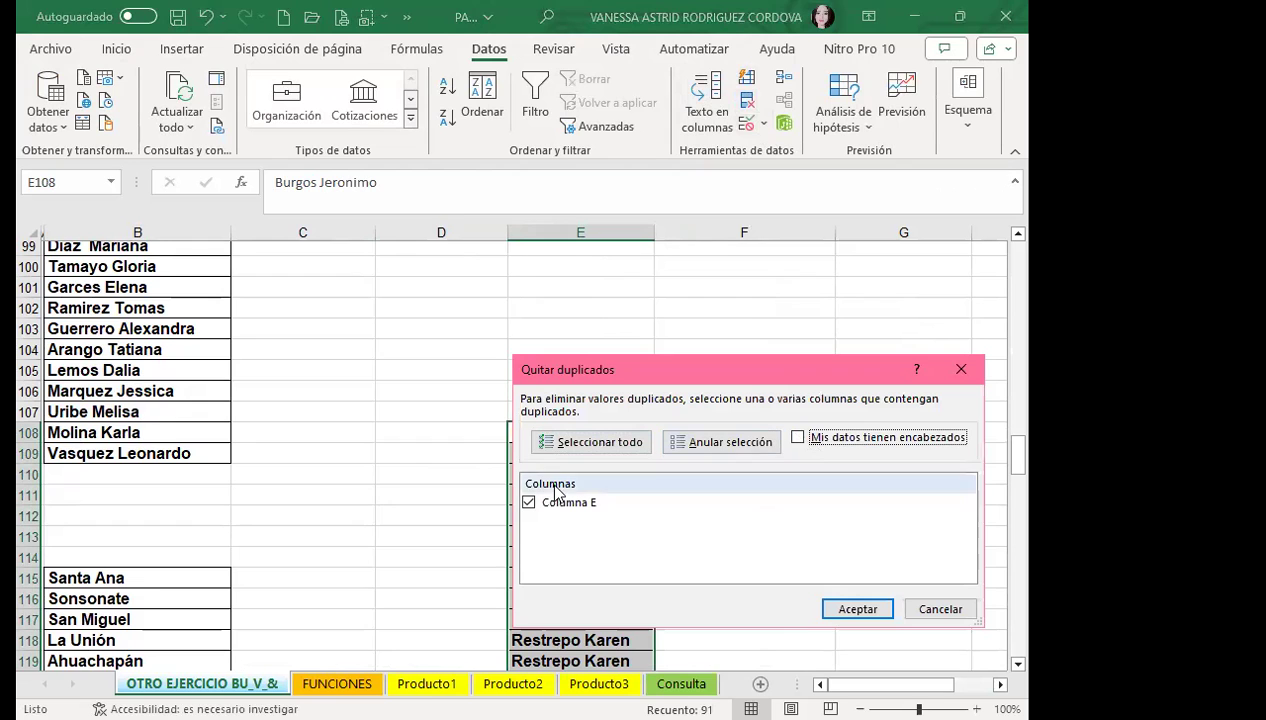
{"action": "left_click", "coordinate": [845, 606]}
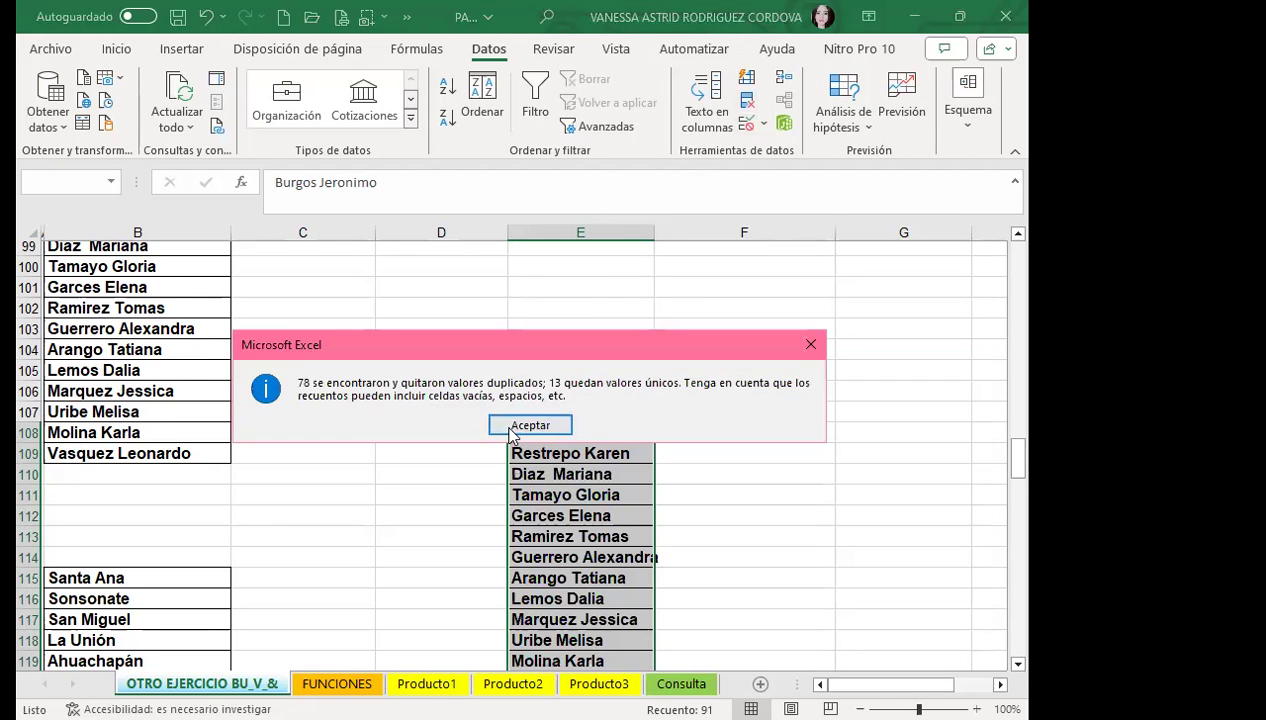
{"action": "left_click", "coordinate": [579, 500]}
{"action": "left_click", "coordinate": [579, 514]}
{"action": "scroll", "coordinate": [578, 513], "scroll_direction": "down", "scroll_amount": 4}
{"action": "scroll", "coordinate": [579, 513], "scroll_direction": "up", "scroll_amount": 3}
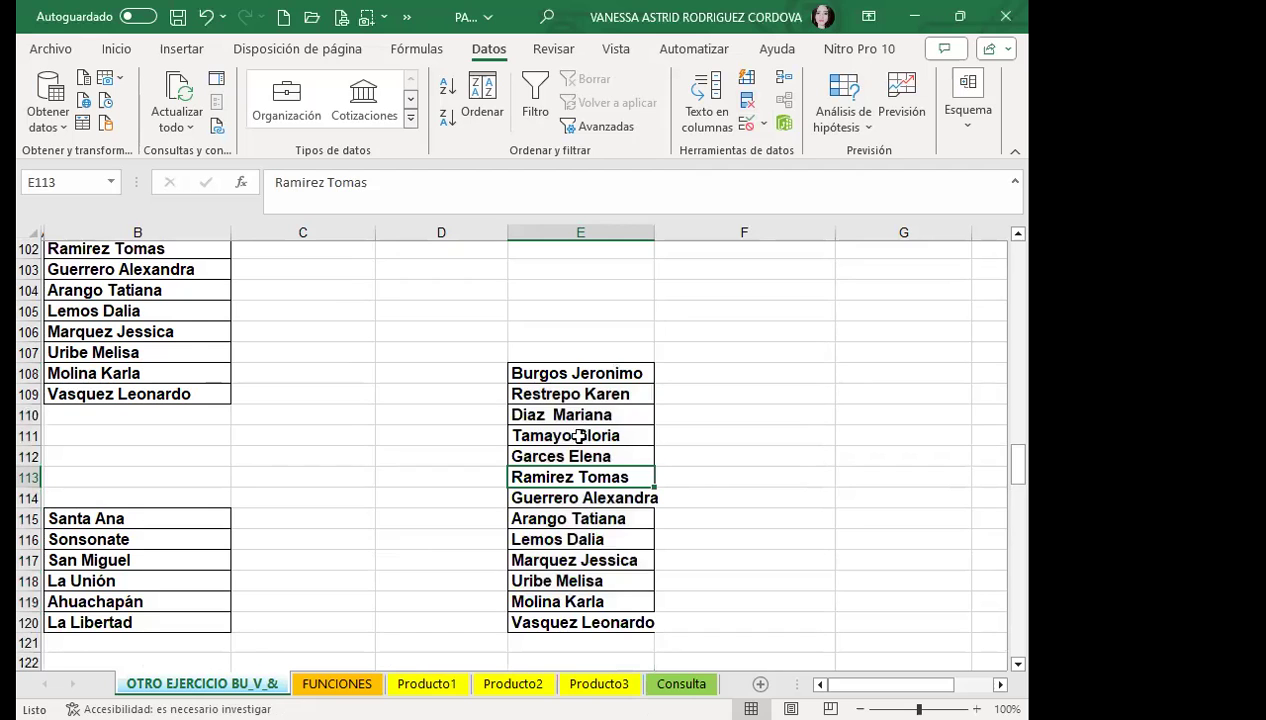
{"action": "left_click_drag", "start_coordinate": [599, 372], "coordinate": [610, 624]}
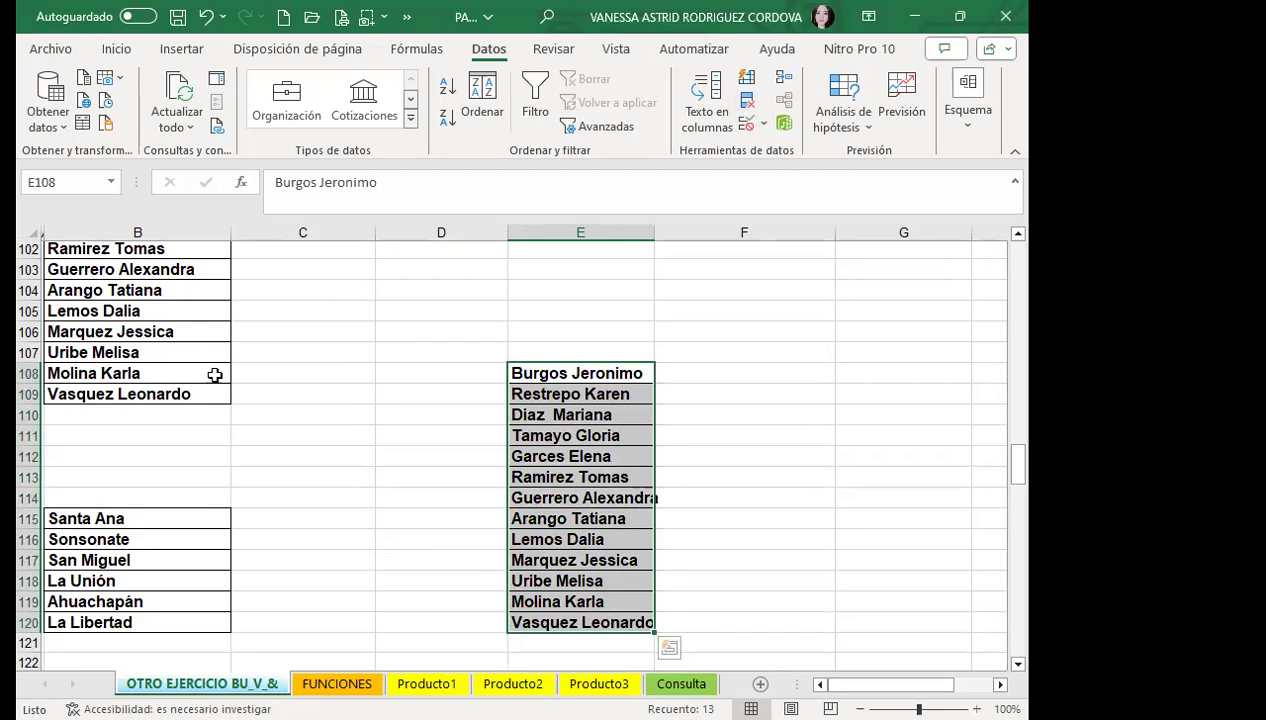
{"action": "scroll", "coordinate": [797, 390], "scroll_direction": "up", "scroll_amount": 20}
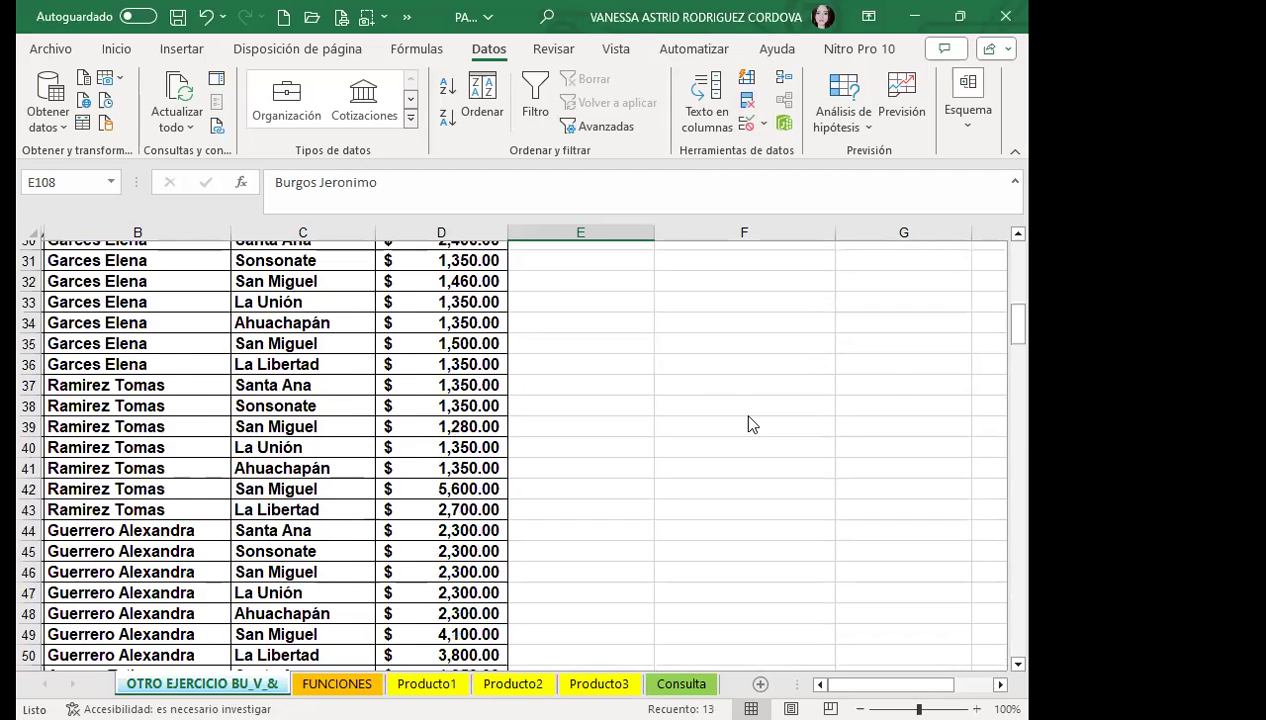
{"action": "scroll", "coordinate": [749, 424], "scroll_direction": "up", "scroll_amount": 10}
Replace F6's validation list source with the seller names in E108:E120
{"action": "left_click", "coordinate": [784, 395]}
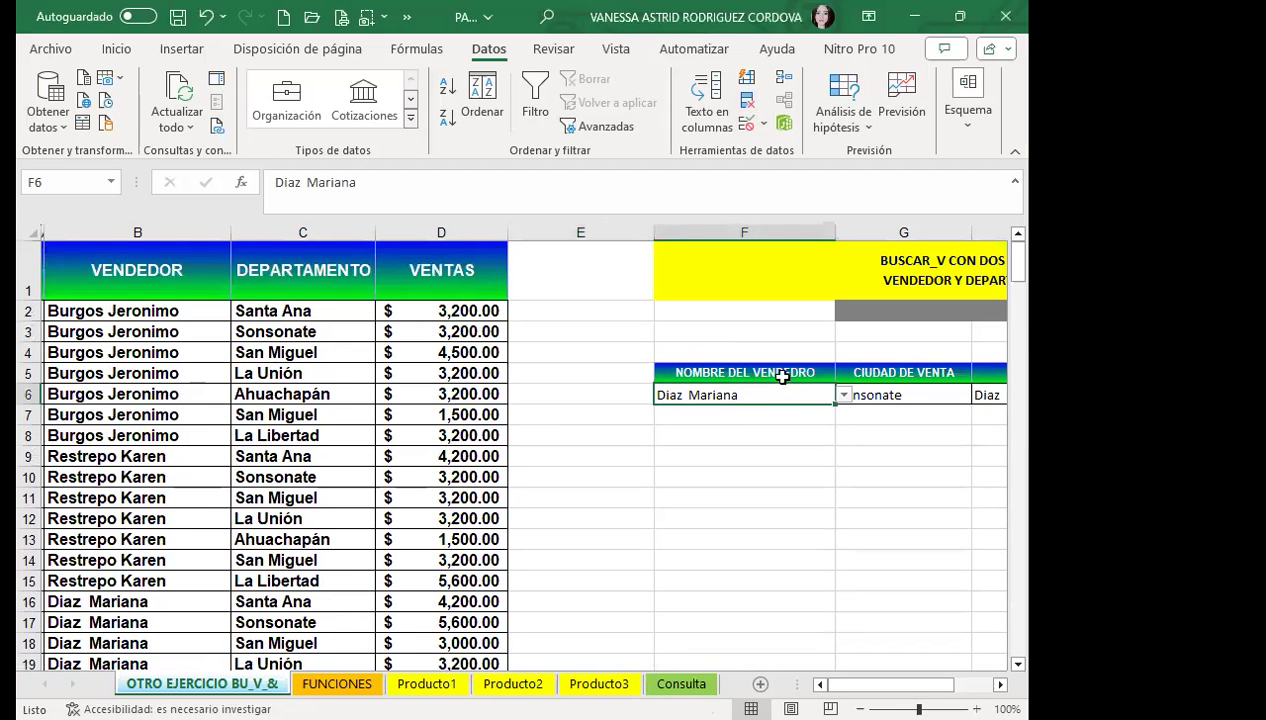
{"action": "left_click", "coordinate": [748, 123]}
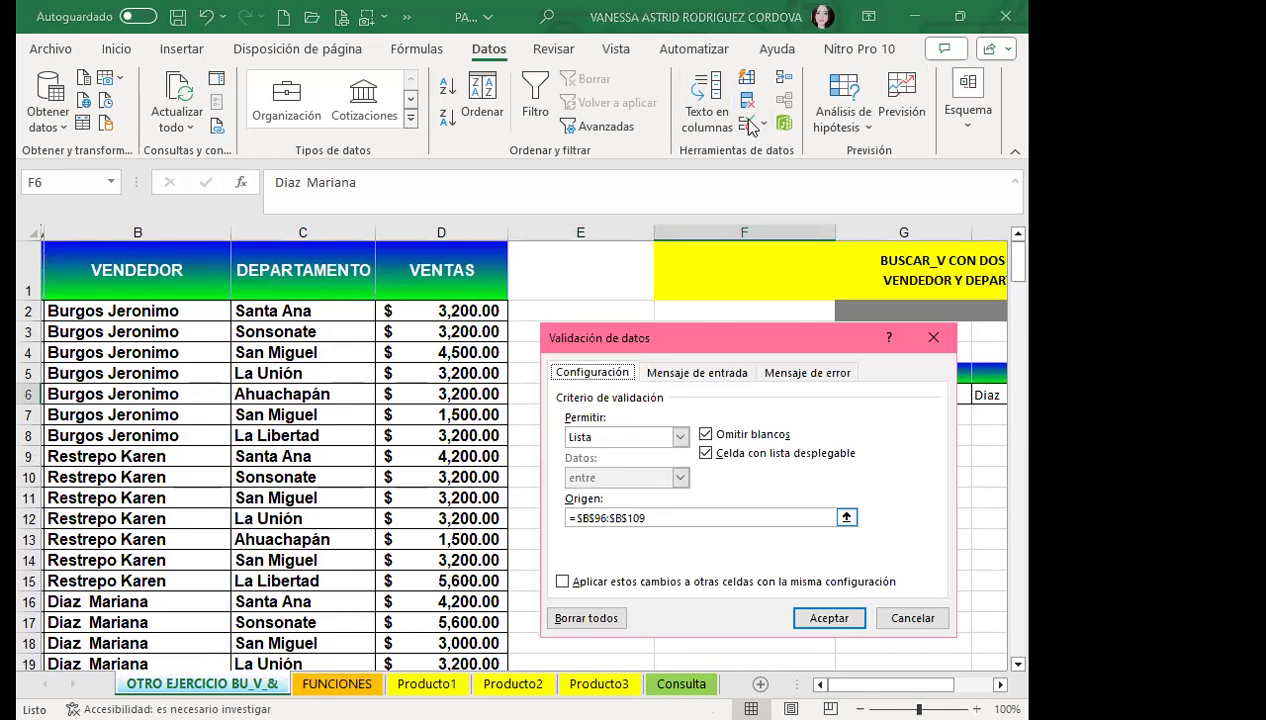
{"action": "key", "text": "BackSpace"}
{"action": "key", "text": "BackSpace"}
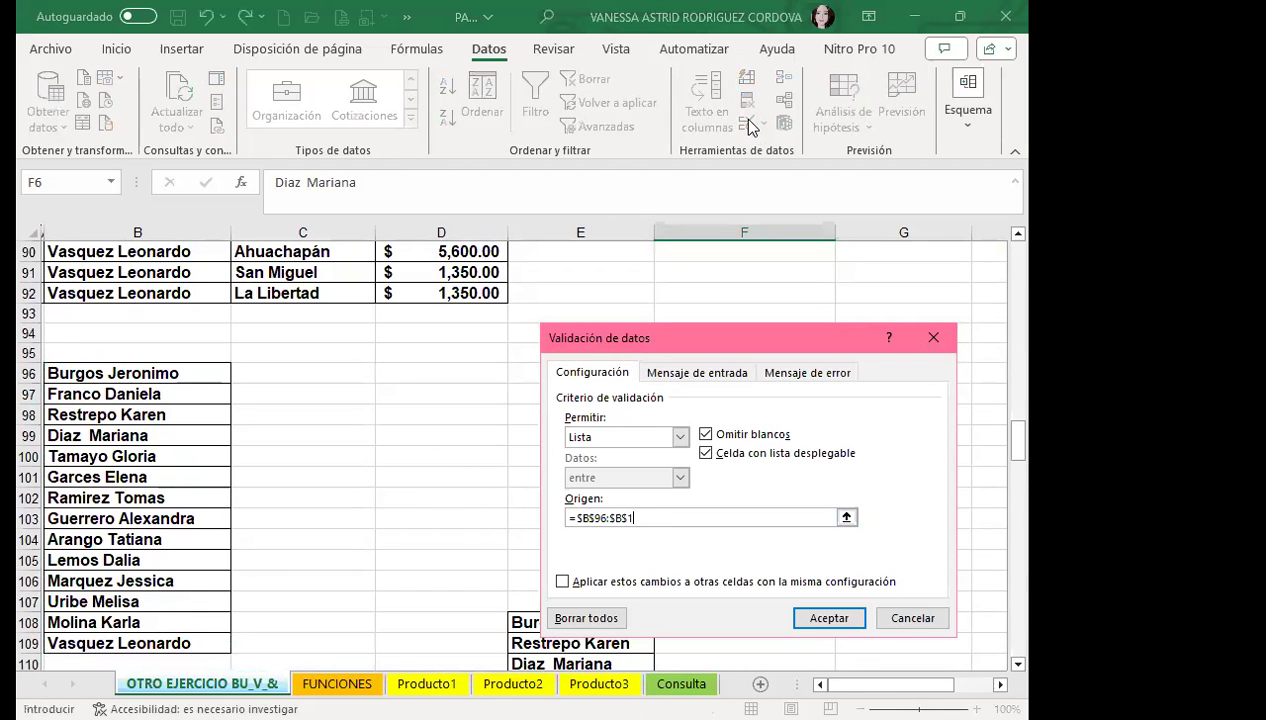
{"action": "key", "text": "BackSpace"}
{"action": "key", "text": "BackSpace"}
{"action": "key", "text": "BackSpace"}
{"action": "key", "text": "BackSpace"}
{"action": "key", "text": "BackSpace"}
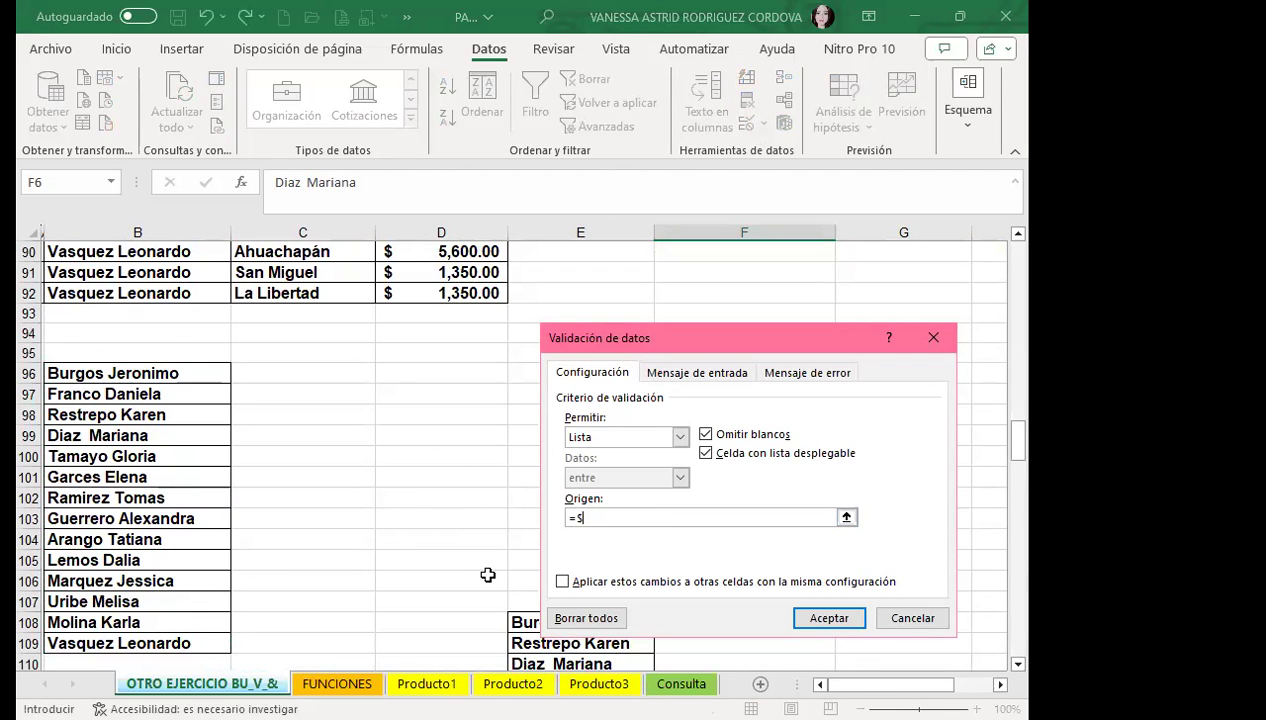
{"action": "key", "text": "BackSpace"}
{"action": "scroll", "coordinate": [487, 575], "scroll_direction": "down", "scroll_amount": 2}
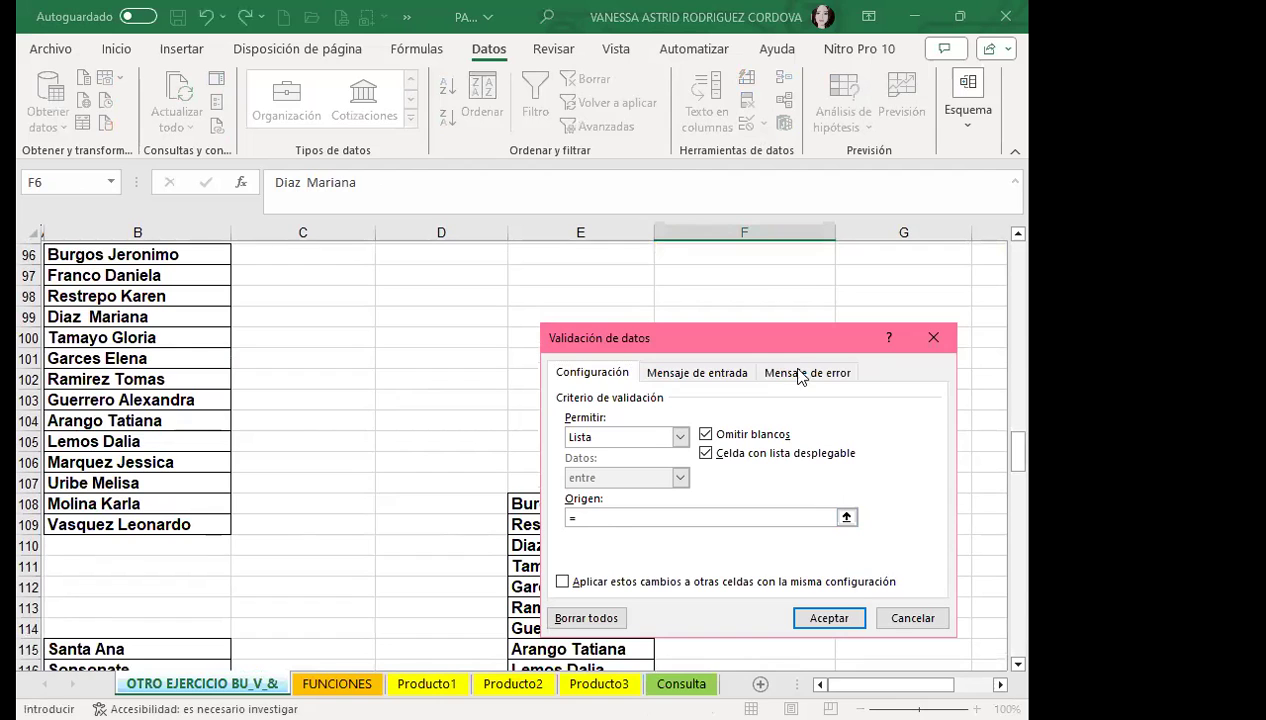
{"action": "left_click_drag", "start_coordinate": [795, 341], "coordinate": [833, 150]}
{"action": "scroll", "coordinate": [540, 549], "scroll_direction": "down", "scroll_amount": 1}
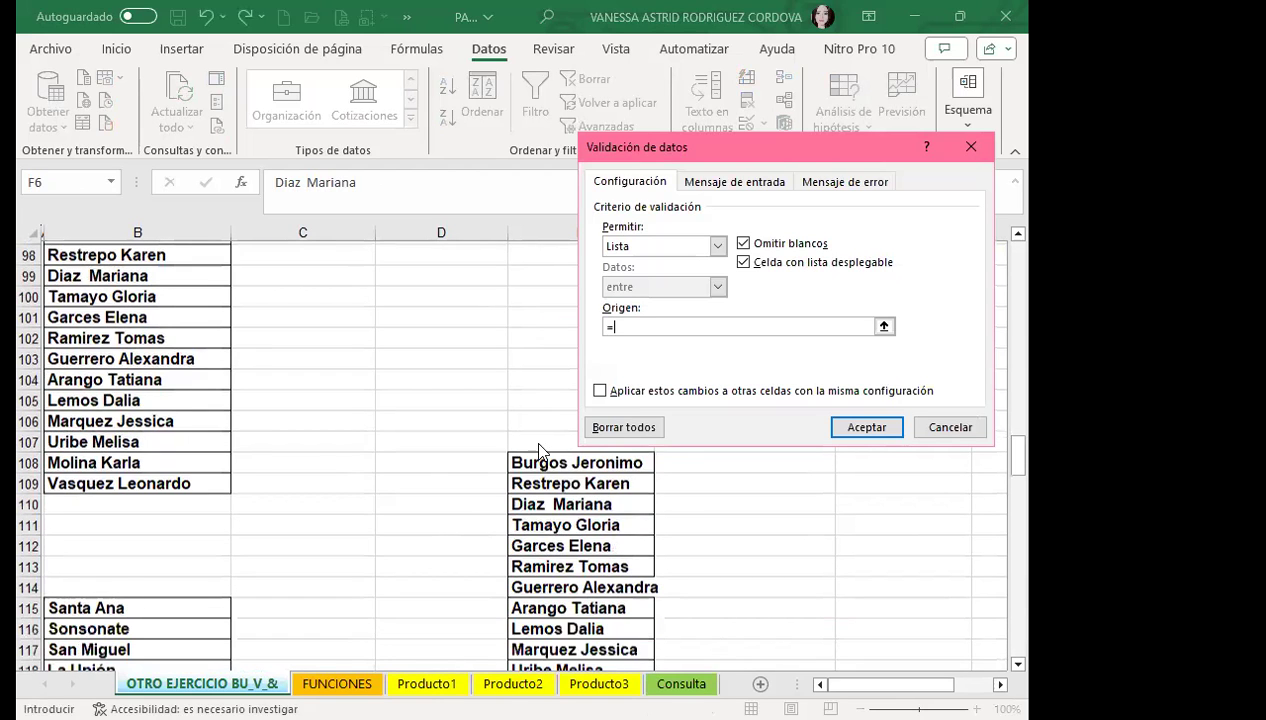
{"action": "scroll", "coordinate": [535, 450], "scroll_direction": "down", "scroll_amount": 1}
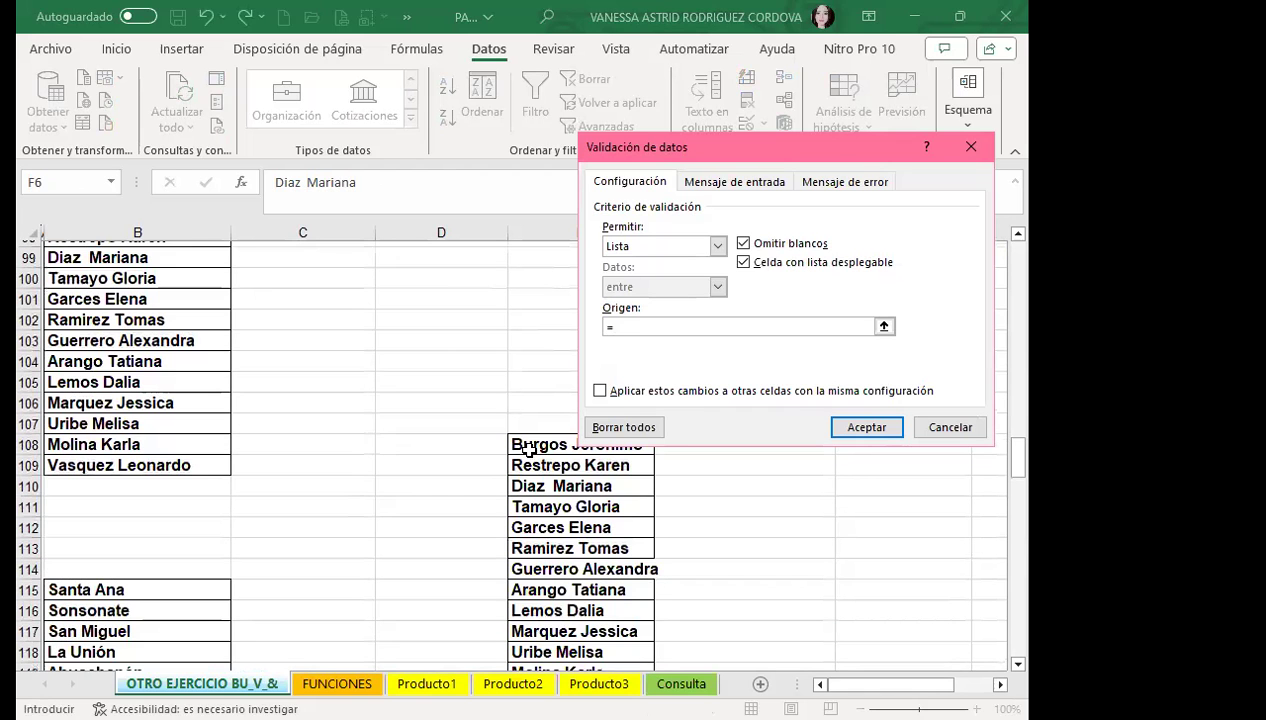
{"action": "left_click", "coordinate": [527, 446]}
{"action": "left_click_drag", "start_coordinate": [527, 446], "coordinate": [536, 622]}
{"action": "left_click", "coordinate": [866, 427]}
{"action": "scroll", "coordinate": [550, 462], "scroll_direction": "up", "scroll_amount": 20}
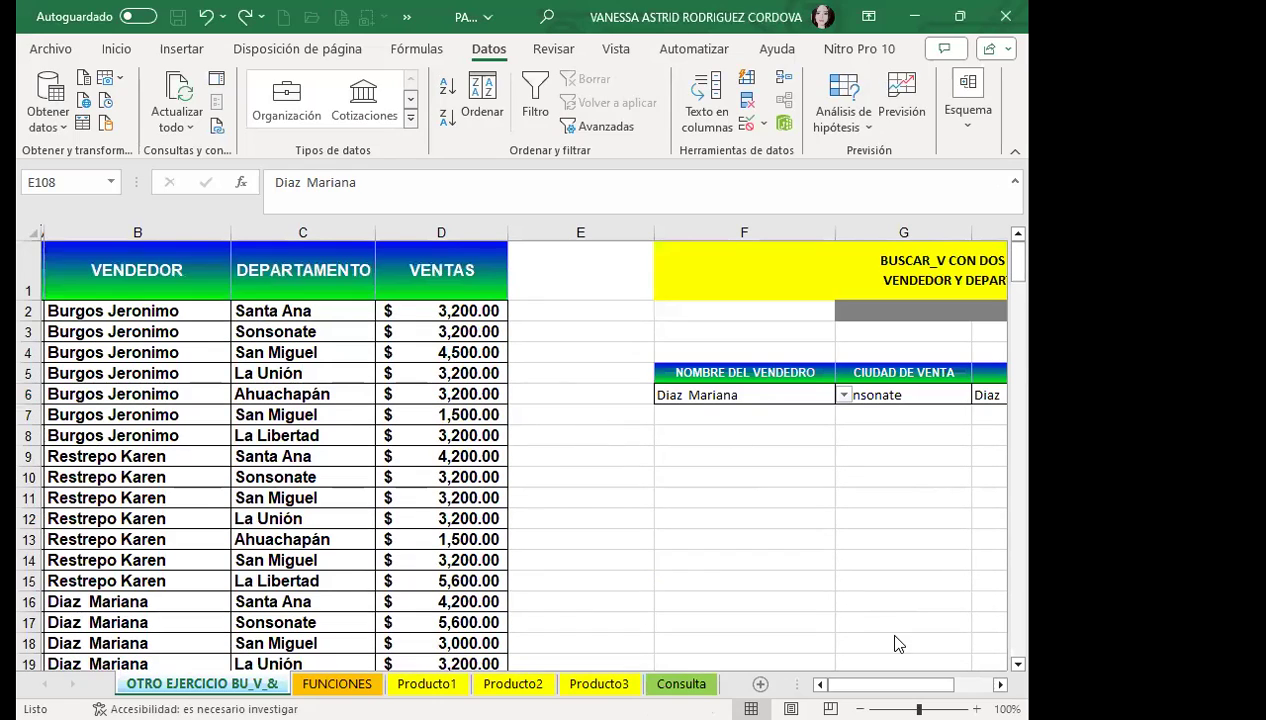
{"action": "scroll", "coordinate": [600, 450], "scroll_direction": "right", "scroll_amount": 2}
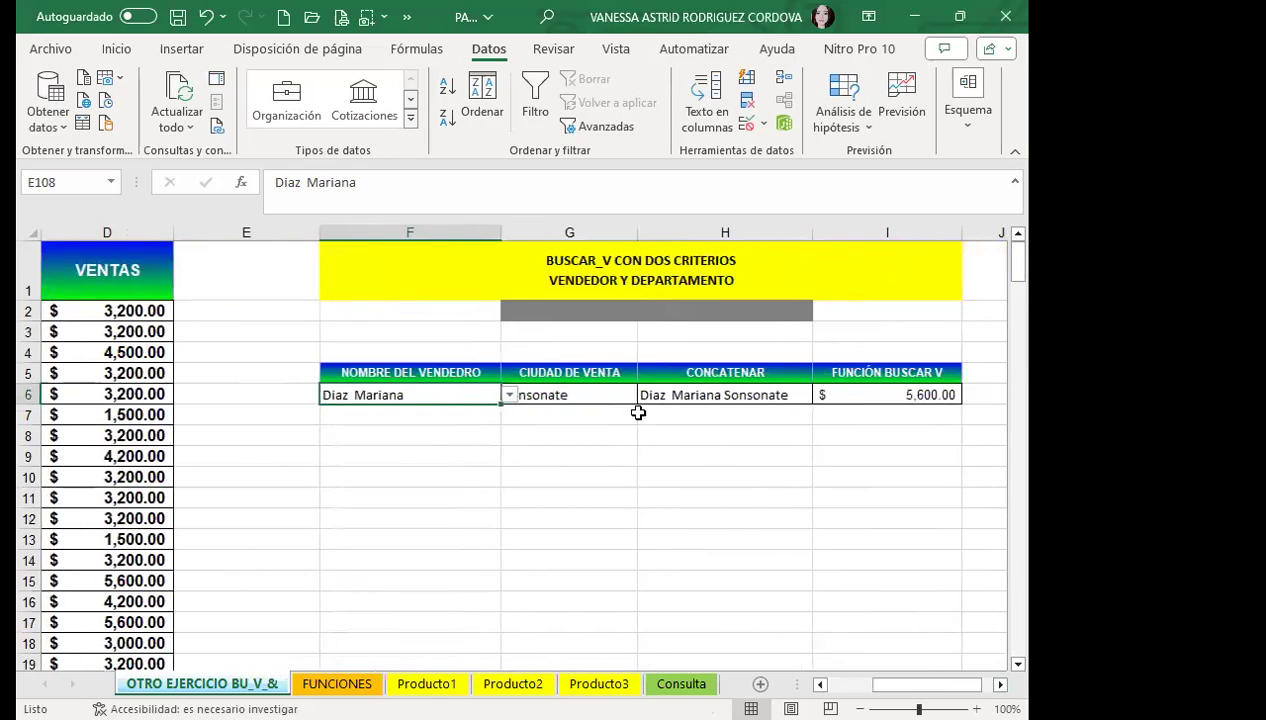
{"action": "left_click", "coordinate": [500, 399]}
{"action": "left_click", "coordinate": [509, 396]}
{"action": "left_click", "coordinate": [366, 460]}
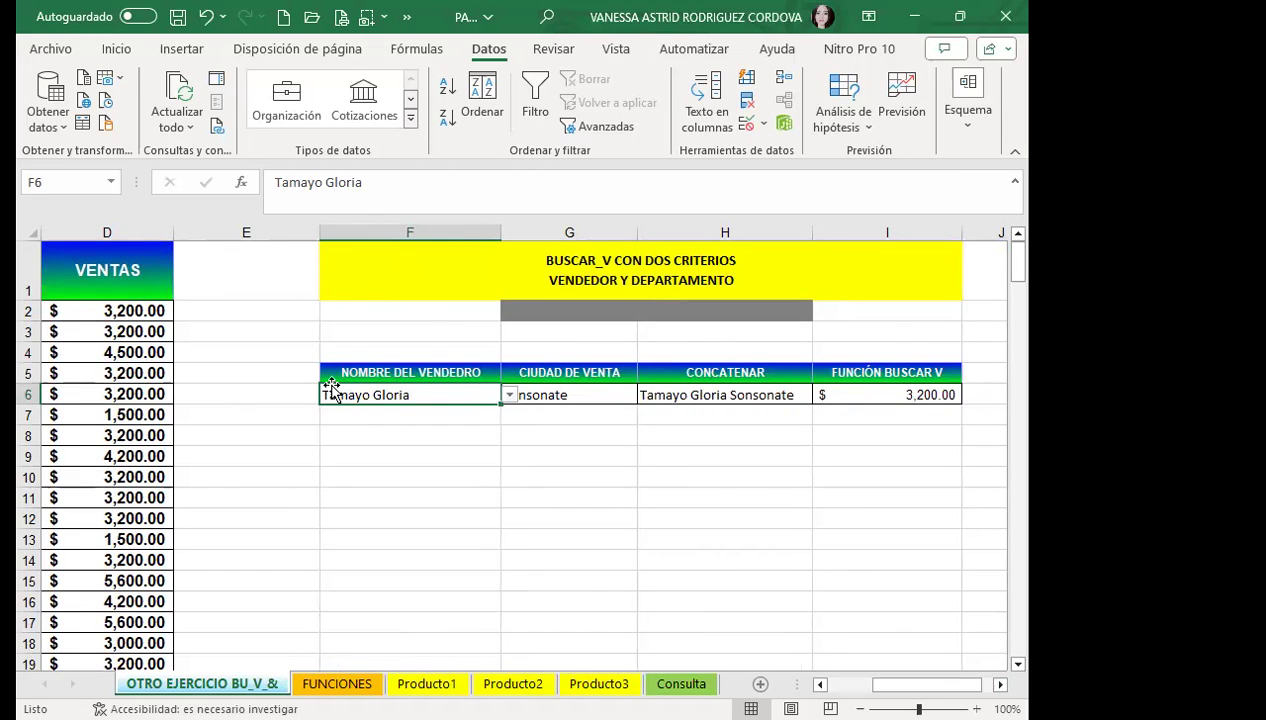
{"action": "left_click", "coordinate": [568, 395]}
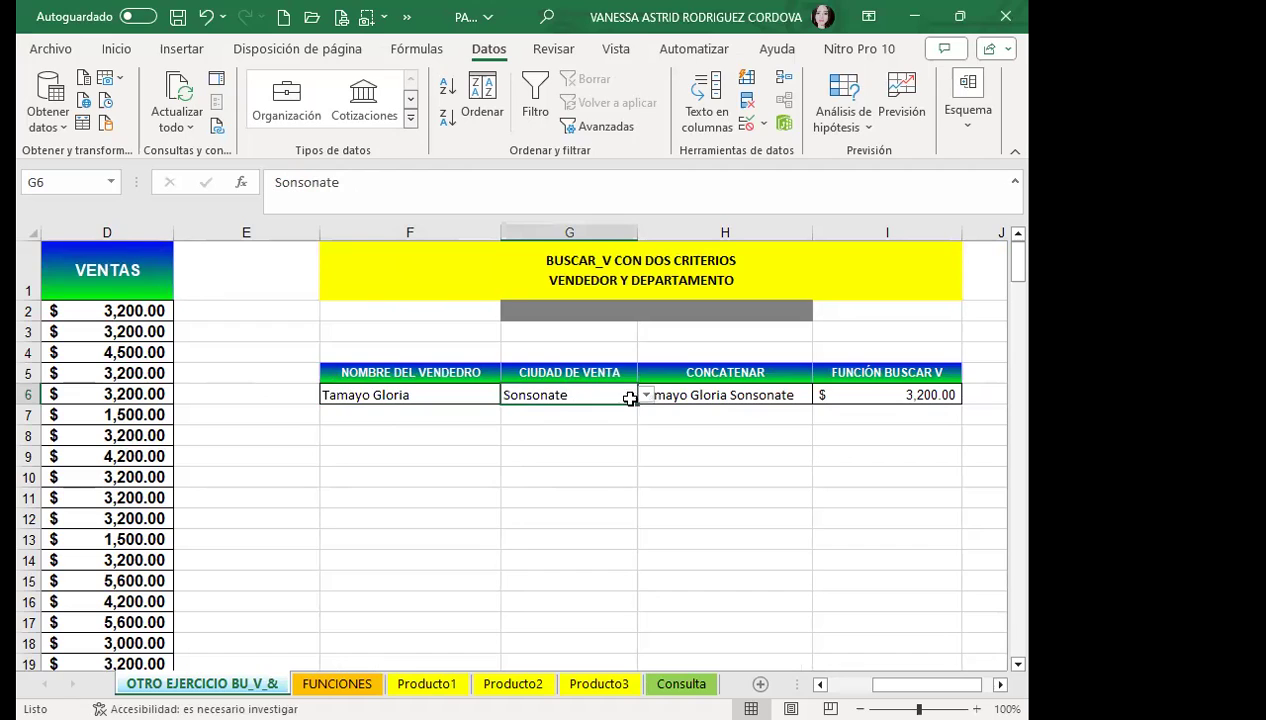
{"action": "key", "text": "alt+Down"}
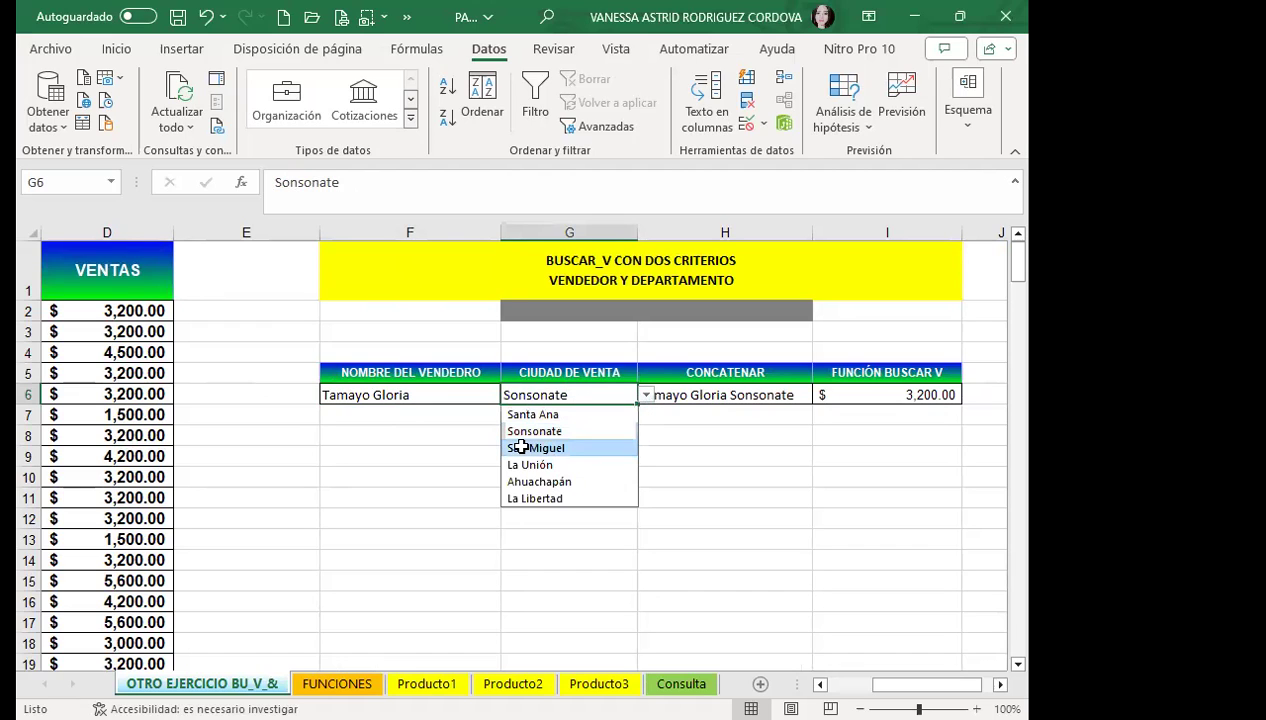
{"action": "left_click", "coordinate": [531, 441]}
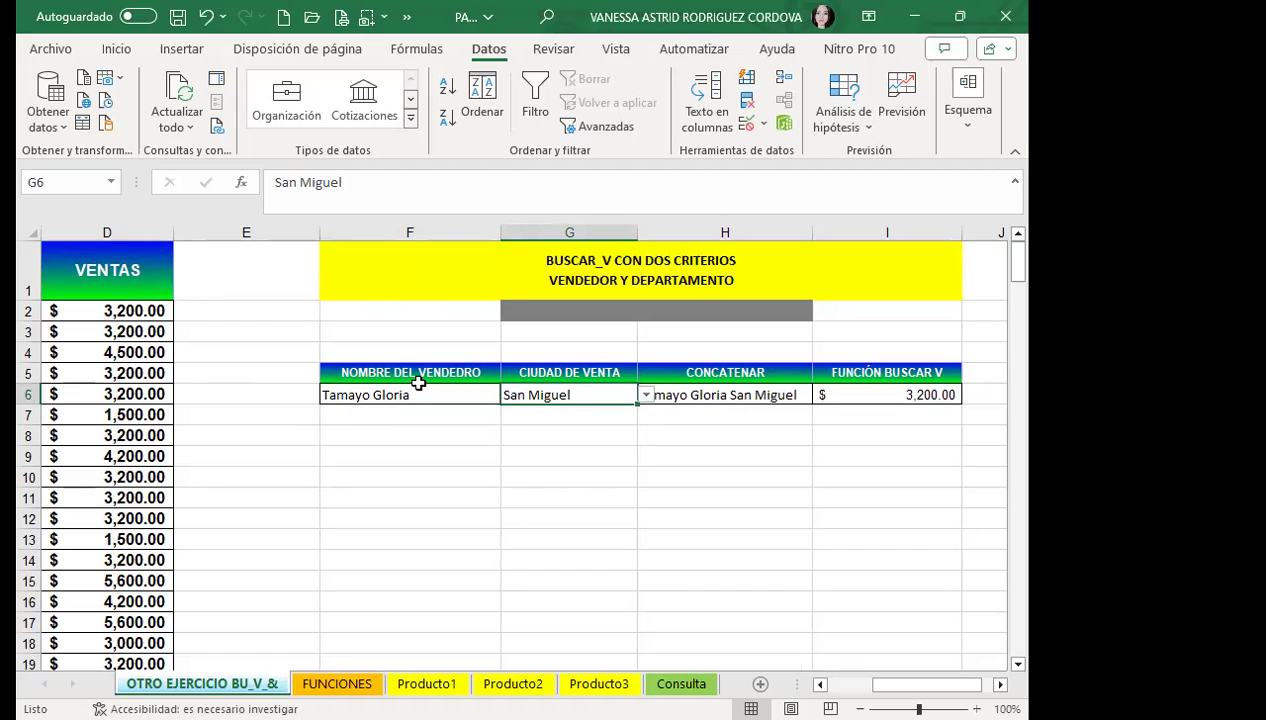
{"action": "left_click", "coordinate": [864, 401]}
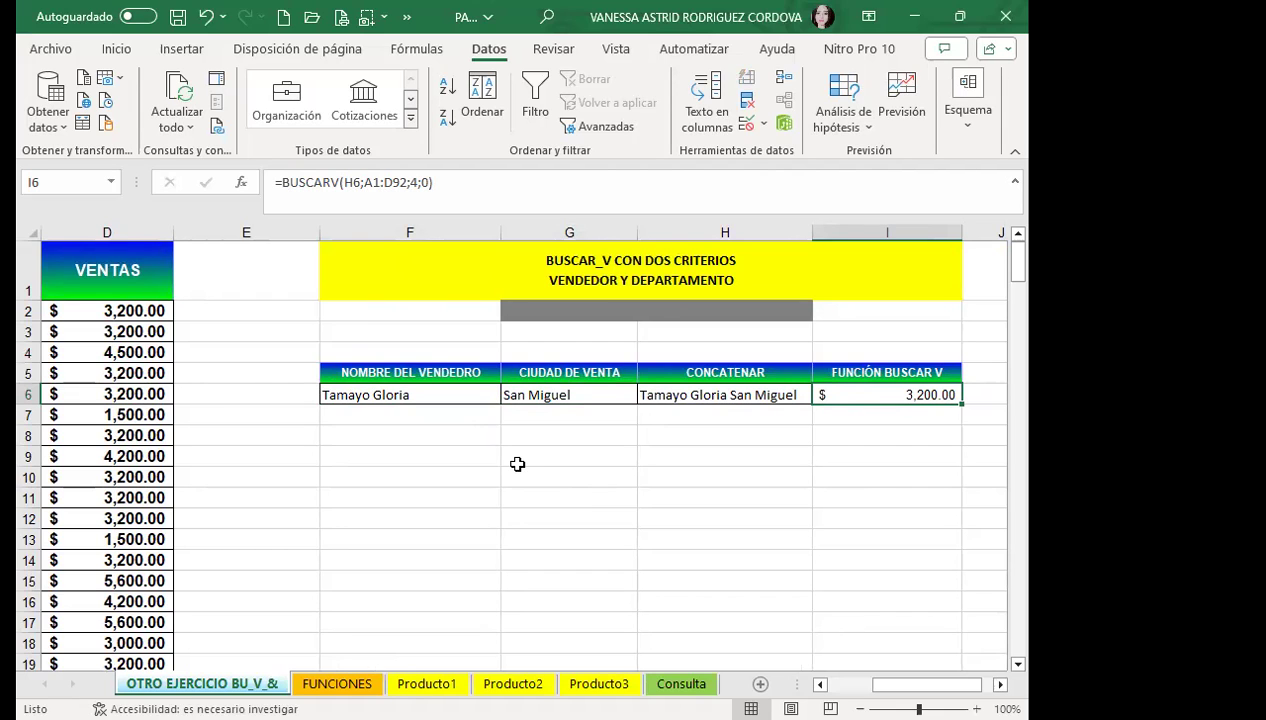
{"action": "scroll", "coordinate": [638, 605], "scroll_direction": "down", "scroll_amount": 1}
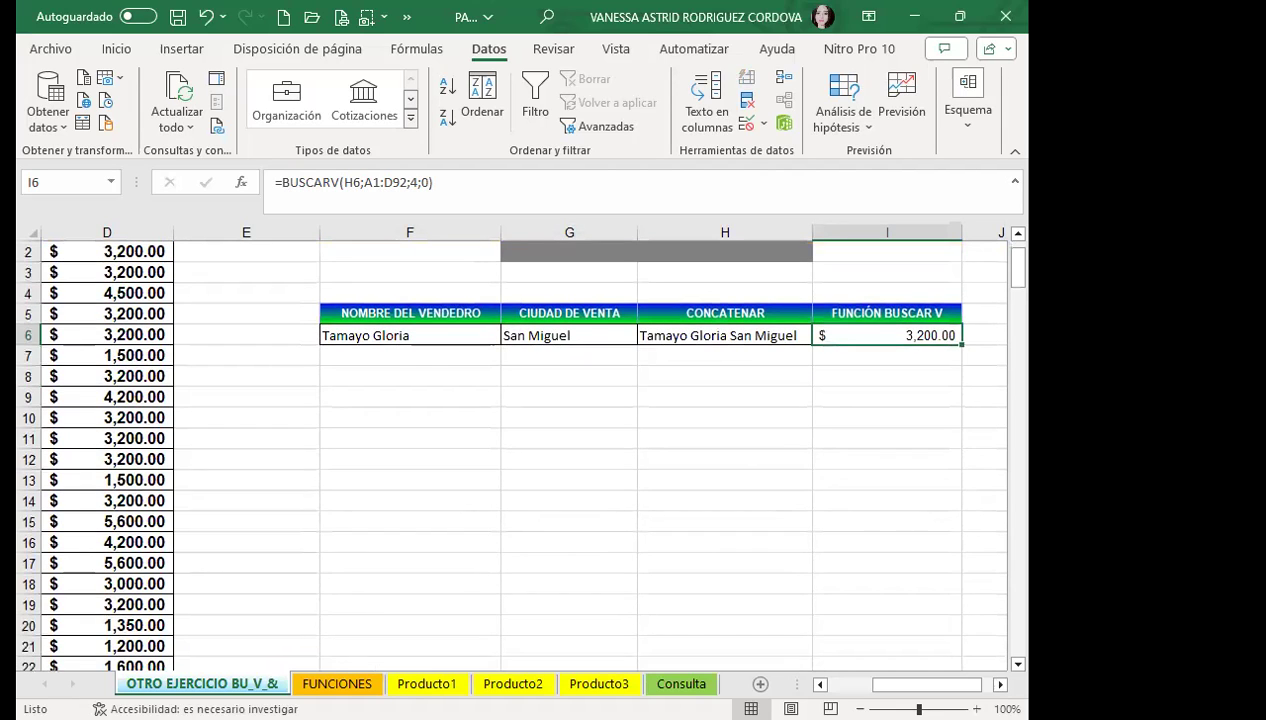
{"action": "left_click_drag", "start_coordinate": [925, 684], "coordinate": [880, 684]}
{"action": "scroll", "coordinate": [769, 660], "scroll_direction": "down", "scroll_amount": 14}
{"action": "scroll", "coordinate": [100, 441], "scroll_direction": "down", "scroll_amount": 15}
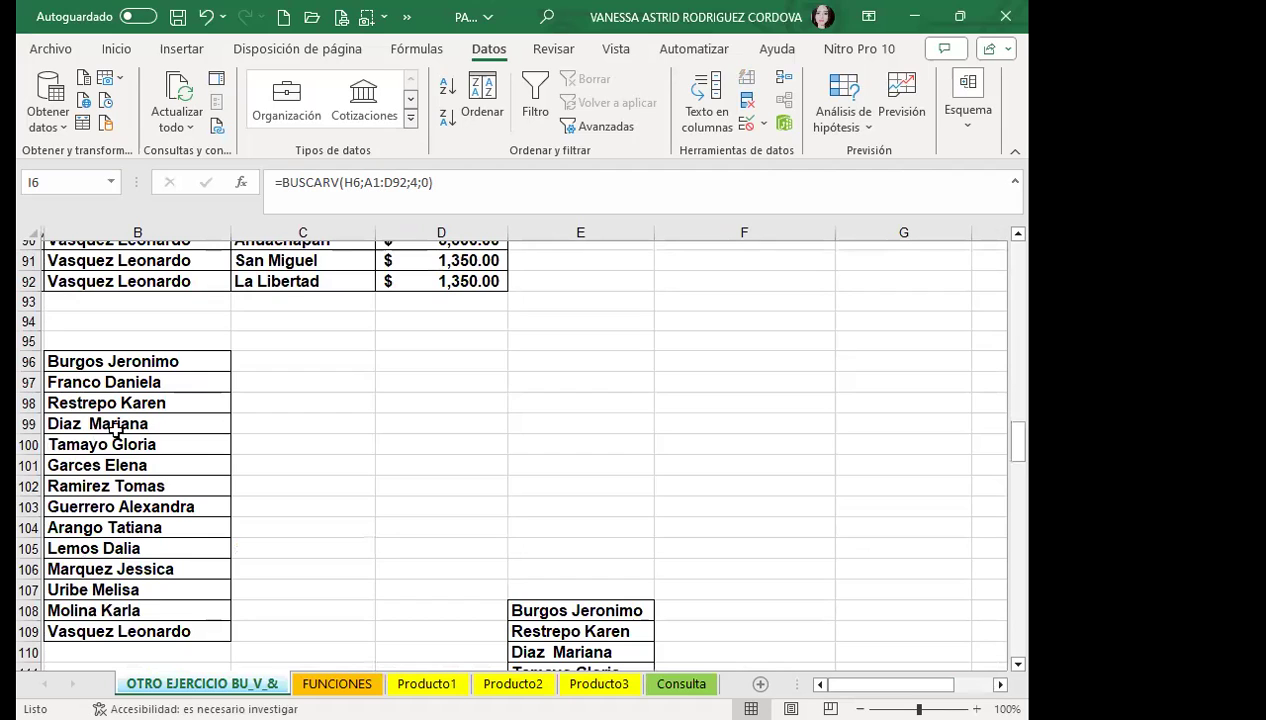
{"action": "scroll", "coordinate": [331, 316], "scroll_direction": "up", "scroll_amount": 7}
{"action": "scroll", "coordinate": [359, 362], "scroll_direction": "up", "scroll_amount": 20}
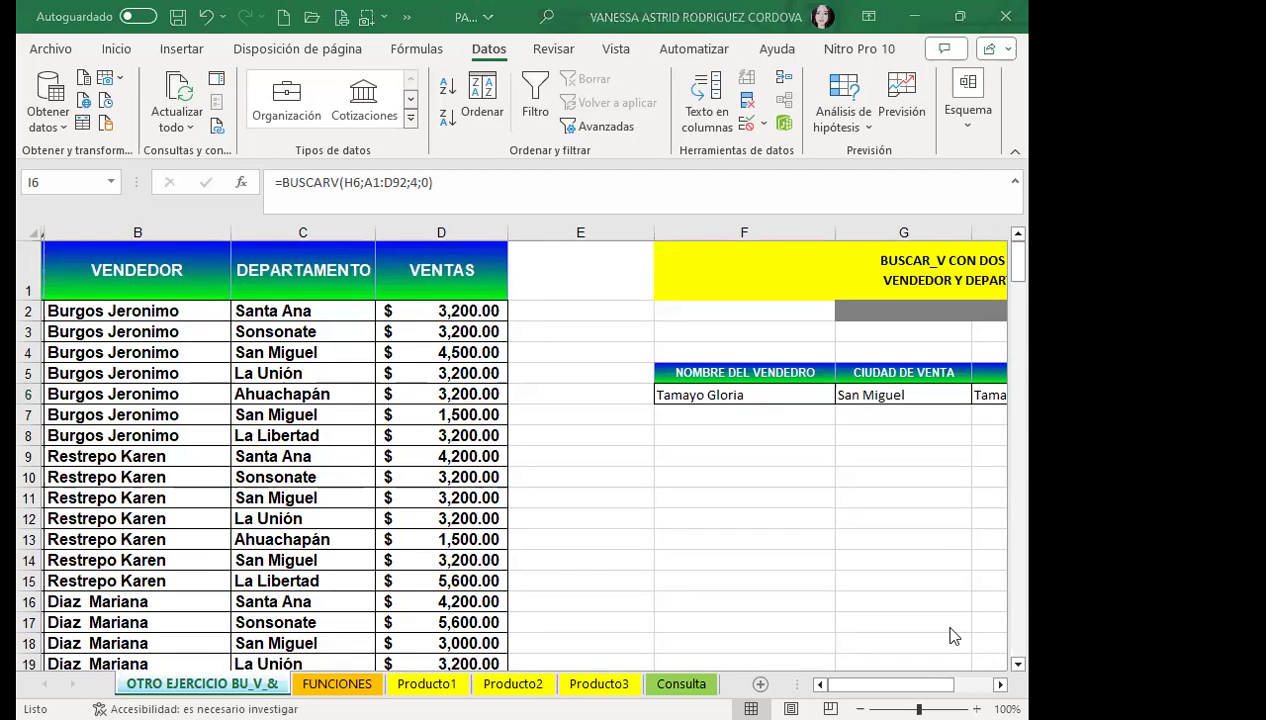
{"action": "scroll", "coordinate": [461, 399], "scroll_direction": "right", "scroll_amount": 3}
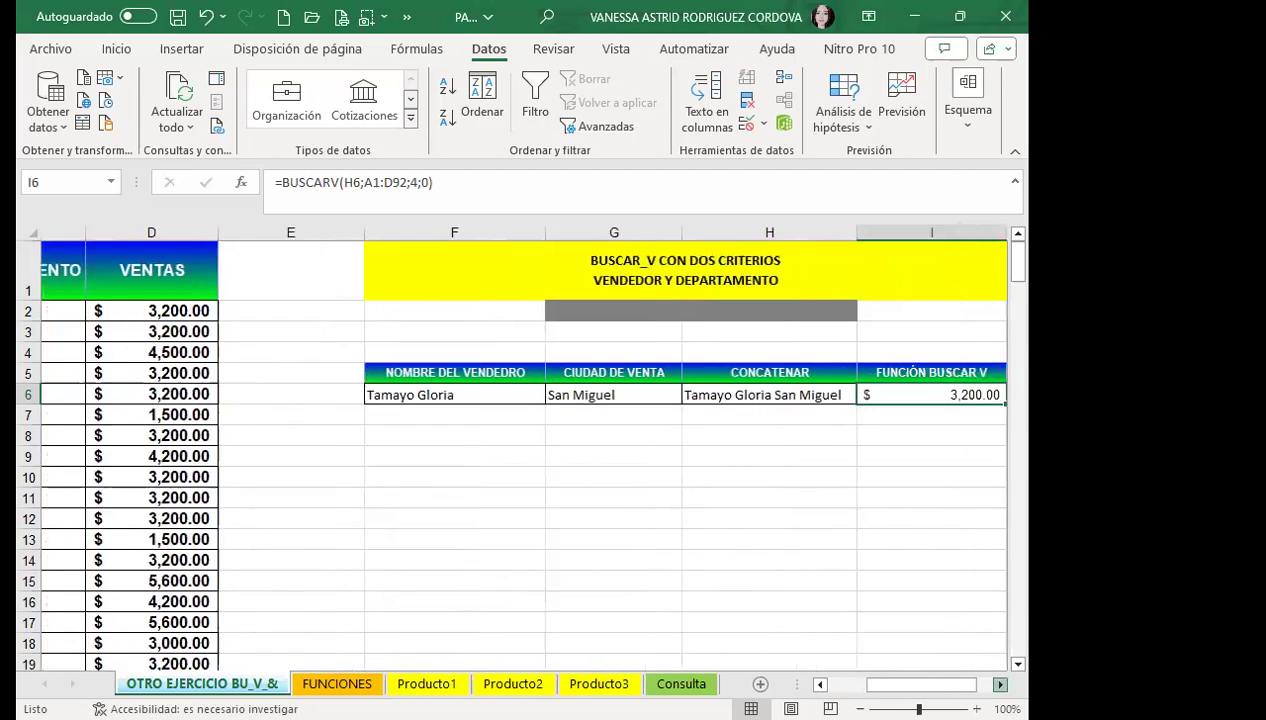
{"action": "left_click", "coordinate": [471, 392]}
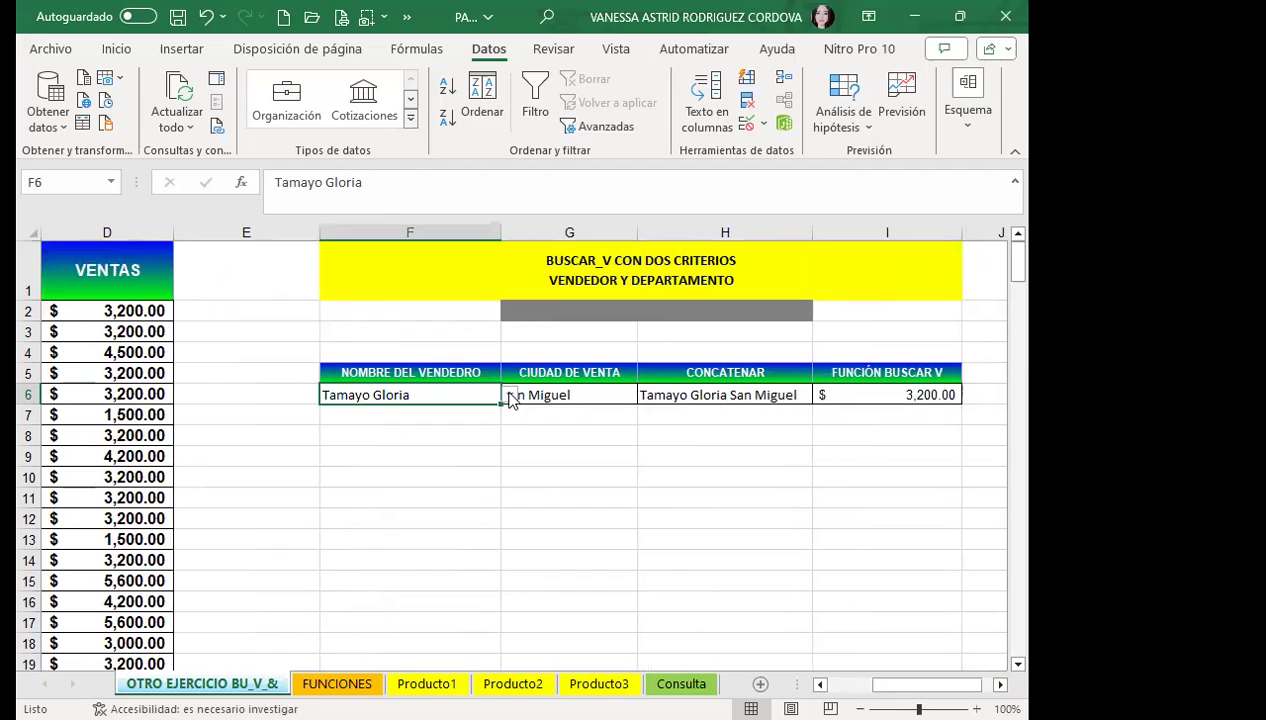
{"action": "left_click", "coordinate": [509, 395]}
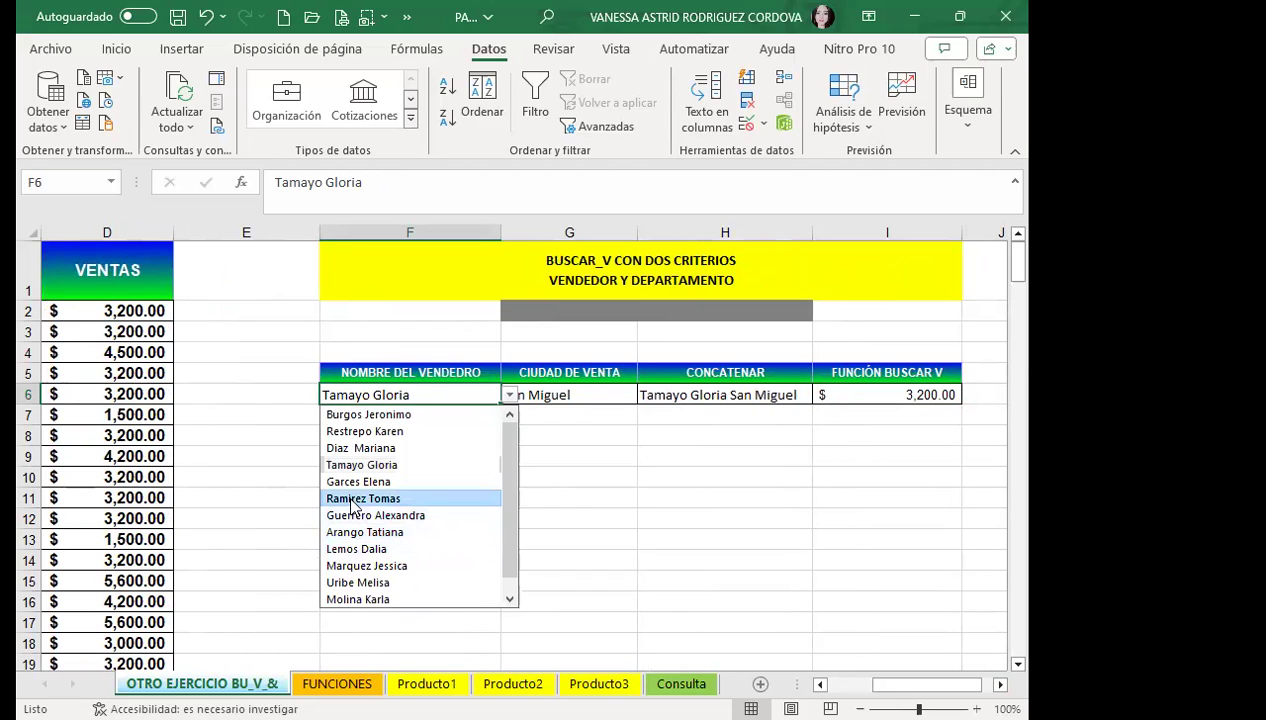
{"action": "left_click", "coordinate": [352, 498]}
{"action": "left_click", "coordinate": [598, 395]}
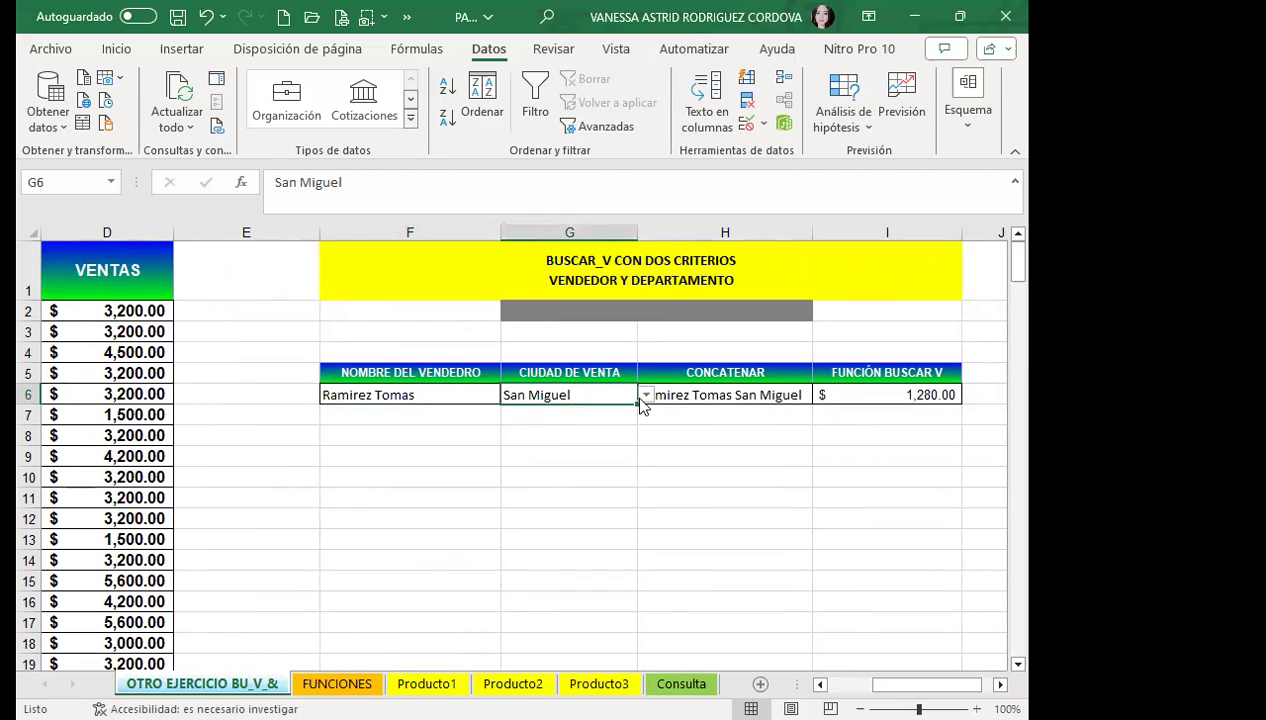
{"action": "left_click", "coordinate": [645, 396]}
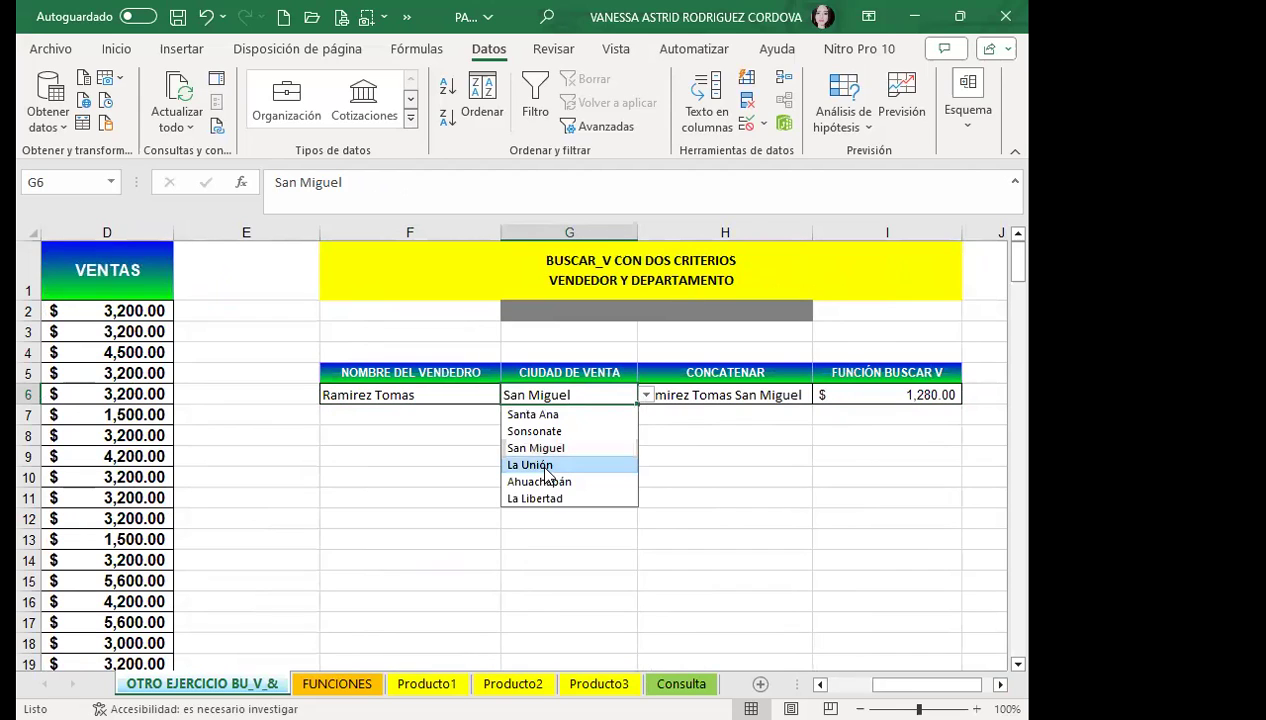
{"action": "left_click", "coordinate": [543, 466]}
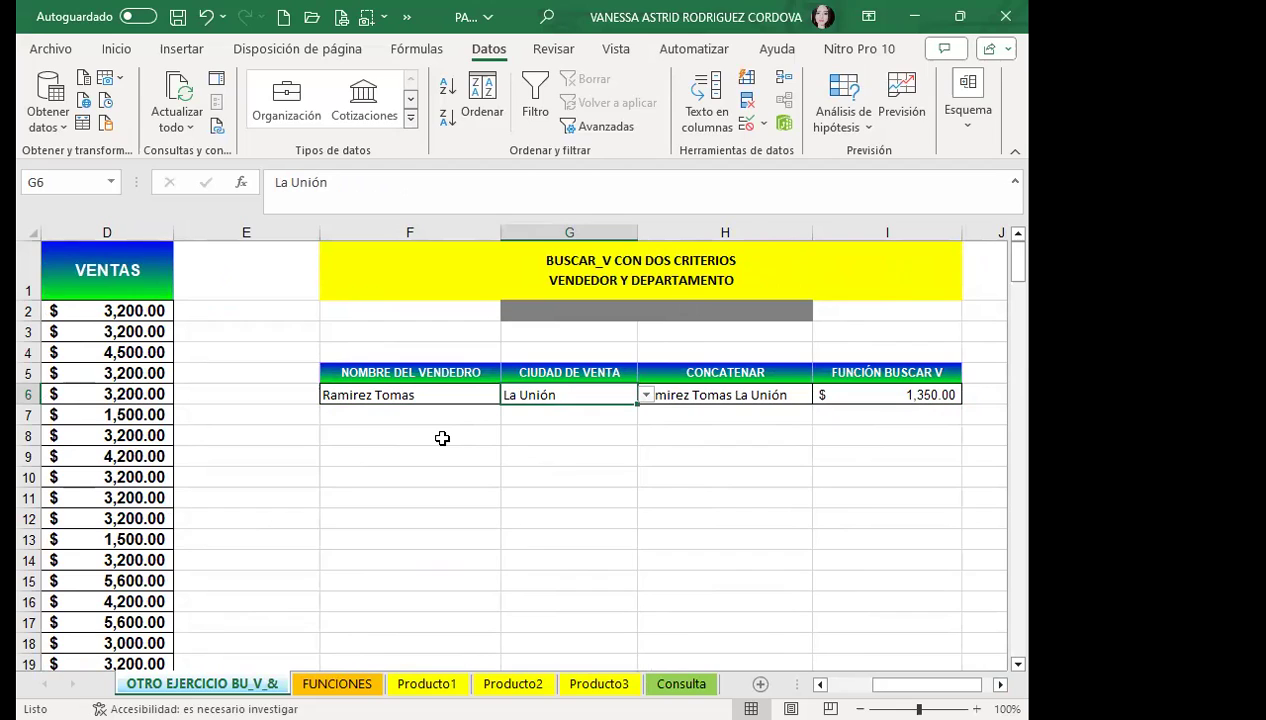
{"action": "left_click", "coordinate": [856, 395]}
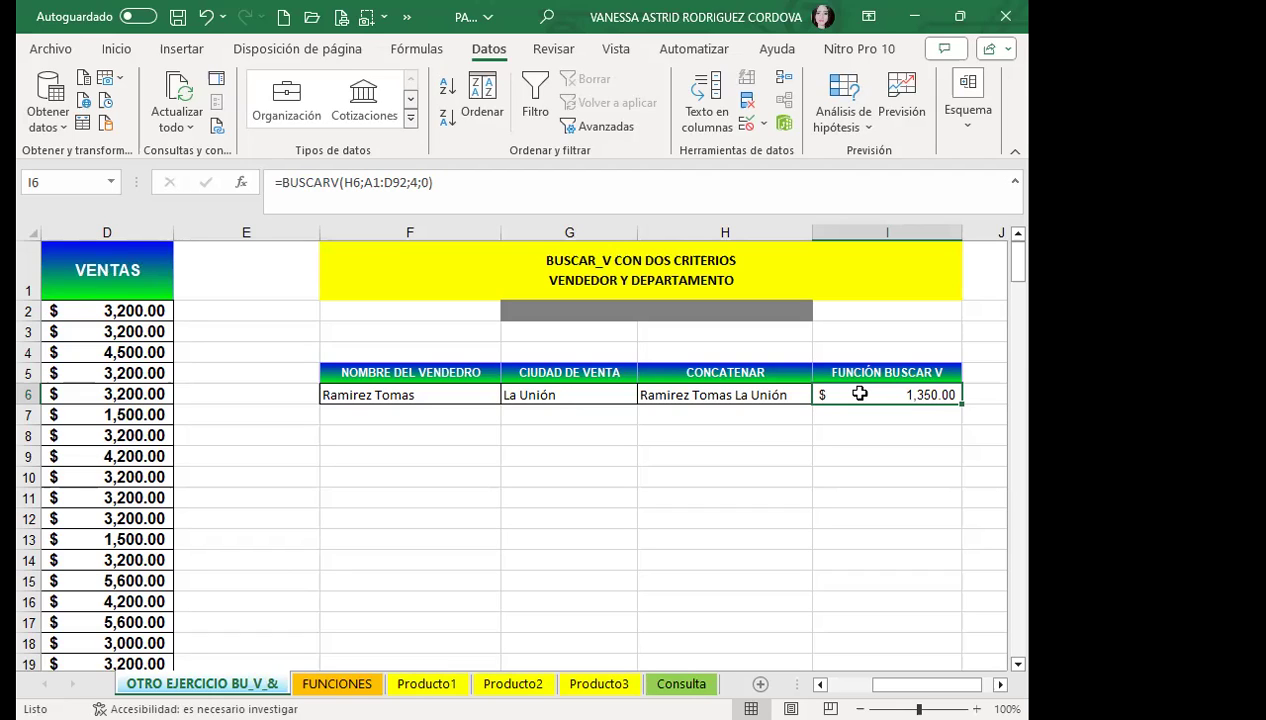
{"action": "left_click", "coordinate": [691, 497]}
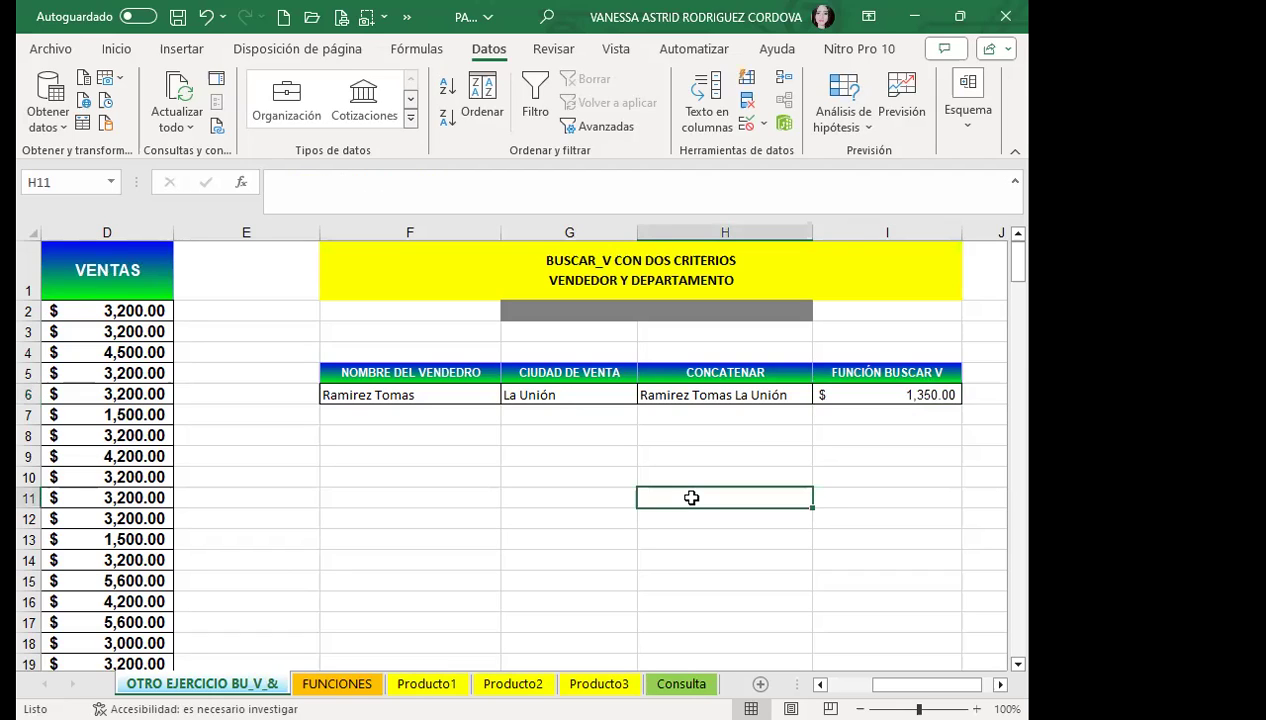
{"action": "scroll", "coordinate": [478, 461], "scroll_direction": "down", "scroll_amount": 12}
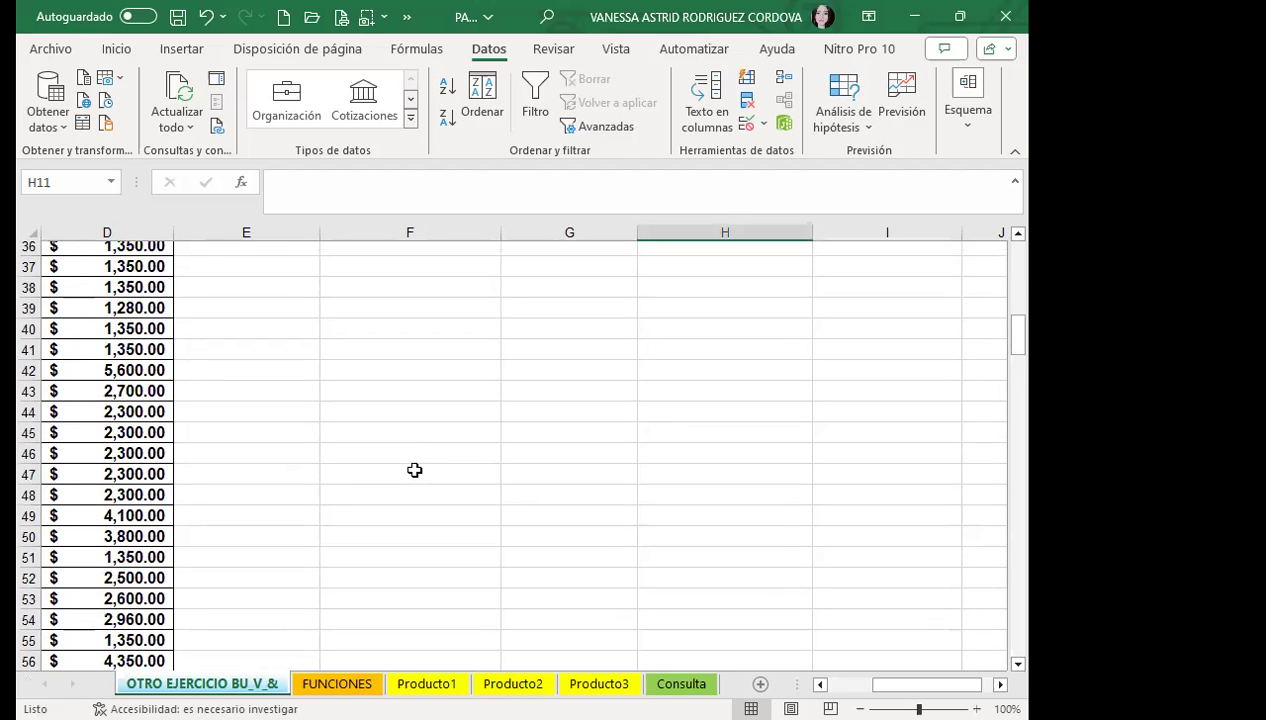
{"action": "scroll", "coordinate": [415, 472], "scroll_direction": "up", "scroll_amount": 8}
{"action": "scroll", "coordinate": [458, 458], "scroll_direction": "up", "scroll_amount": 3}
{"action": "left_click", "coordinate": [446, 519]}
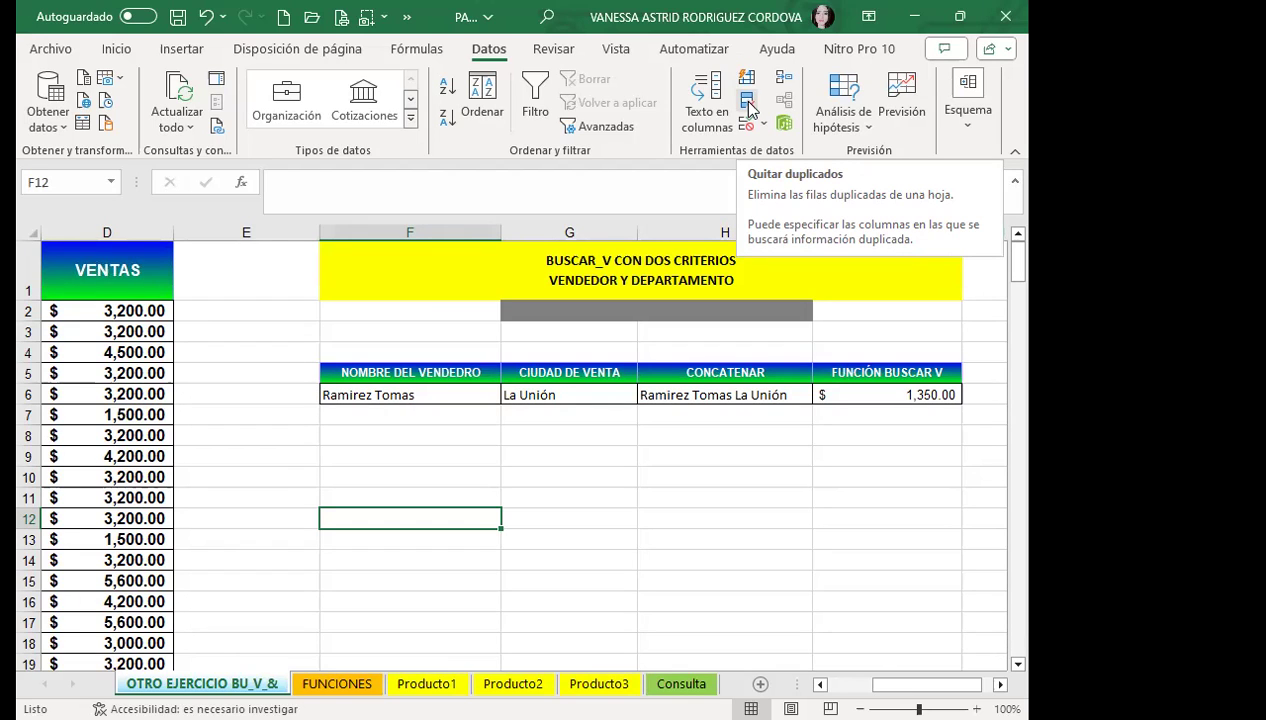
{"action": "left_click", "coordinate": [824, 452]}
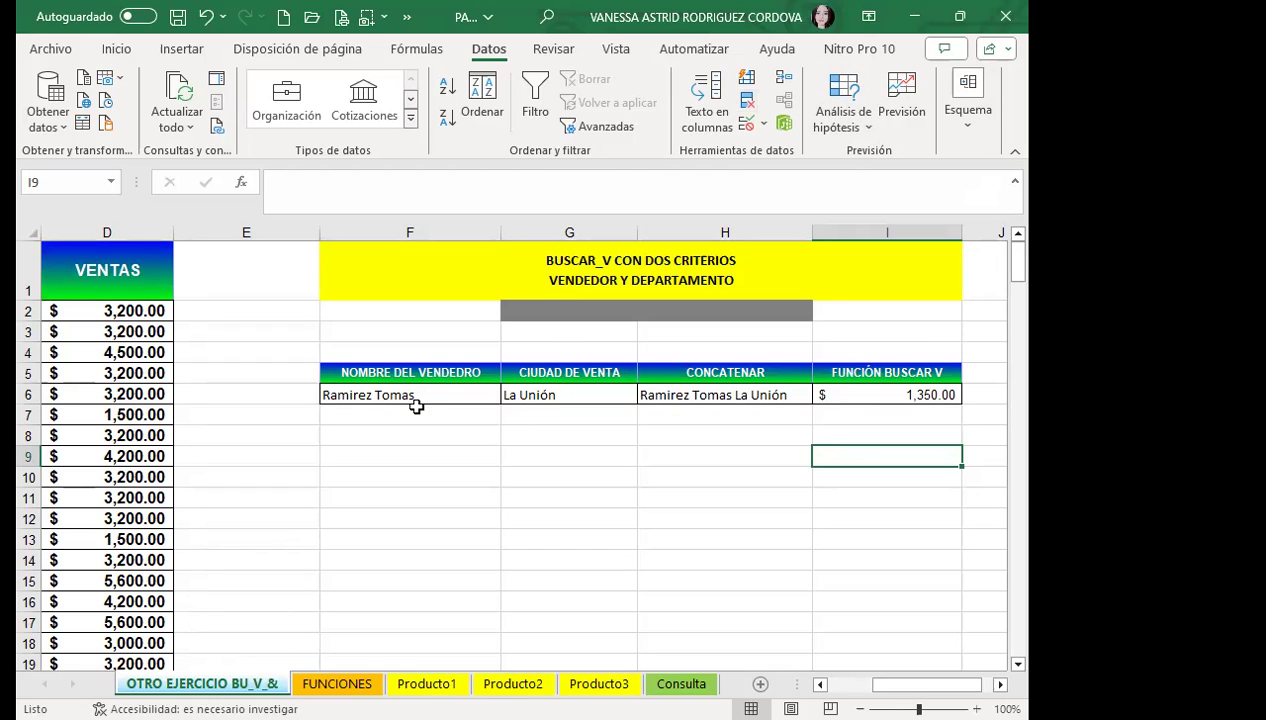
Copy the lookup table block F5:I6 and paste a duplicate at F9
{"action": "left_click_drag", "start_coordinate": [402, 361], "coordinate": [866, 396]}
{"action": "left_click", "coordinate": [745, 396]}
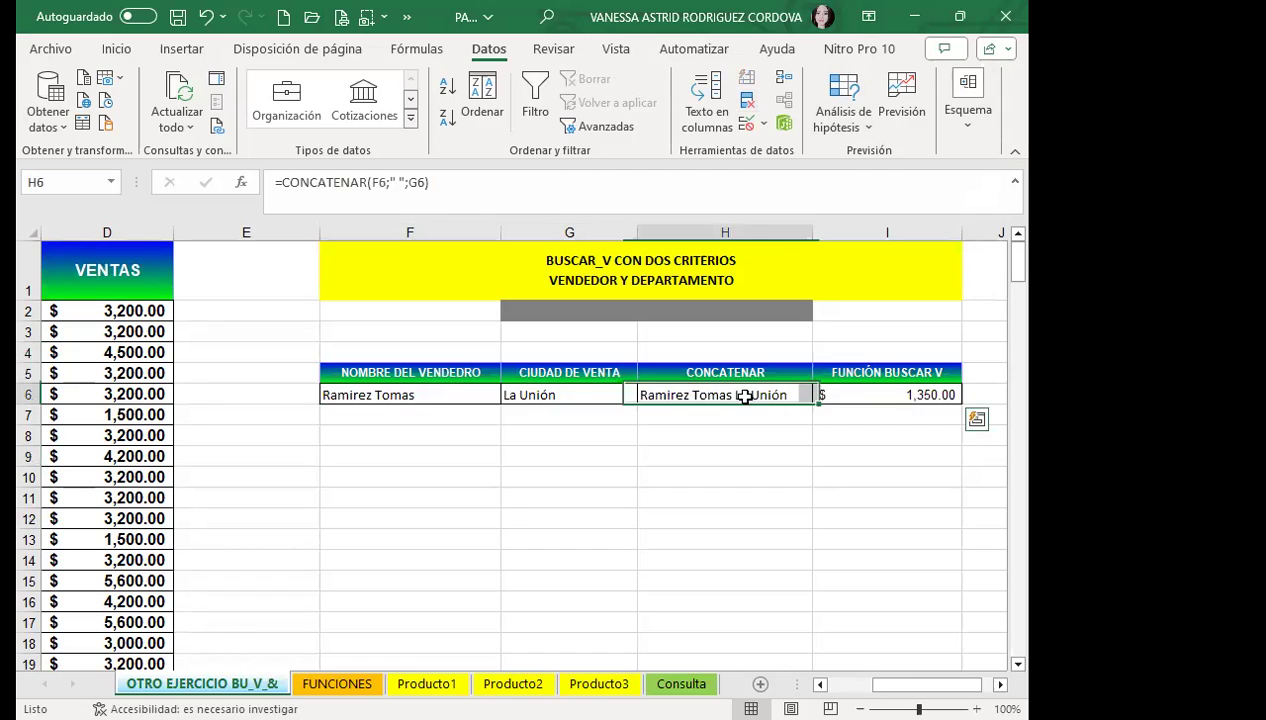
{"action": "left_click_drag", "start_coordinate": [464, 372], "coordinate": [918, 396]}
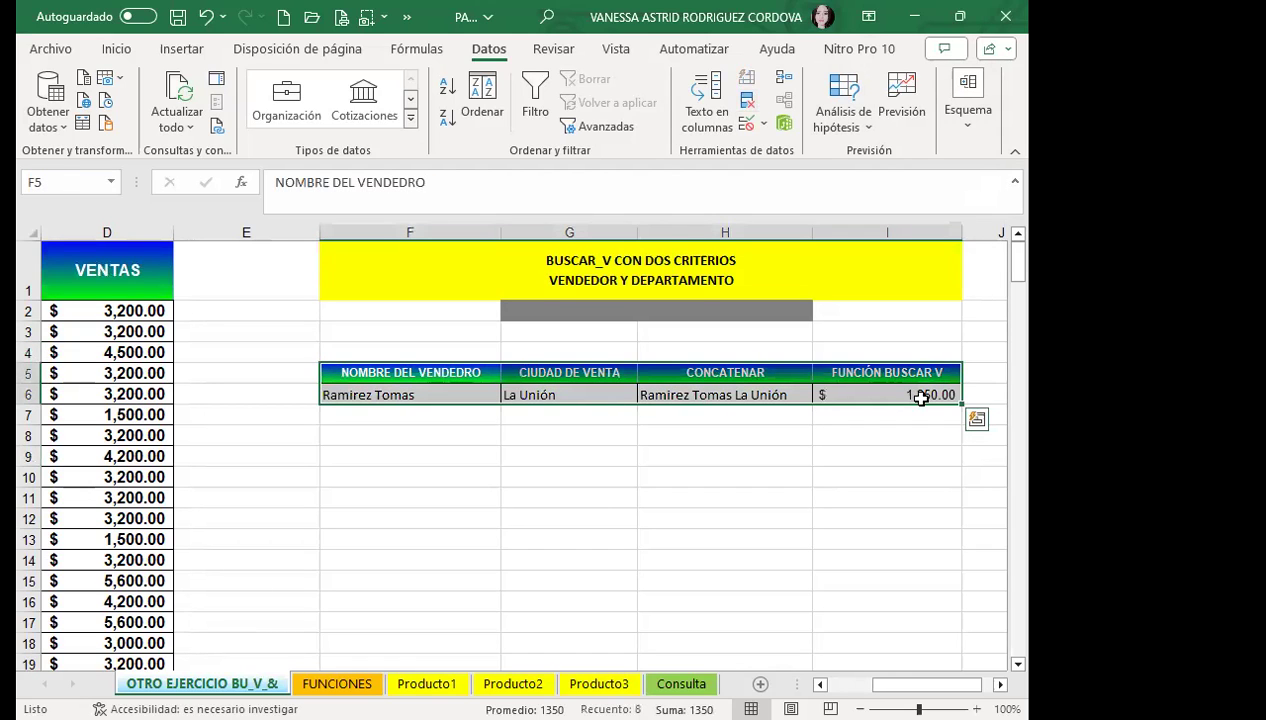
{"action": "key", "text": "ctrl+c"}
{"action": "left_click", "coordinate": [424, 457]}
{"action": "key", "text": "ctrl+v"}
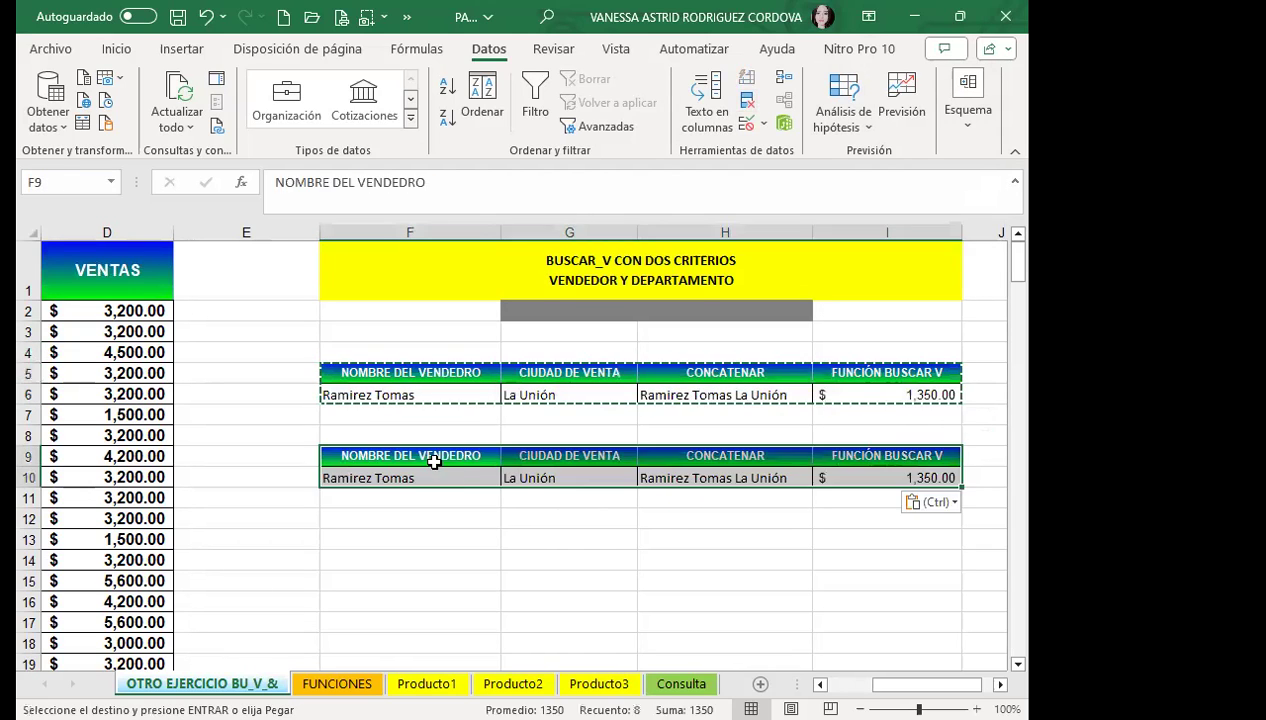
Clear the copy marquee and move on to the FUNCIONES sheet
{"action": "left_click", "coordinate": [448, 541]}
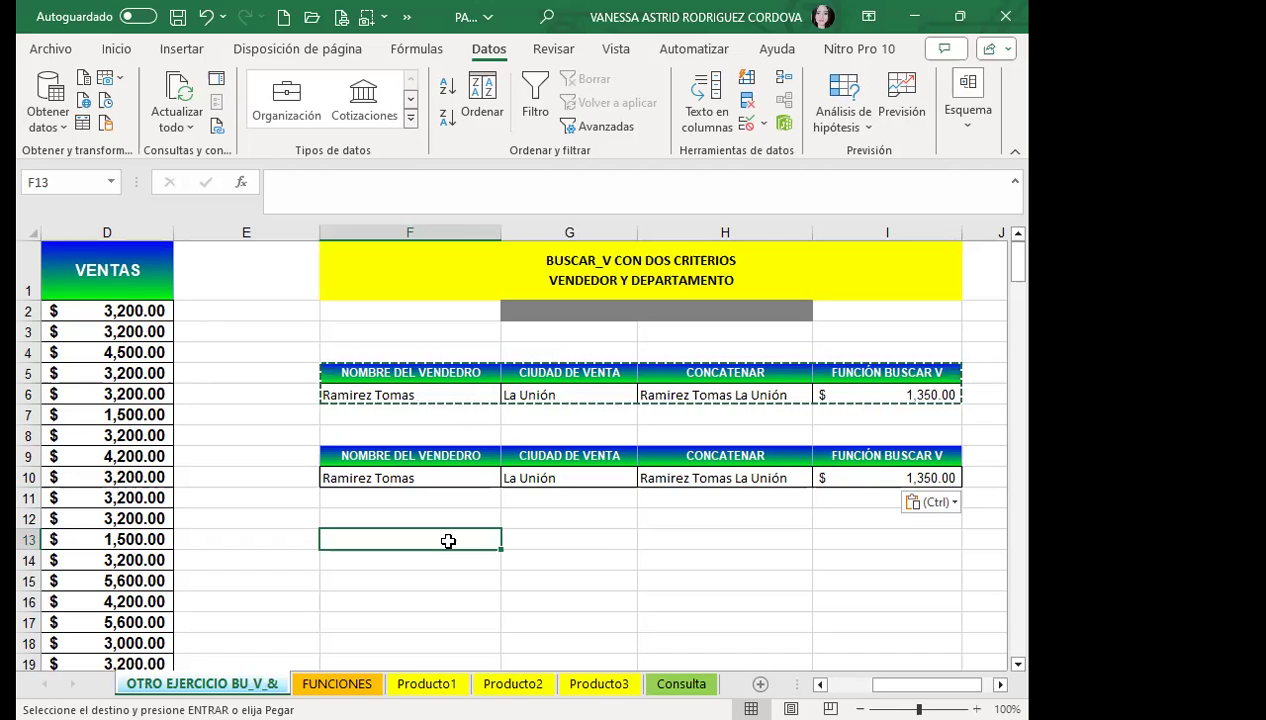
{"action": "key", "text": "Escape"}
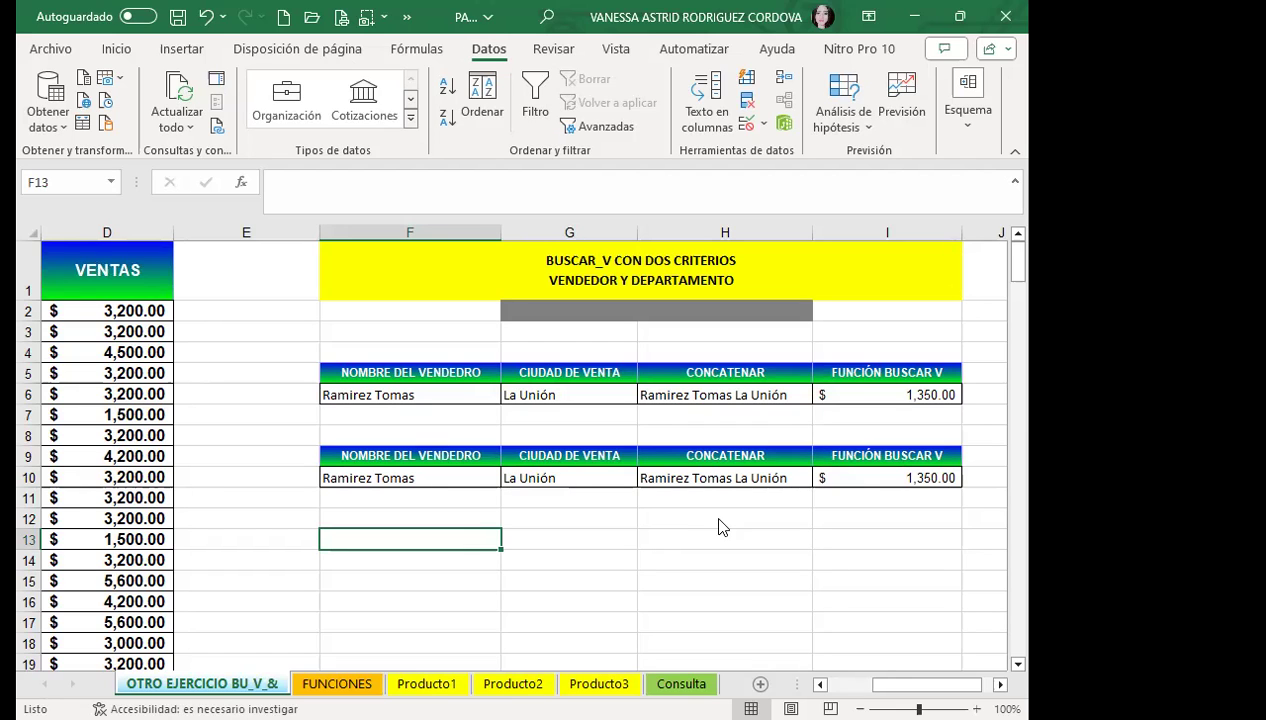
{"action": "key", "text": "ctrl+Page_Down"}
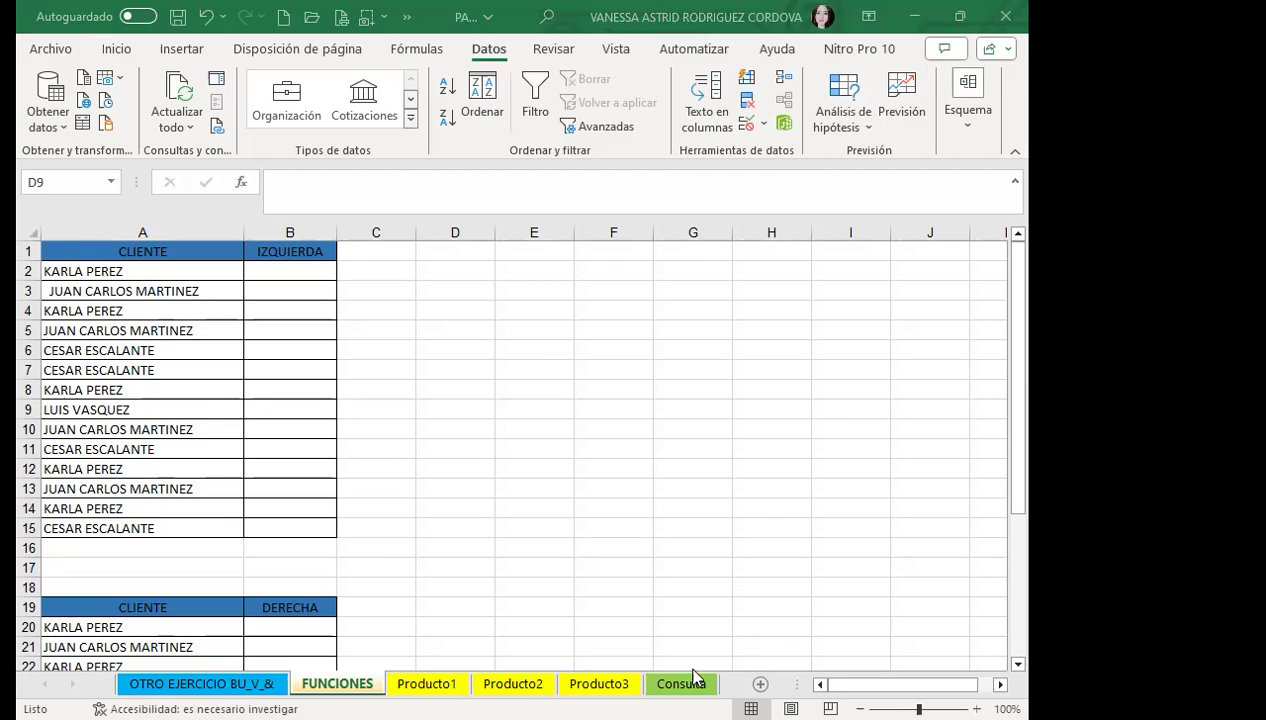
Enter =IZQUIERDA(A2;5) in B2 so it shows KARLA, then start =IZ in B3
{"action": "left_click", "coordinate": [287, 270]}
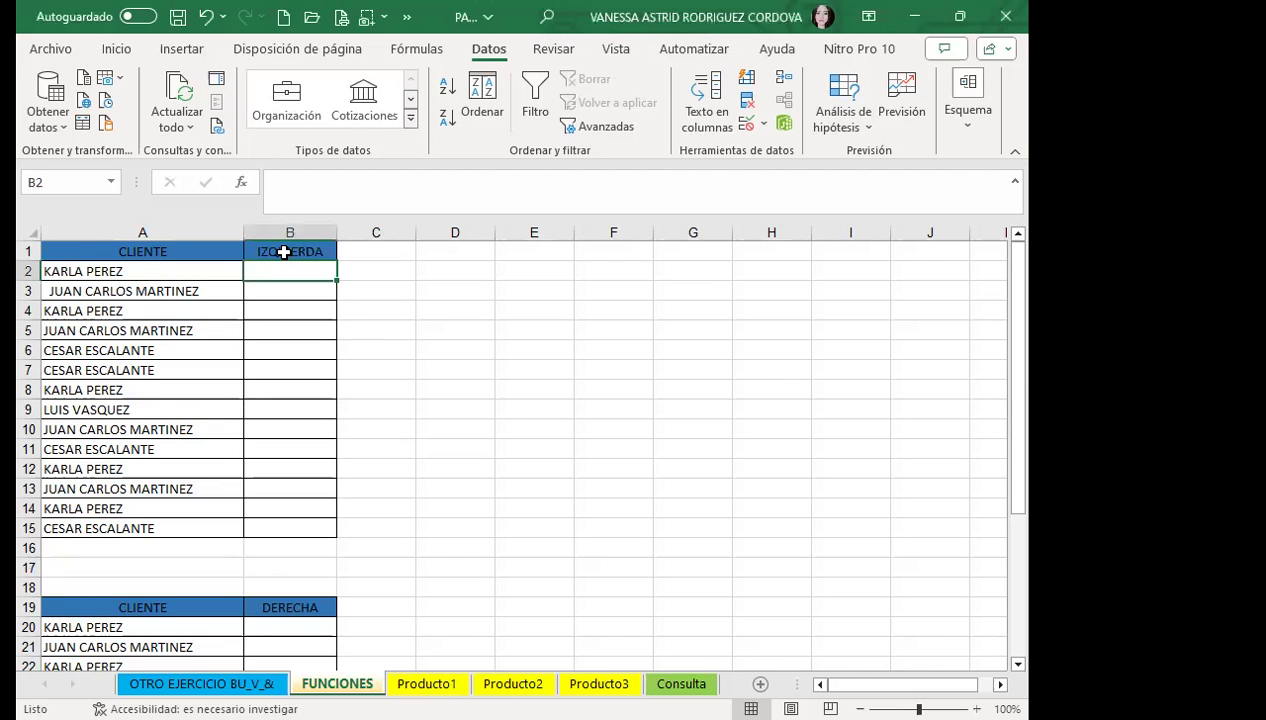
{"action": "type", "text": "=I"}
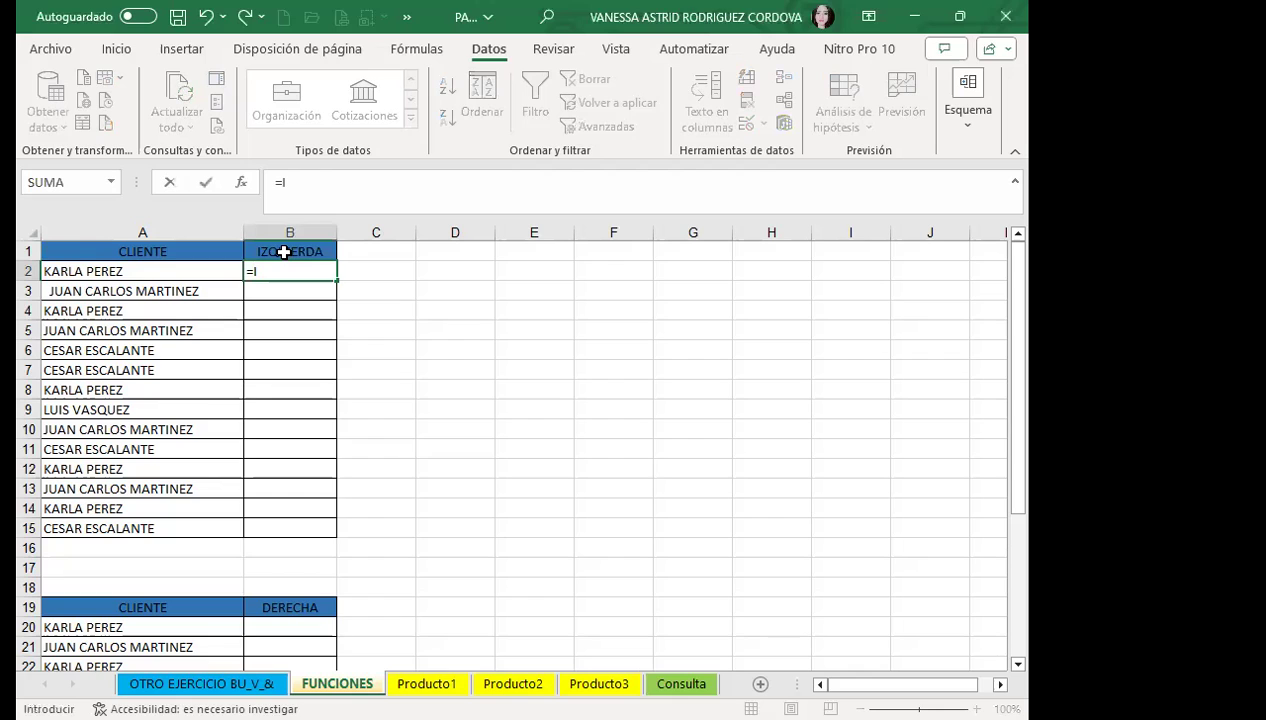
{"action": "type", "text": "Z"}
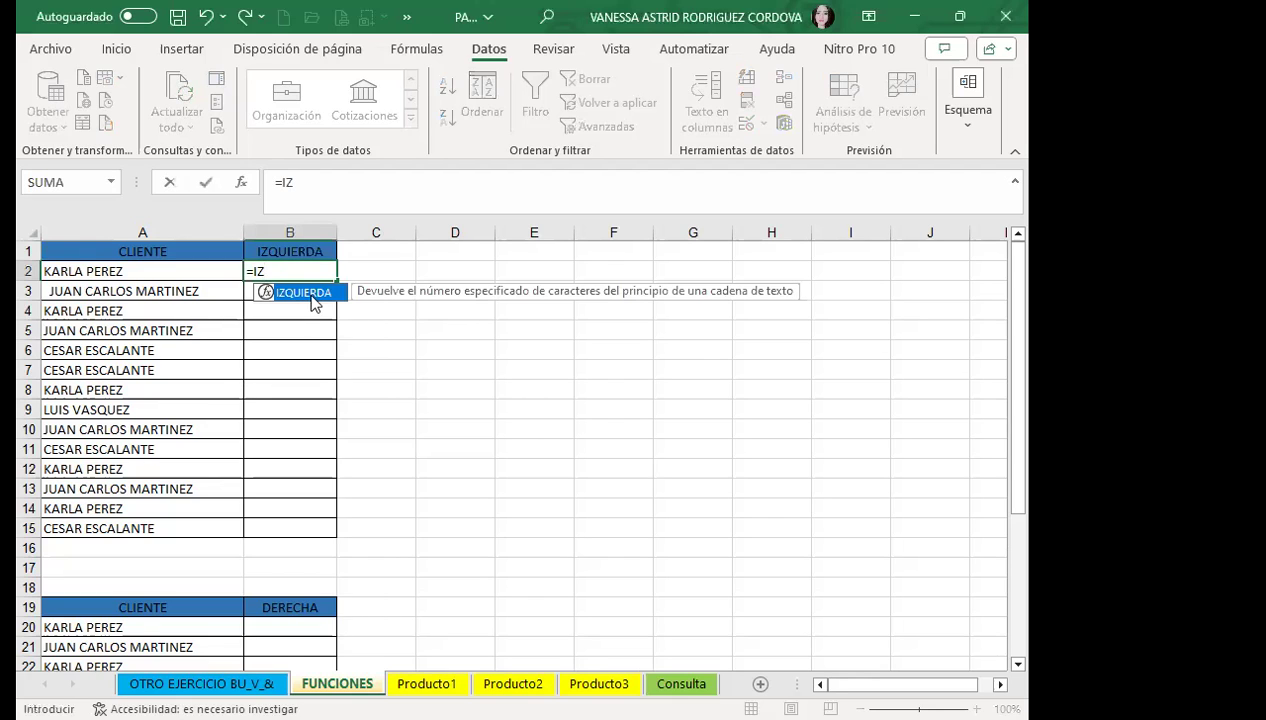
{"action": "double_click", "coordinate": [303, 293]}
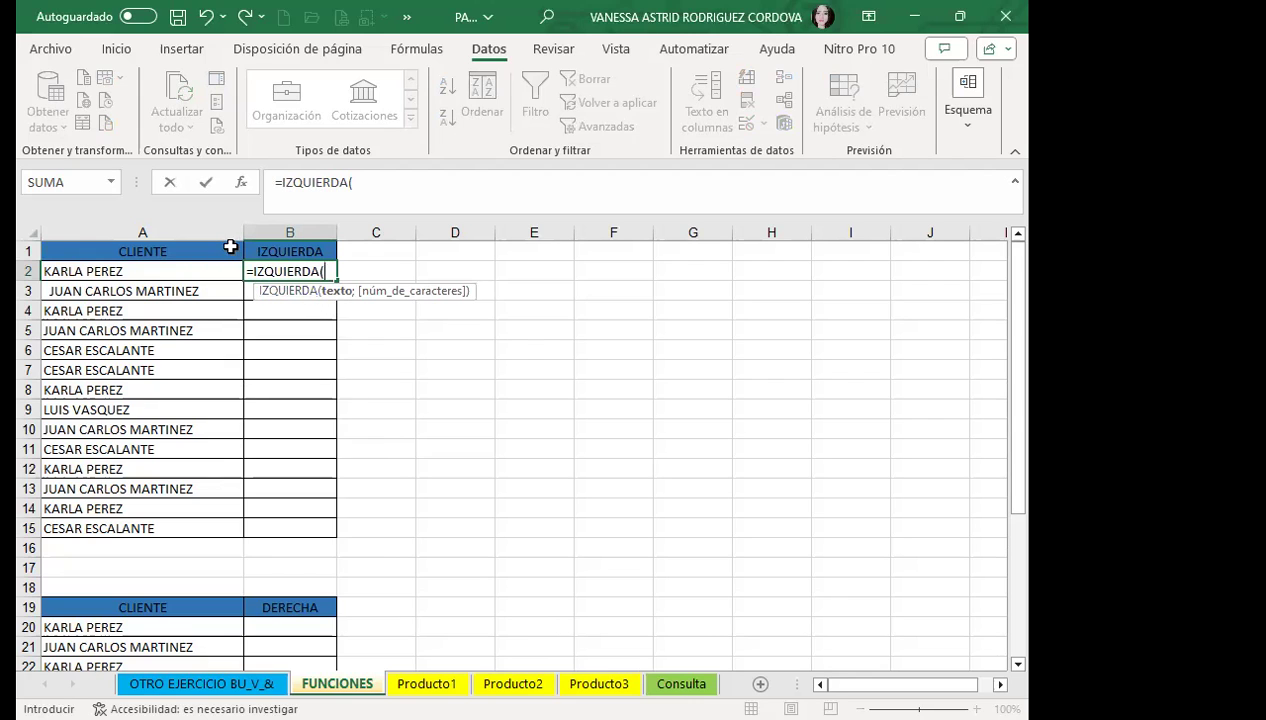
{"action": "left_click", "coordinate": [200, 270]}
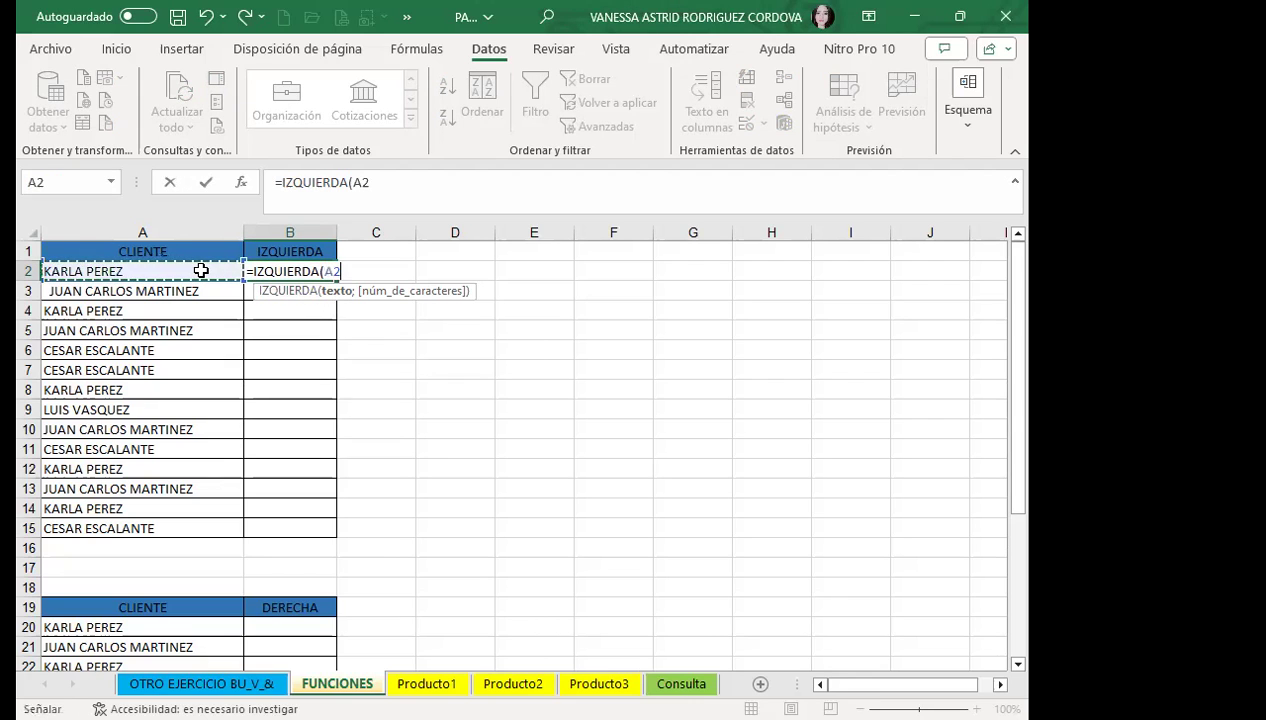
{"action": "type", "text": ";"}
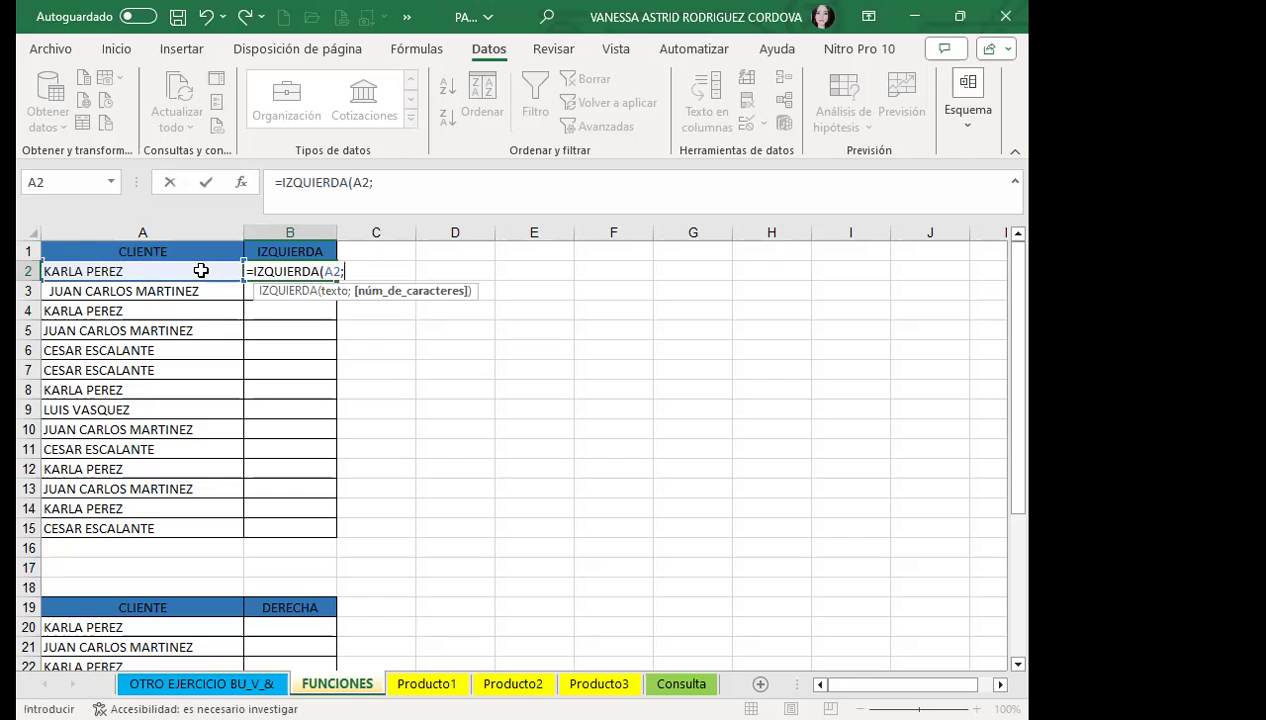
{"action": "type", "text": "5)"}
{"action": "key", "text": "Return"}
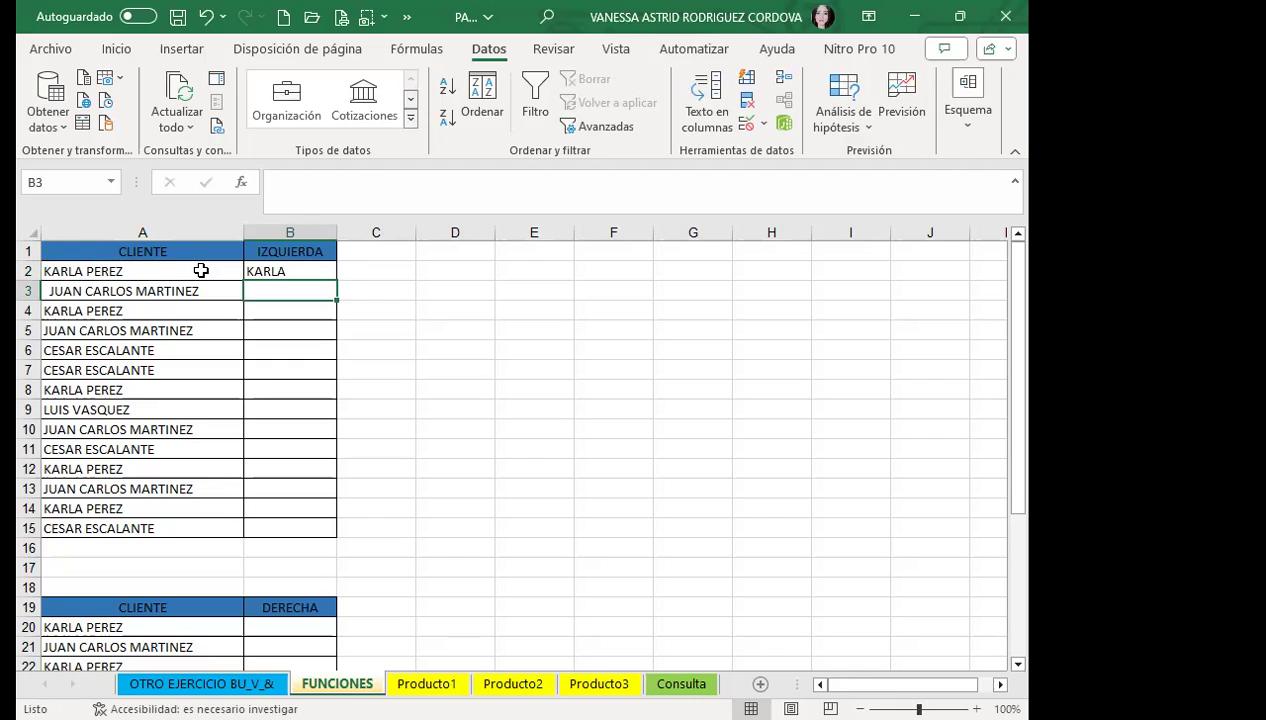
{"action": "type", "text": "=I"}
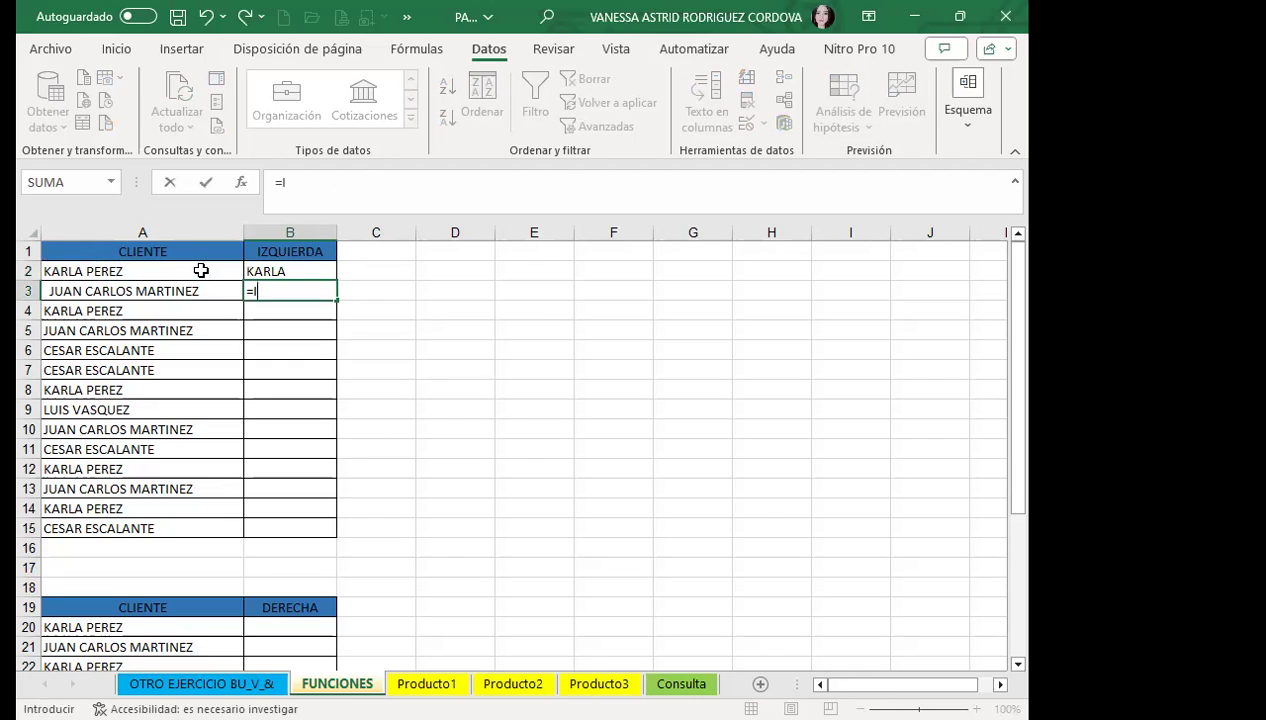
{"action": "type", "text": "Z"}
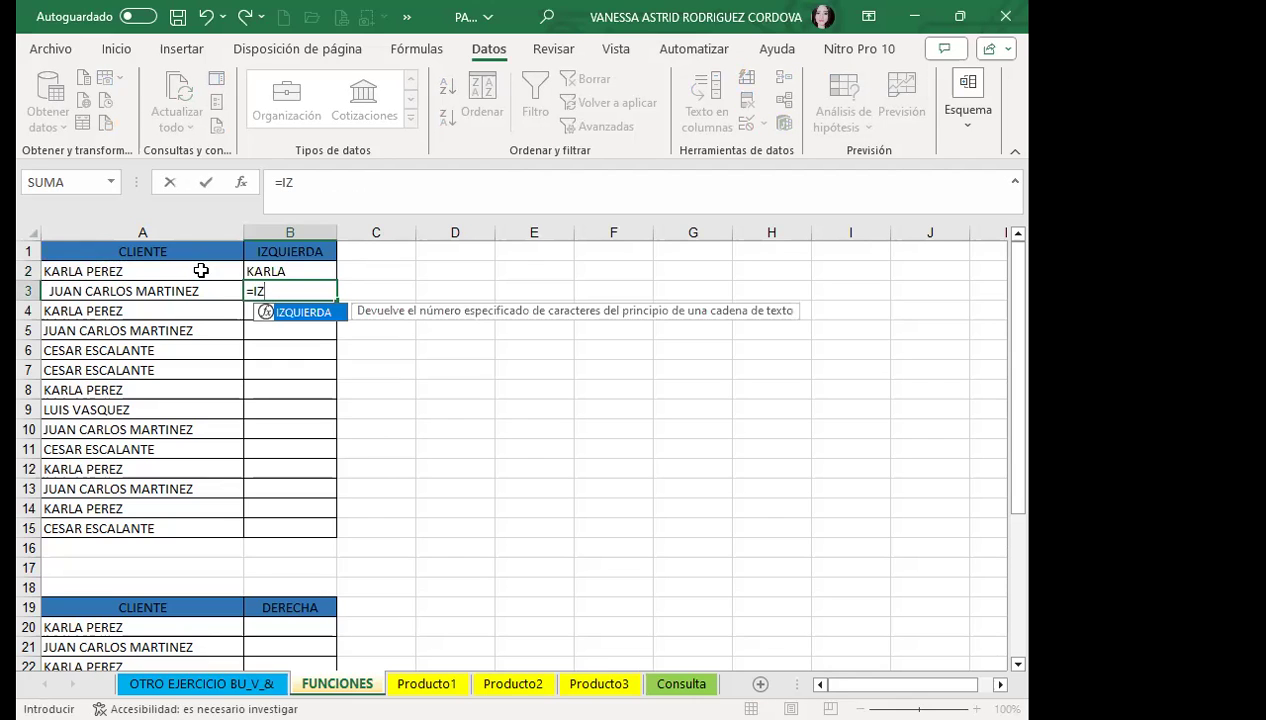
Complete =IZQUIERDA(A3;5) in B3
{"action": "double_click", "coordinate": [300, 313]}
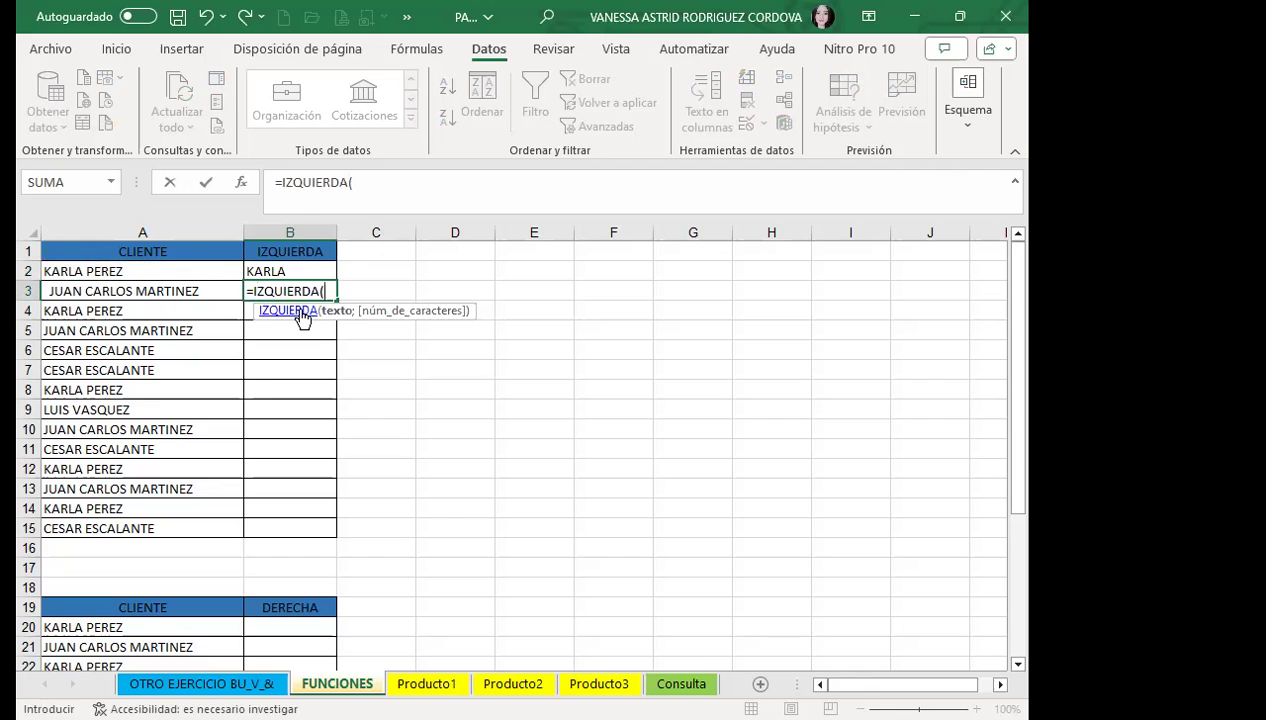
{"action": "left_click", "coordinate": [165, 290]}
{"action": "type", "text": ";"}
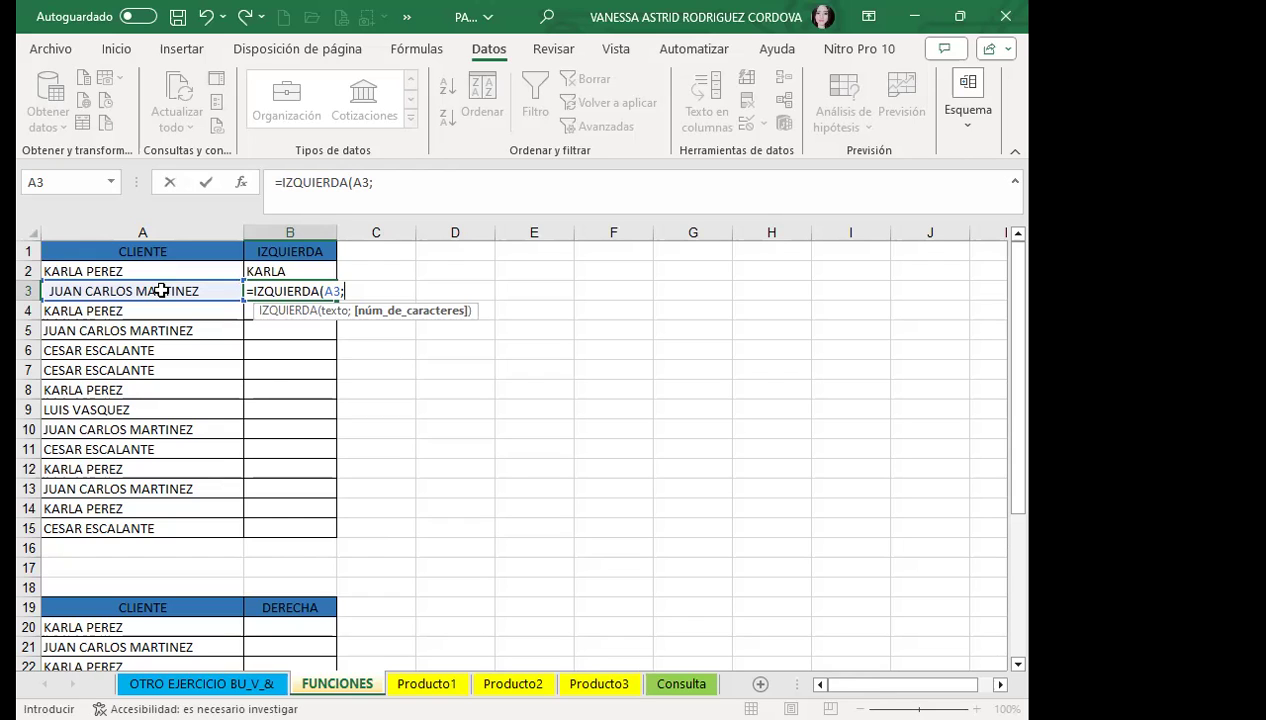
{"action": "type", "text": "5)"}
{"action": "key", "text": "Return"}
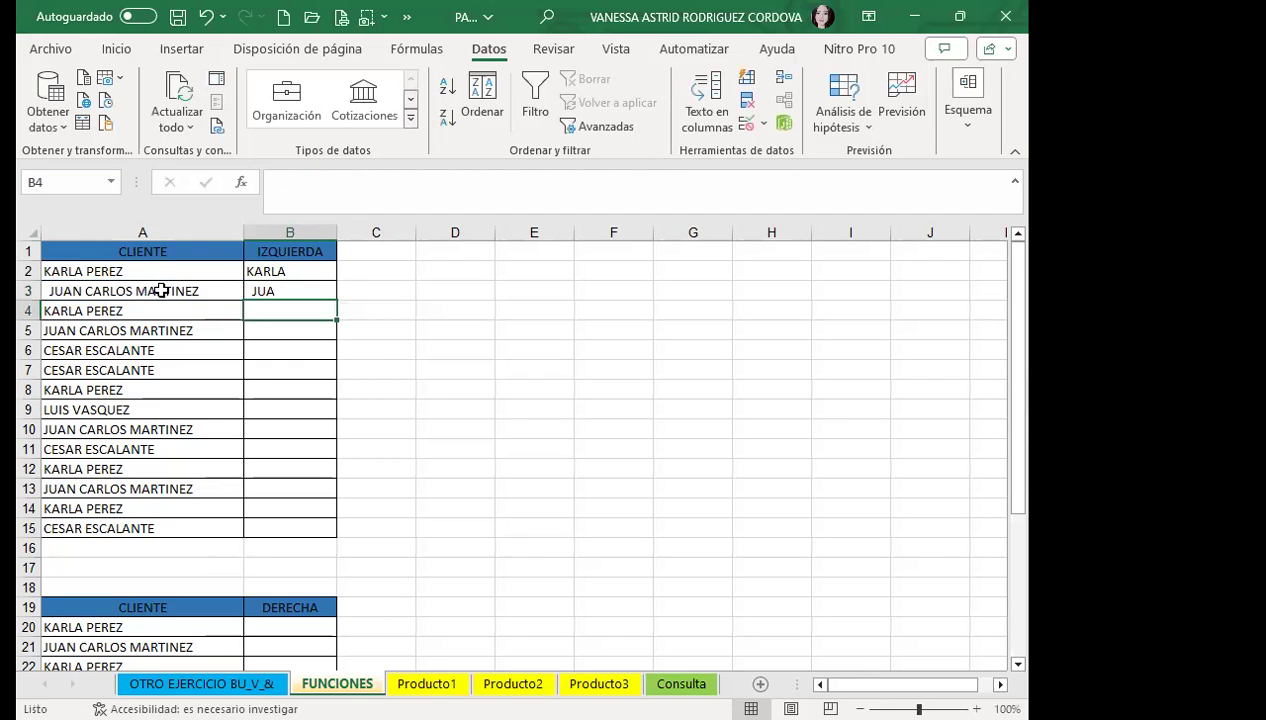
Inspect A3's leading space, which explains why B3 returns only JUA
{"action": "left_click", "coordinate": [110, 292]}
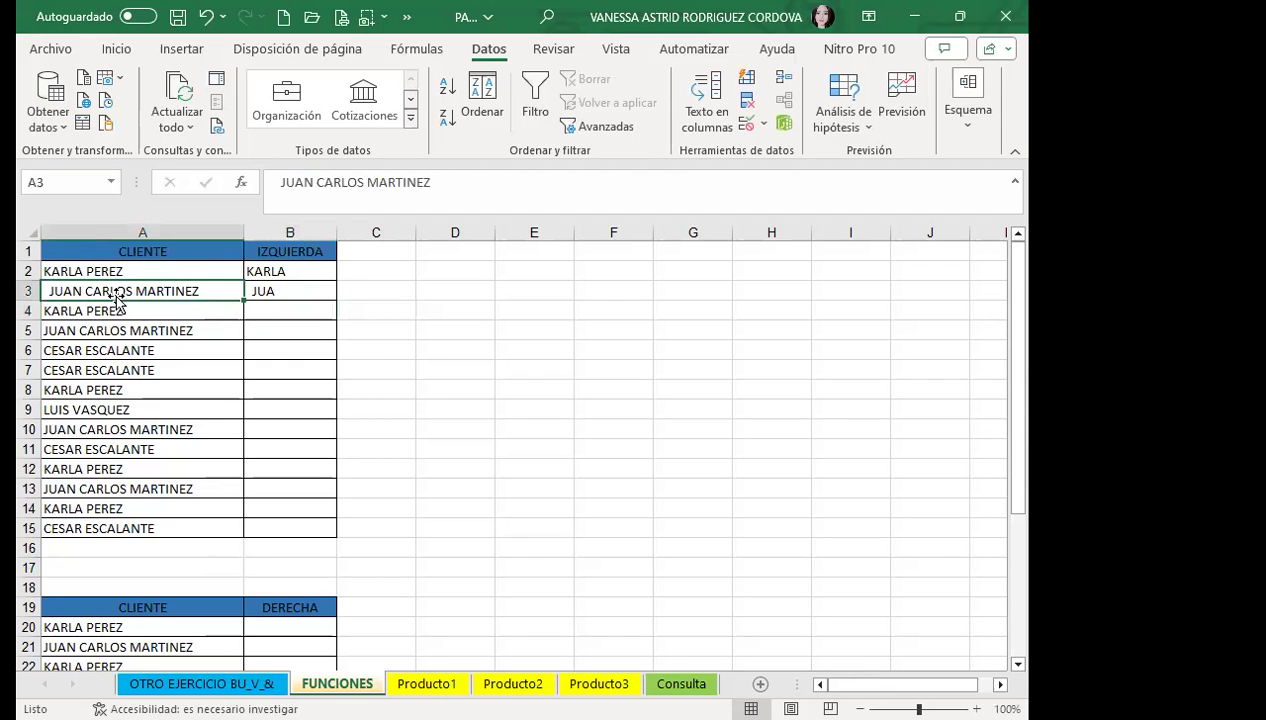
{"action": "left_click", "coordinate": [296, 298]}
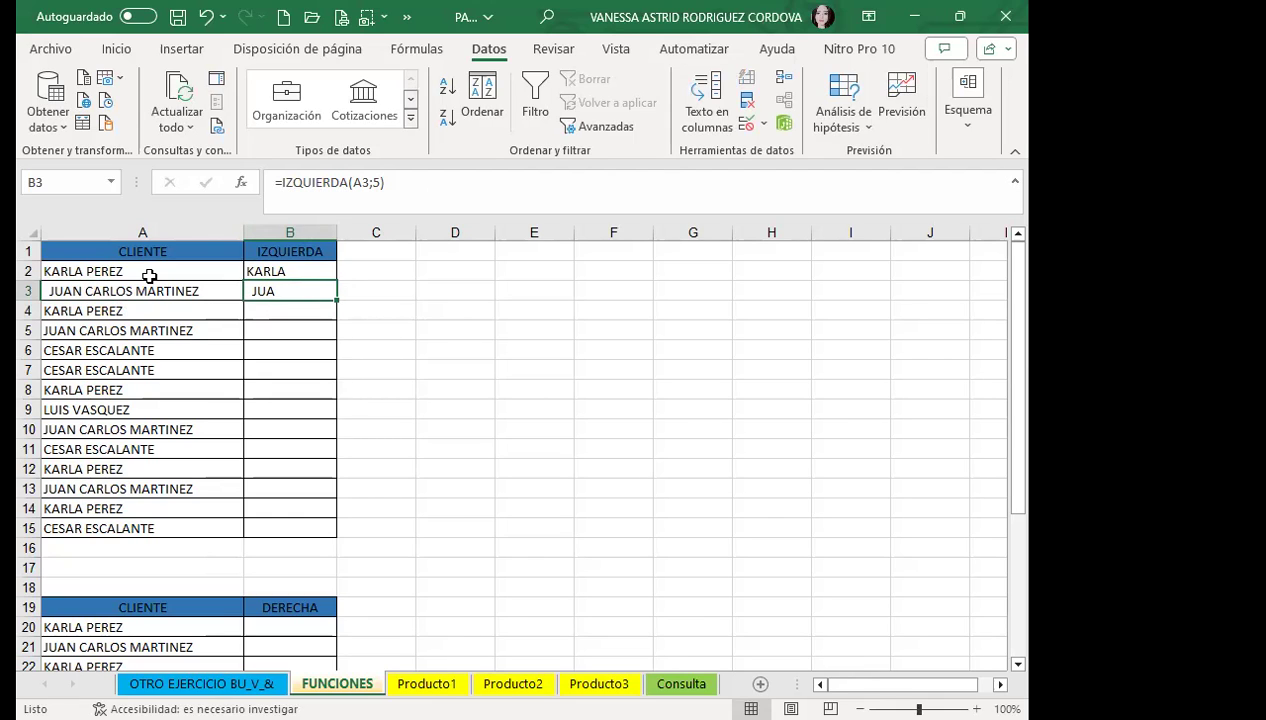
{"action": "left_click", "coordinate": [49, 291]}
{"action": "double_click", "coordinate": [49, 291]}
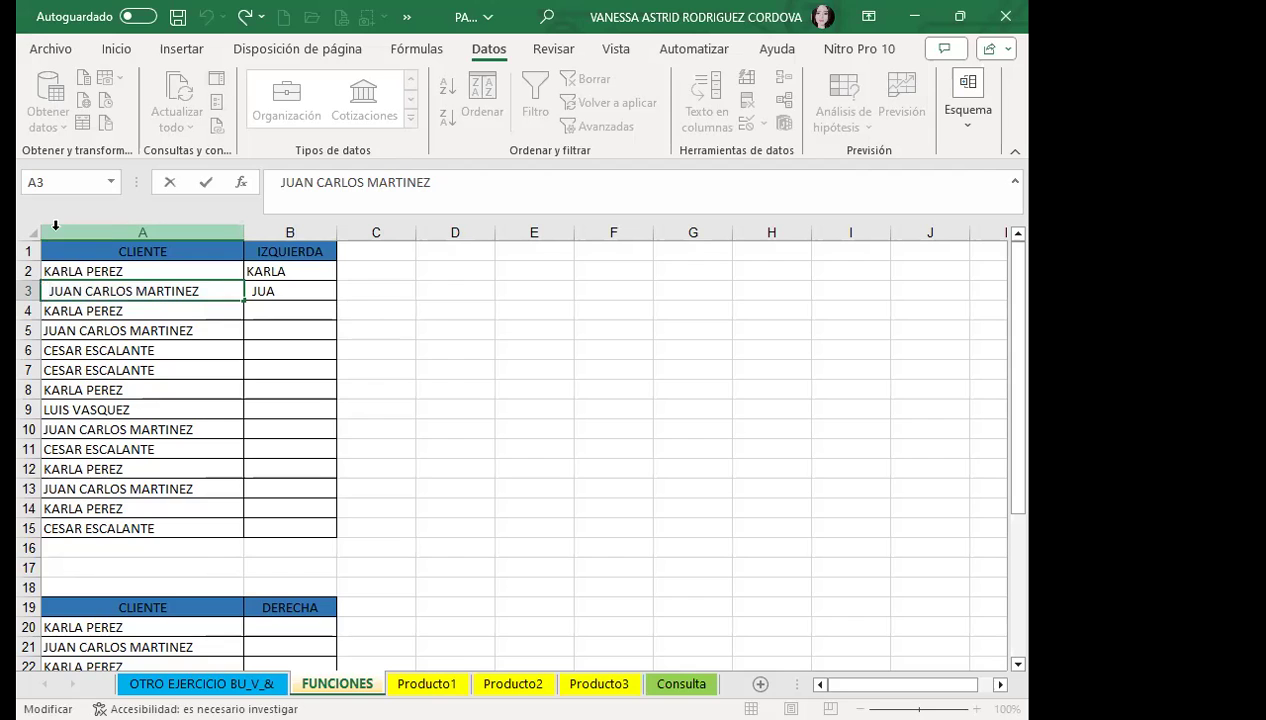
{"action": "key", "text": "Return"}
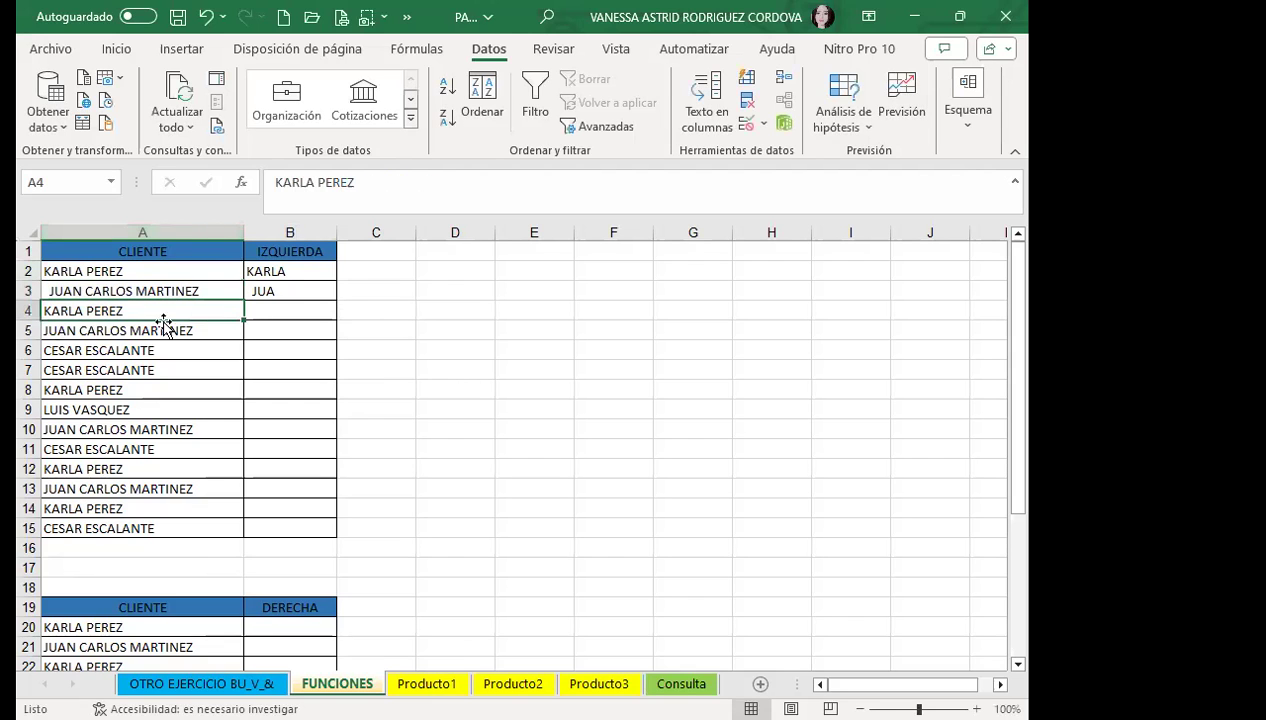
{"action": "left_click", "coordinate": [288, 291]}
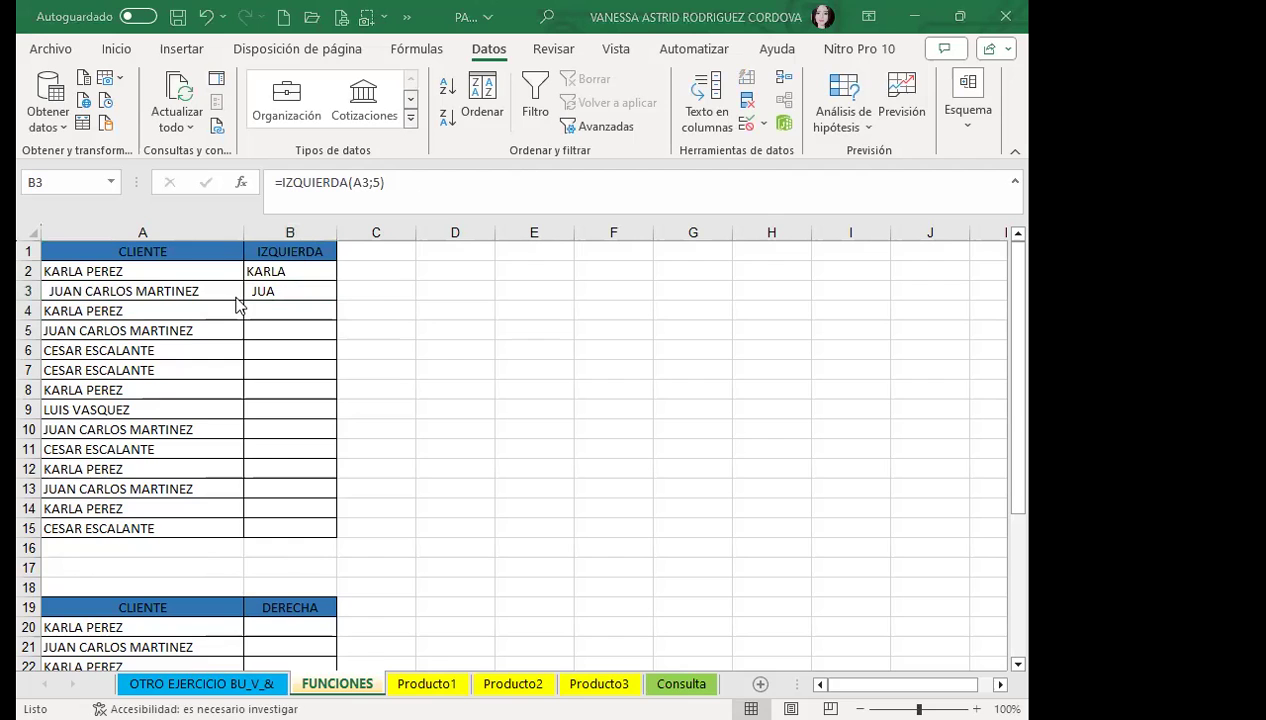
{"action": "scroll", "coordinate": [229, 519], "scroll_direction": "down", "scroll_amount": 3}
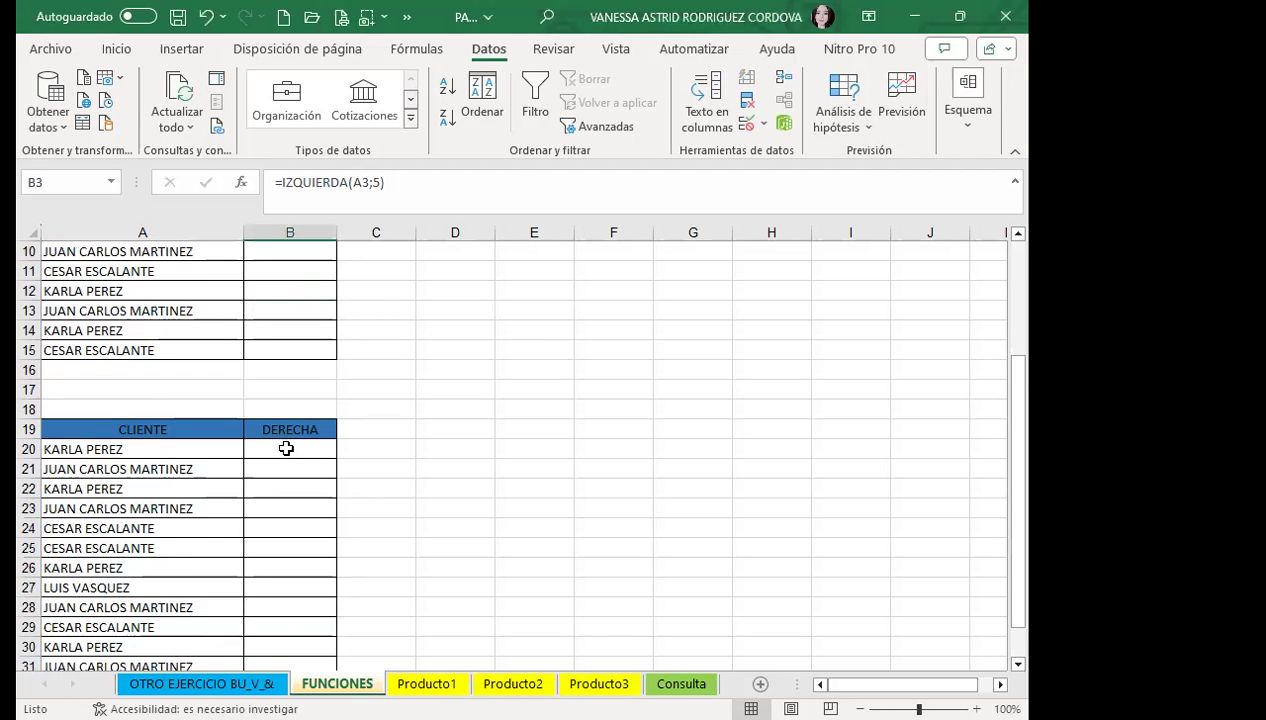
Enter =DERECHA(A20;8) in B20 to return the client's surname from A20
{"action": "scroll", "coordinate": [286, 447], "scroll_direction": "down", "scroll_amount": 1}
{"action": "left_click", "coordinate": [288, 391]}
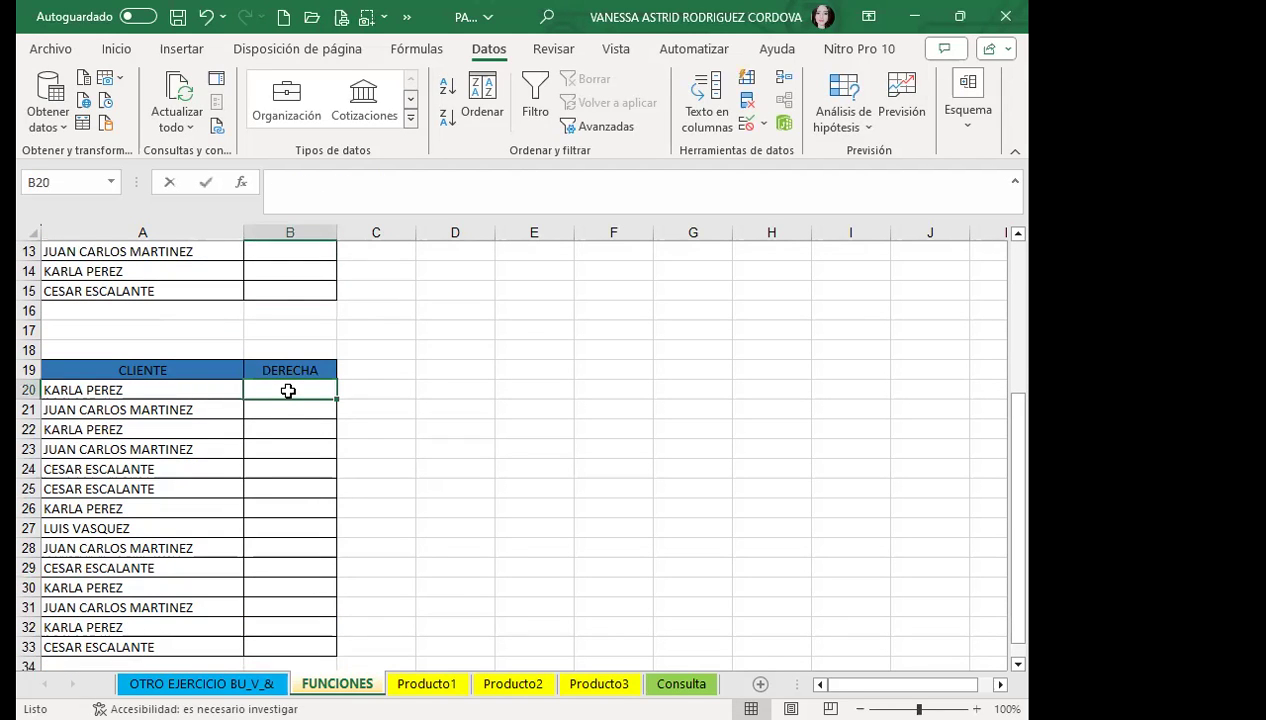
{"action": "type", "text": "=D"}
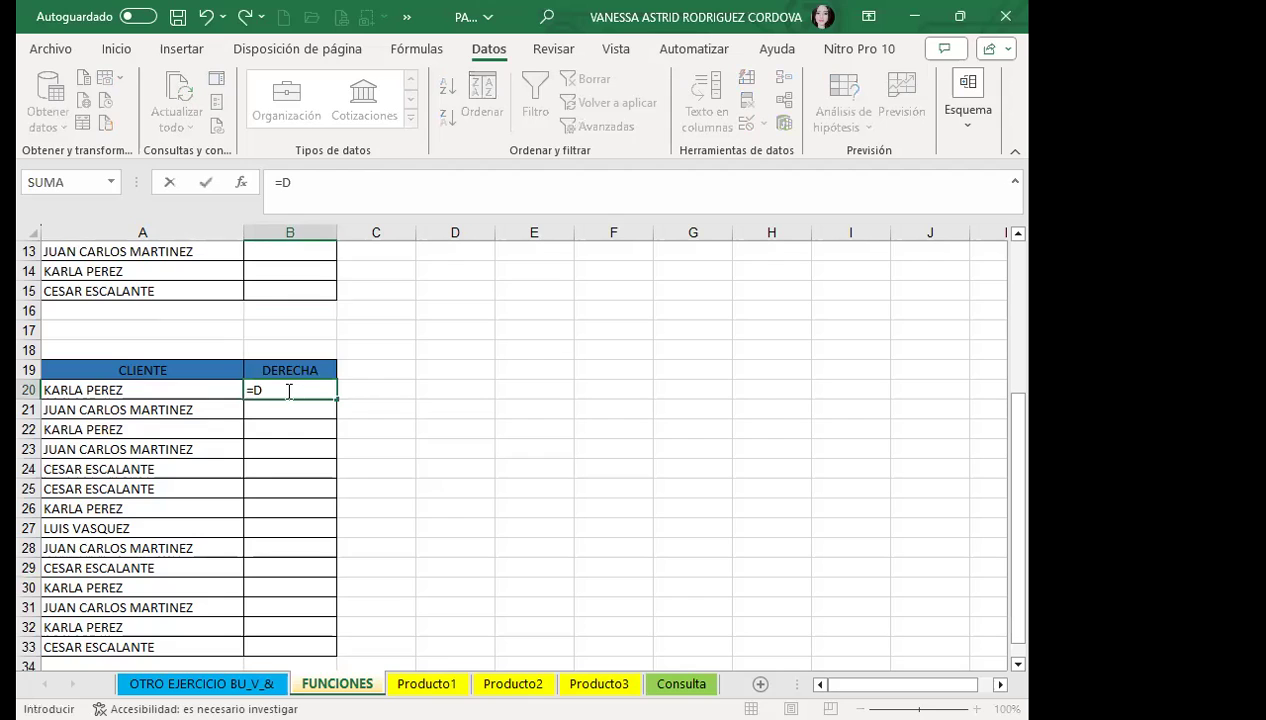
{"action": "type", "text": "ERECH"}
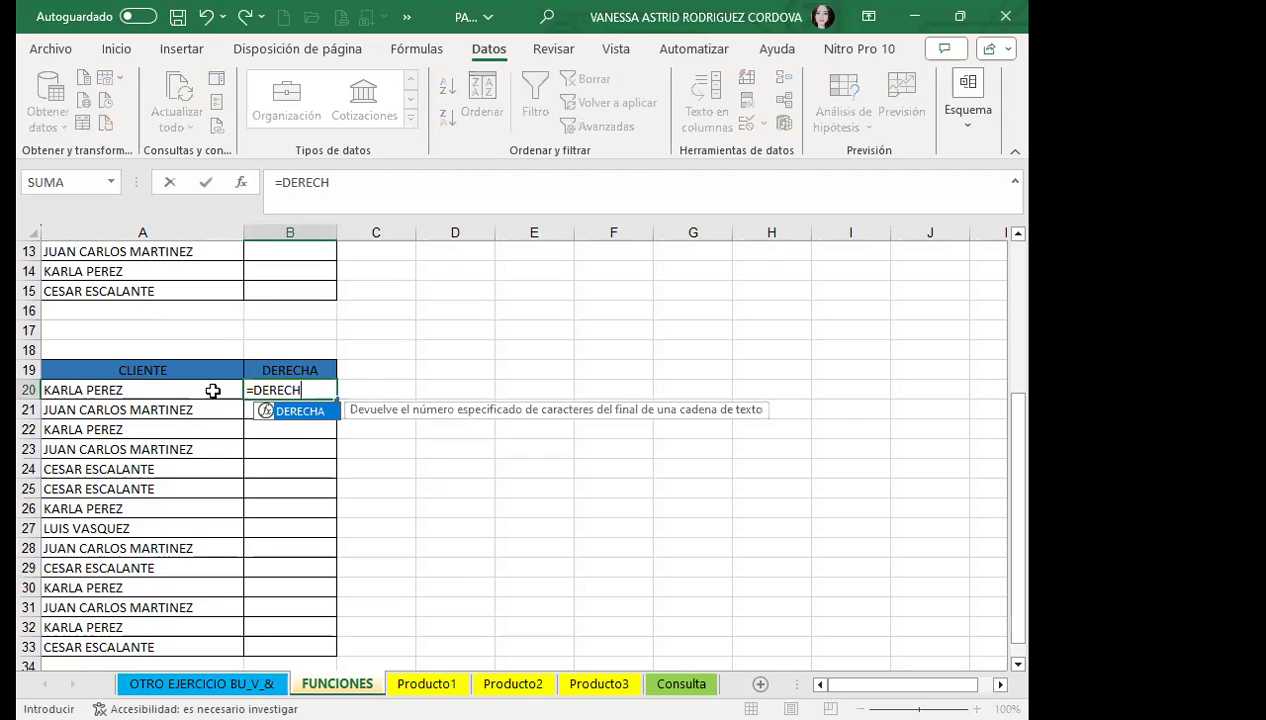
{"action": "type", "text": "A("}
{"action": "left_click", "coordinate": [195, 391]}
{"action": "type", "text": ";"}
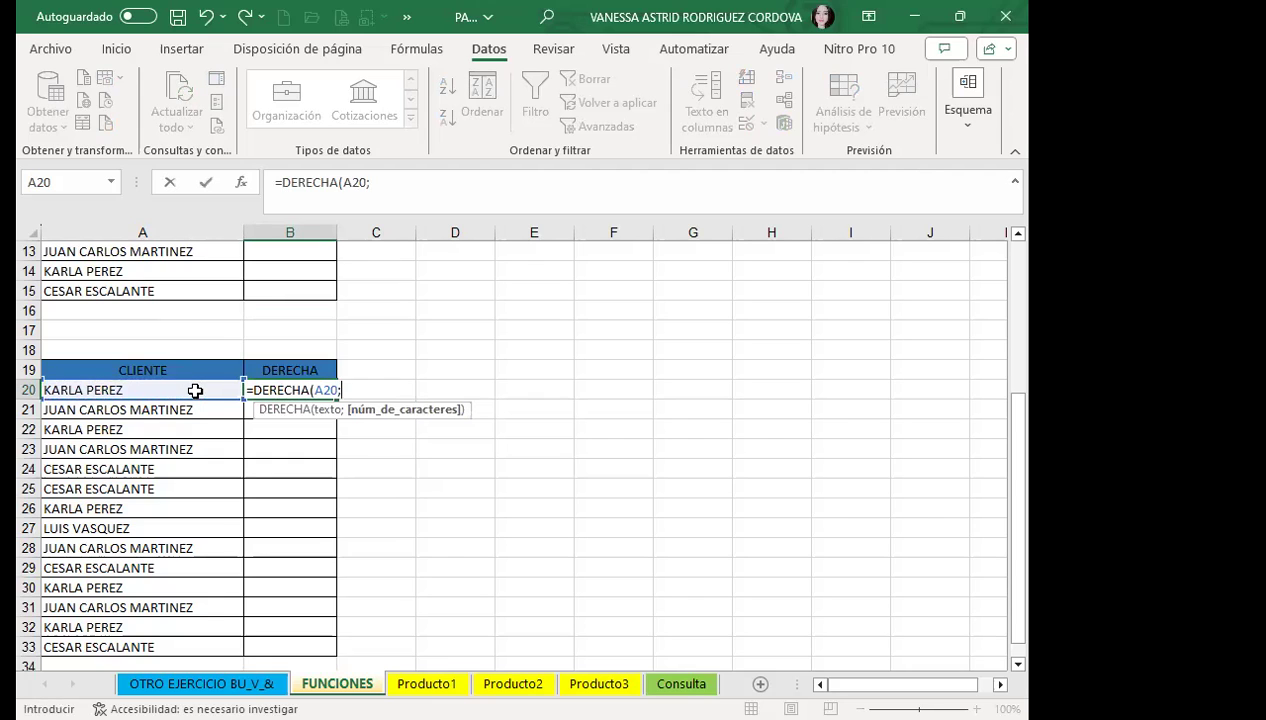
{"action": "type", "text": "8"}
{"action": "key", "text": "Return"}
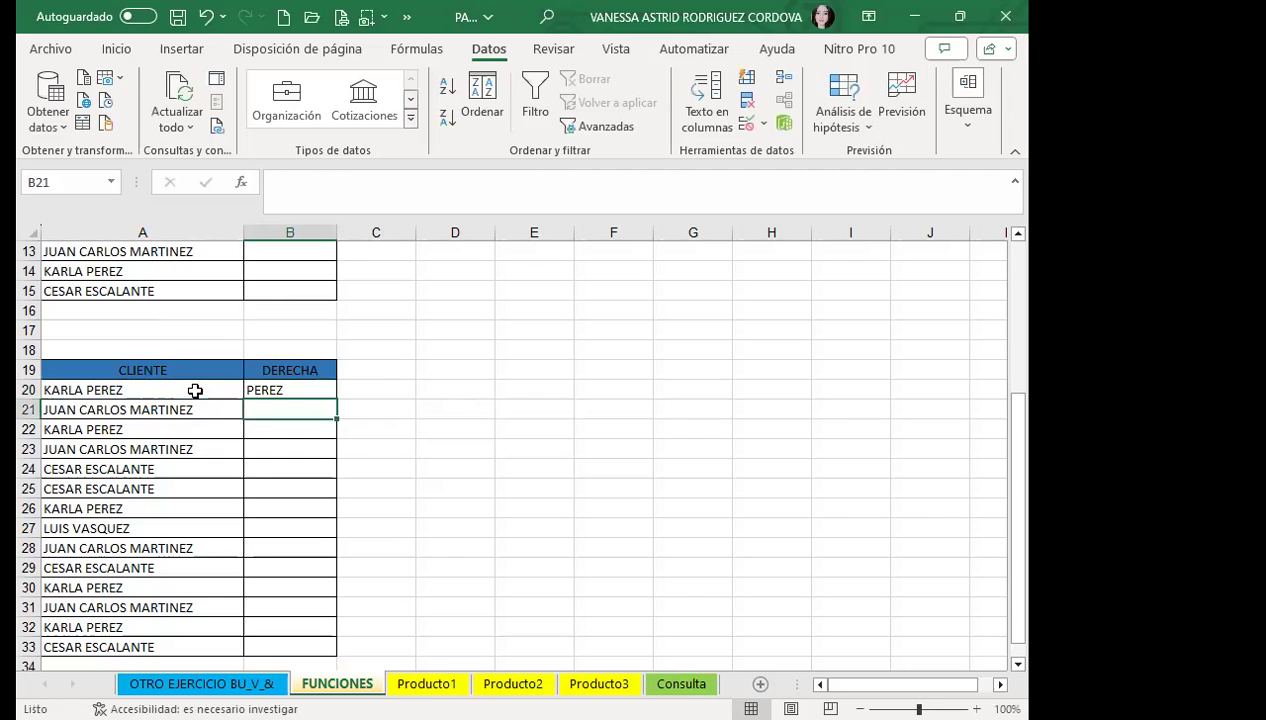
Review A20's text and B20's formula arguments, then copy B20
{"action": "left_click", "coordinate": [331, 383]}
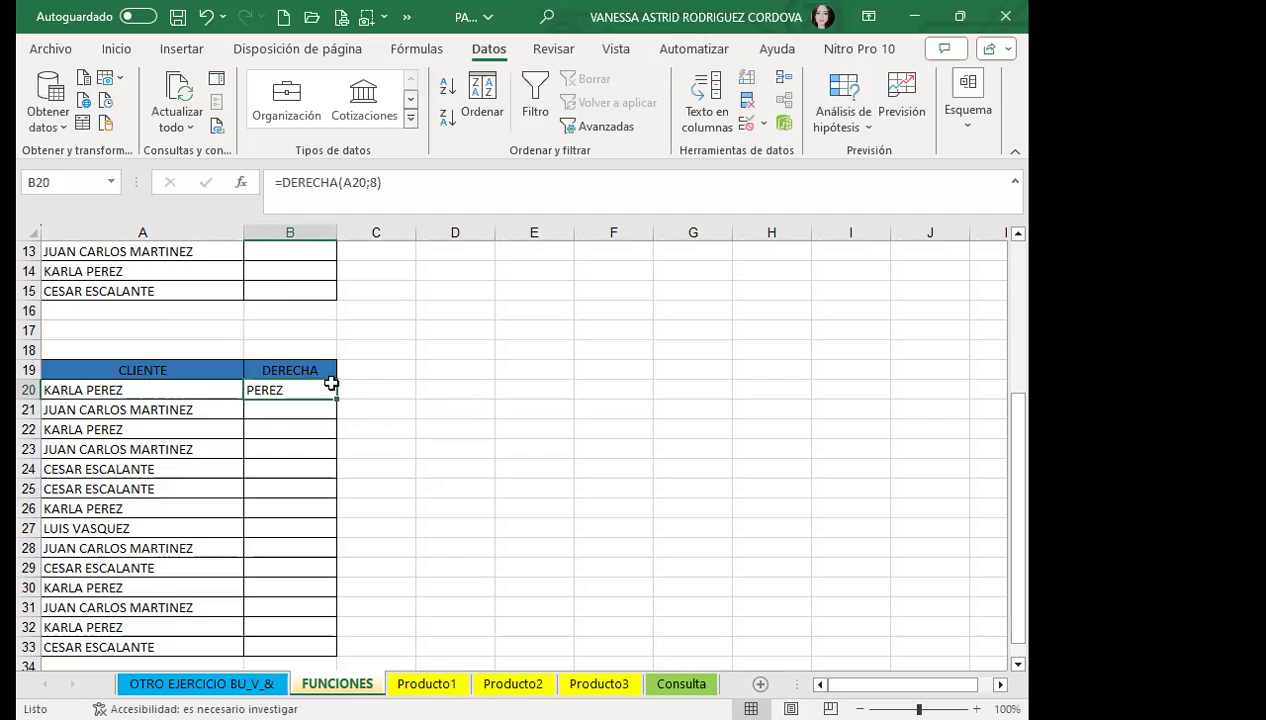
{"action": "left_click", "coordinate": [125, 389]}
{"action": "double_click", "coordinate": [125, 389]}
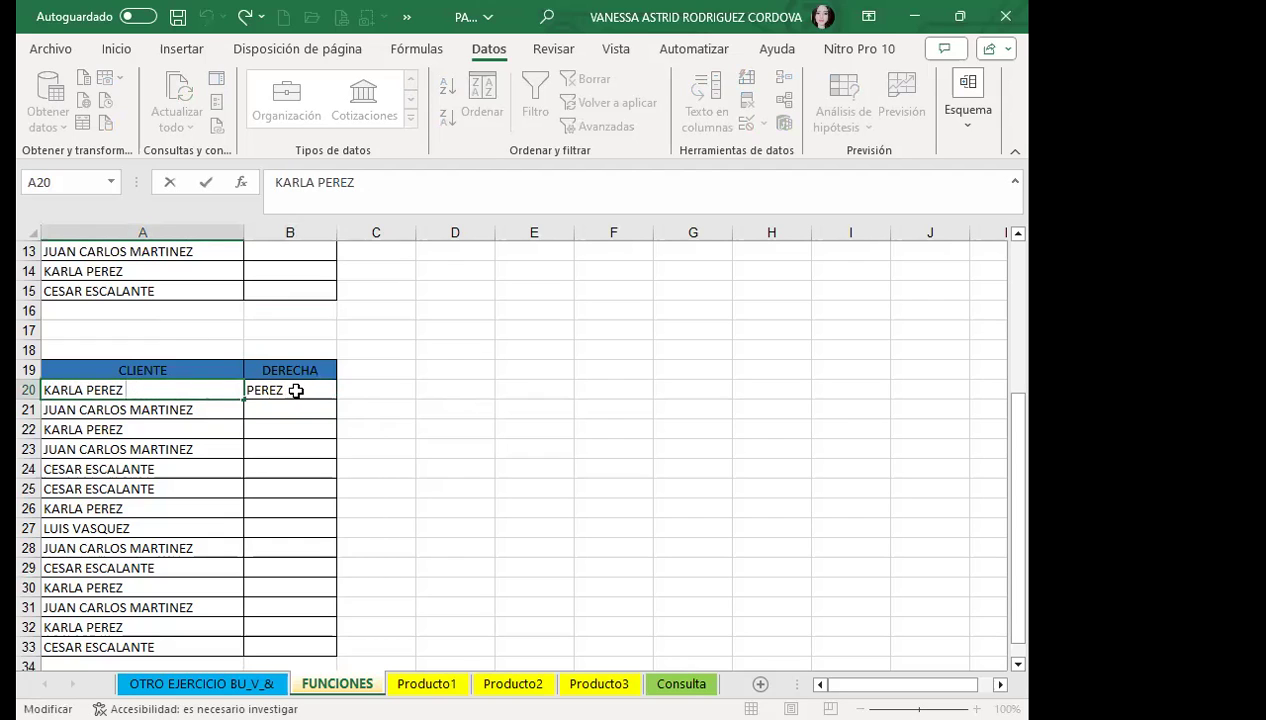
{"action": "key", "text": "Escape"}
{"action": "left_click", "coordinate": [293, 389]}
{"action": "double_click", "coordinate": [292, 389]}
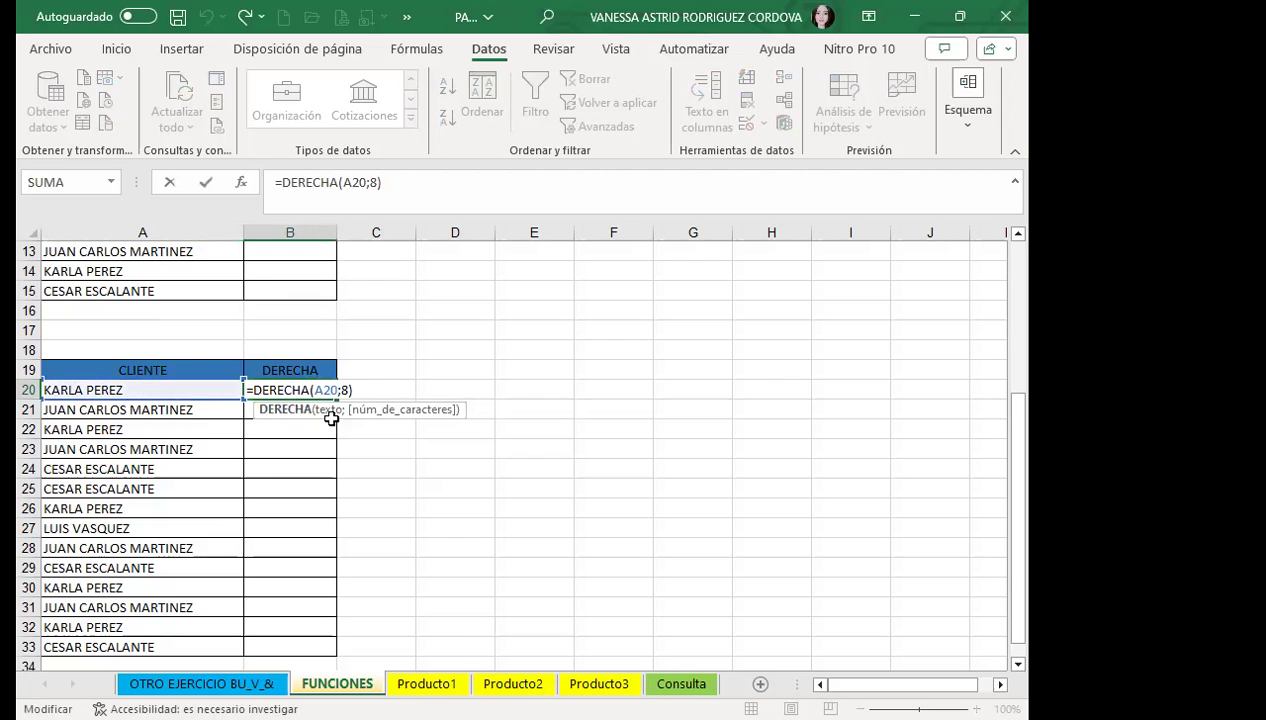
{"action": "key", "text": "Escape"}
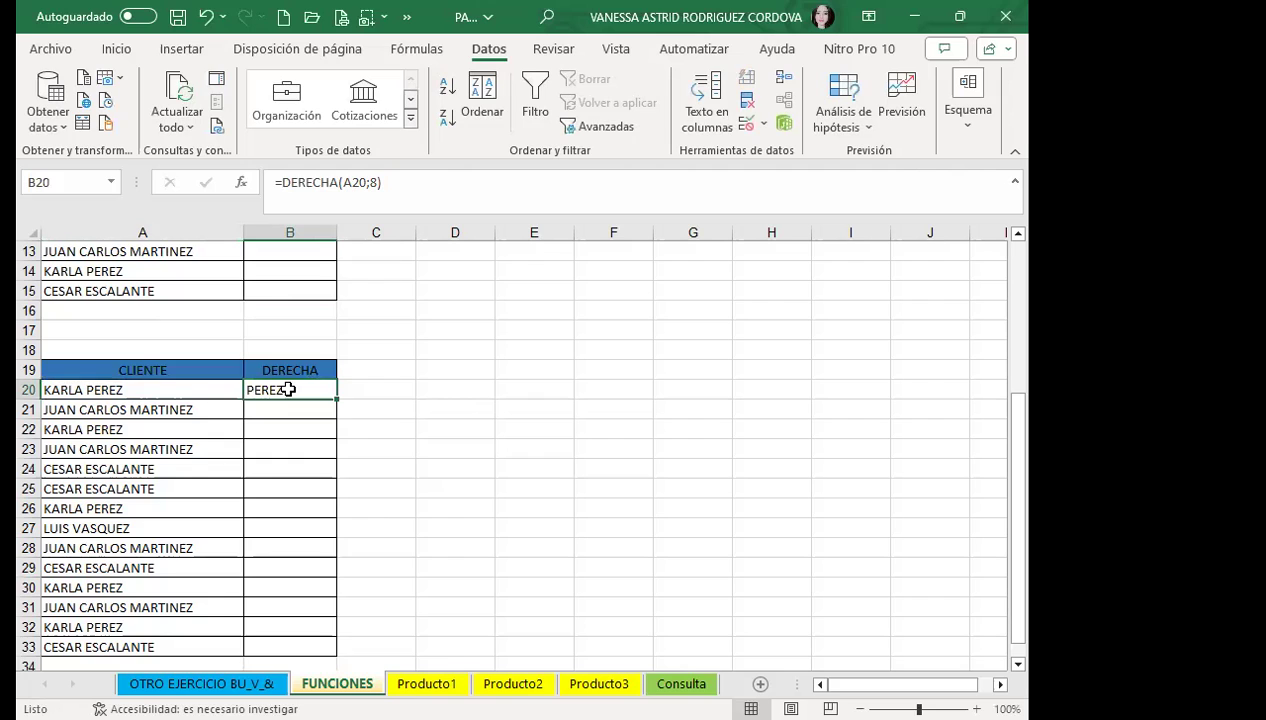
{"action": "key", "text": "ctrl+c"}
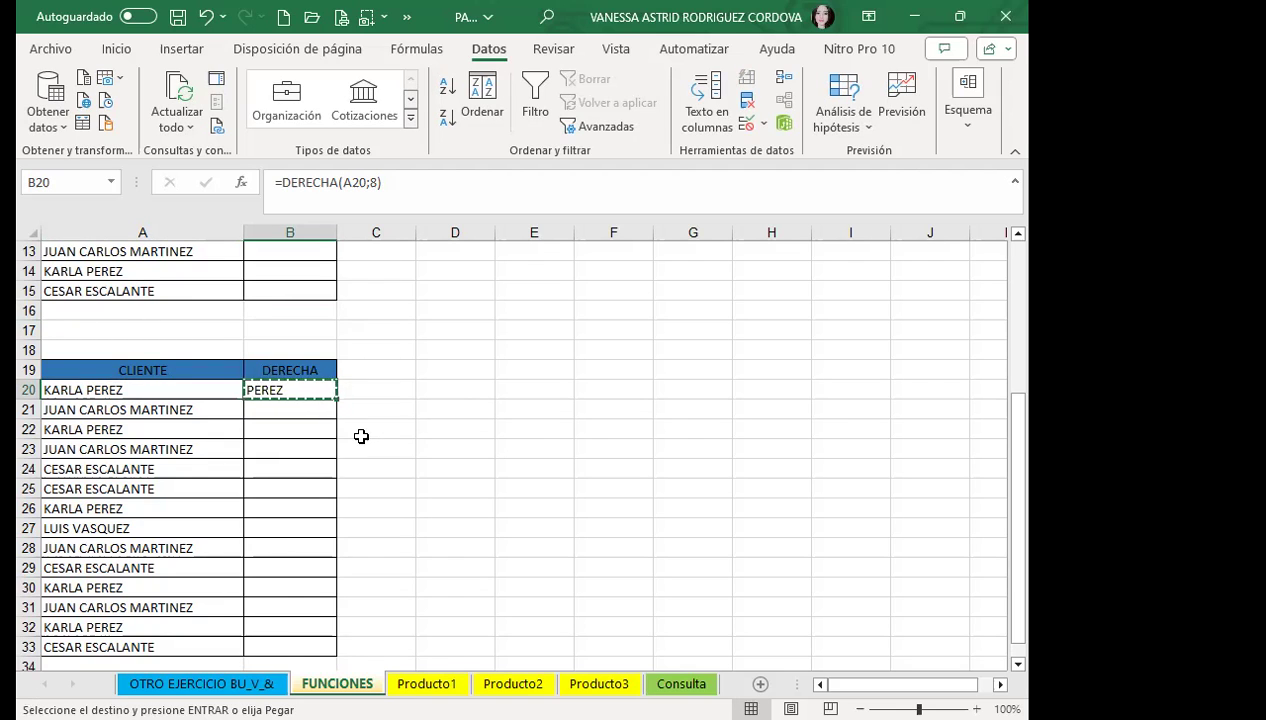
{"action": "key", "text": "Escape"}
Paste only the value of B20 into D20 as PEREZ
{"action": "key", "text": "ctrl+c"}
{"action": "left_click", "coordinate": [420, 383]}
{"action": "left_click", "coordinate": [118, 48]}
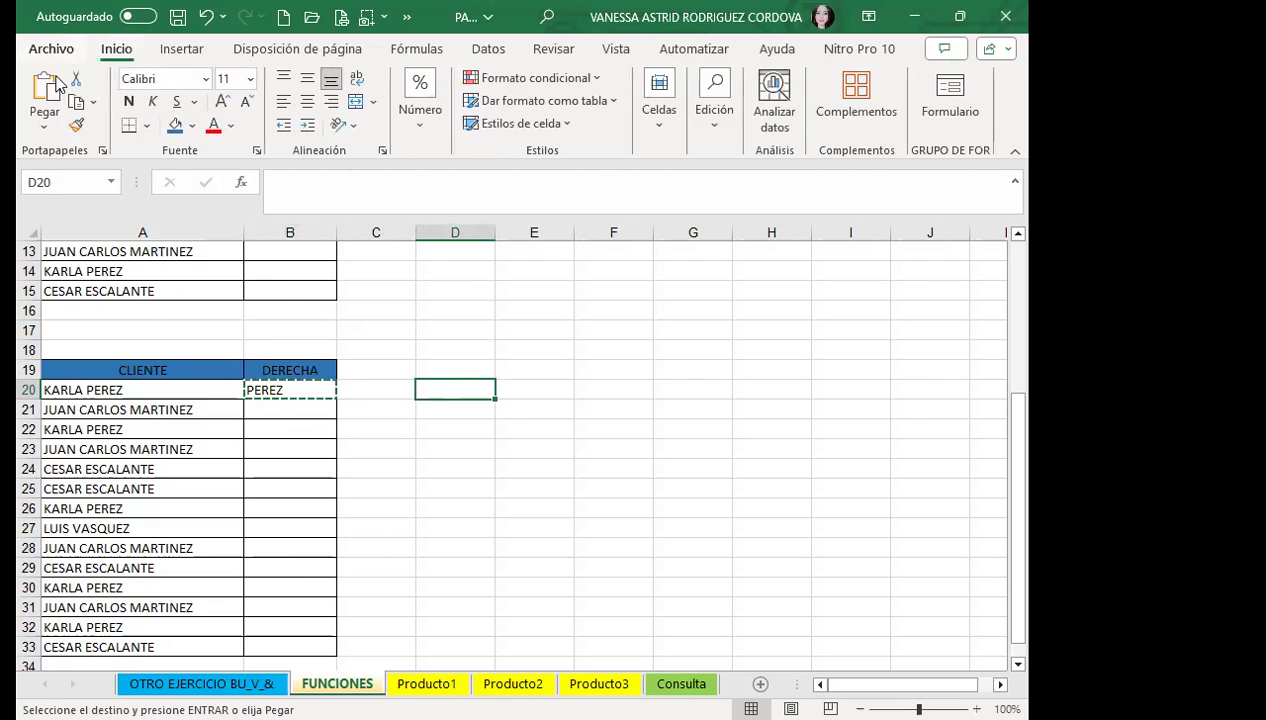
{"action": "left_click", "coordinate": [44, 125]}
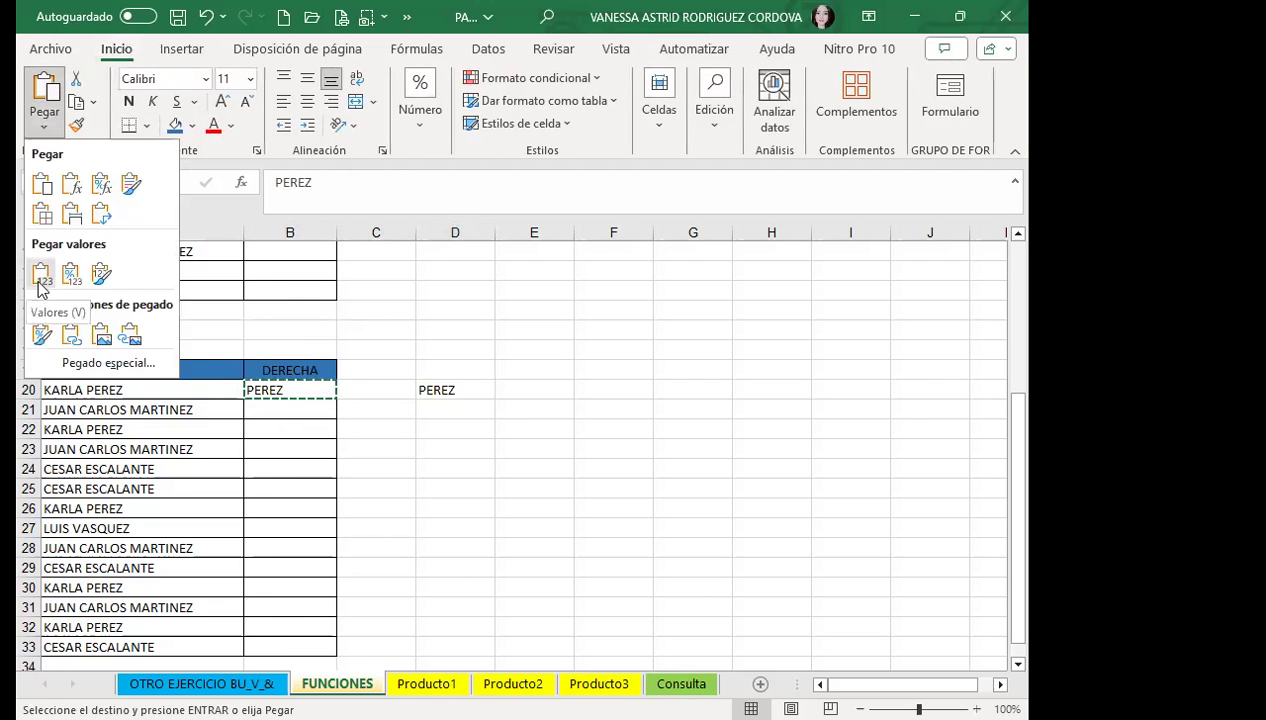
{"action": "double_click", "coordinate": [463, 383]}
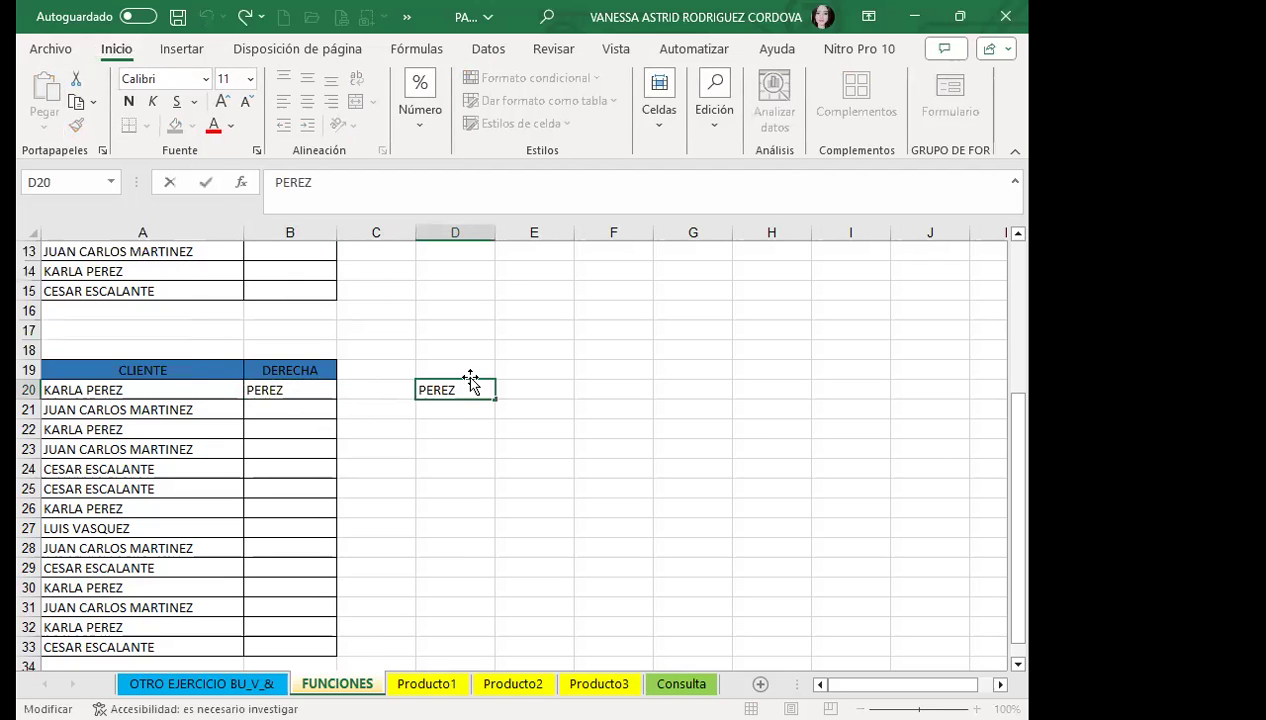
{"action": "key", "text": "Escape"}
Confirm D20 holds PEREZ as plain text rather than a formula
{"action": "left_click", "coordinate": [410, 430]}
{"action": "left_click", "coordinate": [452, 407]}
{"action": "left_click", "coordinate": [480, 390]}
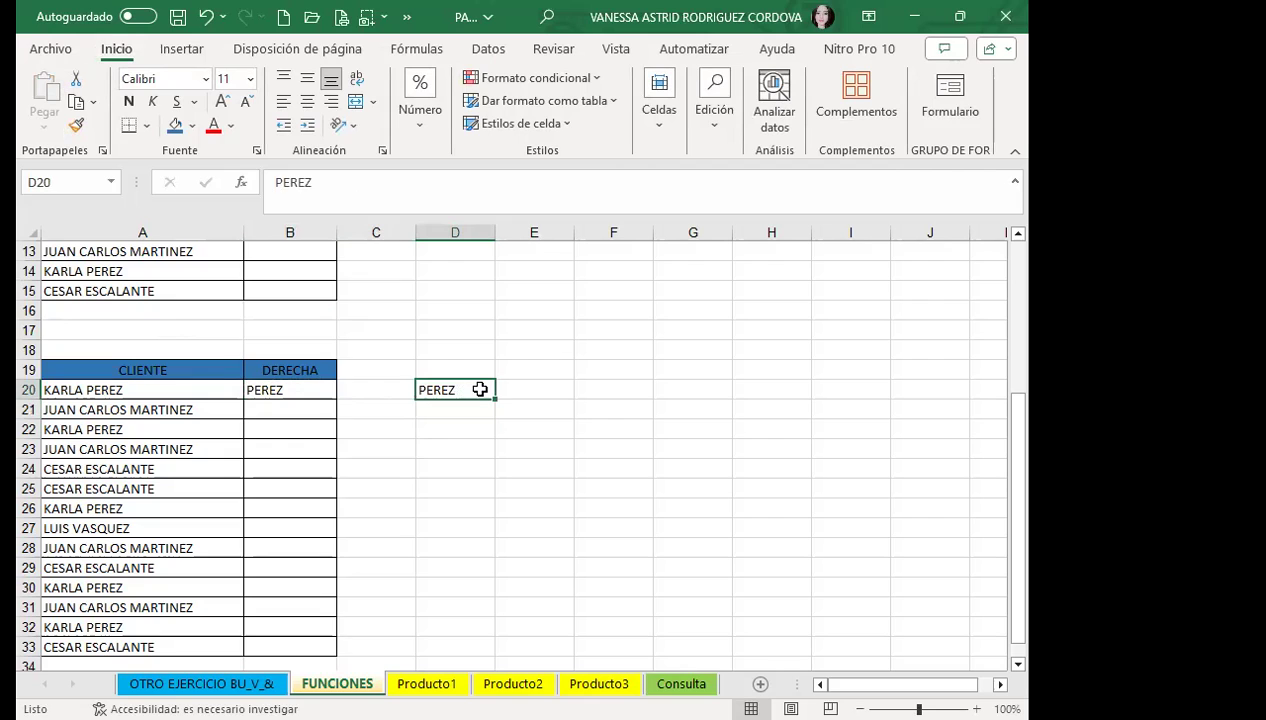
{"action": "double_click", "coordinate": [463, 389]}
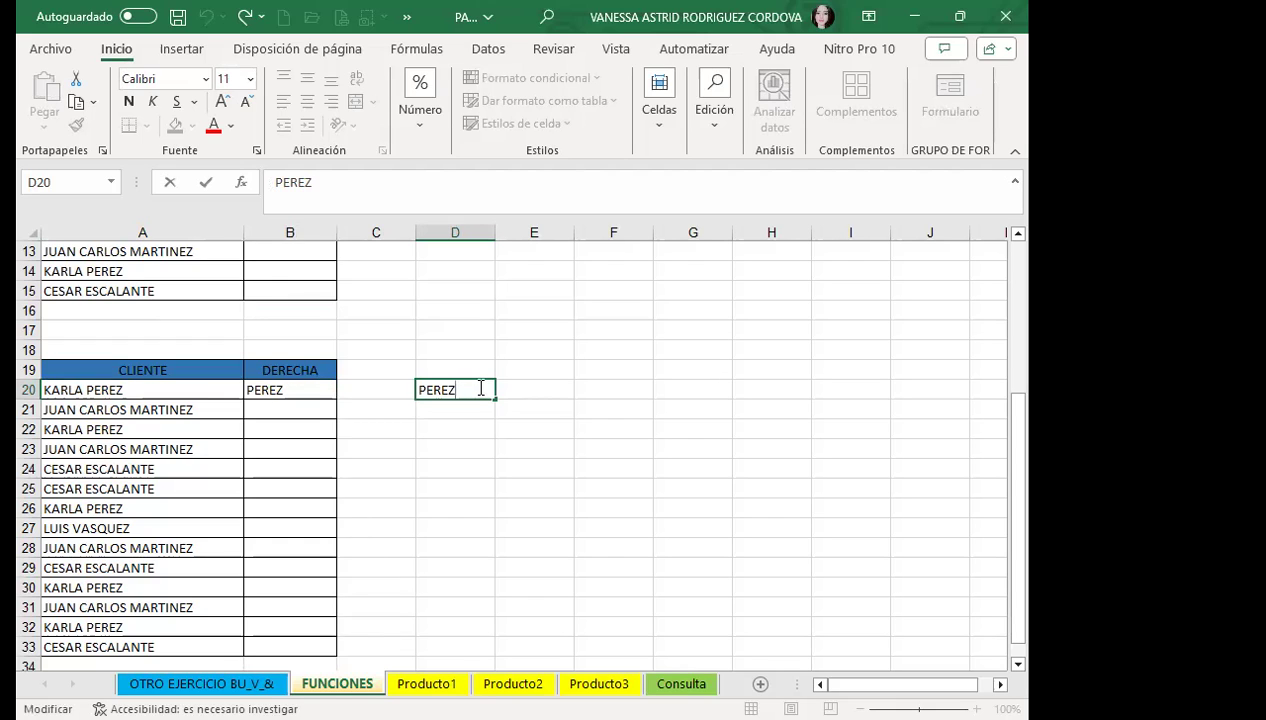
{"action": "key", "text": "Escape"}
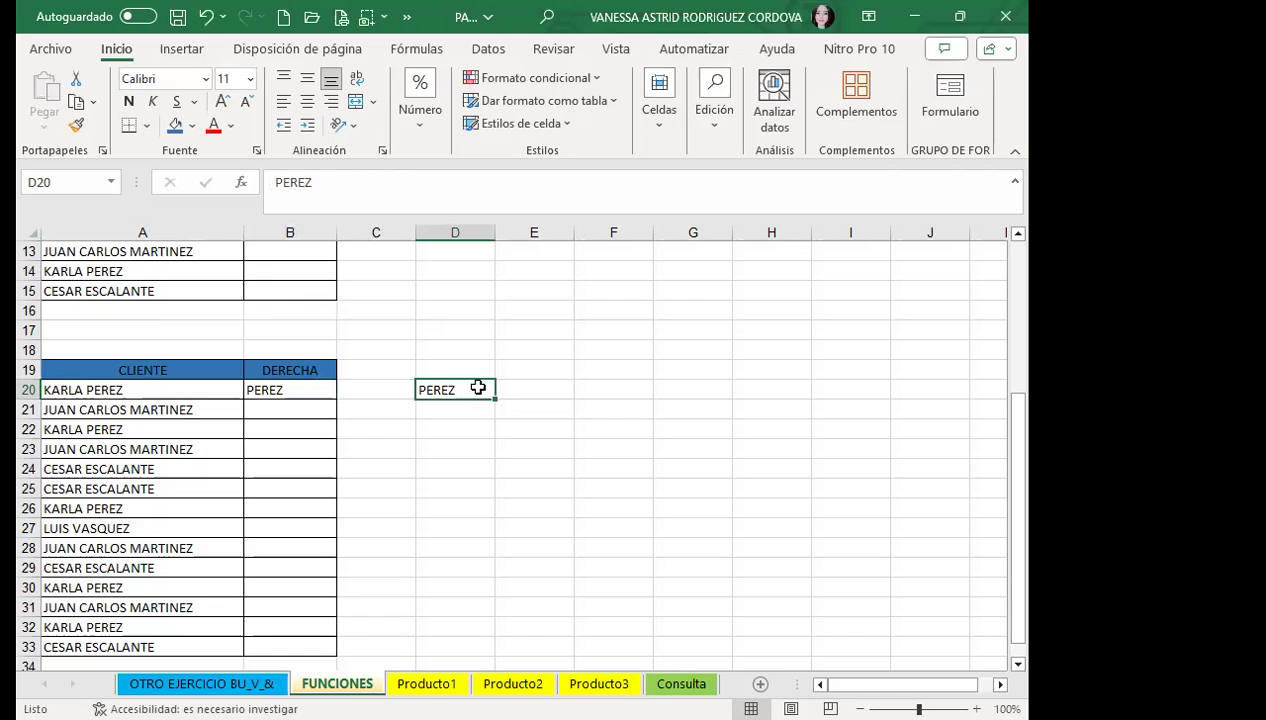
{"action": "left_click", "coordinate": [299, 429]}
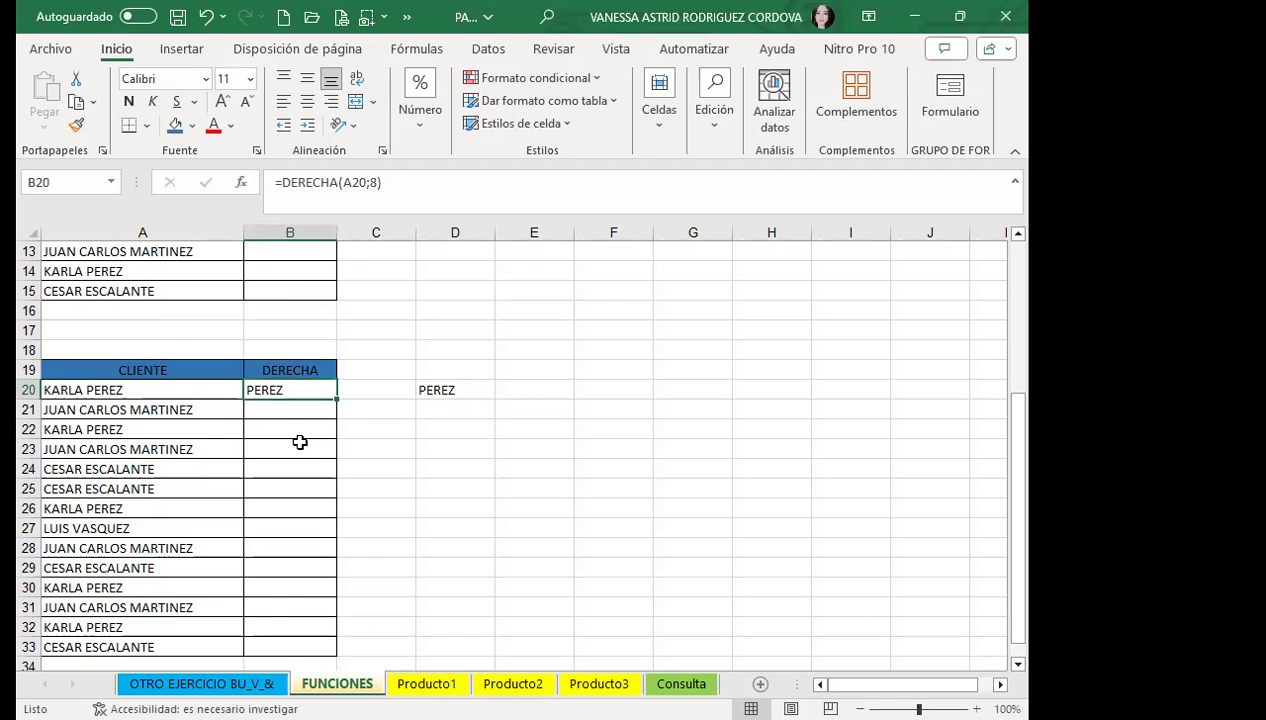
Delete the PEREZ test value from D20
{"action": "scroll", "coordinate": [300, 442], "scroll_direction": "up", "scroll_amount": 4}
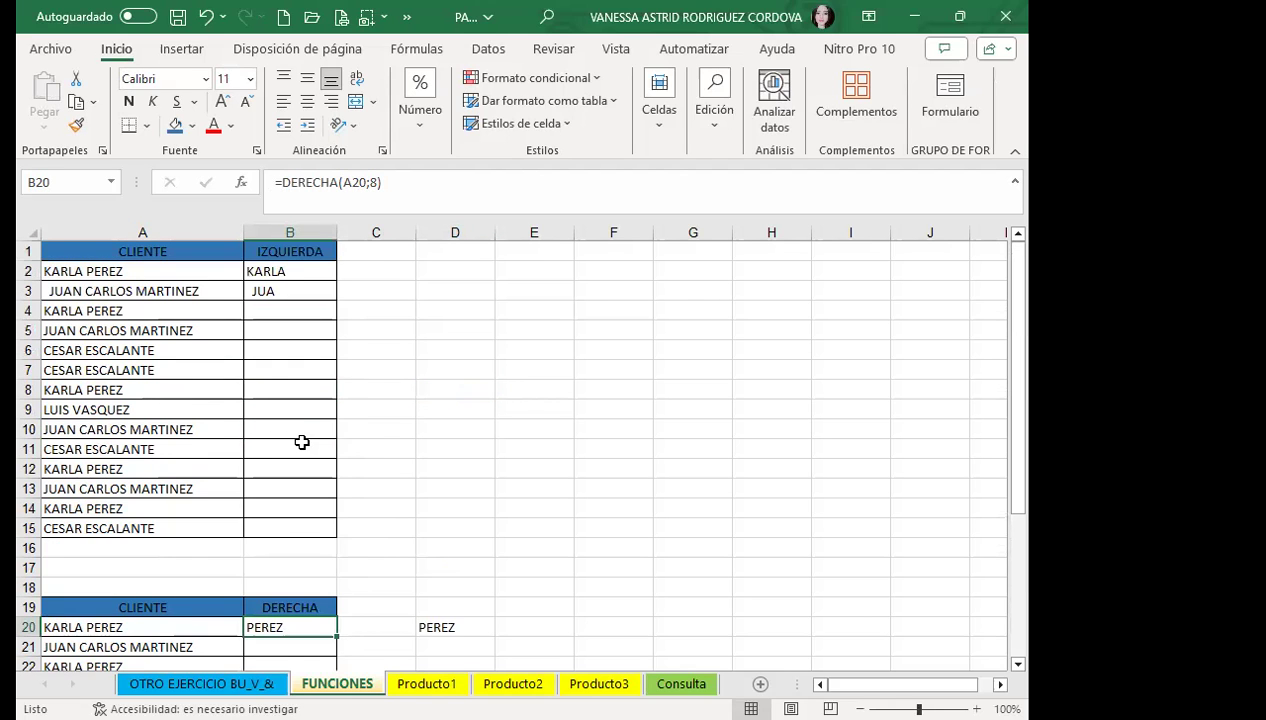
{"action": "scroll", "coordinate": [301, 442], "scroll_direction": "down", "scroll_amount": 3}
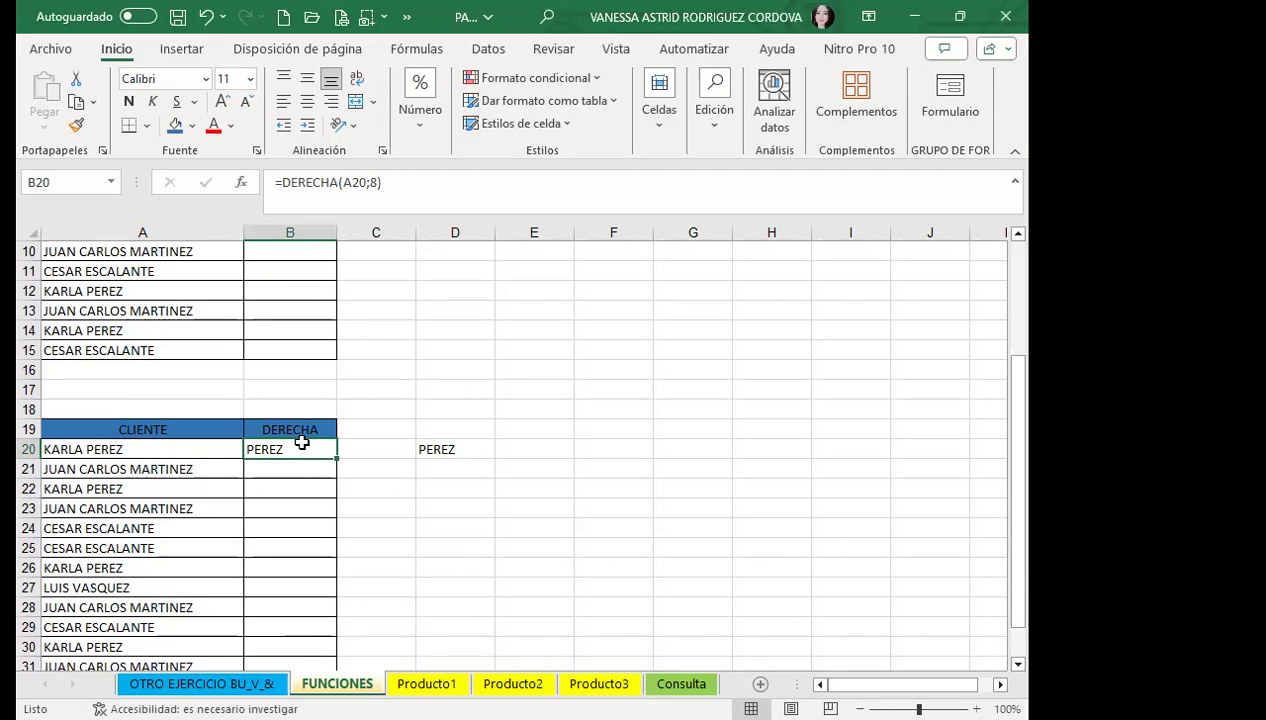
{"action": "left_click", "coordinate": [717, 543]}
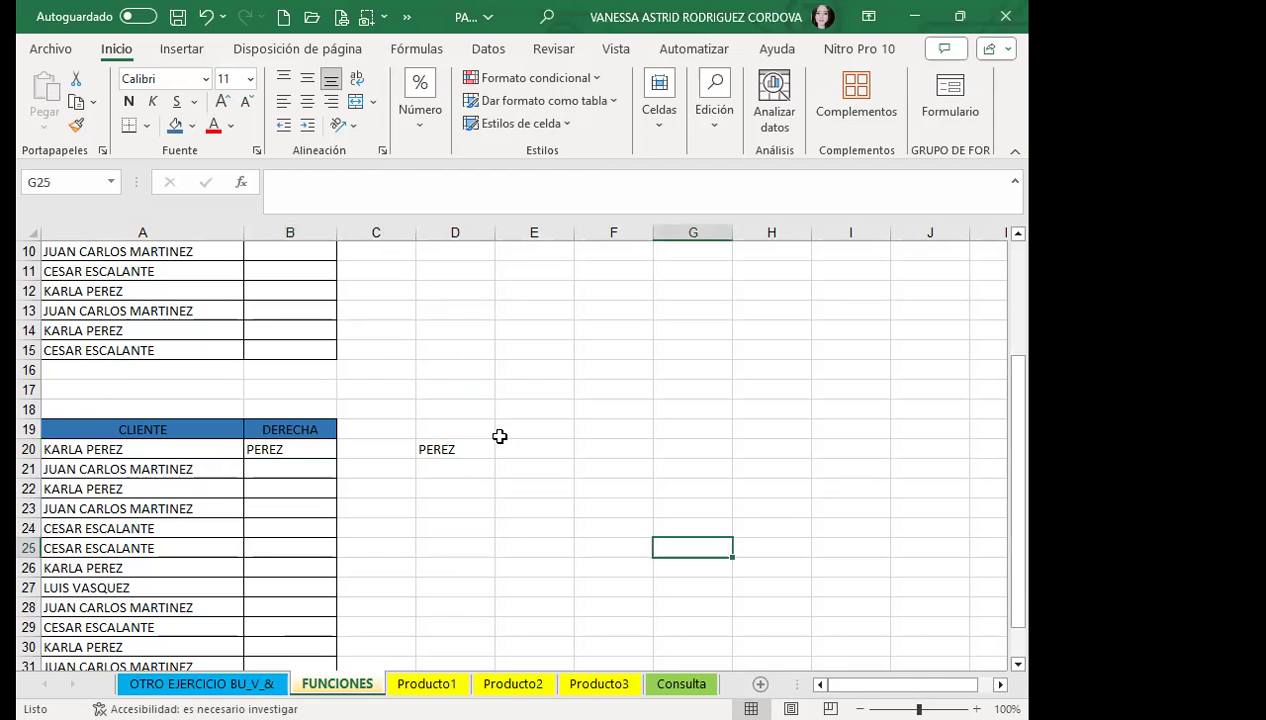
{"action": "left_click", "coordinate": [444, 445]}
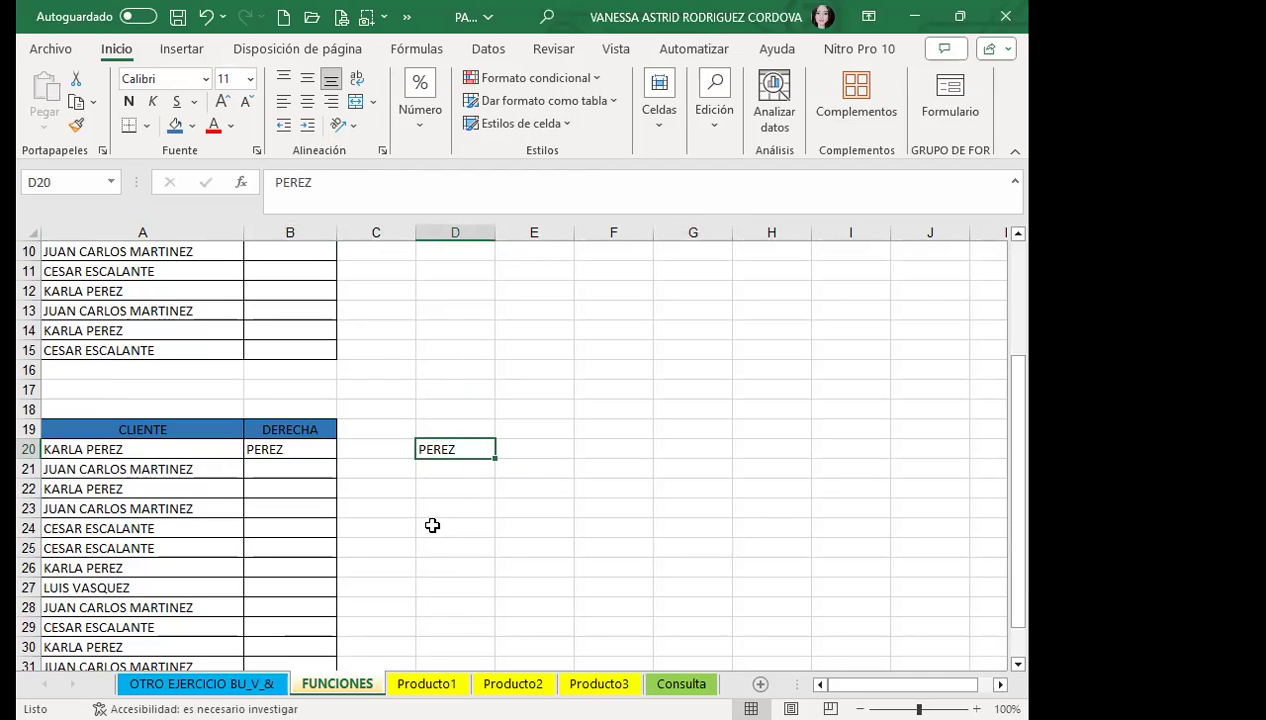
{"action": "key", "text": "Delete"}
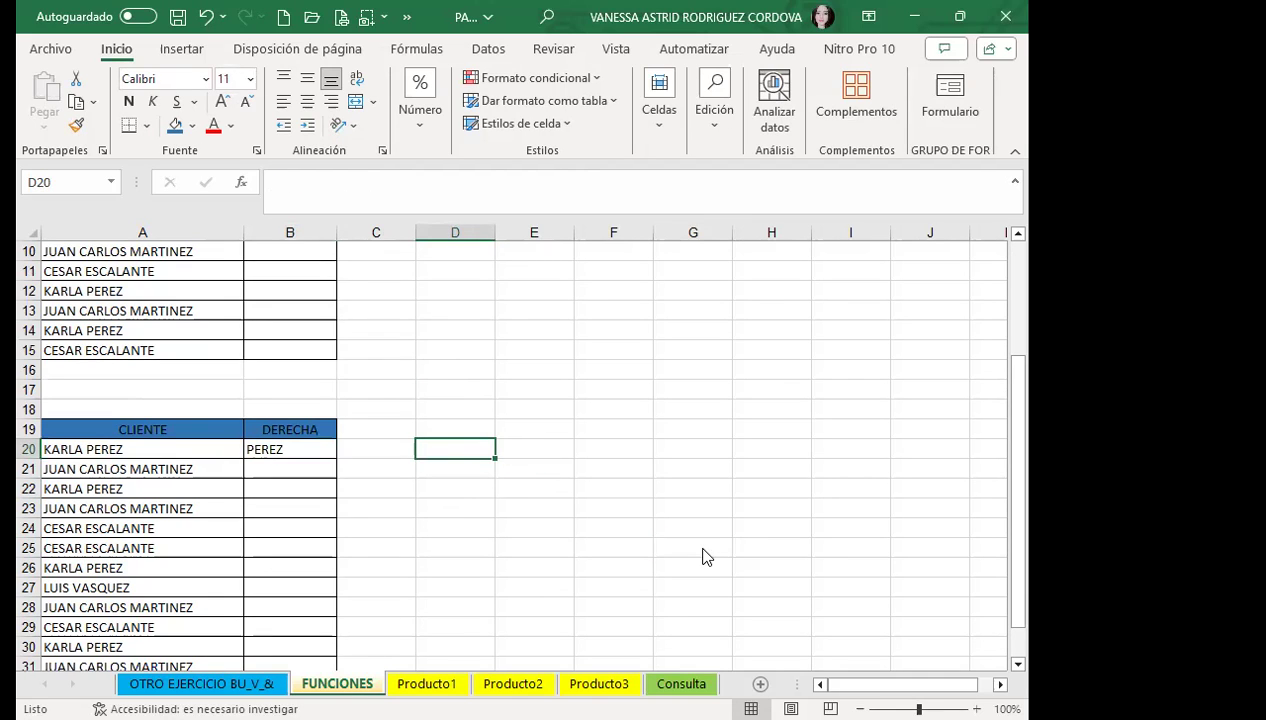
Flip through Producto1, Producto2 and Producto3, then return to Producto1 and scroll its table
{"action": "key", "text": "ctrl+Page_Down"}
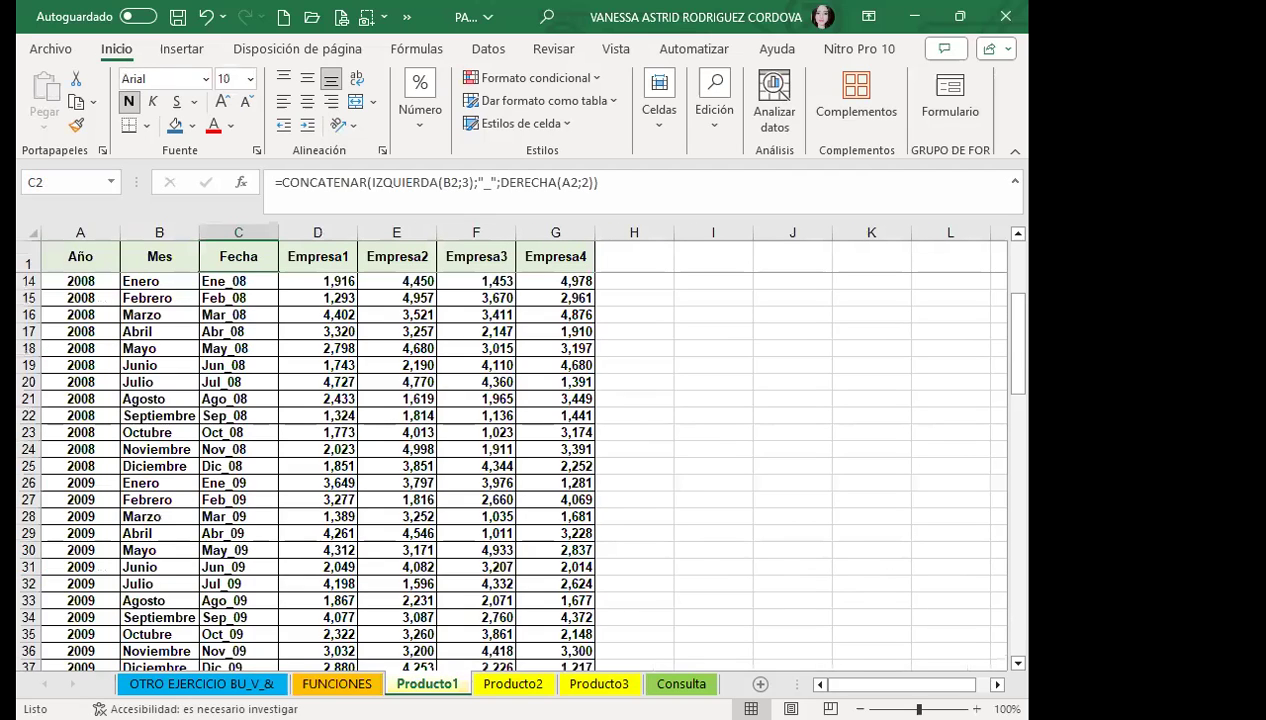
{"action": "left_click", "coordinate": [338, 413]}
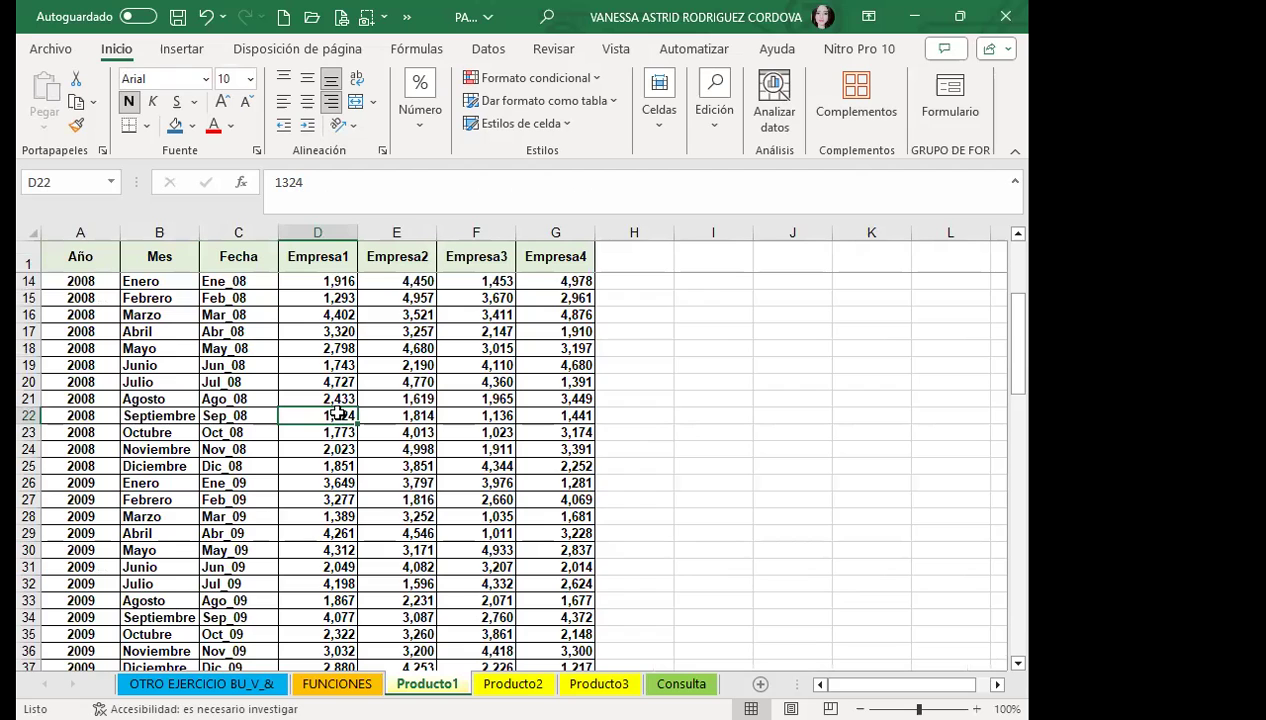
{"action": "key", "text": "ctrl+Page_Down"}
{"action": "key", "text": "ctrl+Page_Down"}
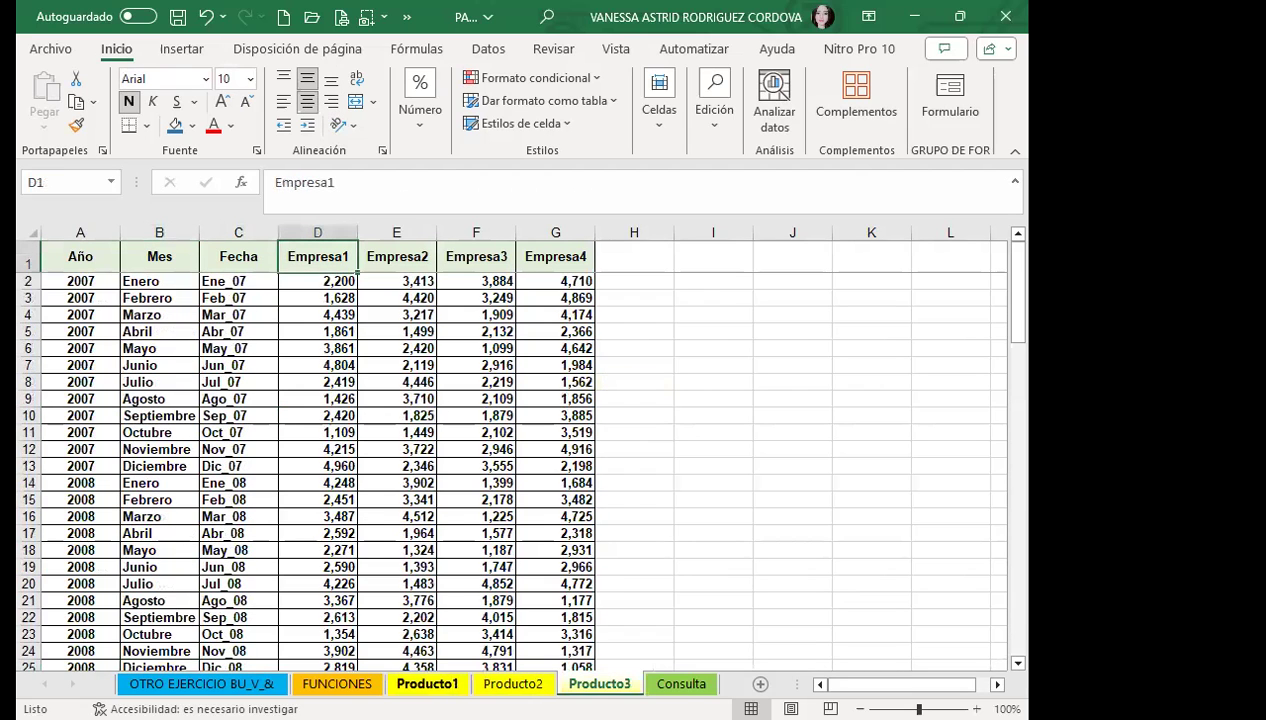
{"action": "key", "text": "ctrl+Page_Up"}
{"action": "key", "text": "ctrl+Page_Up"}
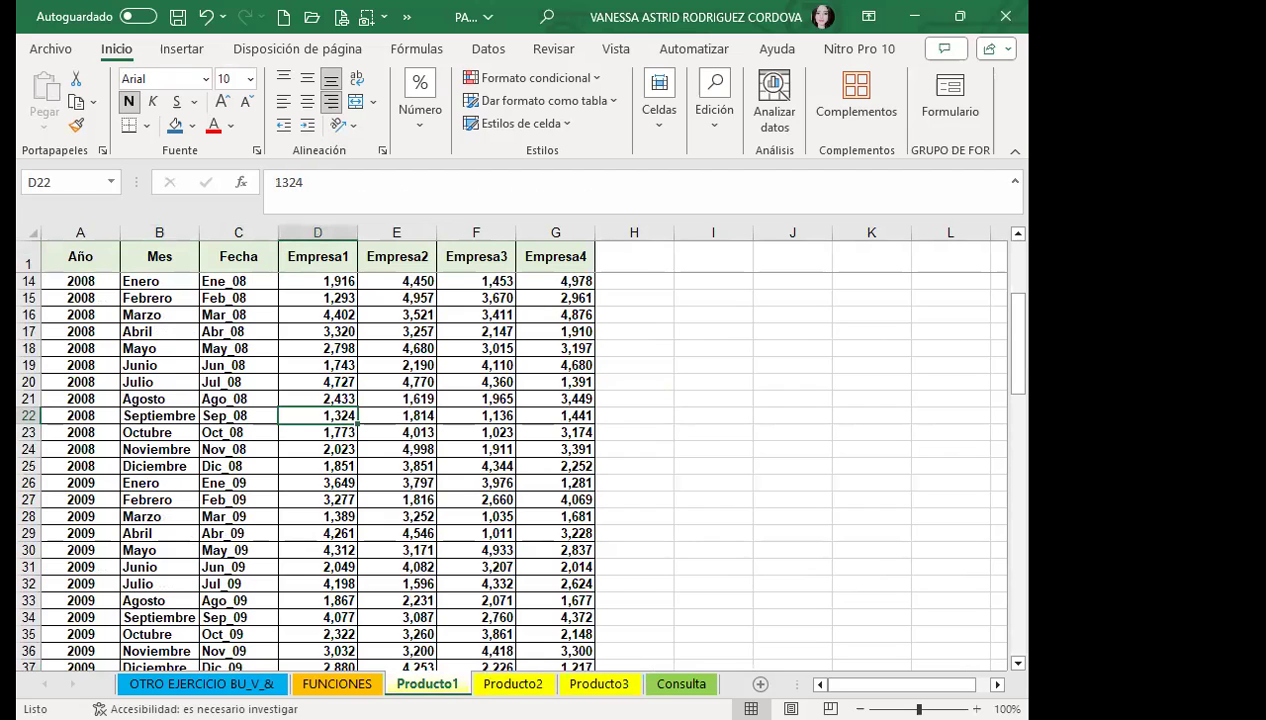
{"action": "left_click", "coordinate": [526, 680]}
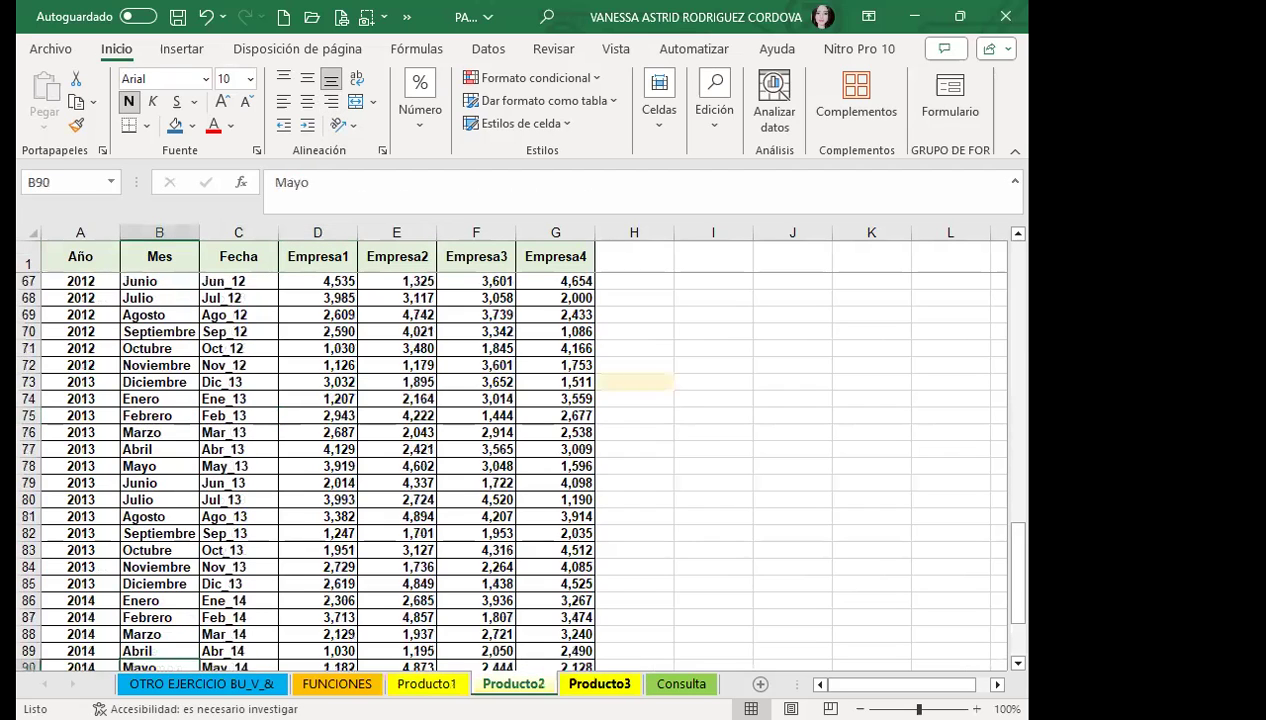
{"action": "key", "text": "ctrl+Page_Down"}
{"action": "left_click", "coordinate": [420, 683]}
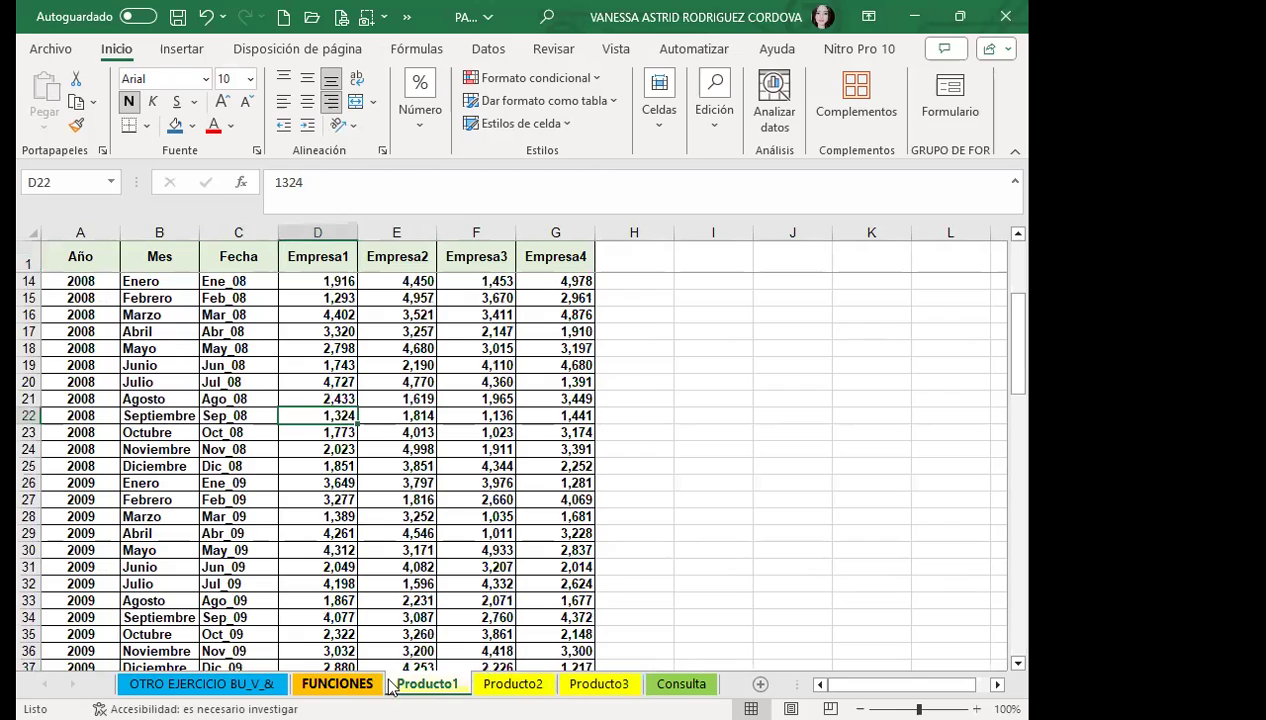
{"action": "left_click", "coordinate": [242, 252]}
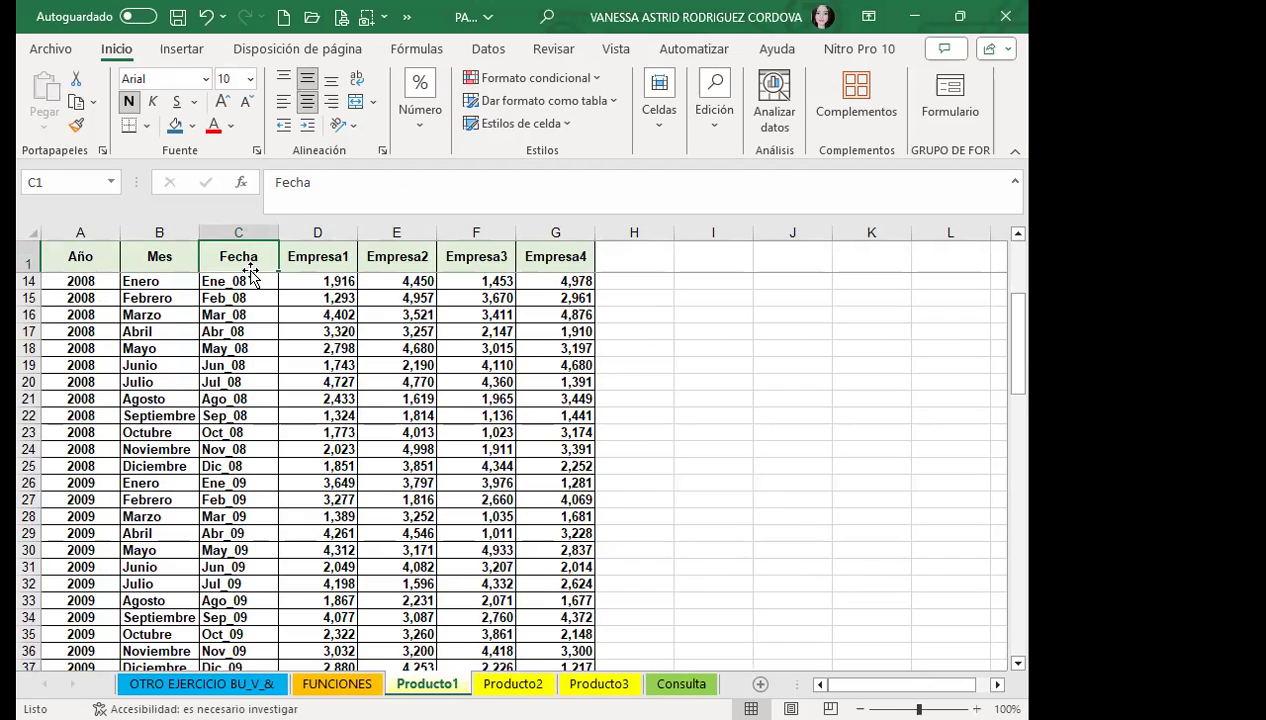
{"action": "scroll", "coordinate": [376, 319], "scroll_direction": "down", "scroll_amount": 20}
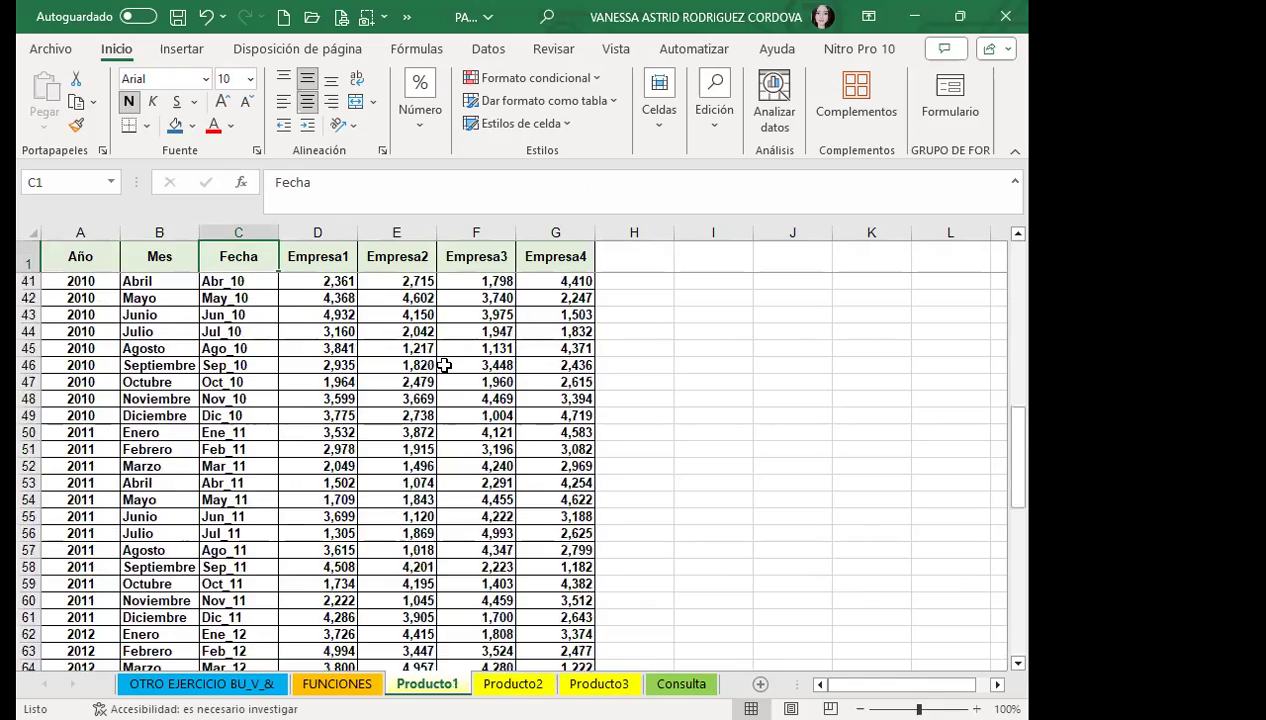
{"action": "scroll", "coordinate": [517, 430], "scroll_direction": "up", "scroll_amount": 3}
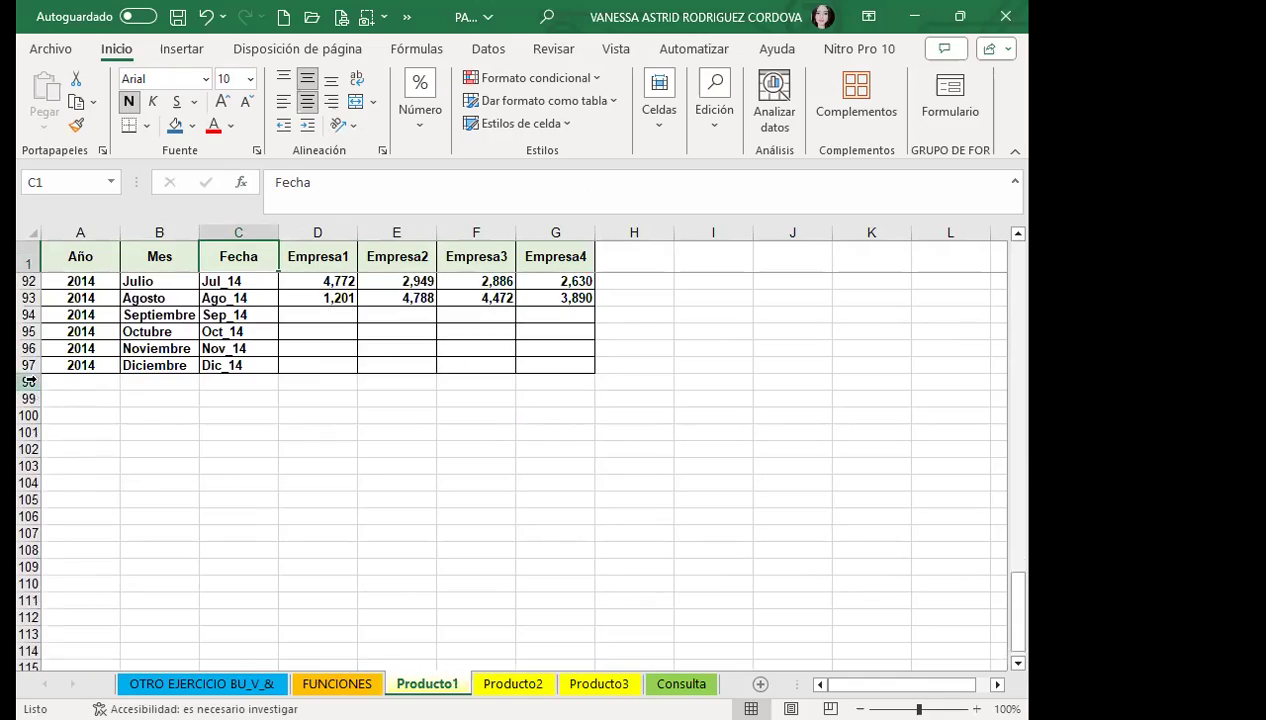
{"action": "scroll", "coordinate": [627, 410], "scroll_direction": "up", "scroll_amount": 12}
{"action": "scroll", "coordinate": [580, 345], "scroll_direction": "up", "scroll_amount": 18}
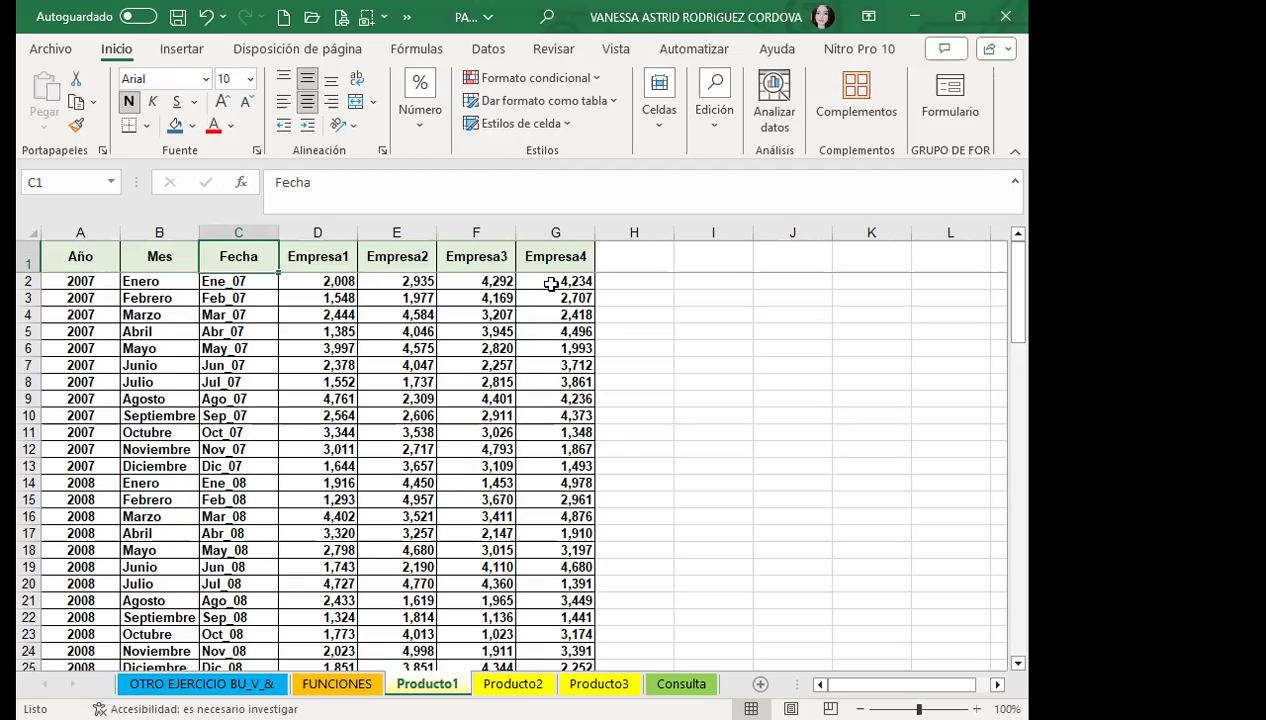
{"action": "left_click", "coordinate": [252, 288]}
{"action": "left_click", "coordinate": [252, 298]}
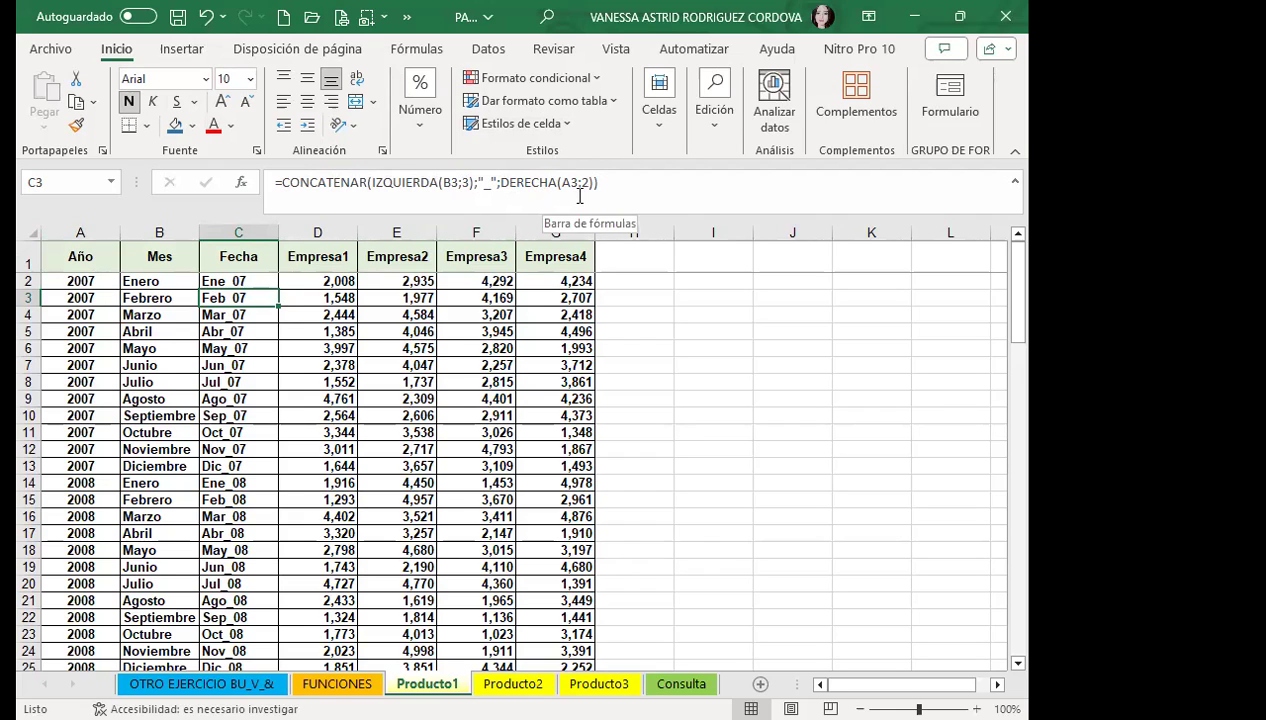
{"action": "left_click", "coordinate": [270, 283]}
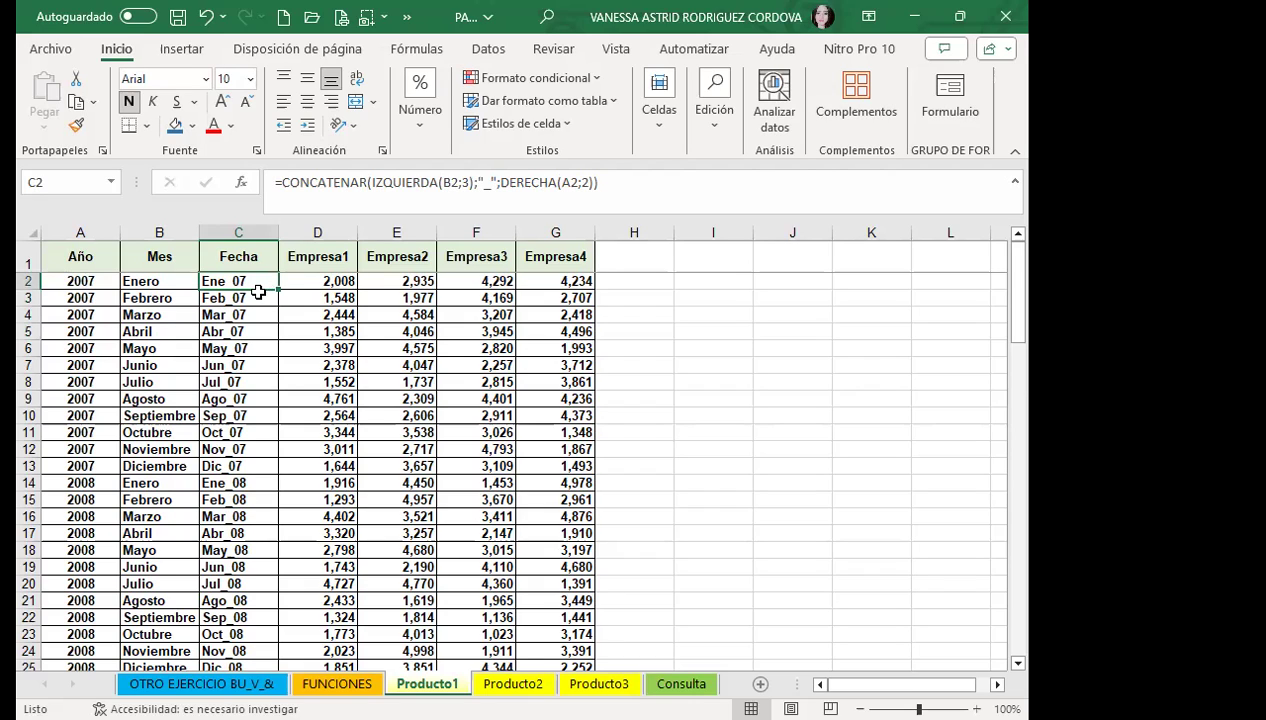
{"action": "left_click", "coordinate": [255, 312]}
{"action": "left_click", "coordinate": [271, 282]}
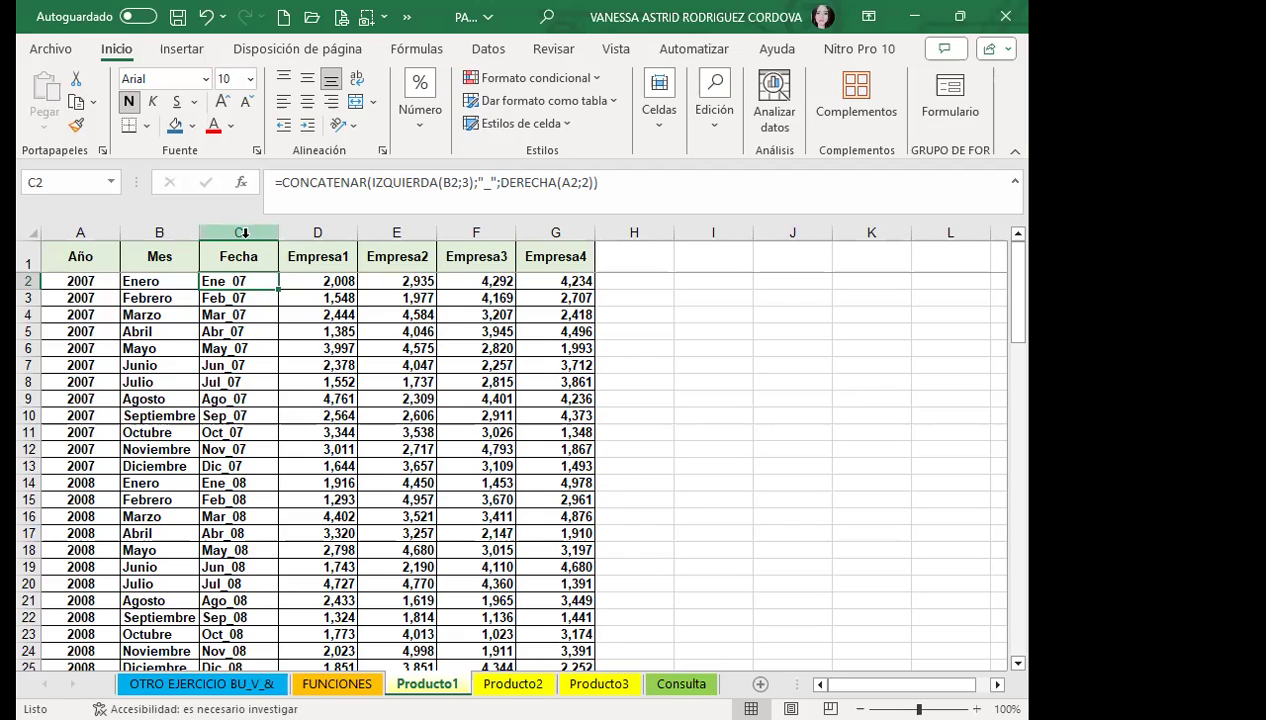
Examine the Fecha and Empresa columns and the Fecha formula in C2
{"action": "left_click", "coordinate": [245, 235]}
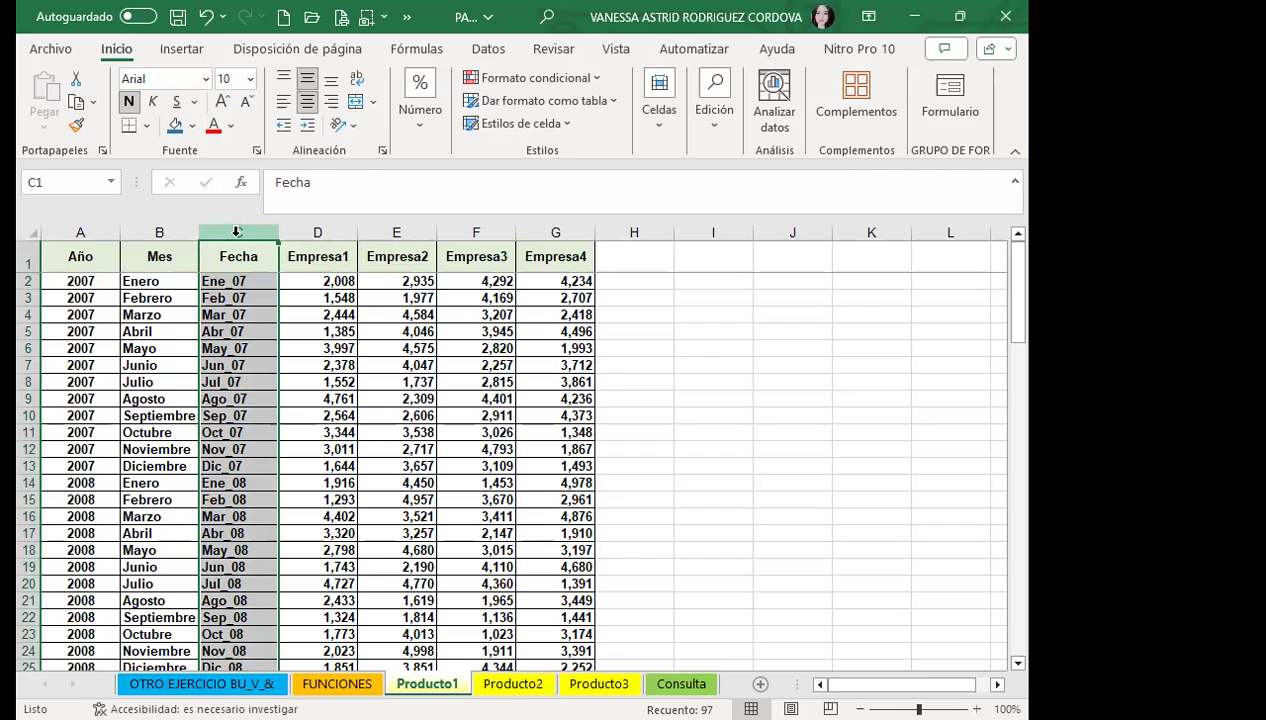
{"action": "left_click_drag", "start_coordinate": [249, 225], "coordinate": [552, 216]}
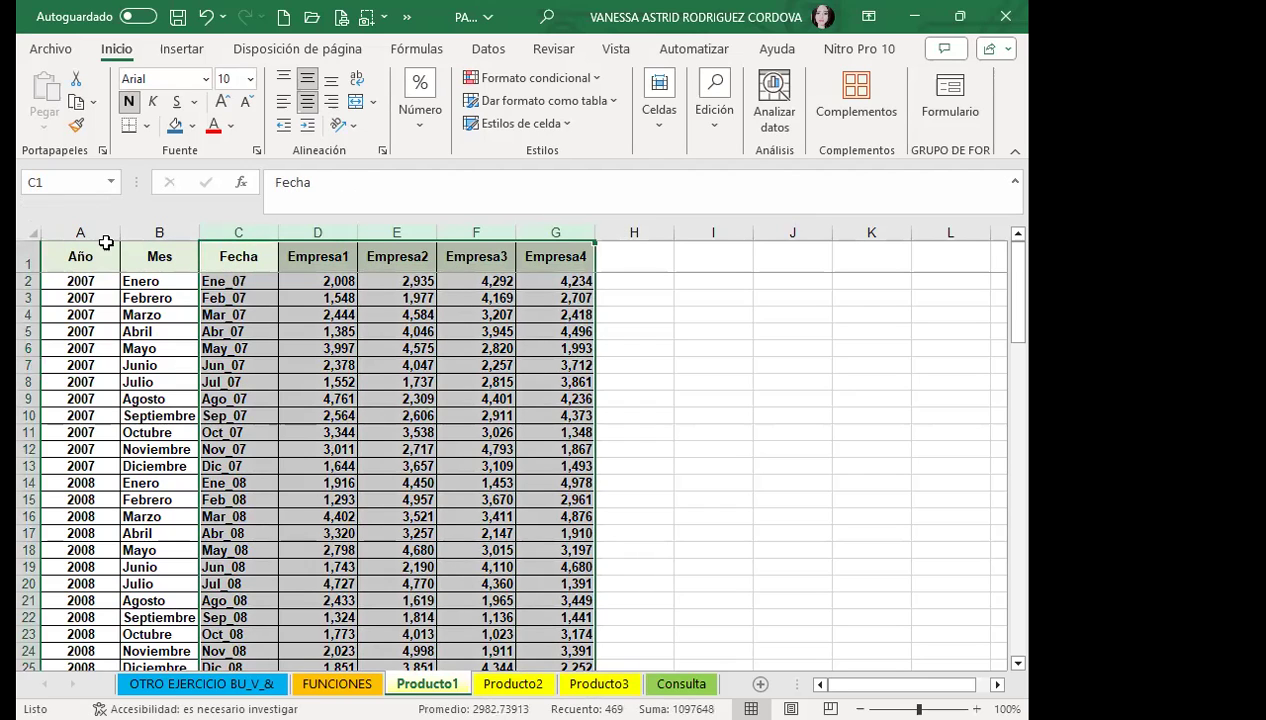
{"action": "left_click", "coordinate": [221, 253]}
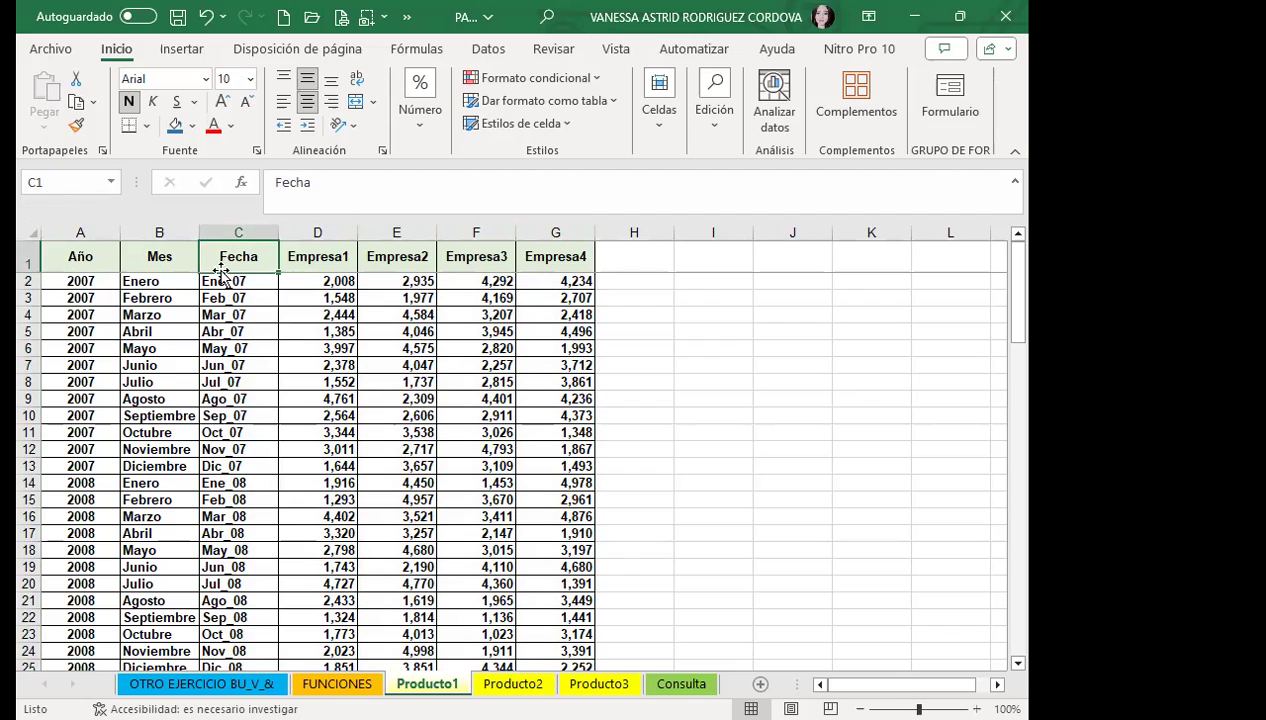
{"action": "left_click", "coordinate": [242, 284]}
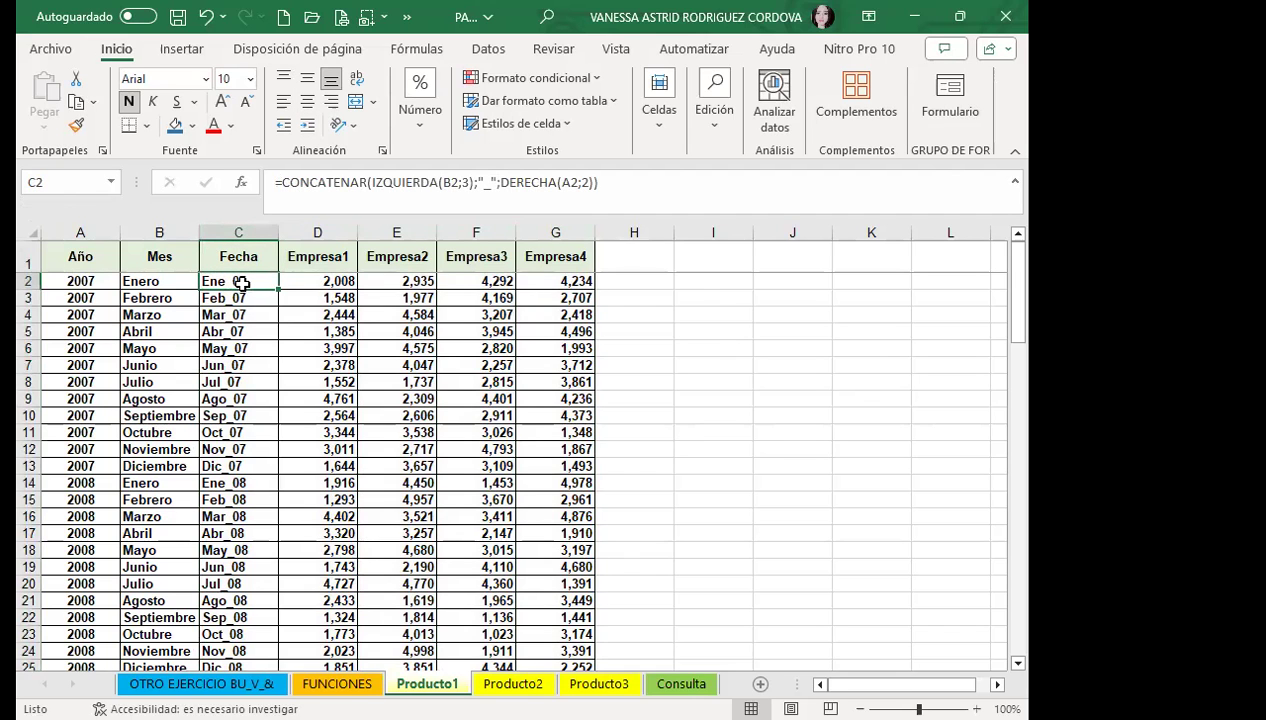
{"action": "scroll", "coordinate": [238, 432], "scroll_direction": "down", "scroll_amount": 1}
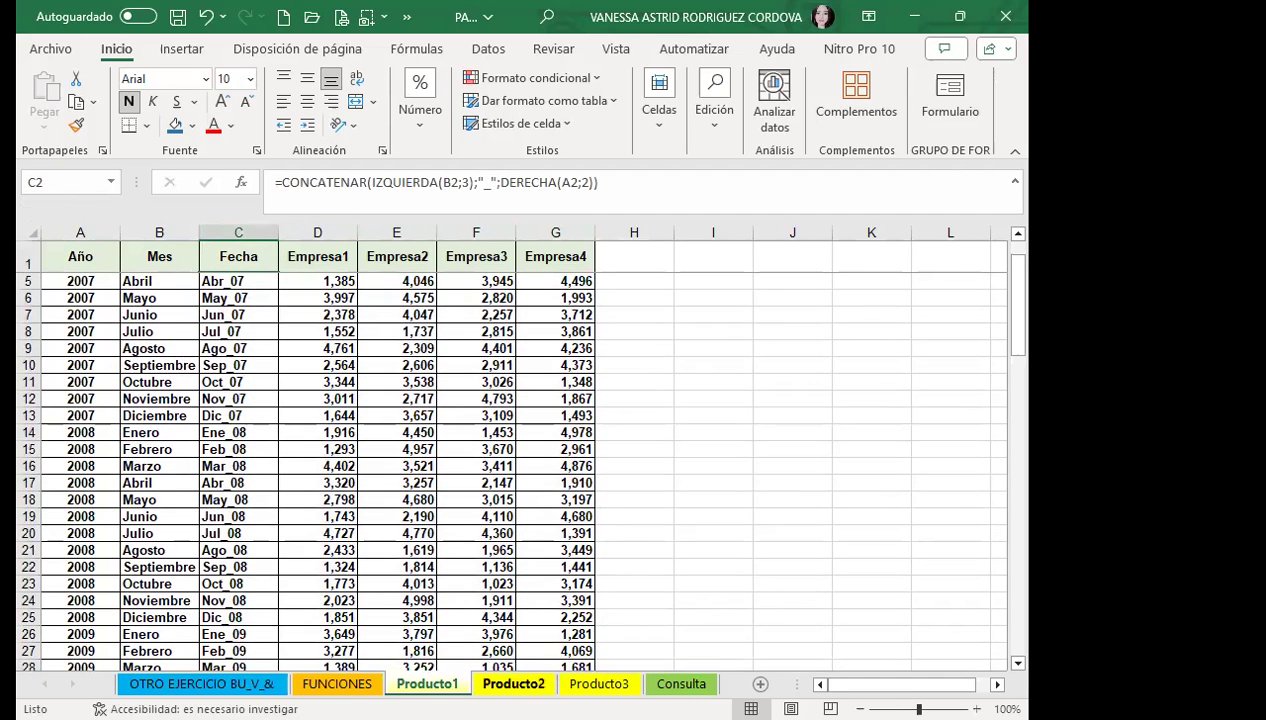
Check the Fecha formulas and Empresa figures on the Producto2 and Producto3 sheets
{"action": "left_click", "coordinate": [513, 684]}
{"action": "scroll", "coordinate": [240, 300], "scroll_direction": "up", "scroll_amount": 20}
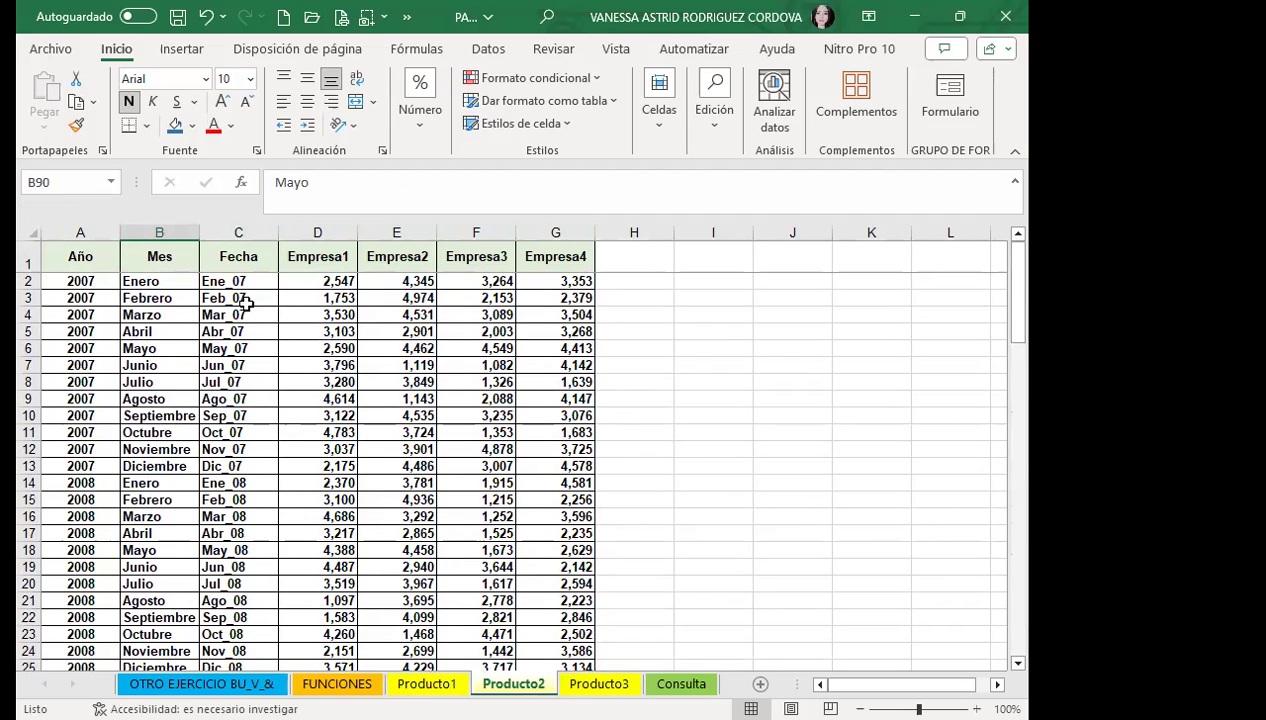
{"action": "left_click", "coordinate": [599, 684]}
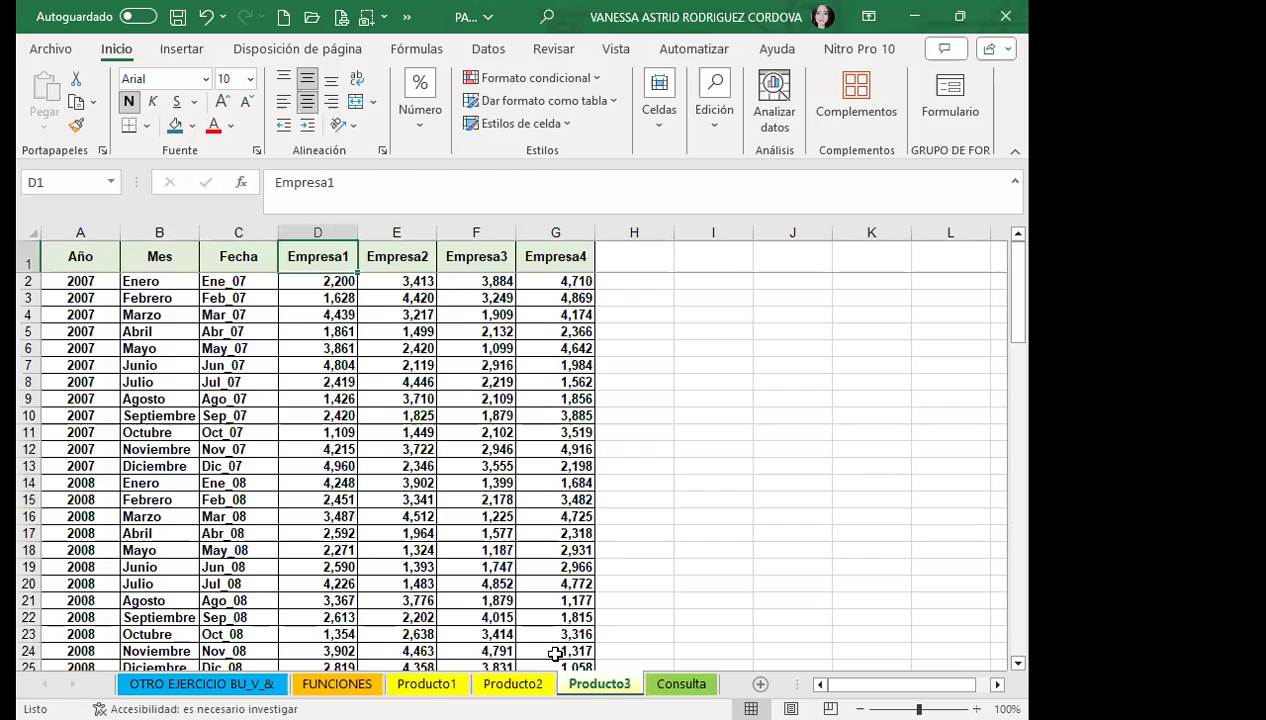
{"action": "left_click", "coordinate": [227, 344]}
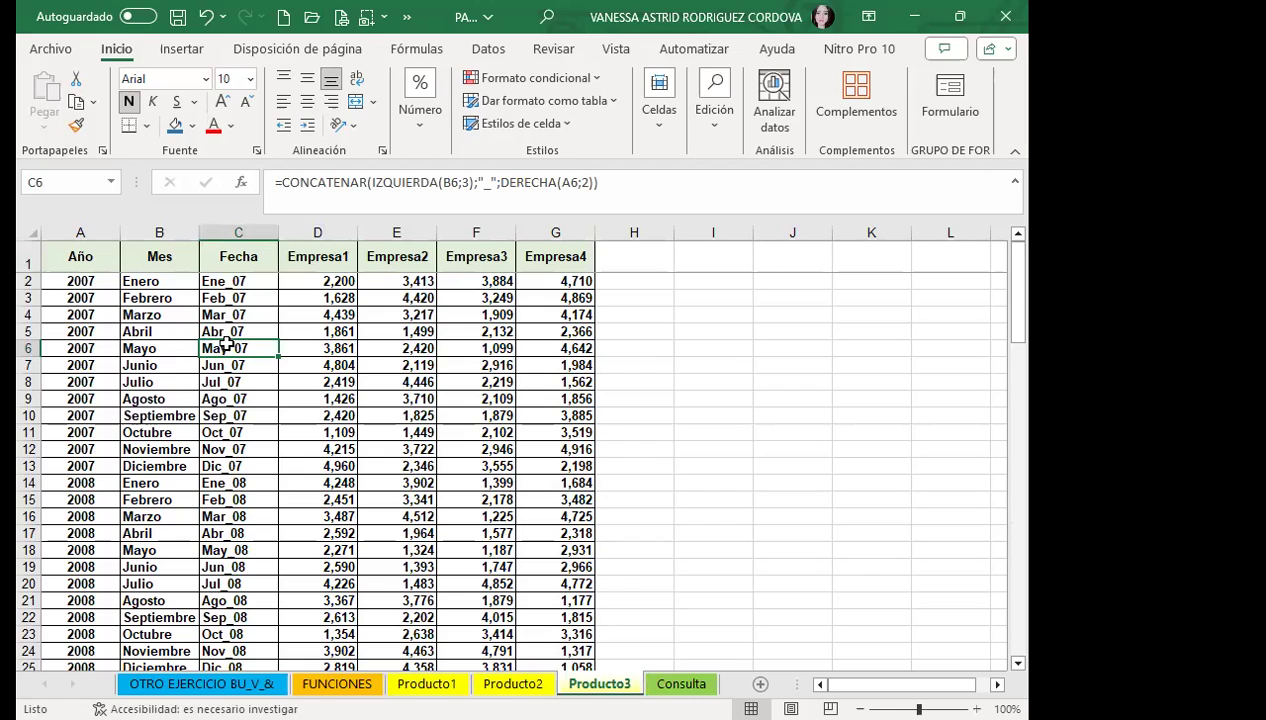
{"action": "left_click", "coordinate": [262, 361]}
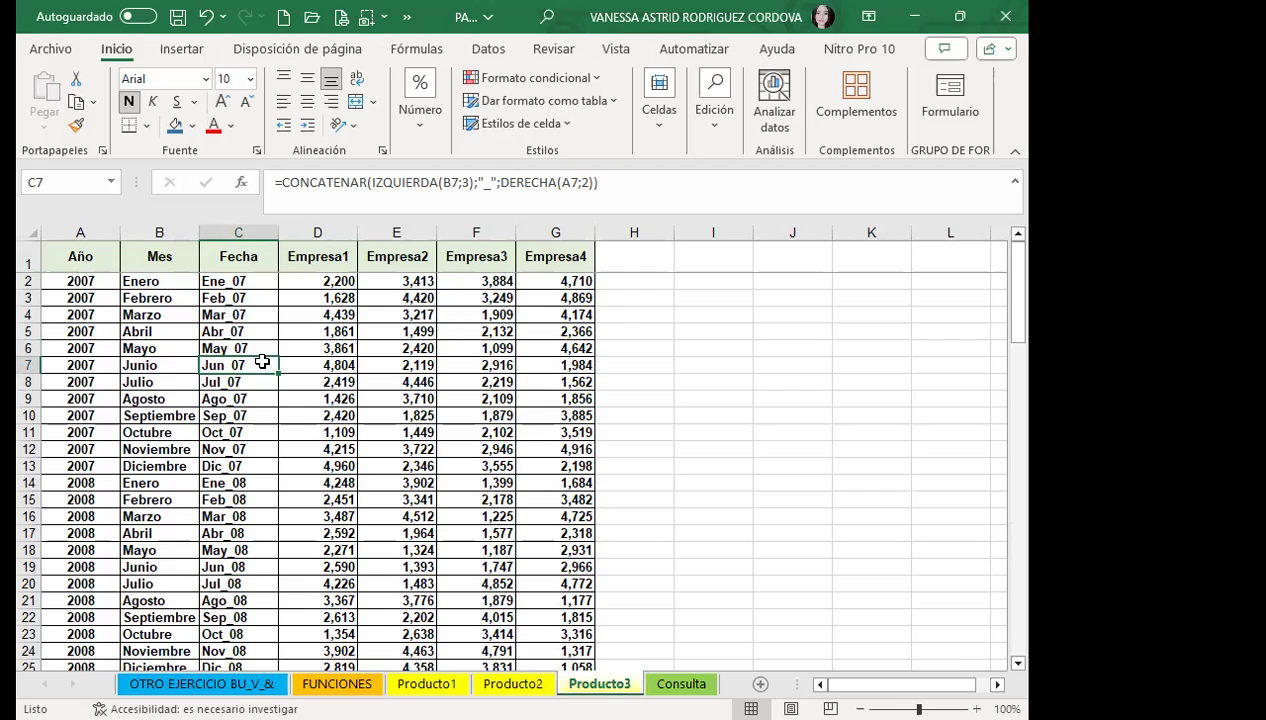
{"action": "left_click", "coordinate": [340, 315]}
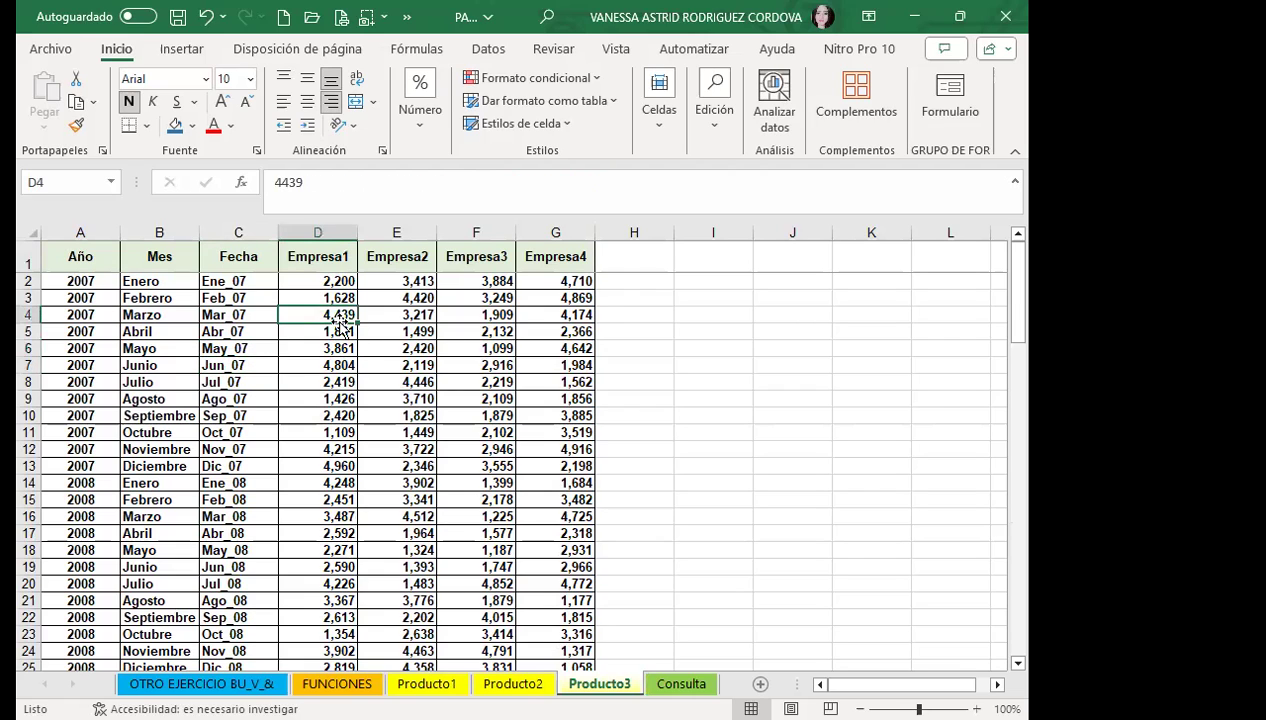
{"action": "left_click", "coordinate": [405, 330]}
{"action": "left_click", "coordinate": [501, 348]}
{"action": "left_click", "coordinate": [545, 386]}
{"action": "left_click", "coordinate": [275, 415]}
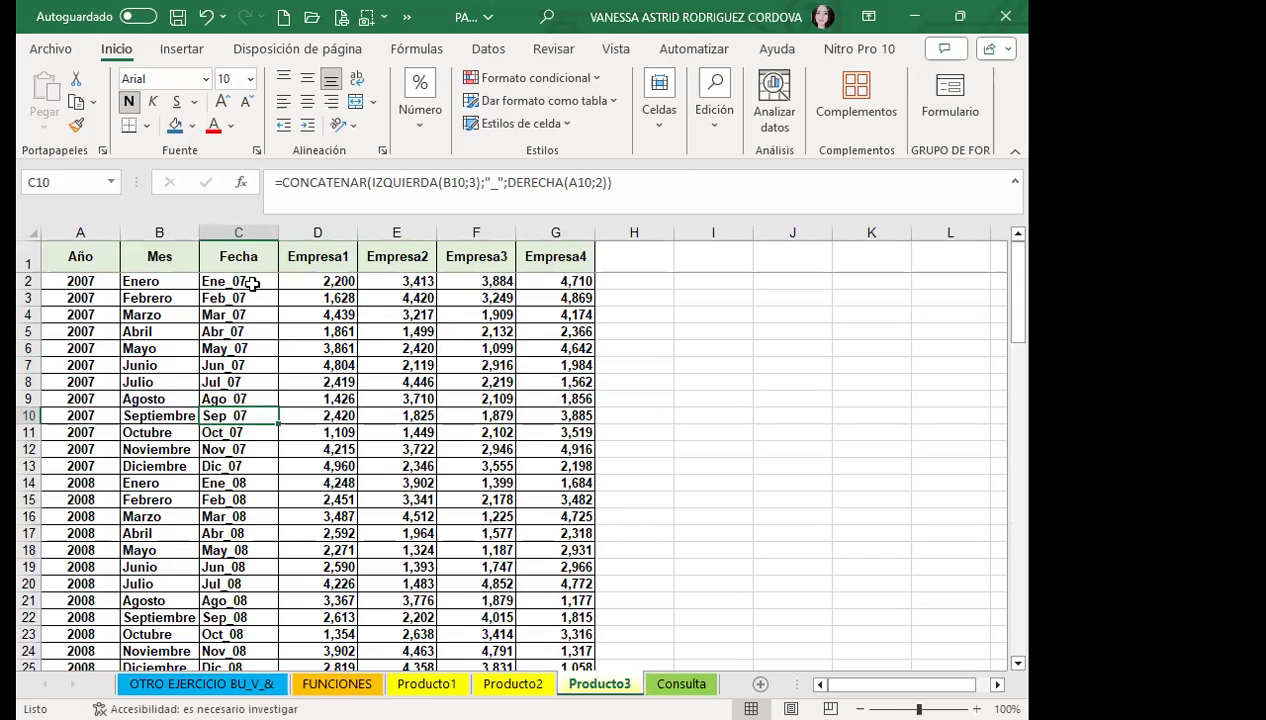
{"action": "scroll", "coordinate": [270, 433], "scroll_direction": "down", "scroll_amount": 1}
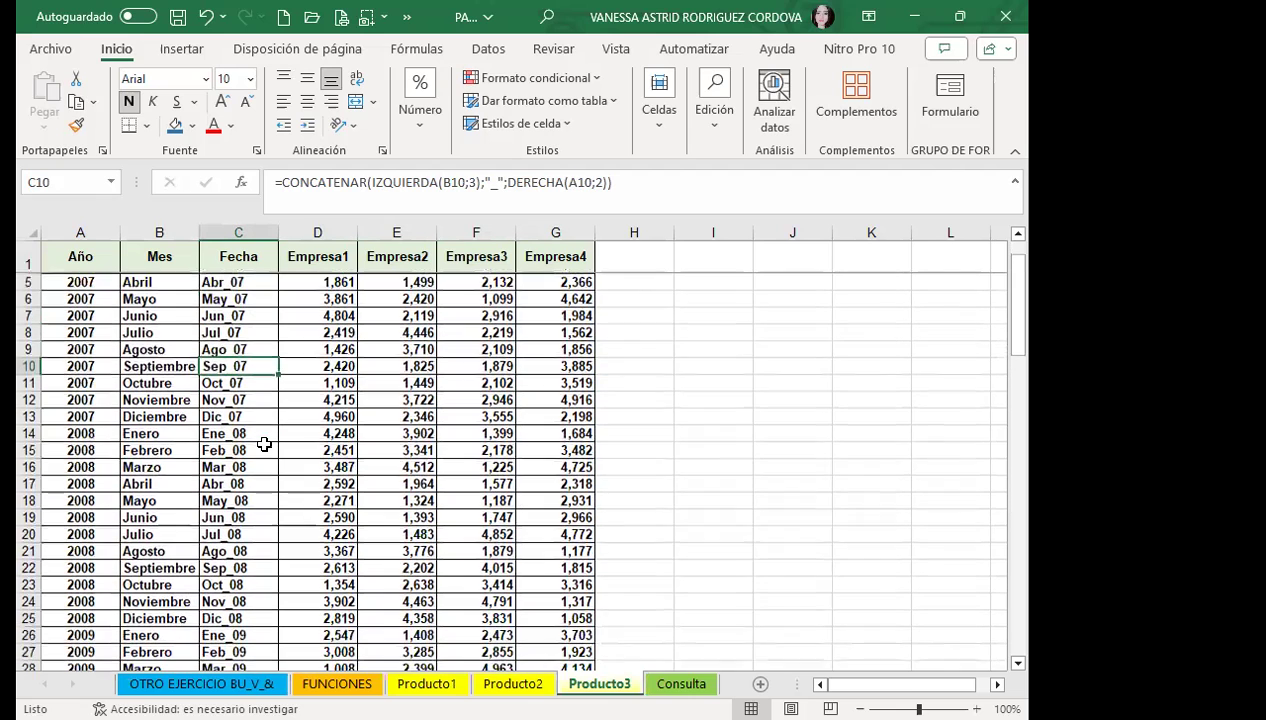
{"action": "left_click", "coordinate": [252, 415]}
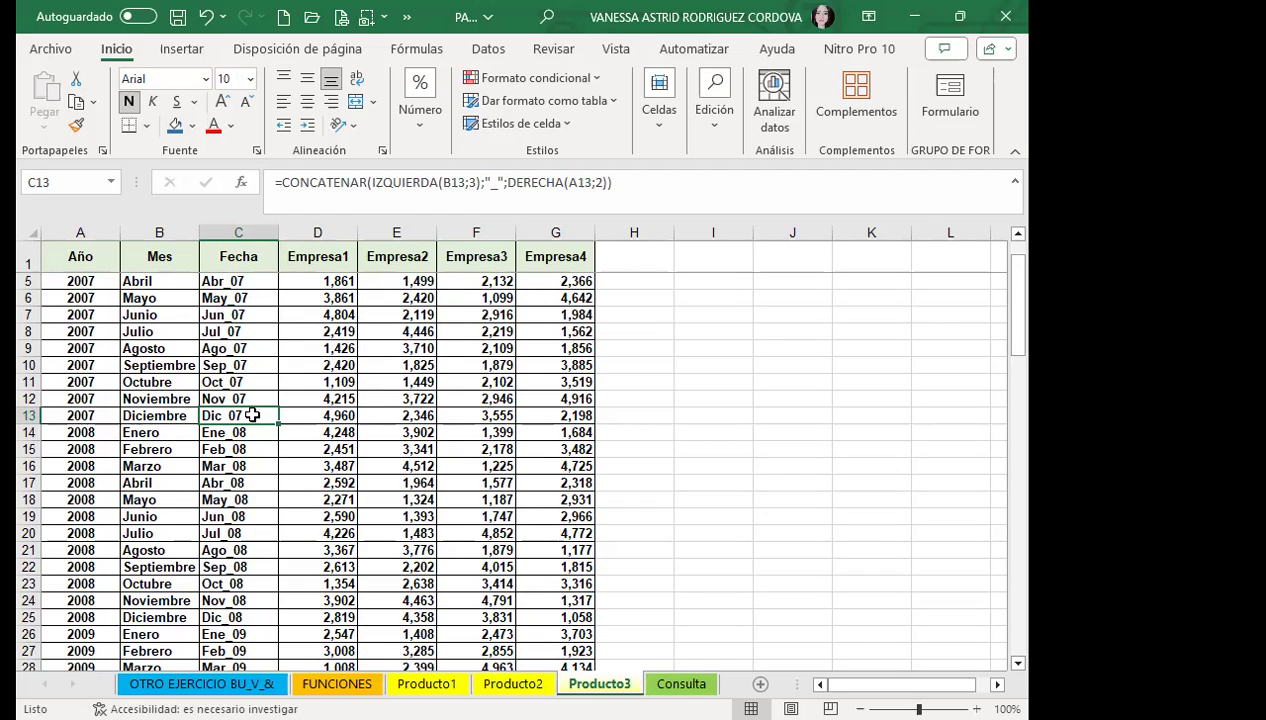
{"action": "scroll", "coordinate": [262, 315], "scroll_direction": "up", "scroll_amount": 1}
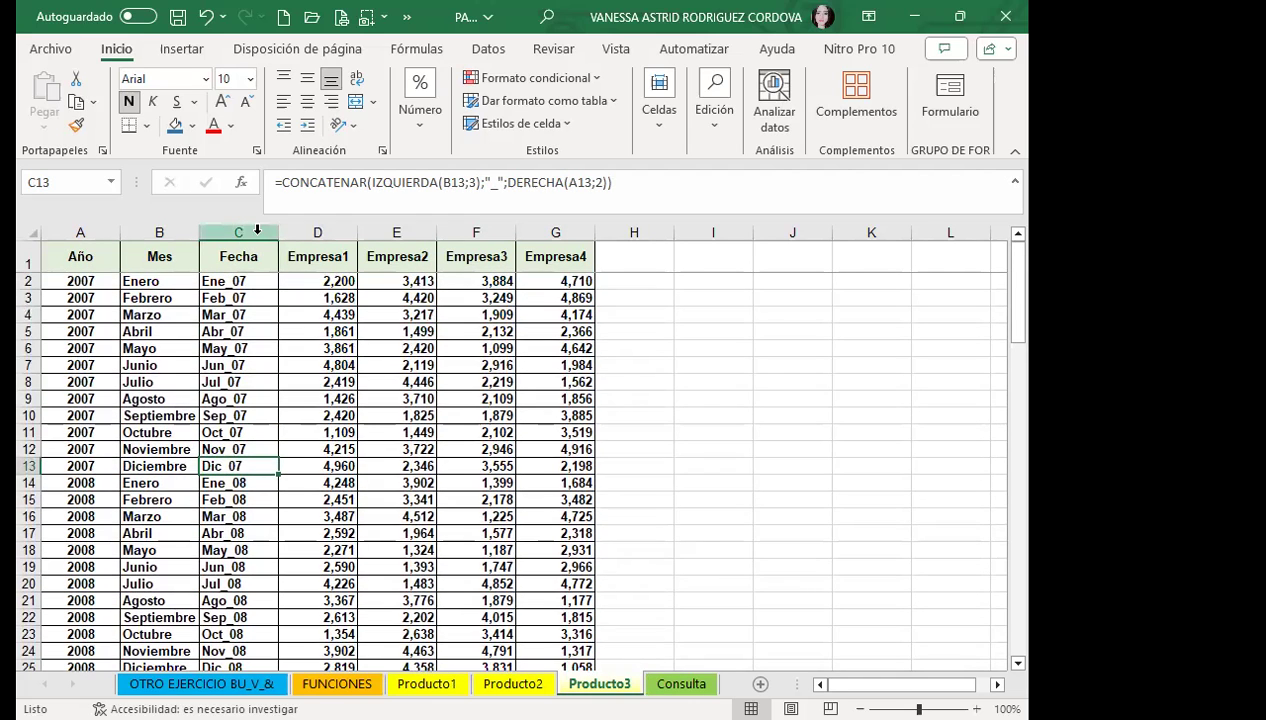
Select the Fecha and Empresa4 headers on Producto3, then go to the Consulta sheet
{"action": "left_click", "coordinate": [257, 230]}
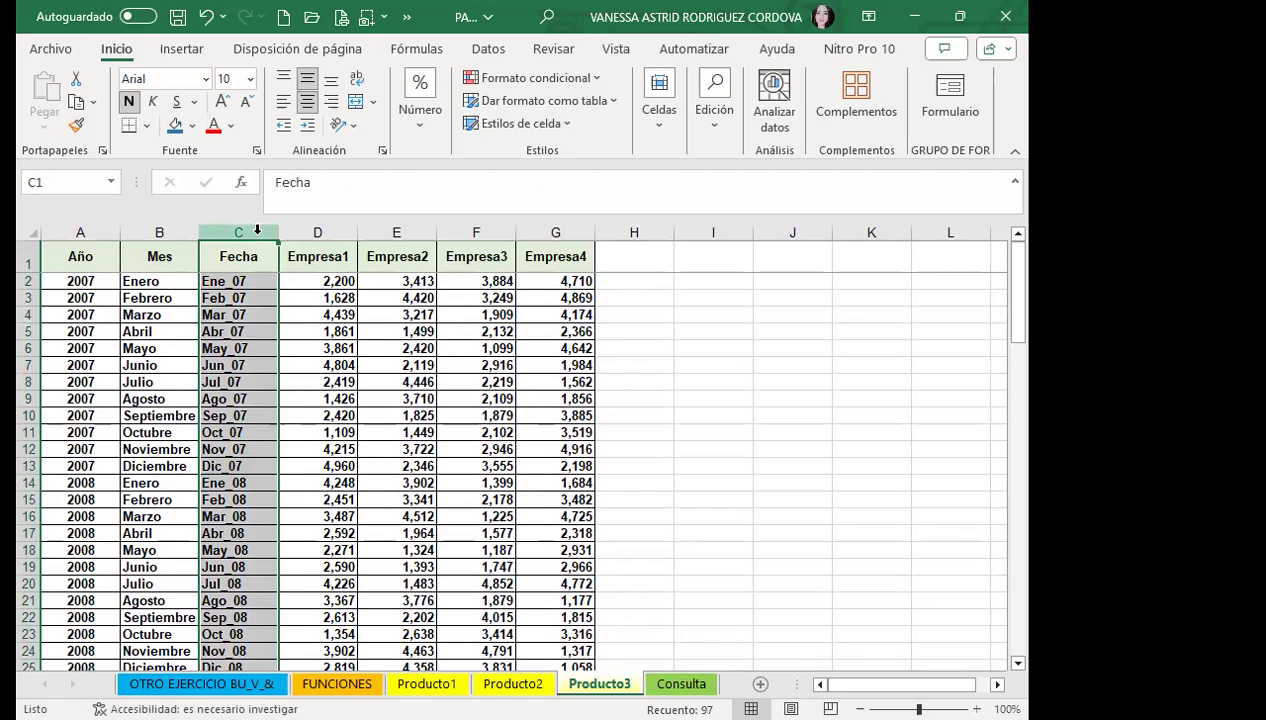
{"action": "left_click", "coordinate": [238, 262]}
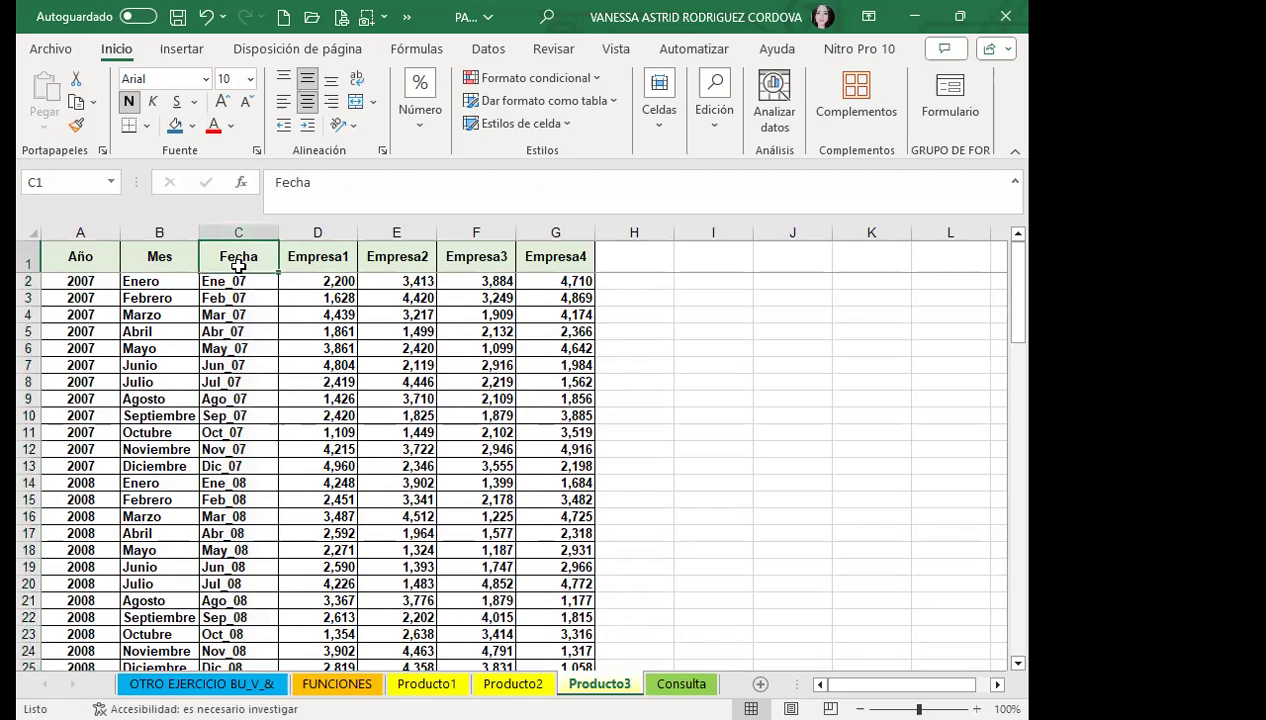
{"action": "left_click", "coordinate": [579, 260]}
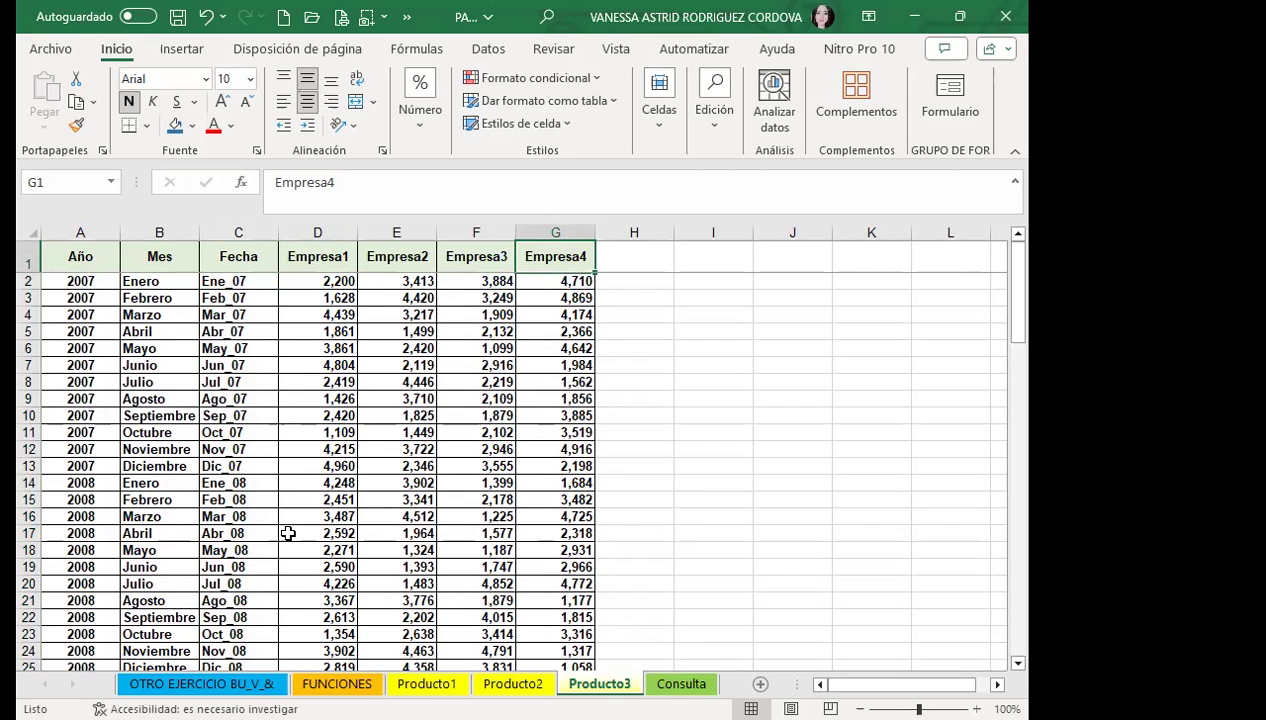
{"action": "left_click", "coordinate": [681, 684]}
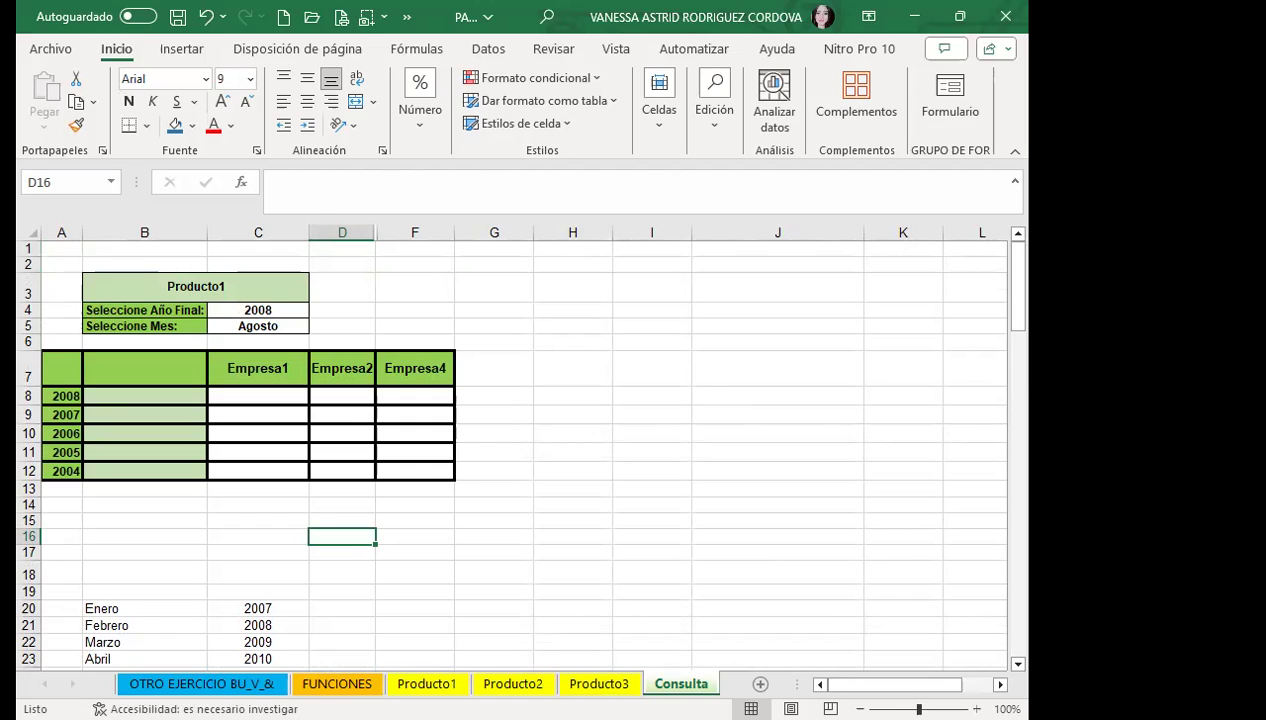
Switch the Consulta product cell B3 from Producto1 to Producto2
{"action": "left_click", "coordinate": [167, 290]}
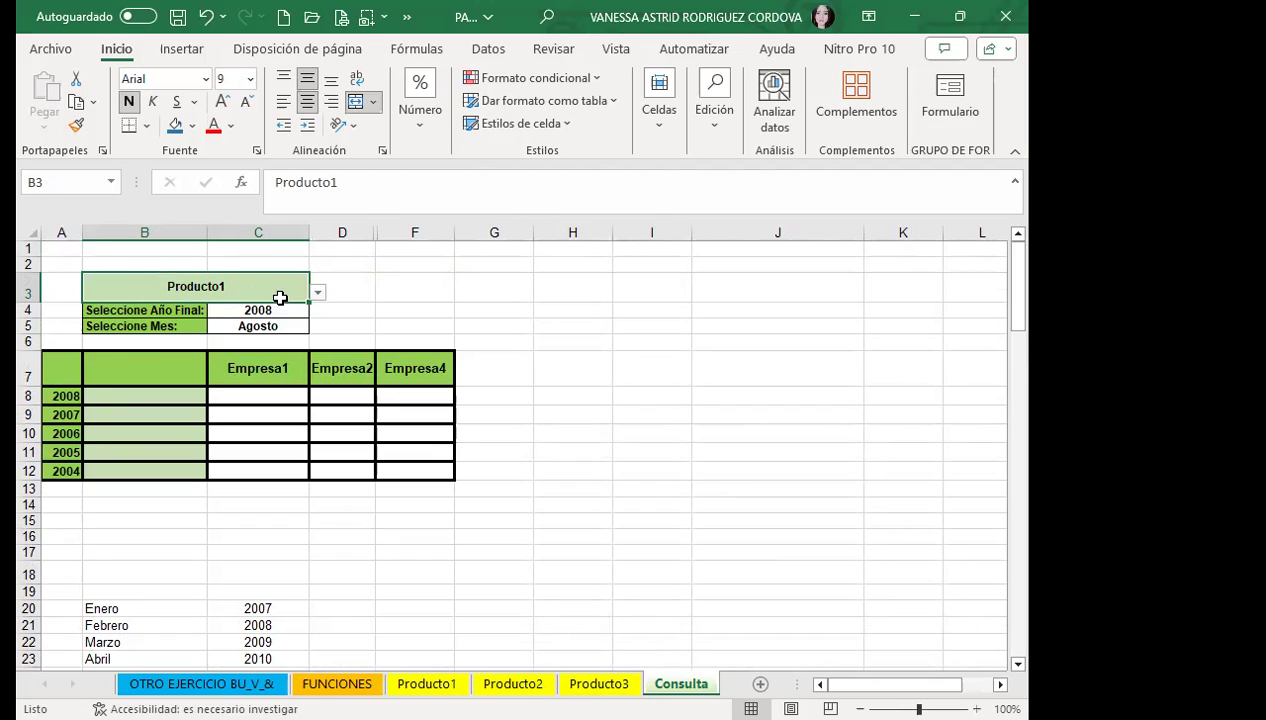
{"action": "left_click", "coordinate": [318, 292]}
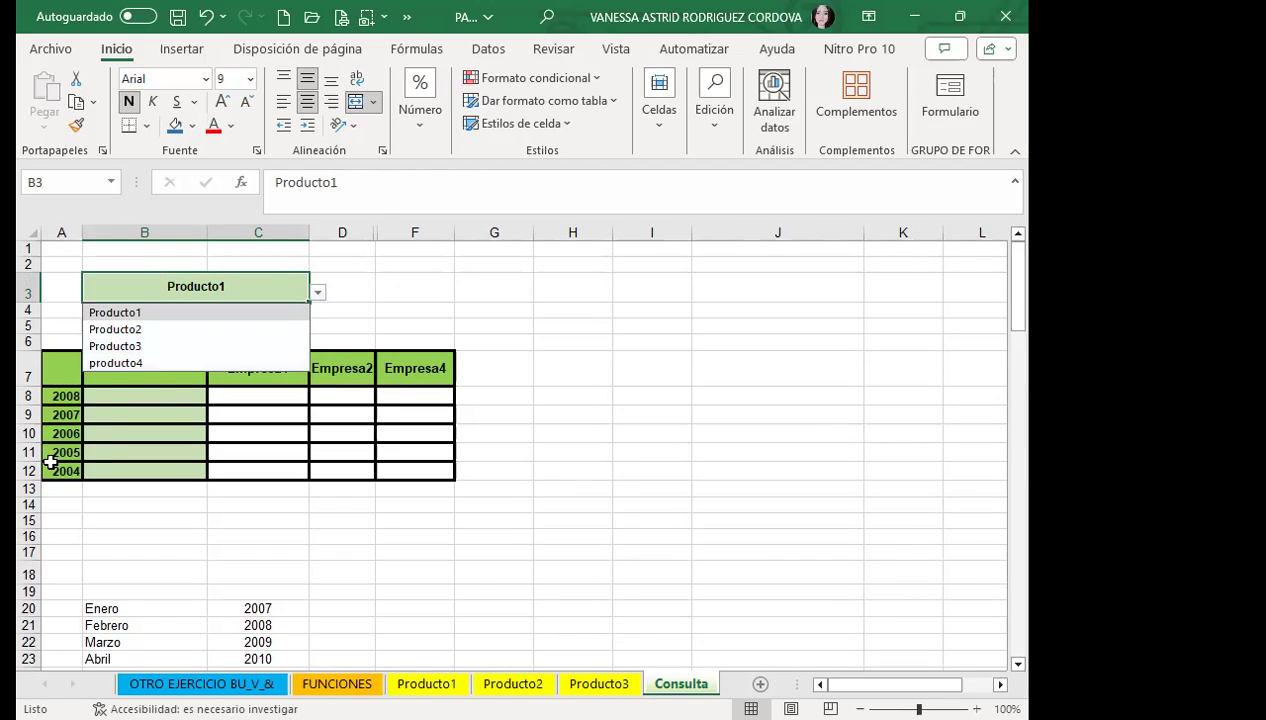
{"action": "left_click", "coordinate": [128, 330]}
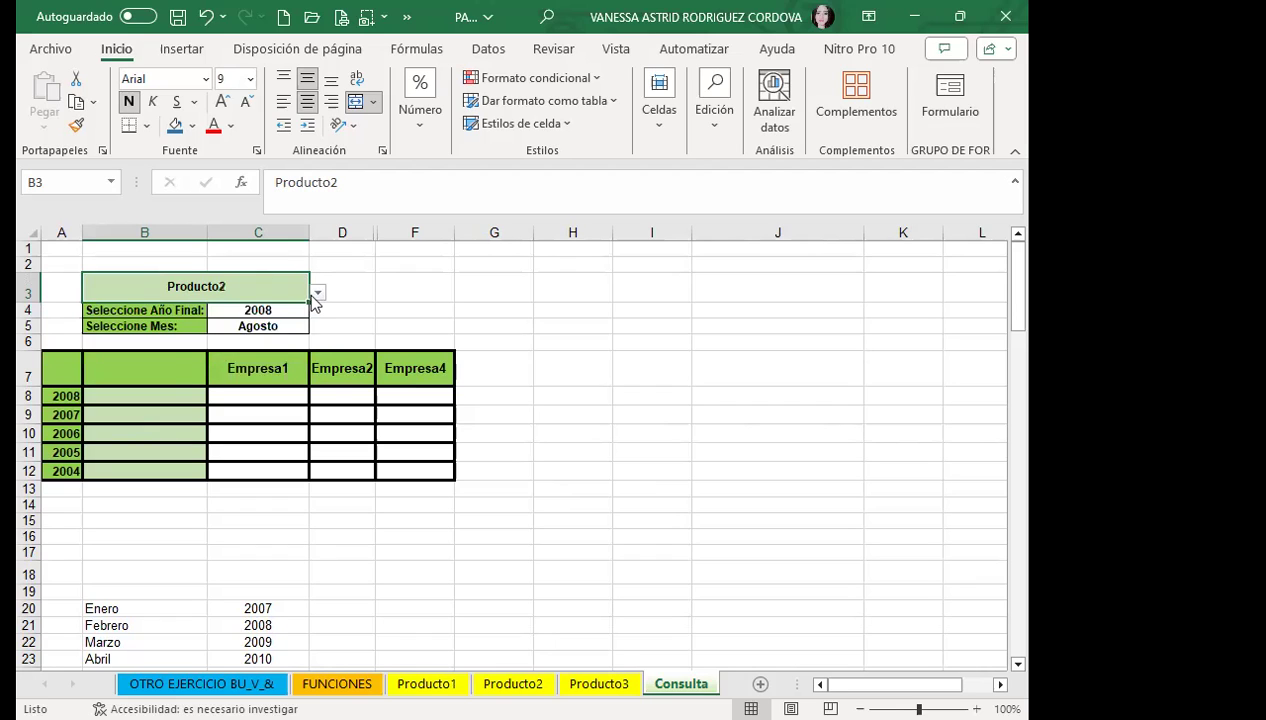
{"action": "left_click", "coordinate": [317, 298]}
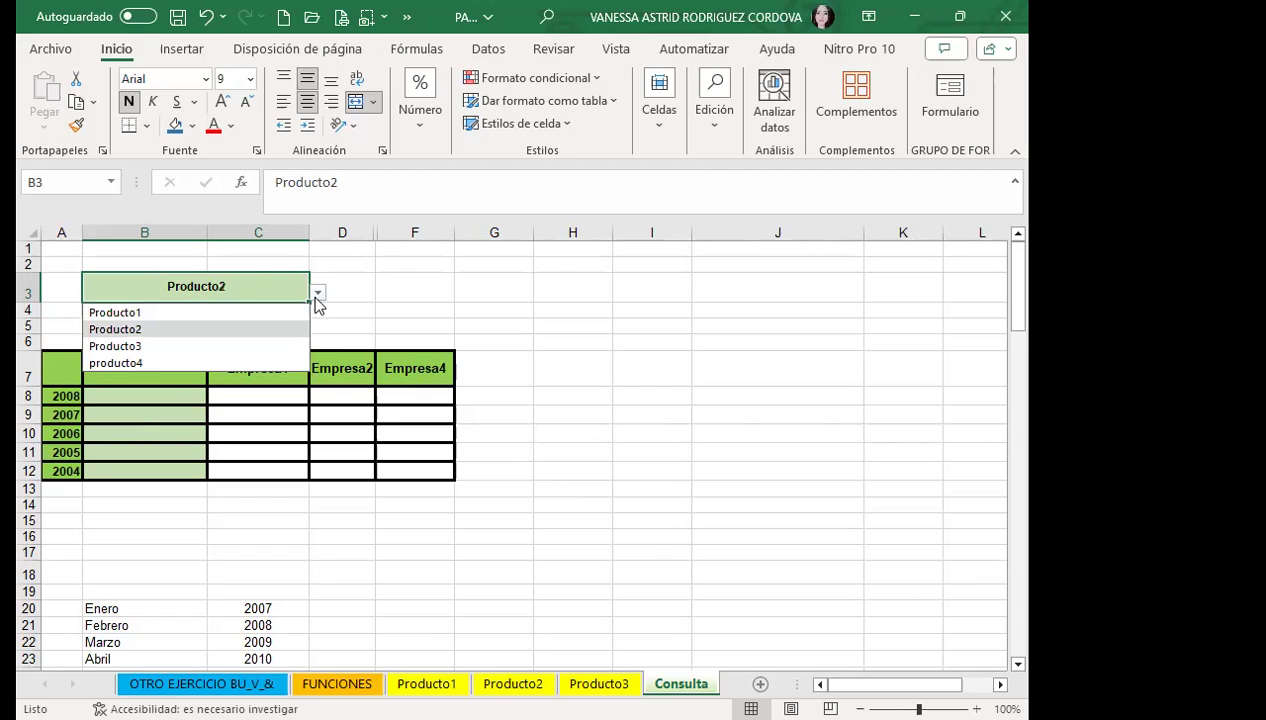
{"action": "left_click", "coordinate": [258, 291]}
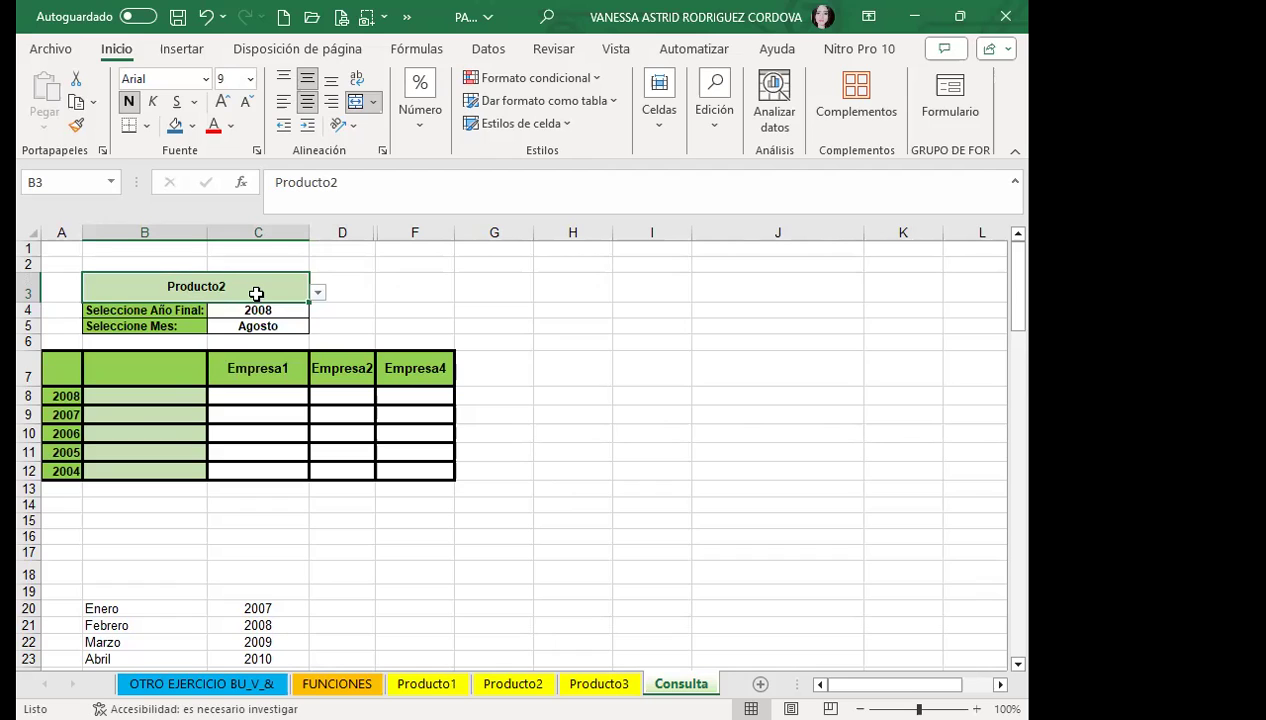
{"action": "left_click", "coordinate": [485, 47]}
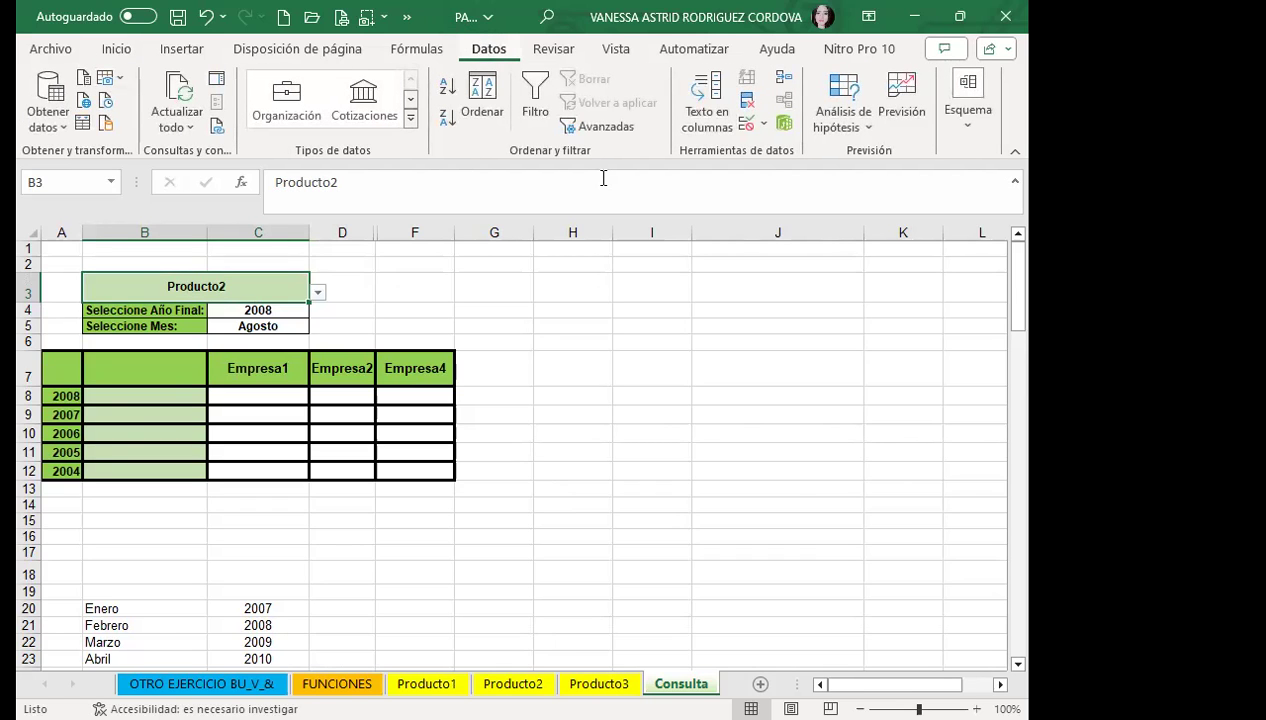
Check the product cell's validation list (Producto1;Producto2;Producto3;producto4) unchanged, then view the Producto3 sheet
{"action": "left_click", "coordinate": [746, 127]}
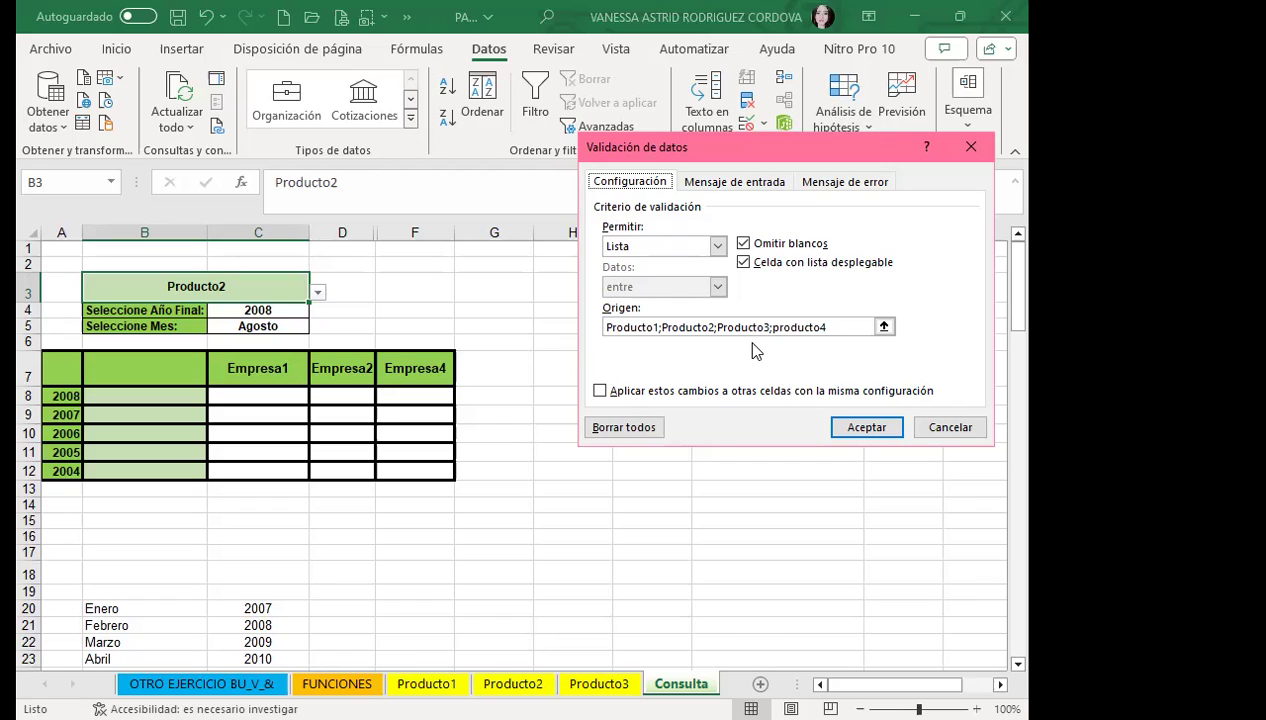
{"action": "left_click", "coordinate": [973, 148]}
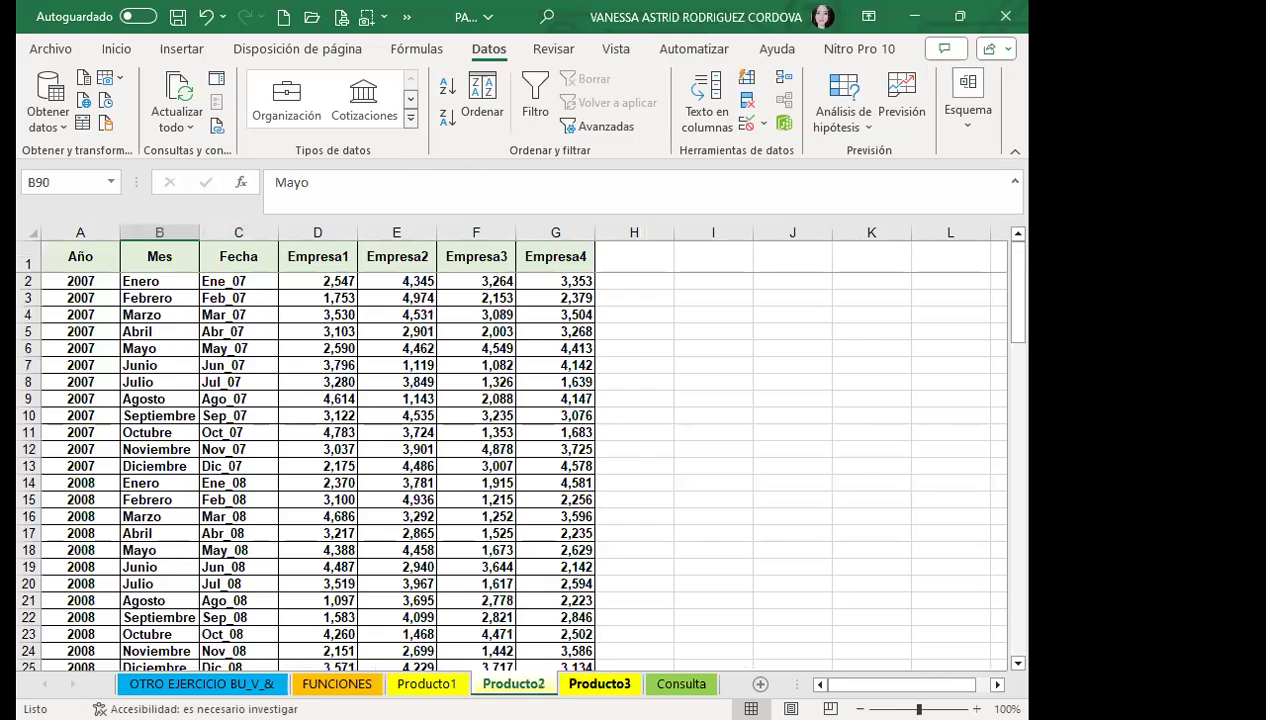
{"action": "left_click", "coordinate": [599, 683]}
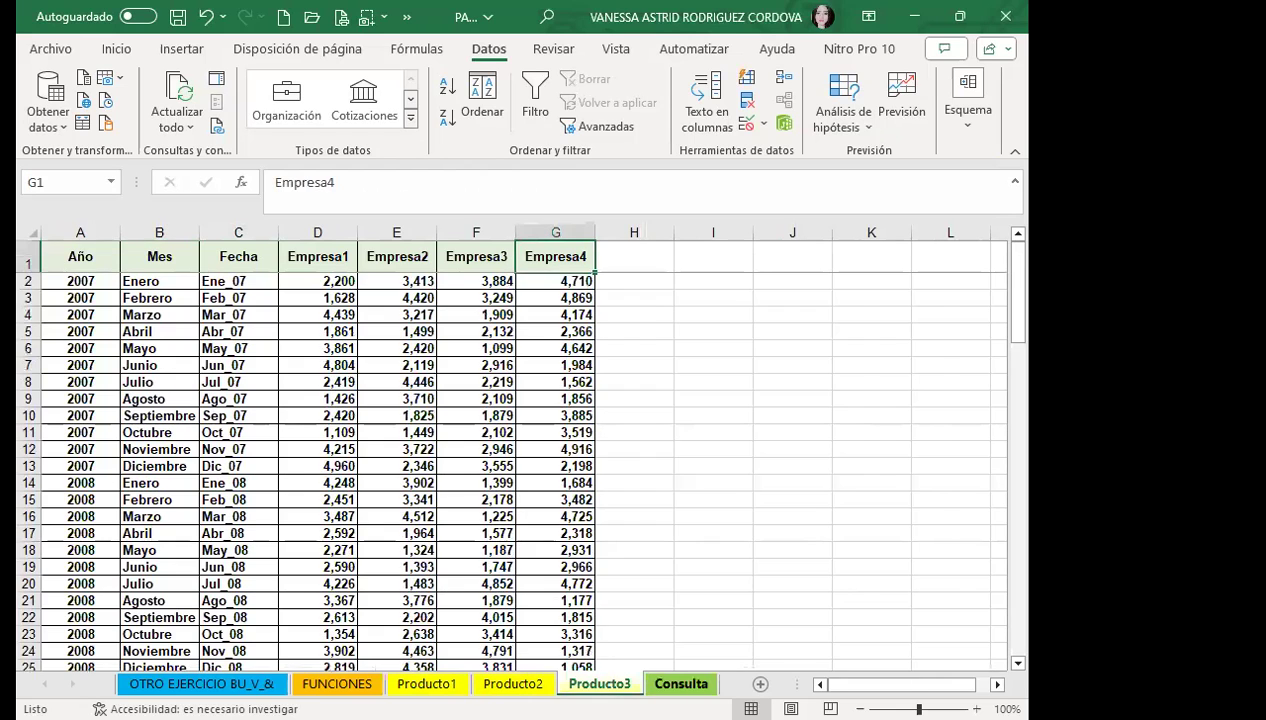
Check the year dropdown on Consulta (showing 2008), then look over the Producto1 data sheet
{"action": "left_click", "coordinate": [670, 683]}
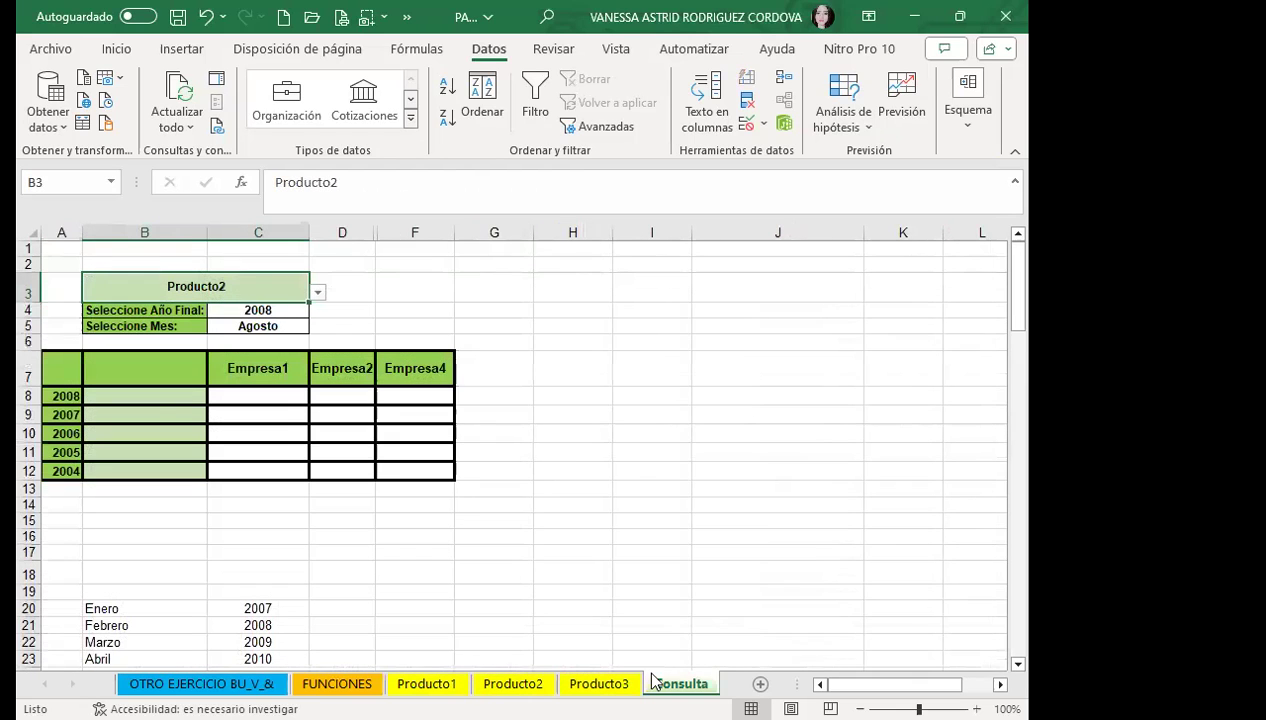
{"action": "left_click", "coordinate": [282, 311]}
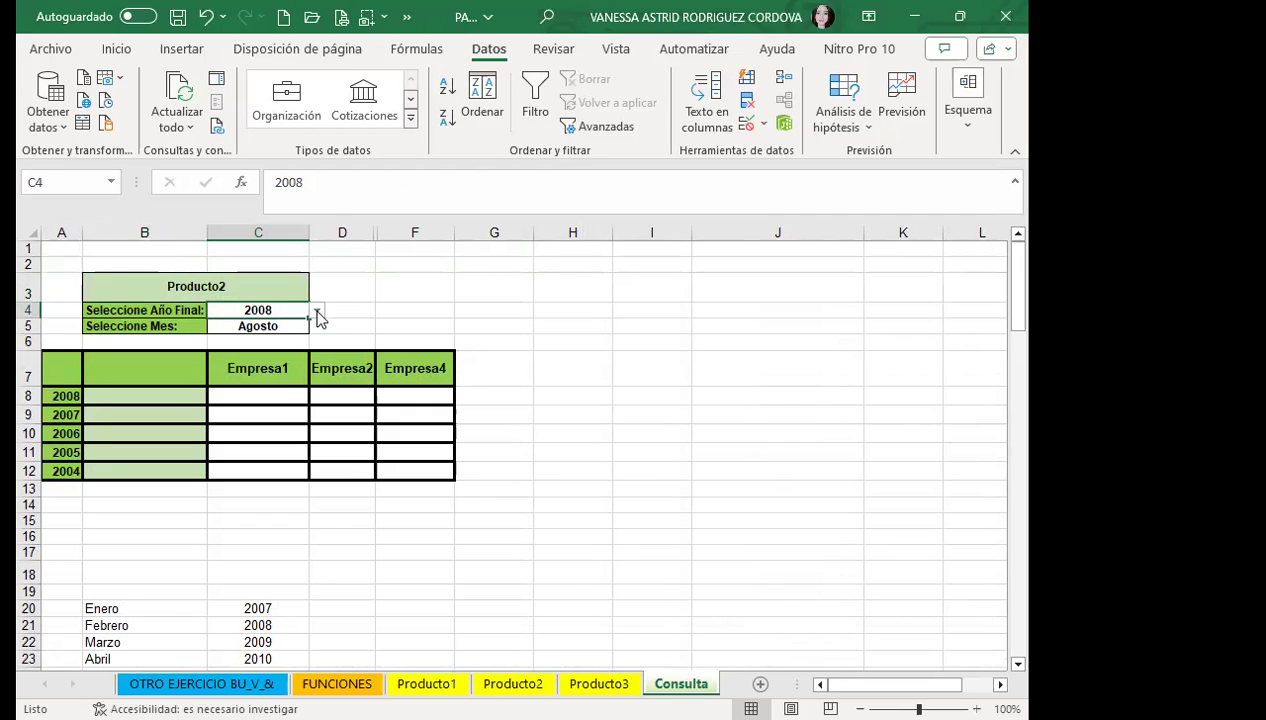
{"action": "left_click", "coordinate": [316, 310]}
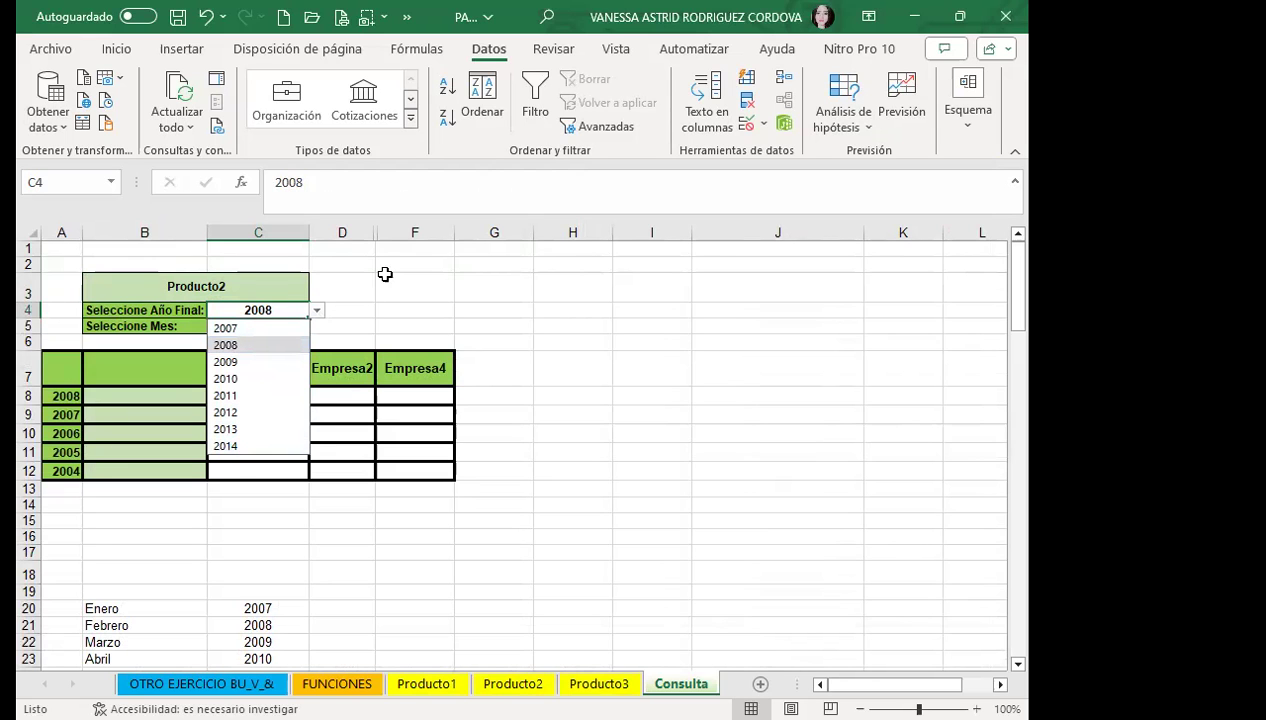
{"action": "left_click", "coordinate": [426, 683]}
{"action": "scroll", "coordinate": [150, 474], "scroll_direction": "down", "scroll_amount": 17}
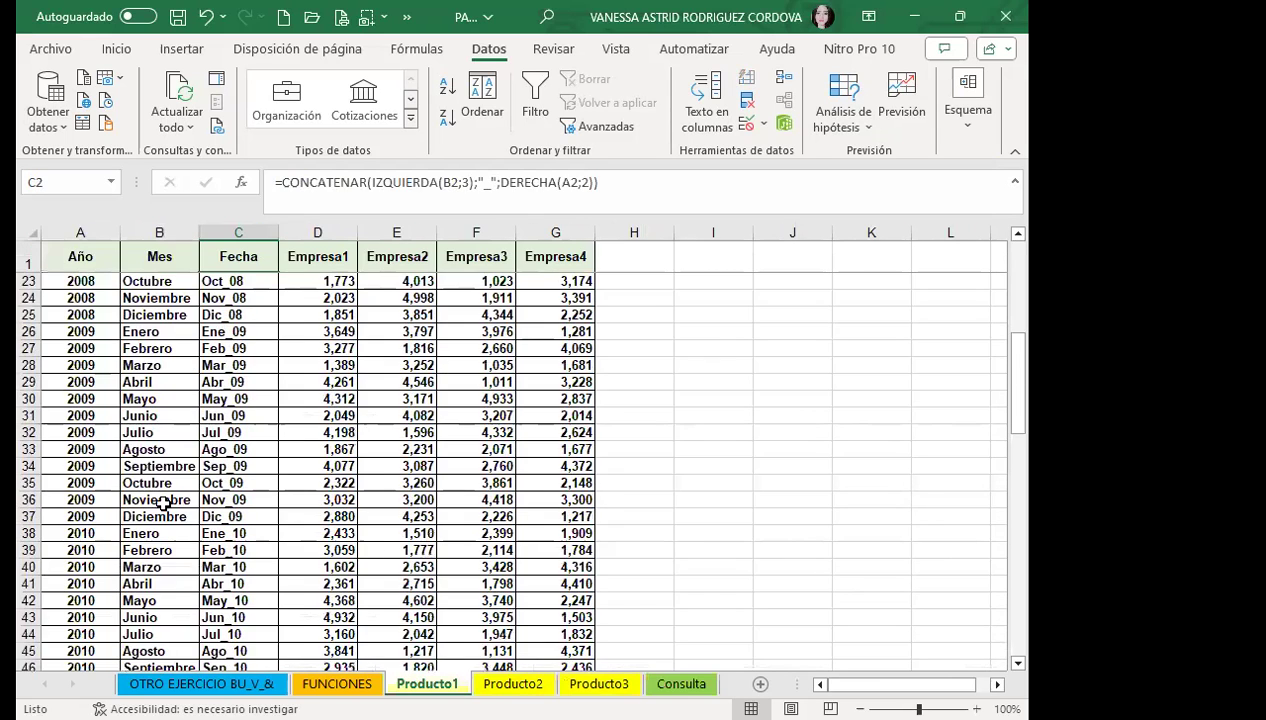
{"action": "scroll", "coordinate": [150, 474], "scroll_direction": "down", "scroll_amount": 16}
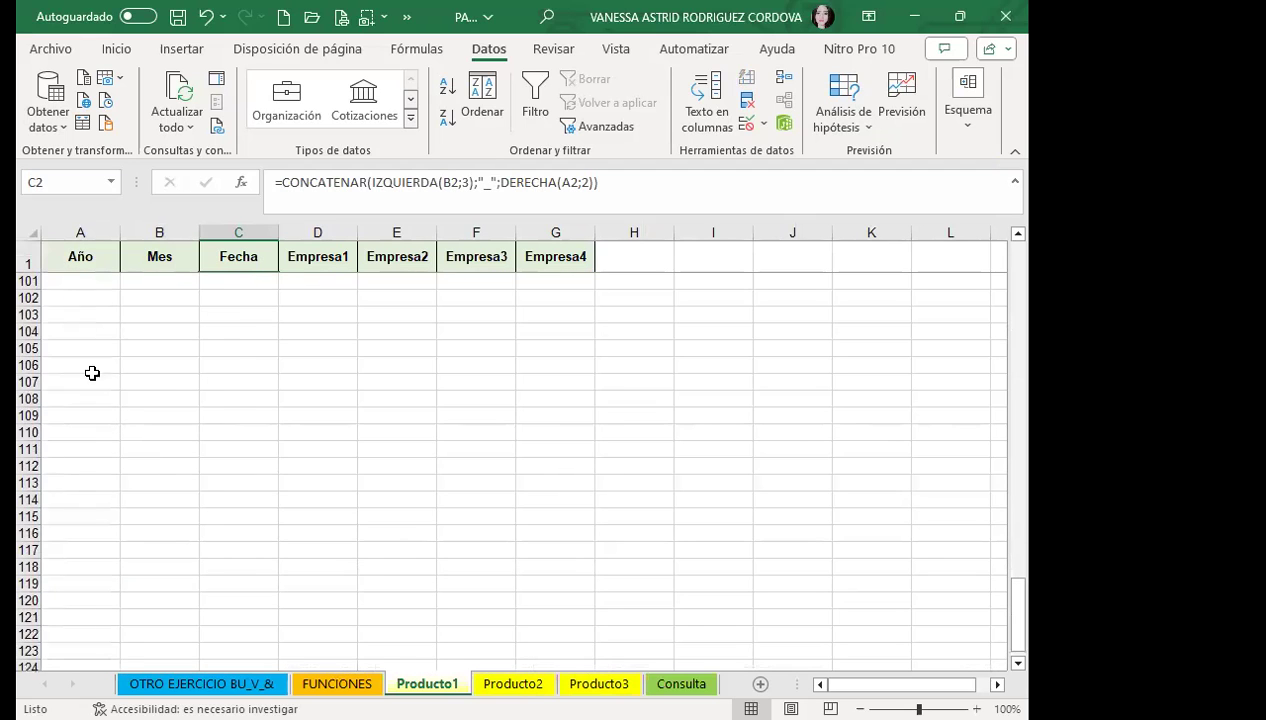
{"action": "scroll", "coordinate": [68, 397], "scroll_direction": "up", "scroll_amount": 5}
{"action": "scroll", "coordinate": [68, 397], "scroll_direction": "up", "scroll_amount": 1}
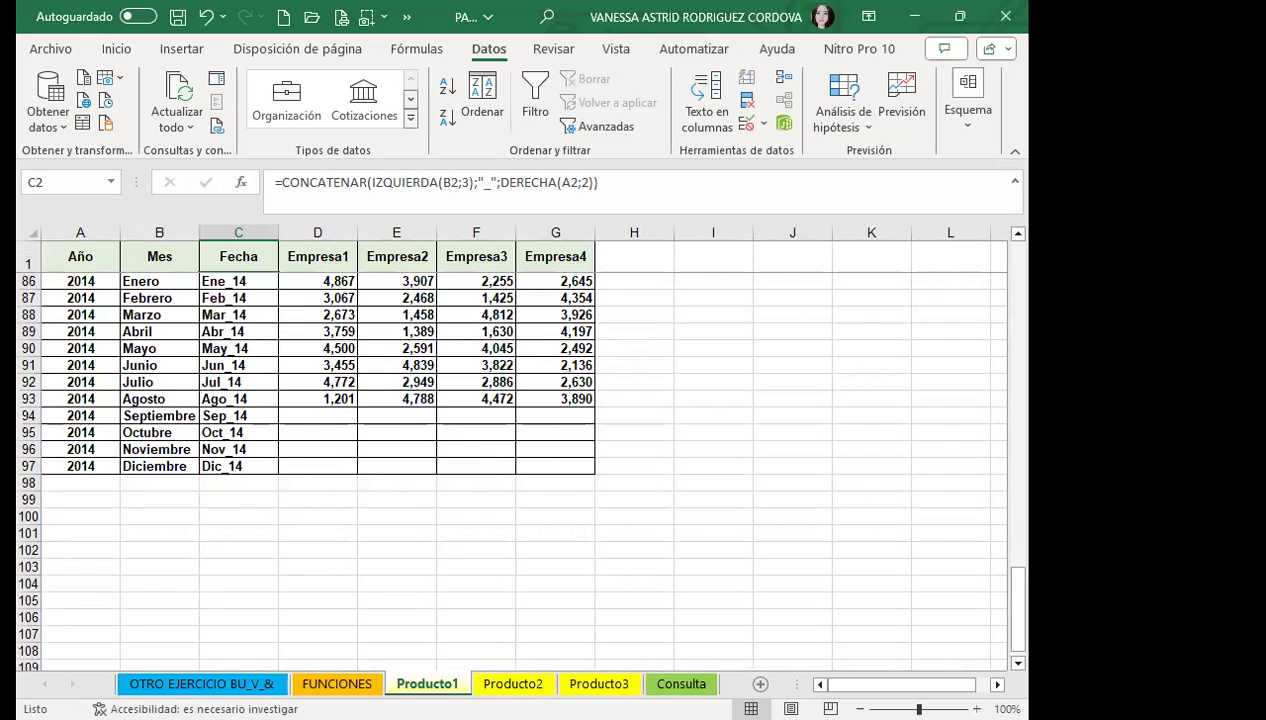
{"action": "left_click", "coordinate": [681, 683]}
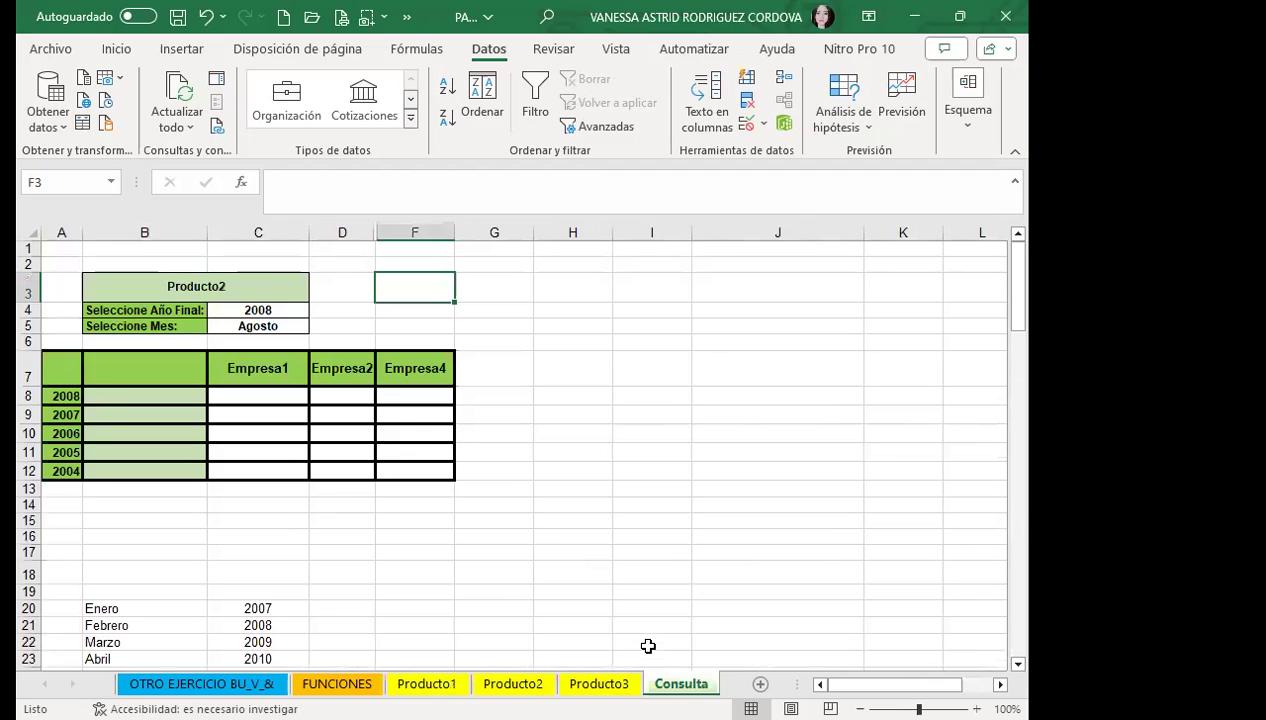
Check the month dropdown (Agosto) and its Enero–Diciembre source list, then select the cell beside 2008 in the lookup table
{"action": "left_click", "coordinate": [244, 320]}
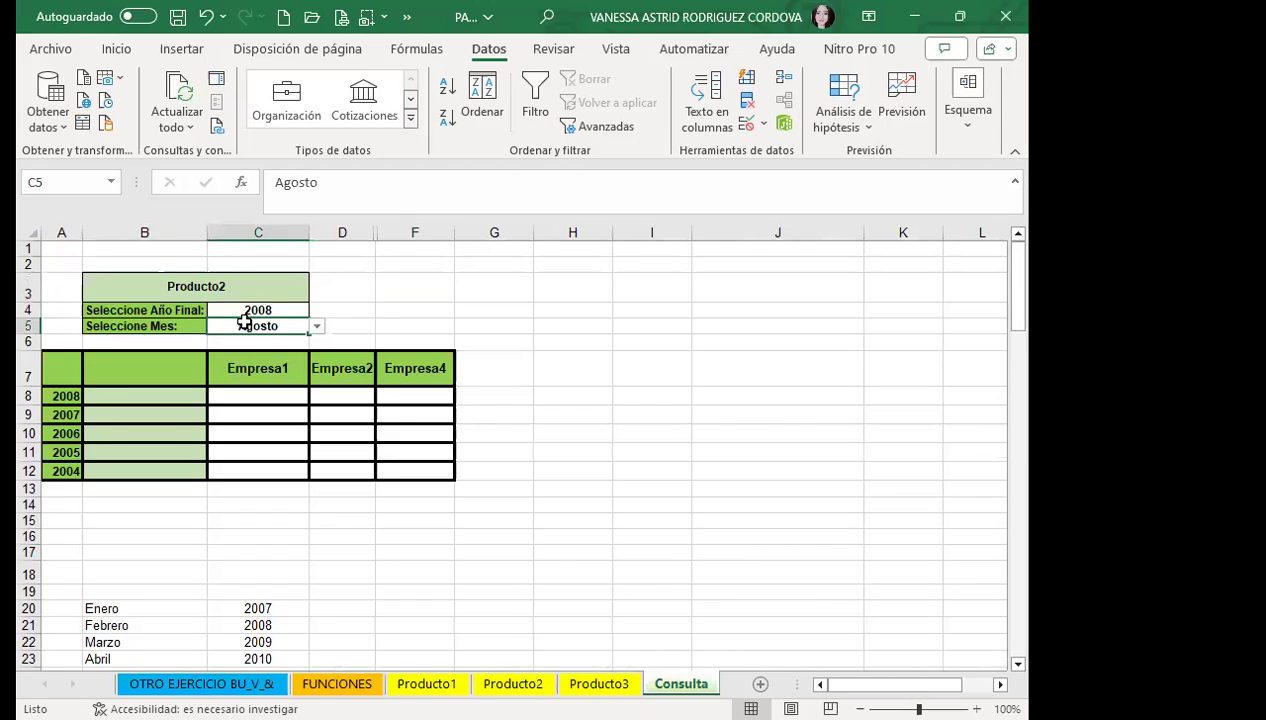
{"action": "left_click", "coordinate": [315, 327]}
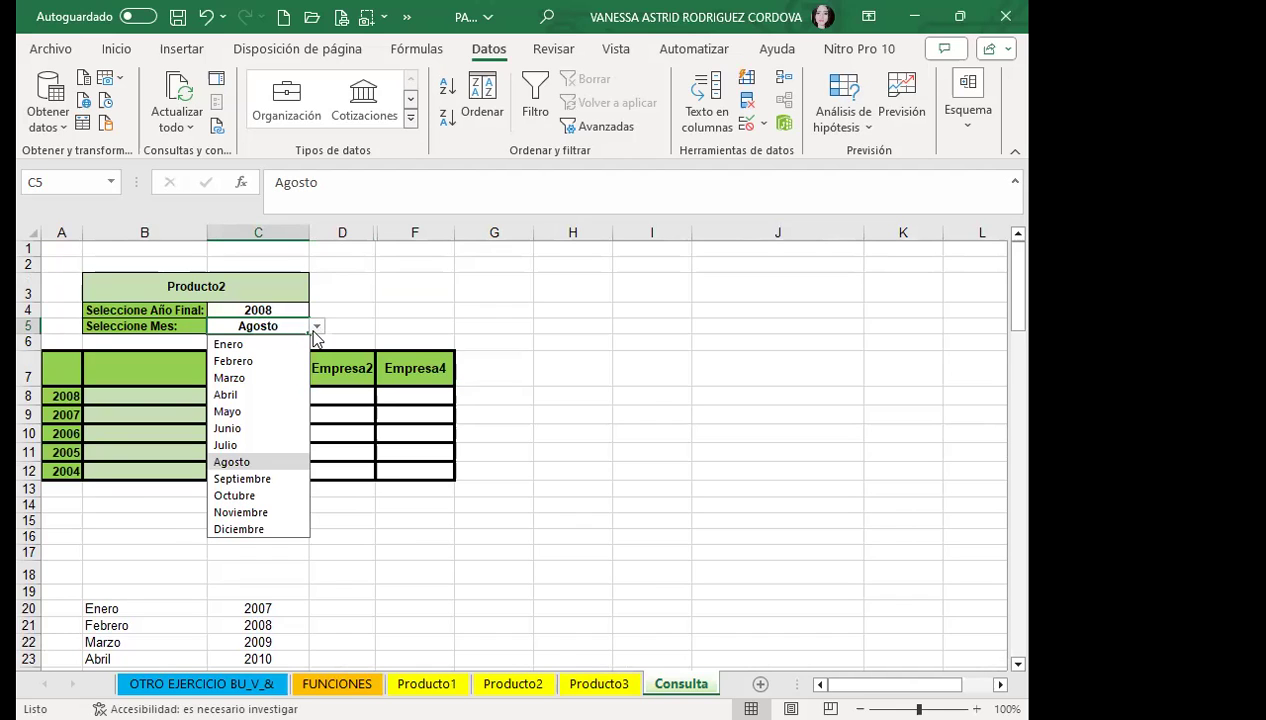
{"action": "left_click", "coordinate": [421, 324]}
{"action": "scroll", "coordinate": [141, 457], "scroll_direction": "down", "scroll_amount": 5}
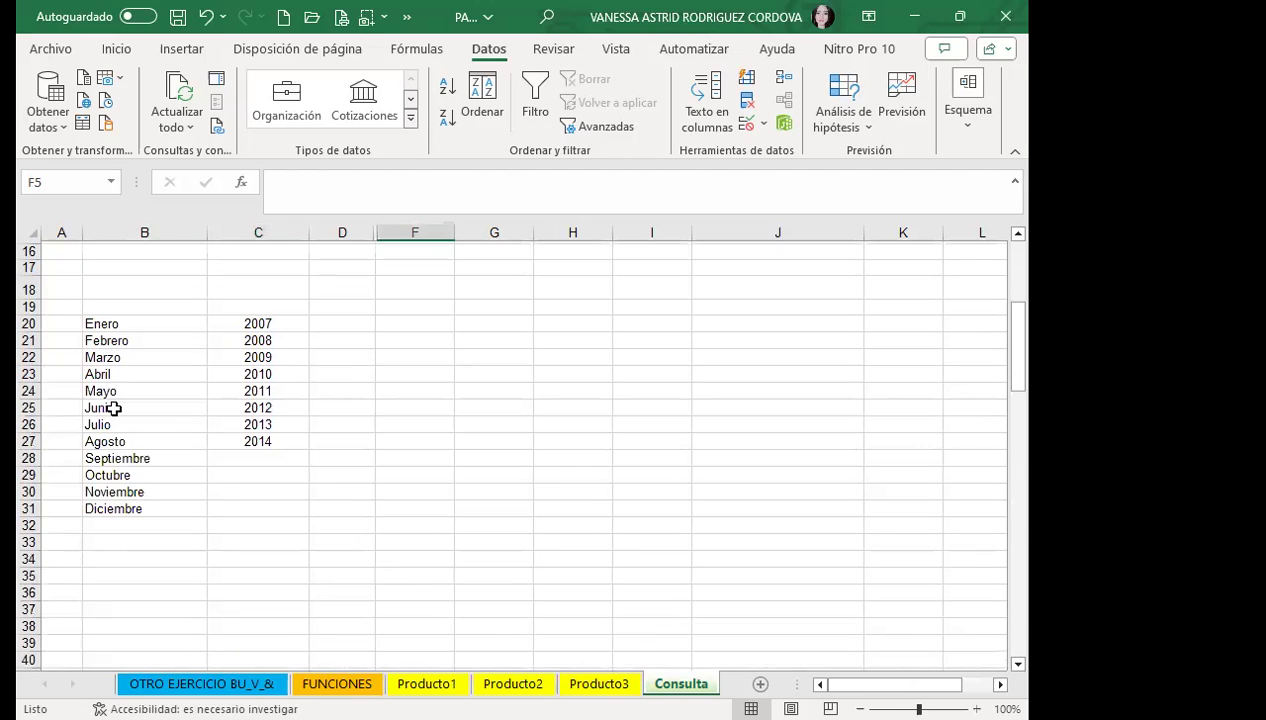
{"action": "left_click", "coordinate": [114, 408]}
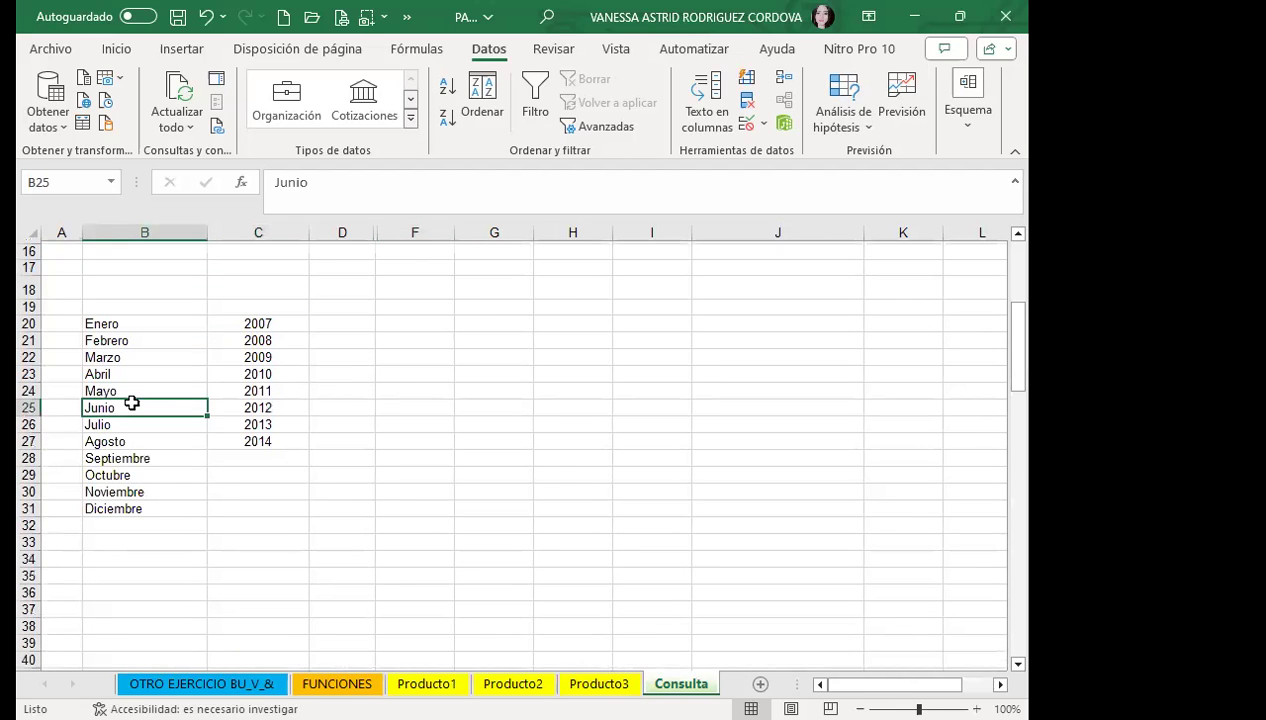
{"action": "left_click", "coordinate": [150, 313]}
{"action": "left_click", "coordinate": [175, 327]}
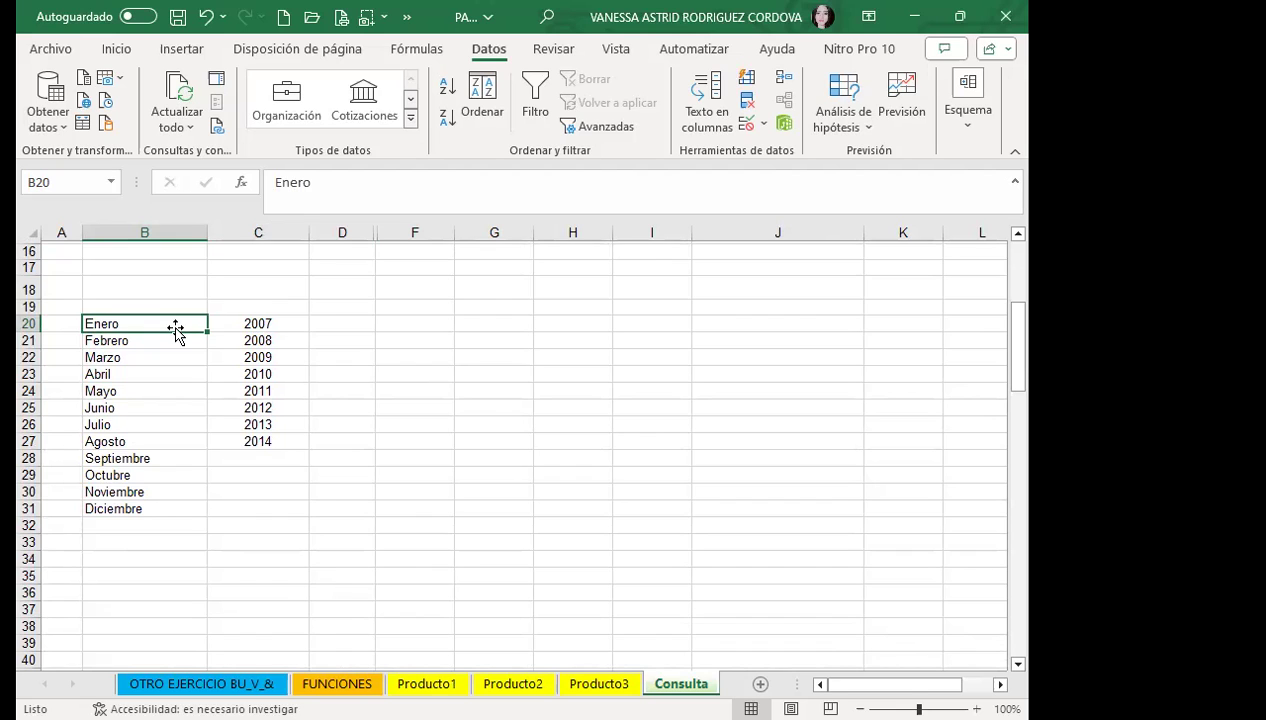
{"action": "scroll", "coordinate": [175, 333], "scroll_direction": "up", "scroll_amount": 5}
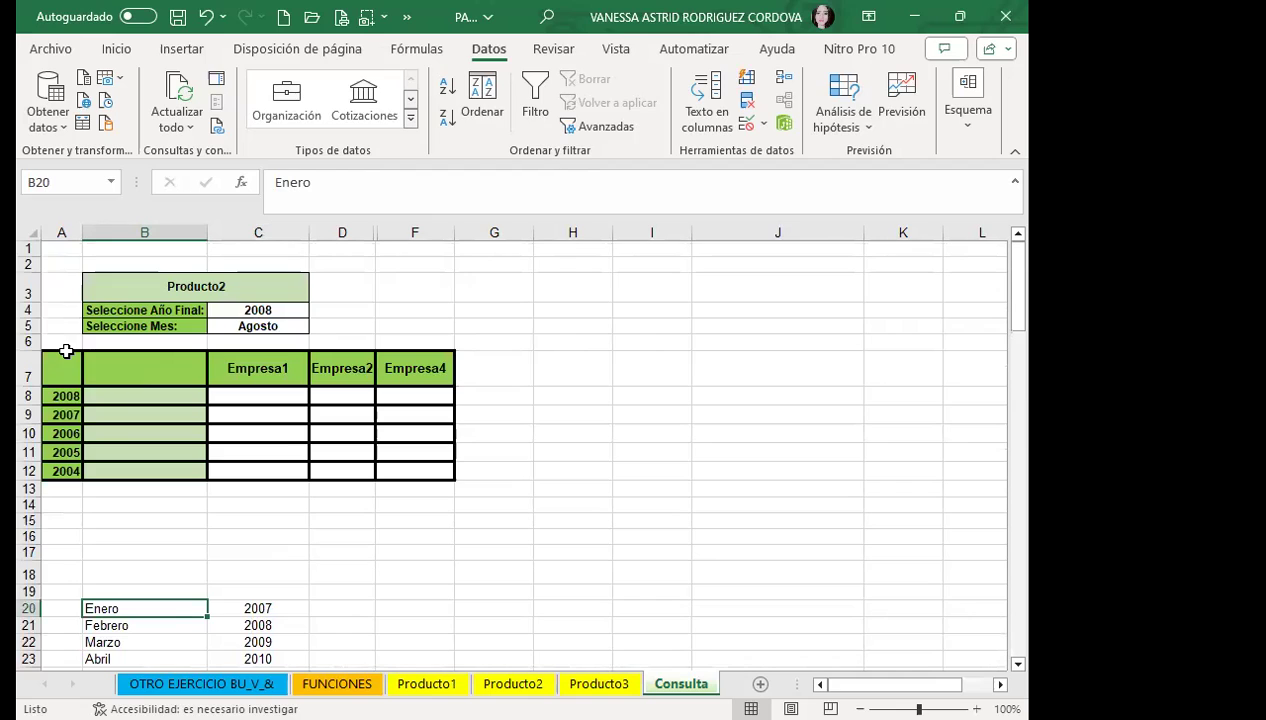
{"action": "left_click", "coordinate": [165, 397]}
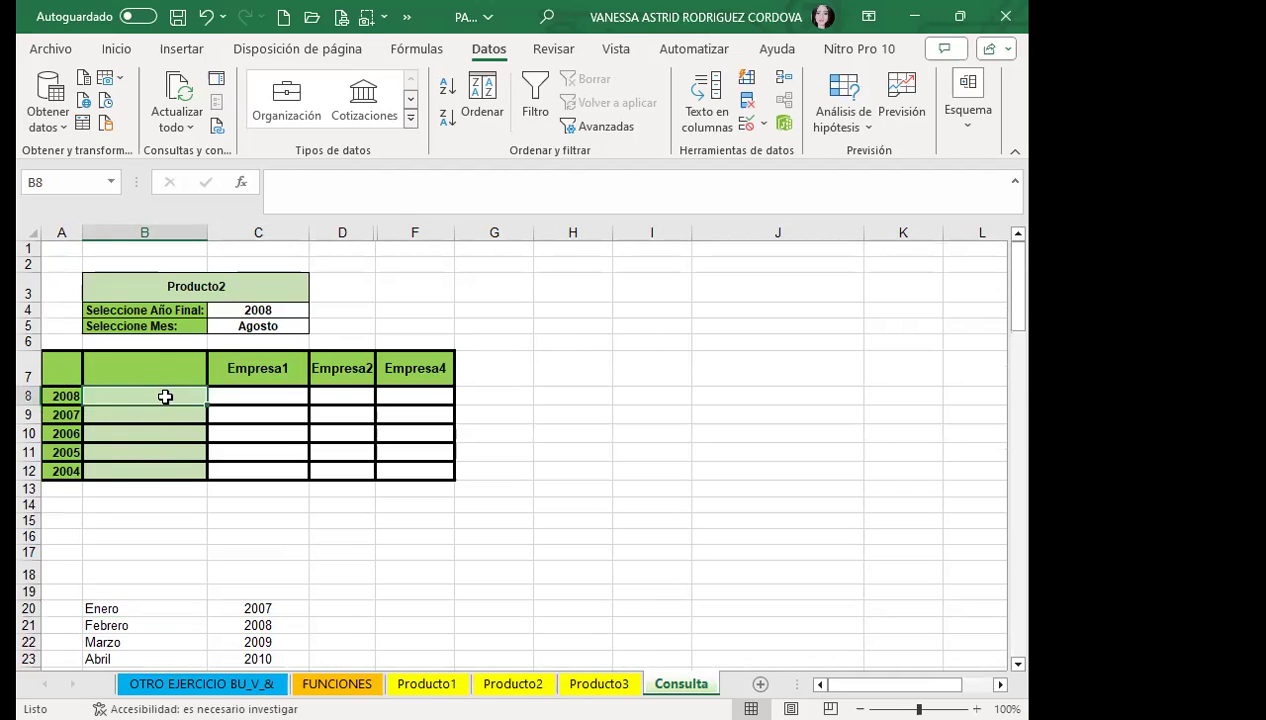
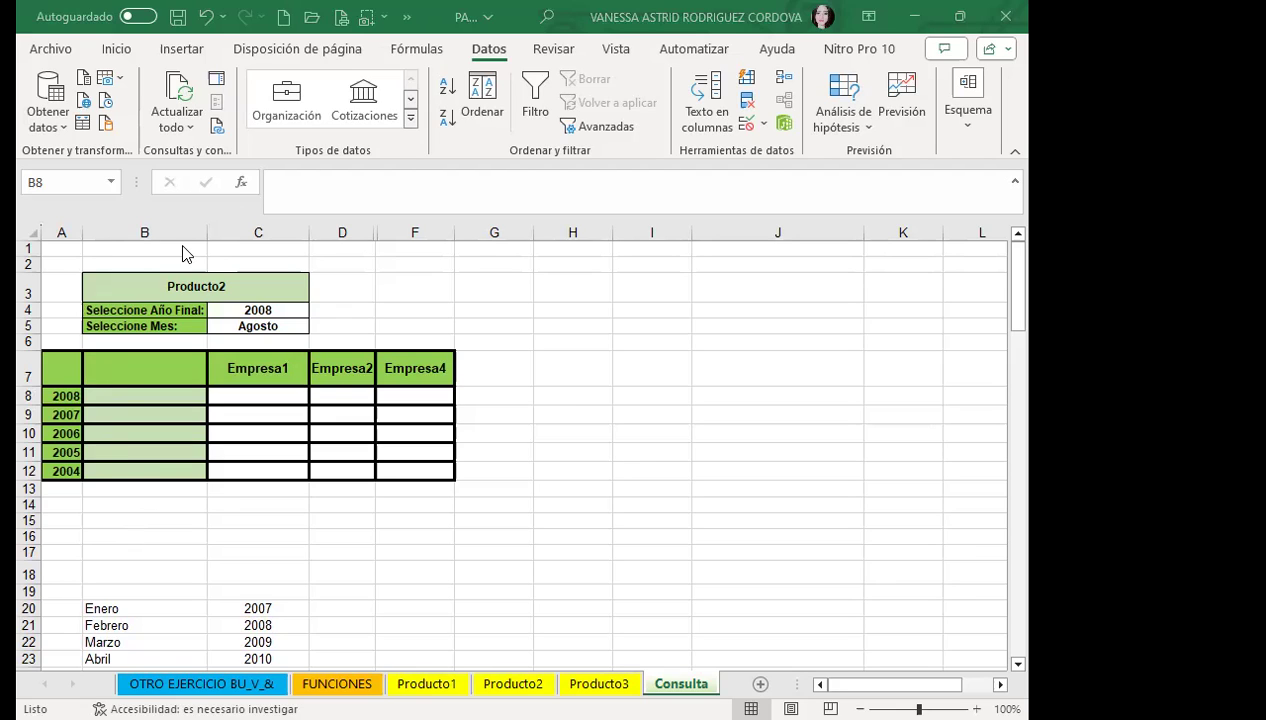
Check A8's =C4 link, then pick 2009 and then 2010 as the final year in C4
{"action": "left_click", "coordinate": [64, 398]}
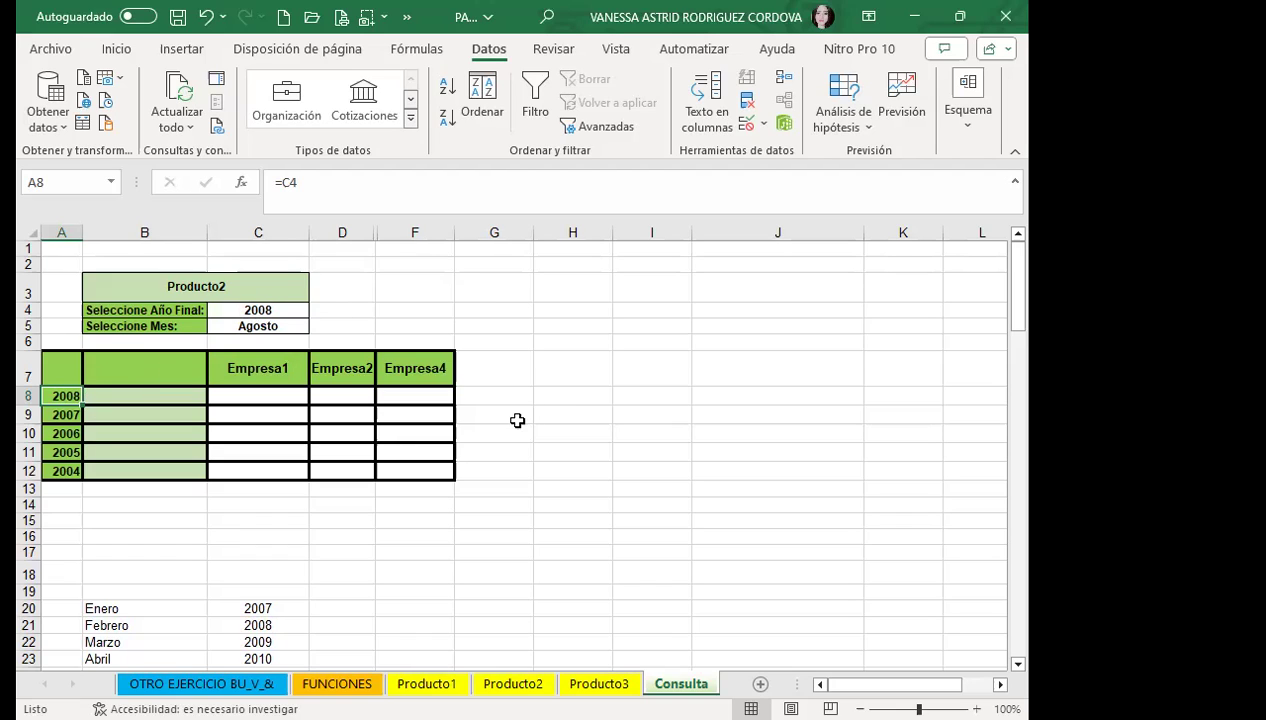
{"action": "left_click", "coordinate": [265, 311]}
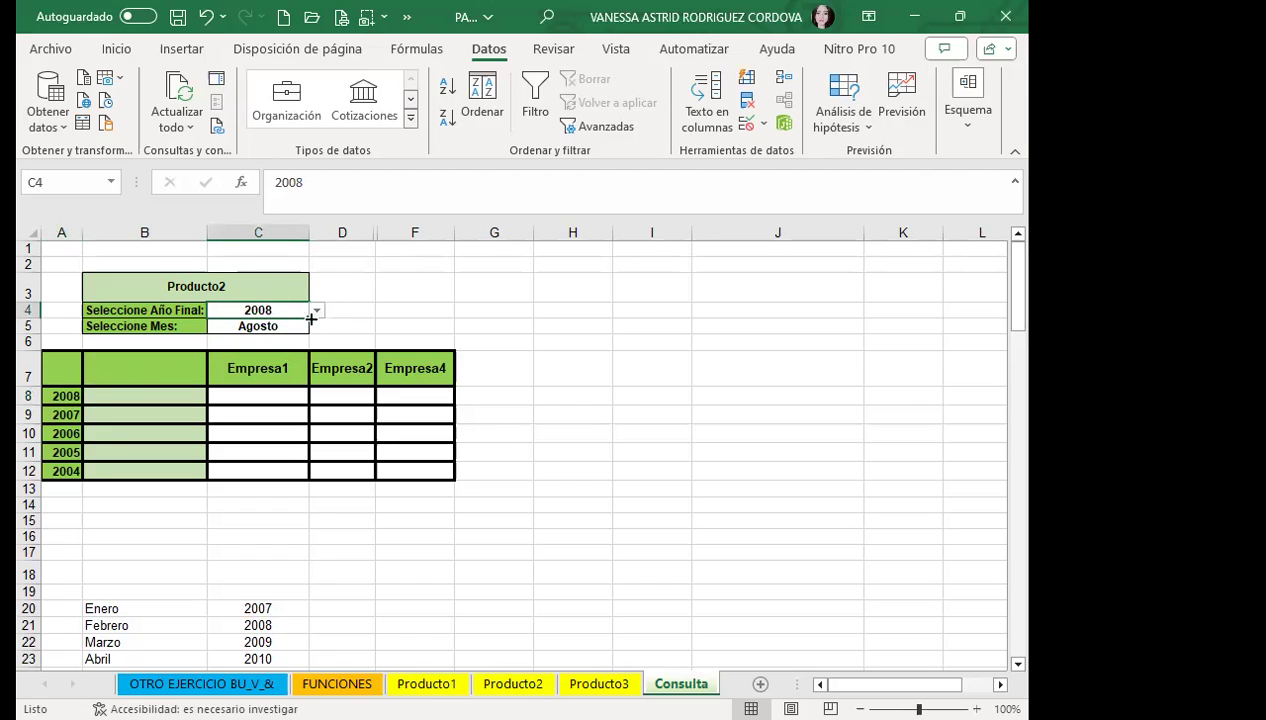
{"action": "left_click", "coordinate": [317, 313]}
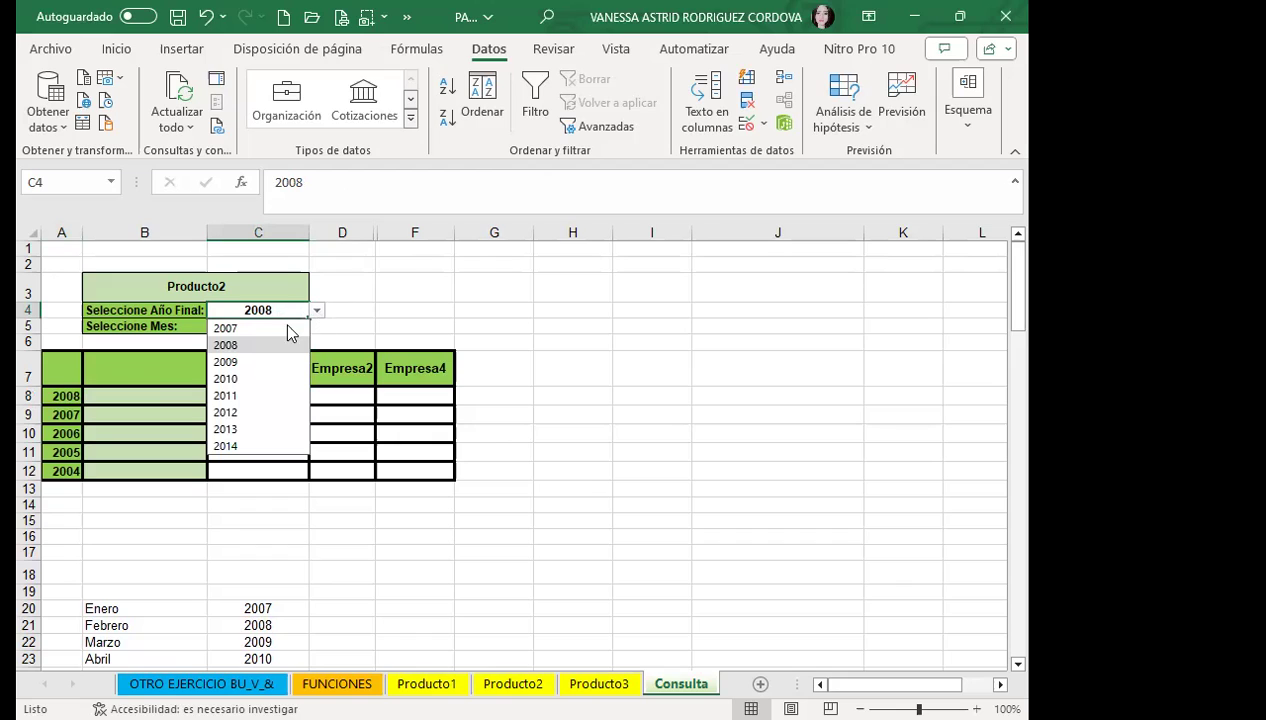
{"action": "left_click", "coordinate": [226, 362]}
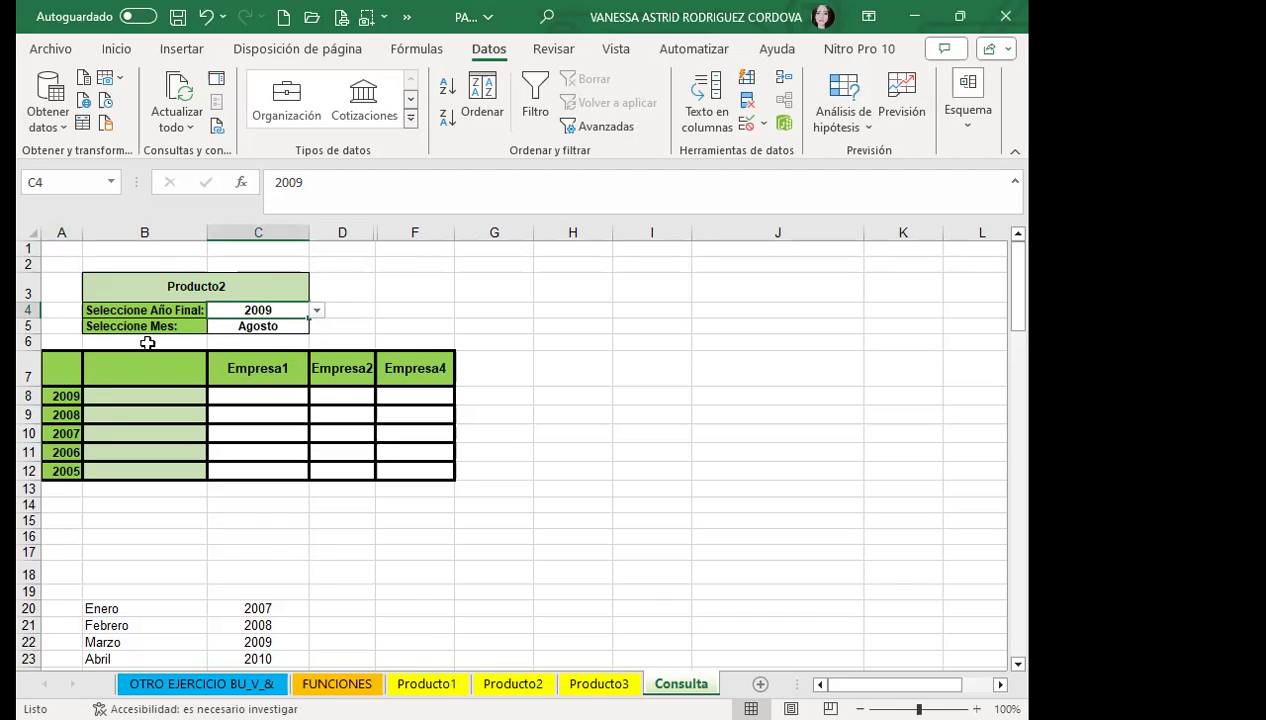
{"action": "left_click", "coordinate": [316, 312]}
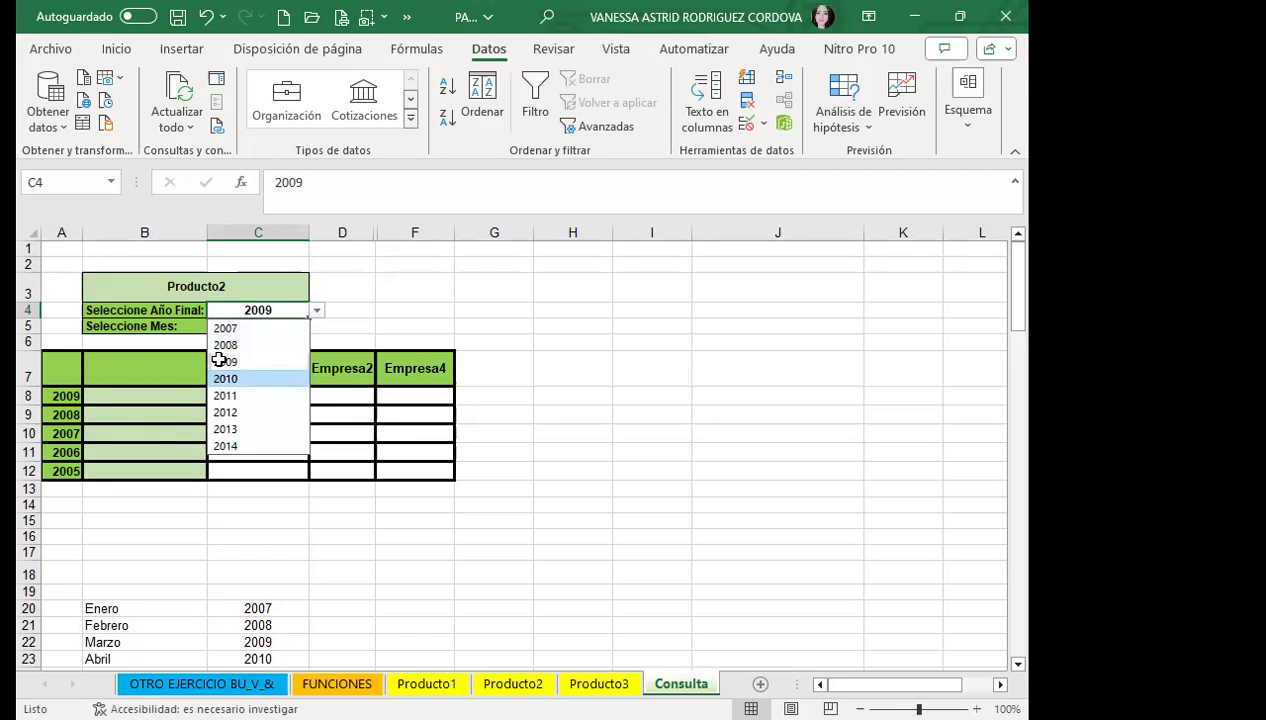
{"action": "left_click", "coordinate": [225, 378]}
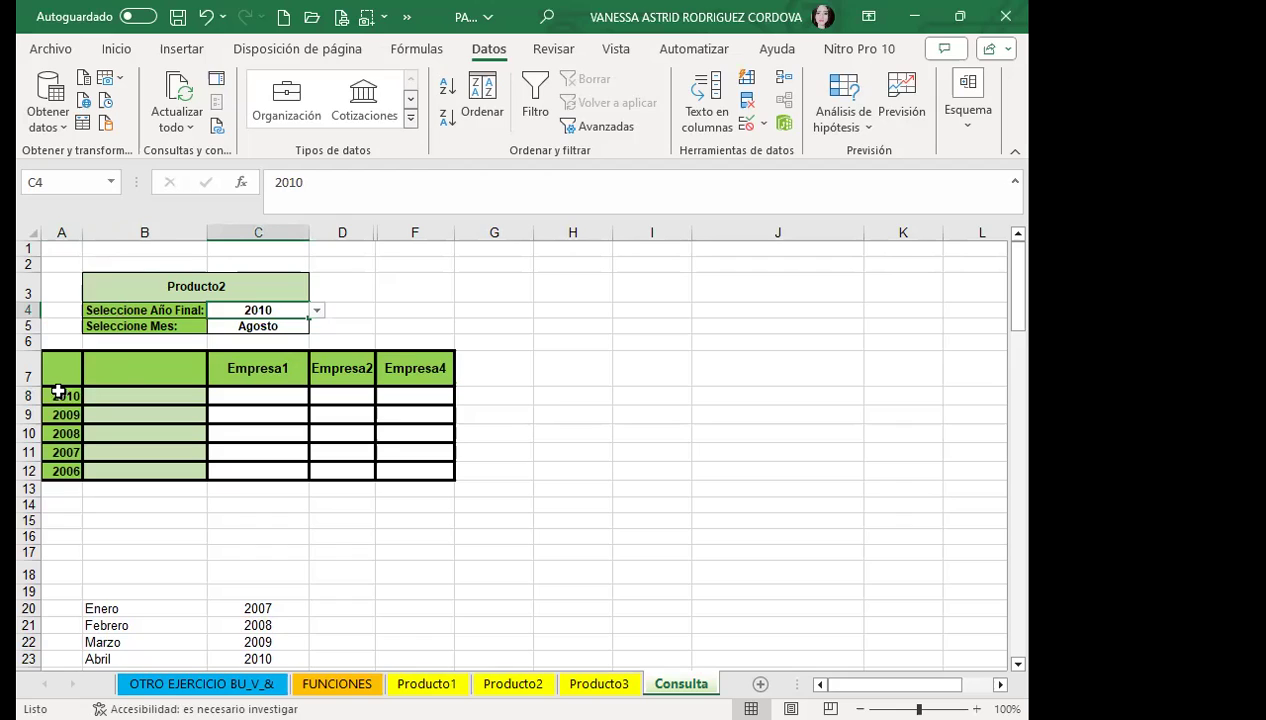
Check A8's link to C4, try 2011 as the final year, then return C4 to 2009
{"action": "left_click", "coordinate": [55, 395]}
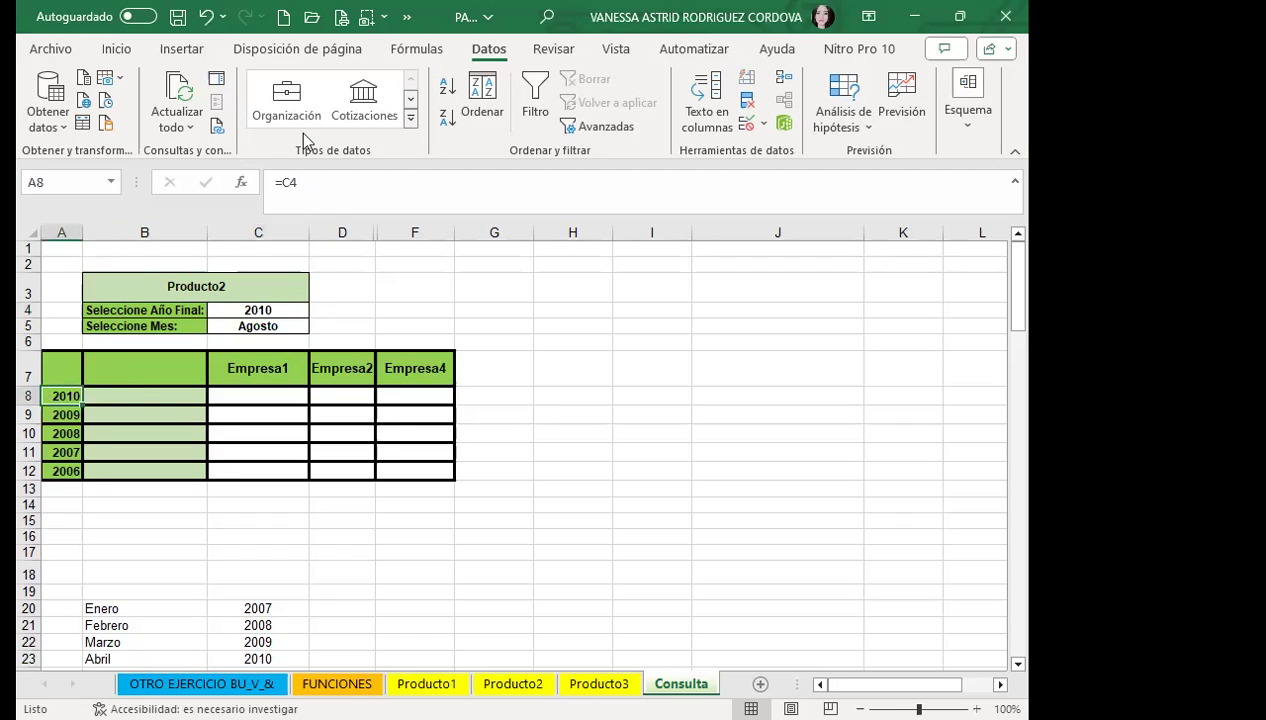
{"action": "left_click", "coordinate": [263, 311]}
{"action": "left_click", "coordinate": [315, 311]}
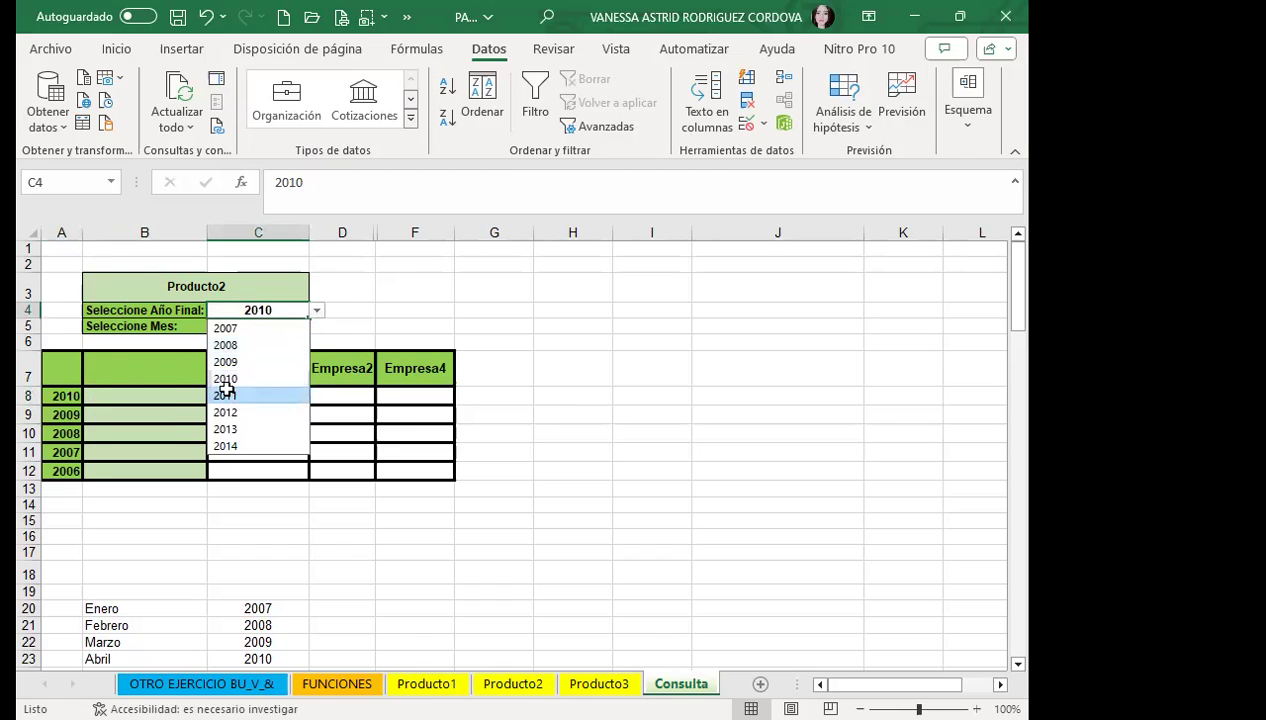
{"action": "left_click", "coordinate": [224, 395]}
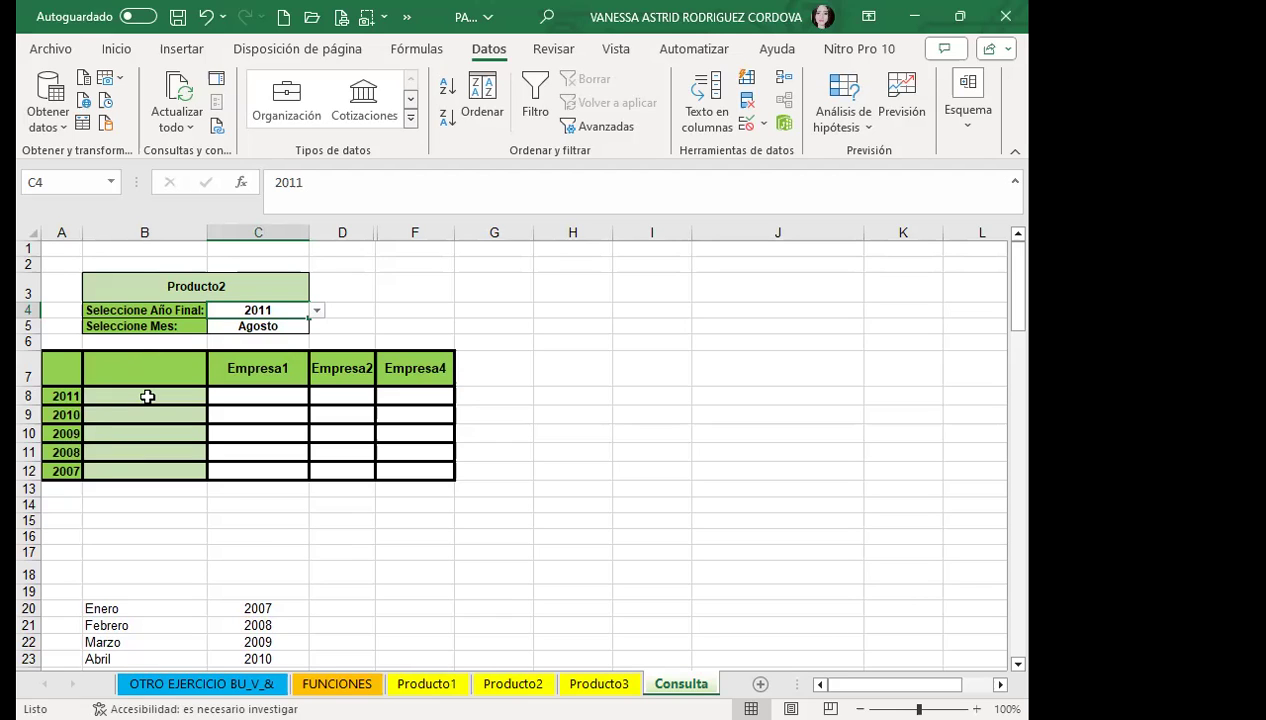
{"action": "left_click", "coordinate": [315, 312]}
{"action": "left_click", "coordinate": [236, 364]}
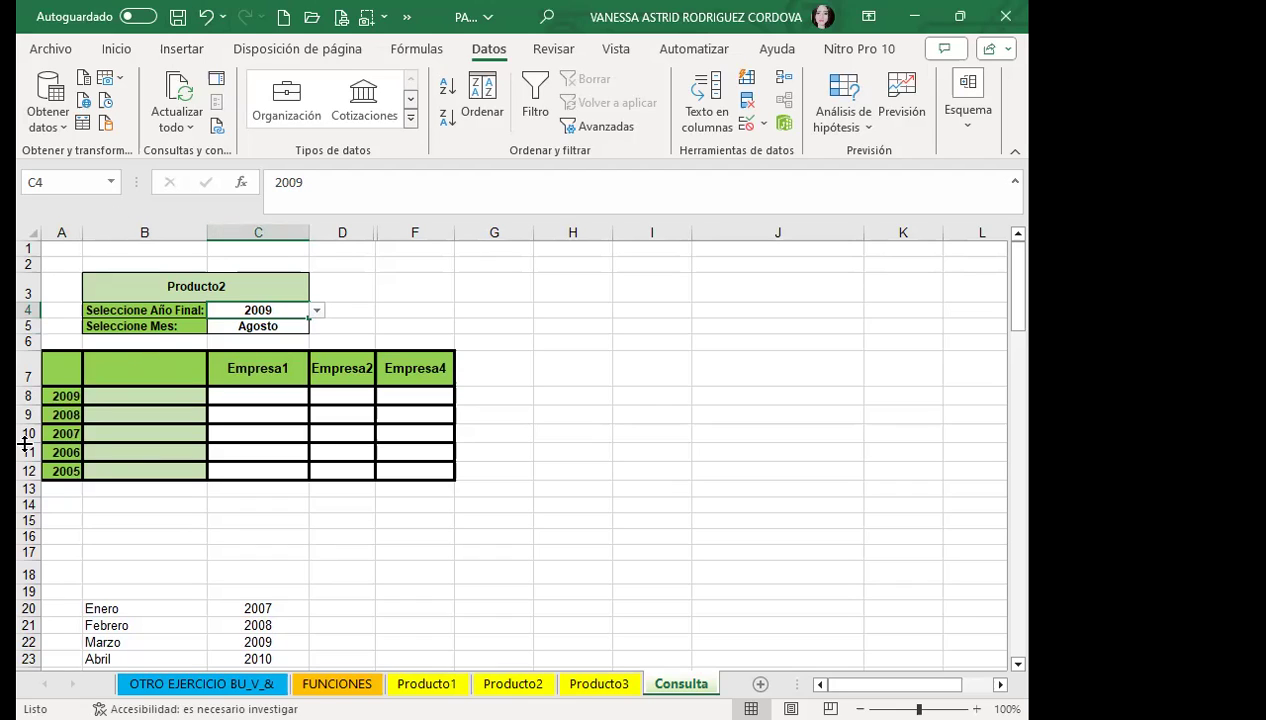
Inspect the =A8-1 style year formulas in A8 through A12, copying A9's formula
{"action": "left_click", "coordinate": [60, 410]}
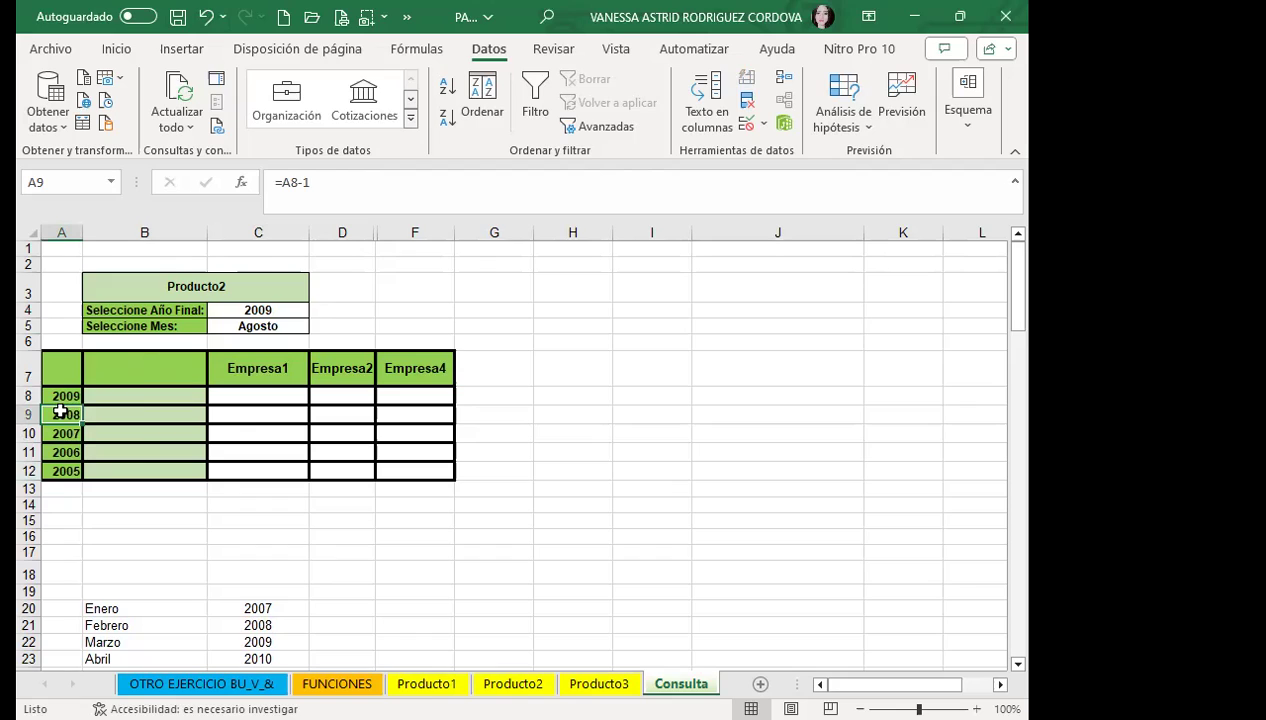
{"action": "left_click", "coordinate": [60, 433]}
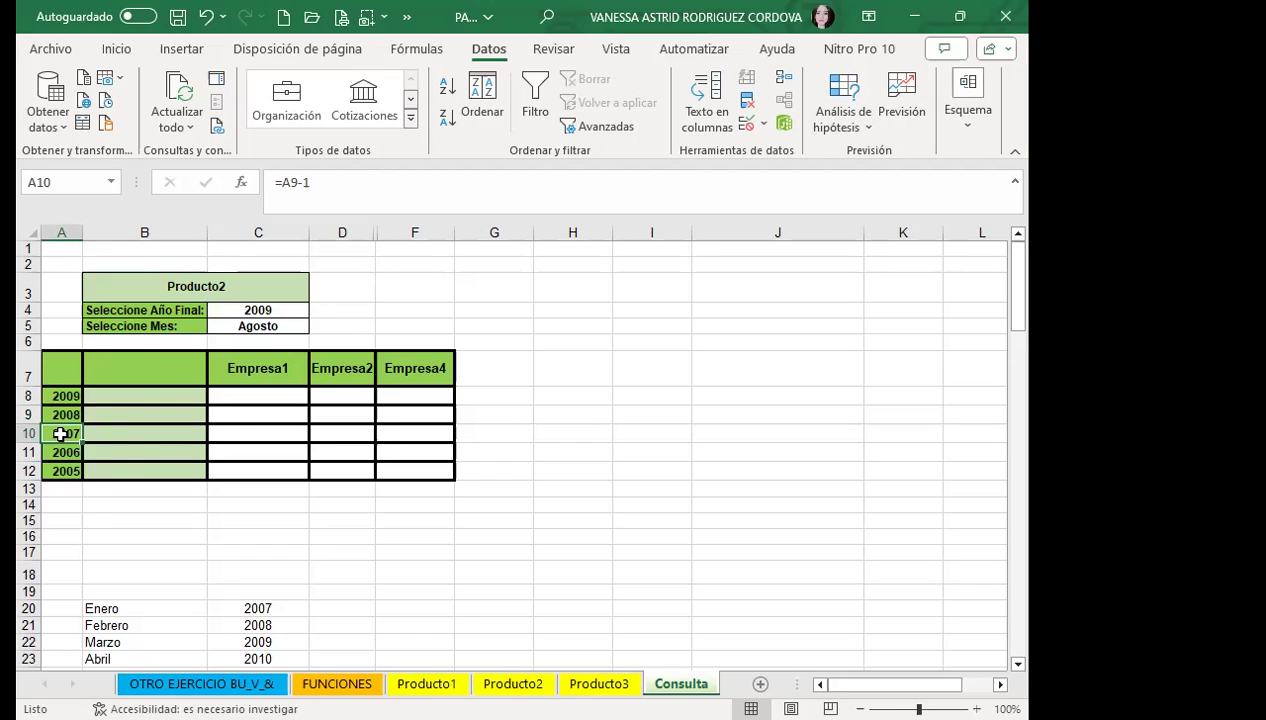
{"action": "left_click", "coordinate": [60, 452]}
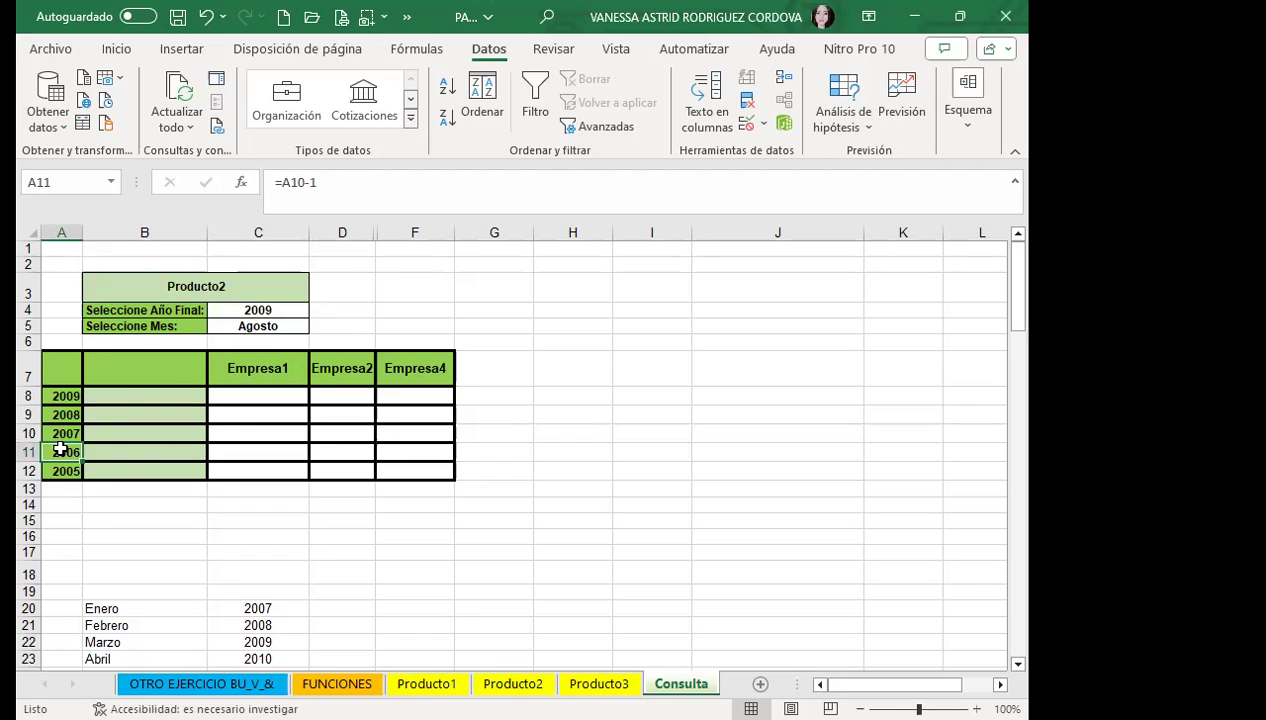
{"action": "left_click", "coordinate": [50, 470]}
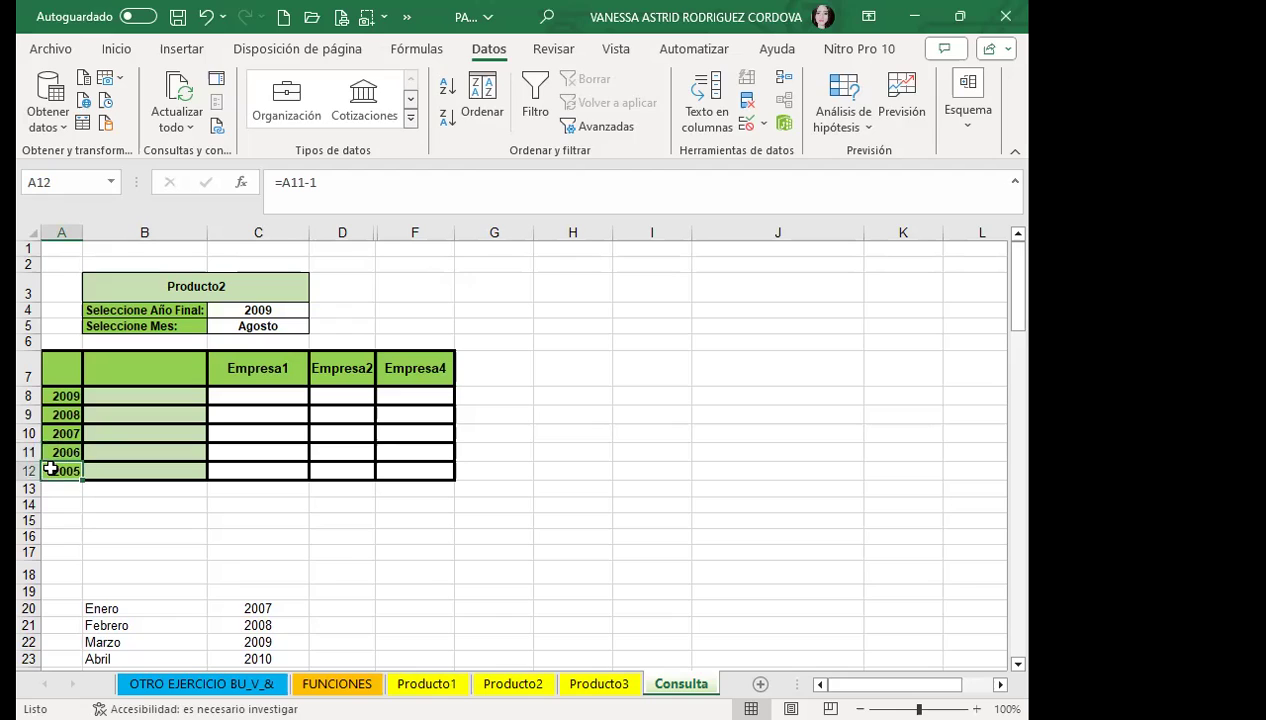
{"action": "left_click", "coordinate": [78, 397]}
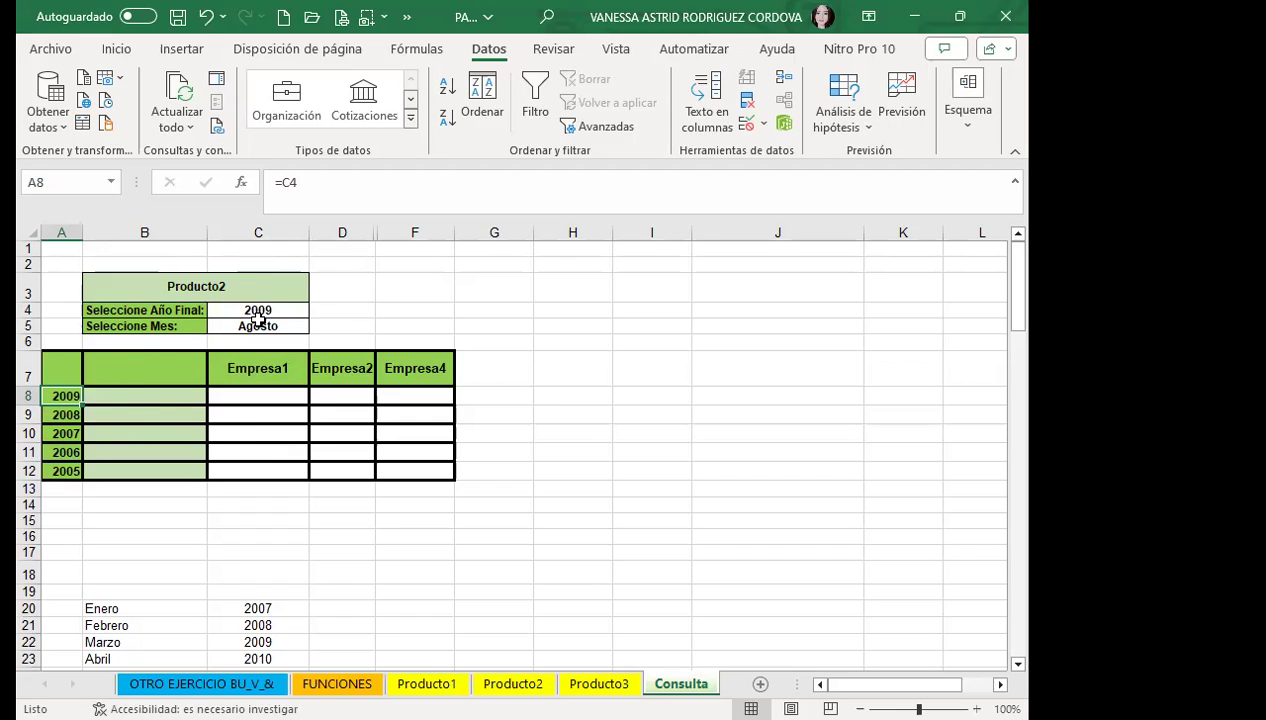
{"action": "left_click", "coordinate": [44, 411]}
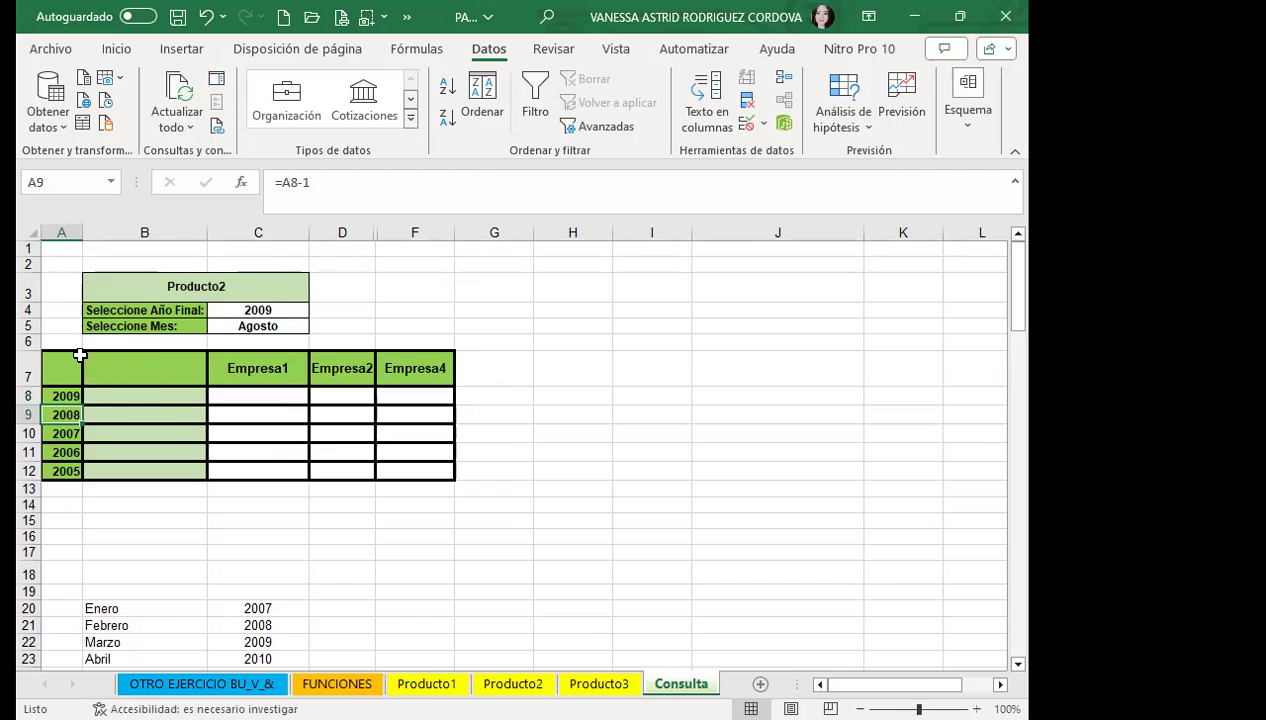
{"action": "key", "text": "ctrl+c"}
{"action": "left_click", "coordinate": [58, 432]}
{"action": "left_click", "coordinate": [58, 451]}
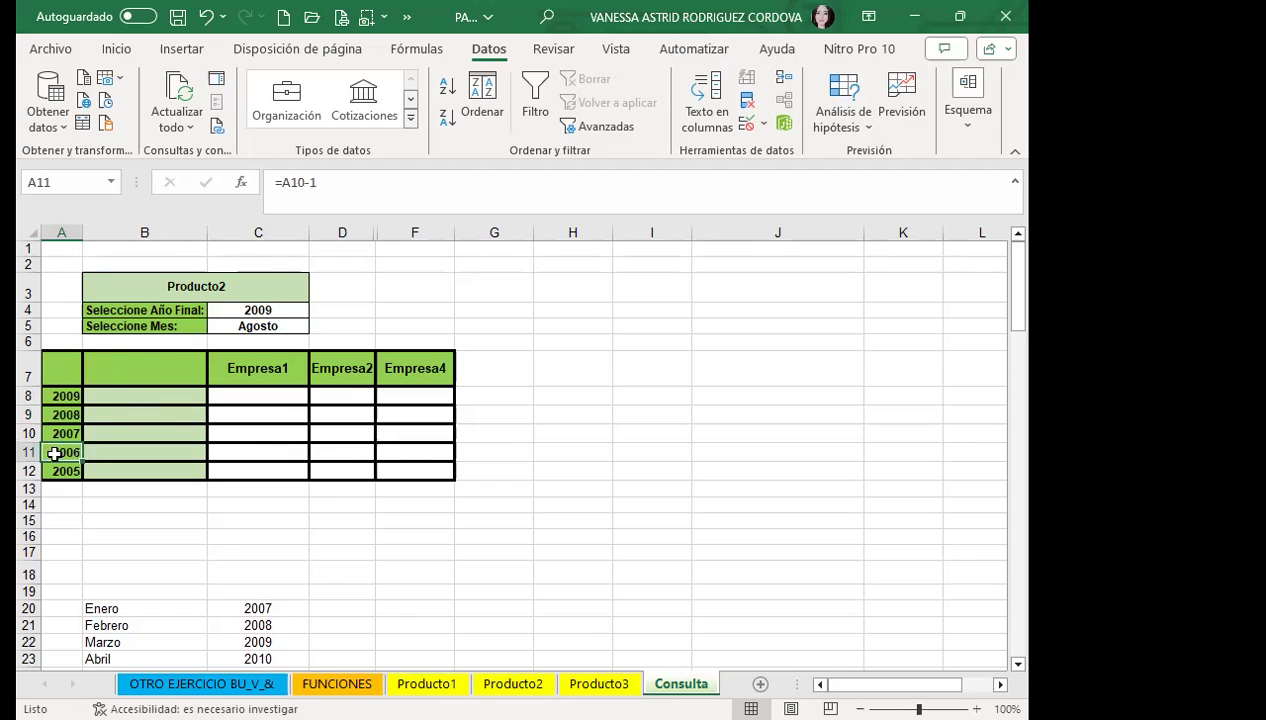
{"action": "left_click", "coordinate": [52, 469]}
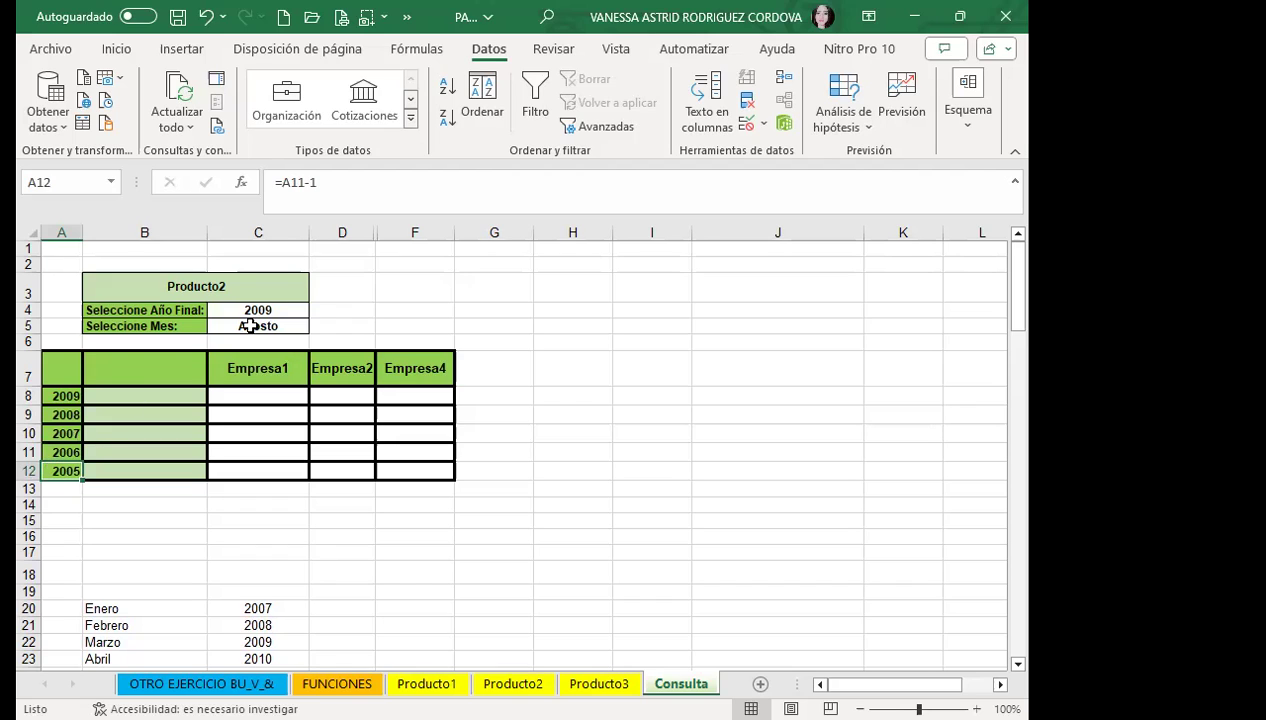
Pick 2011 as the final year from C4's dropdown
{"action": "left_click", "coordinate": [258, 311]}
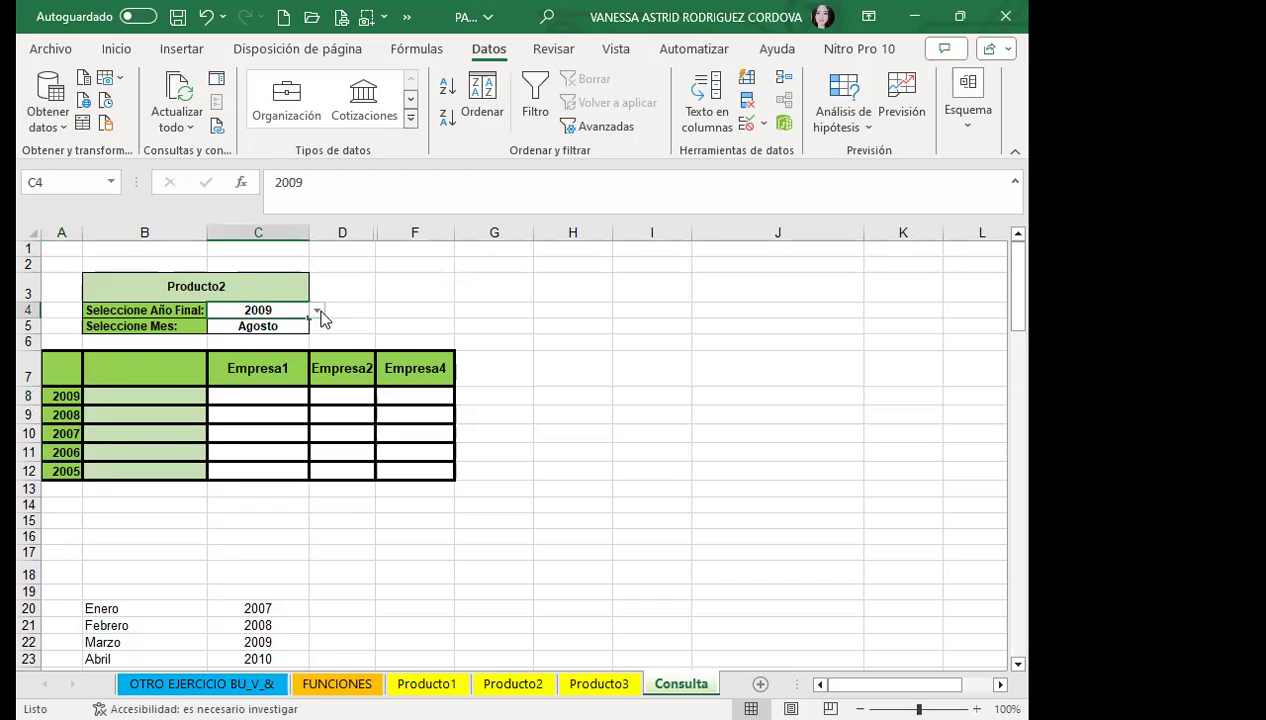
{"action": "left_click", "coordinate": [316, 311]}
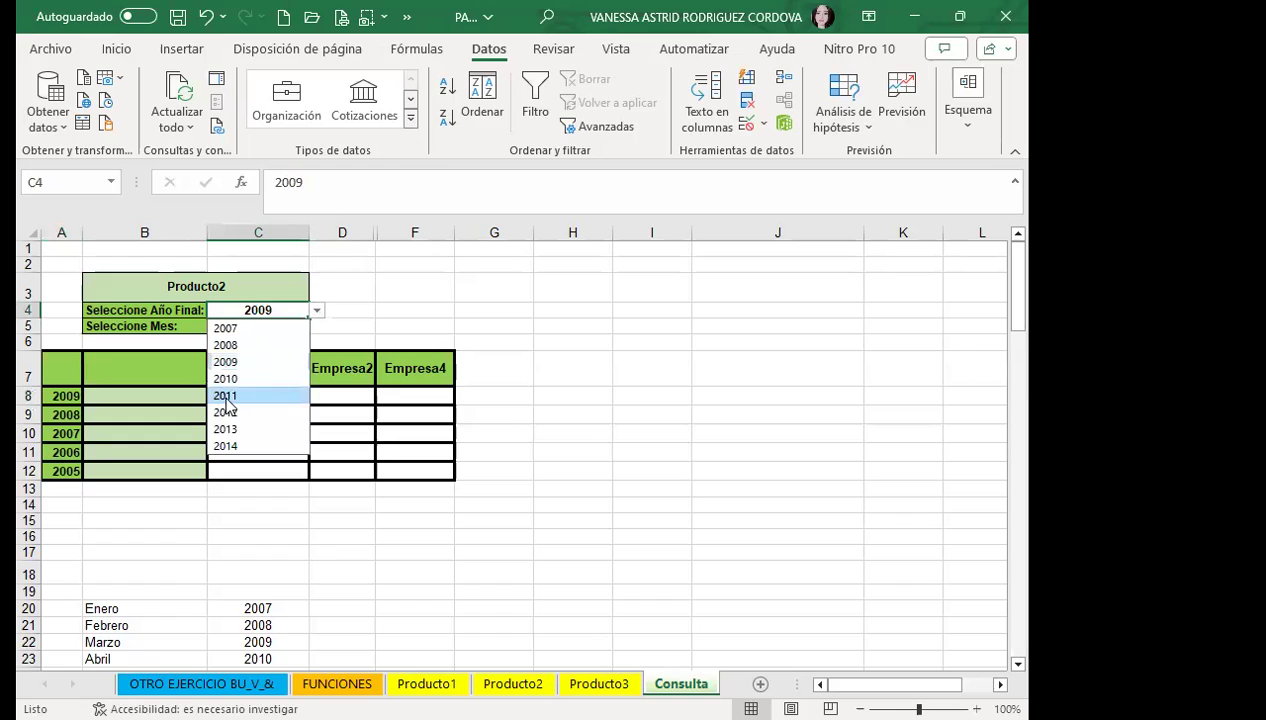
{"action": "left_click", "coordinate": [226, 398]}
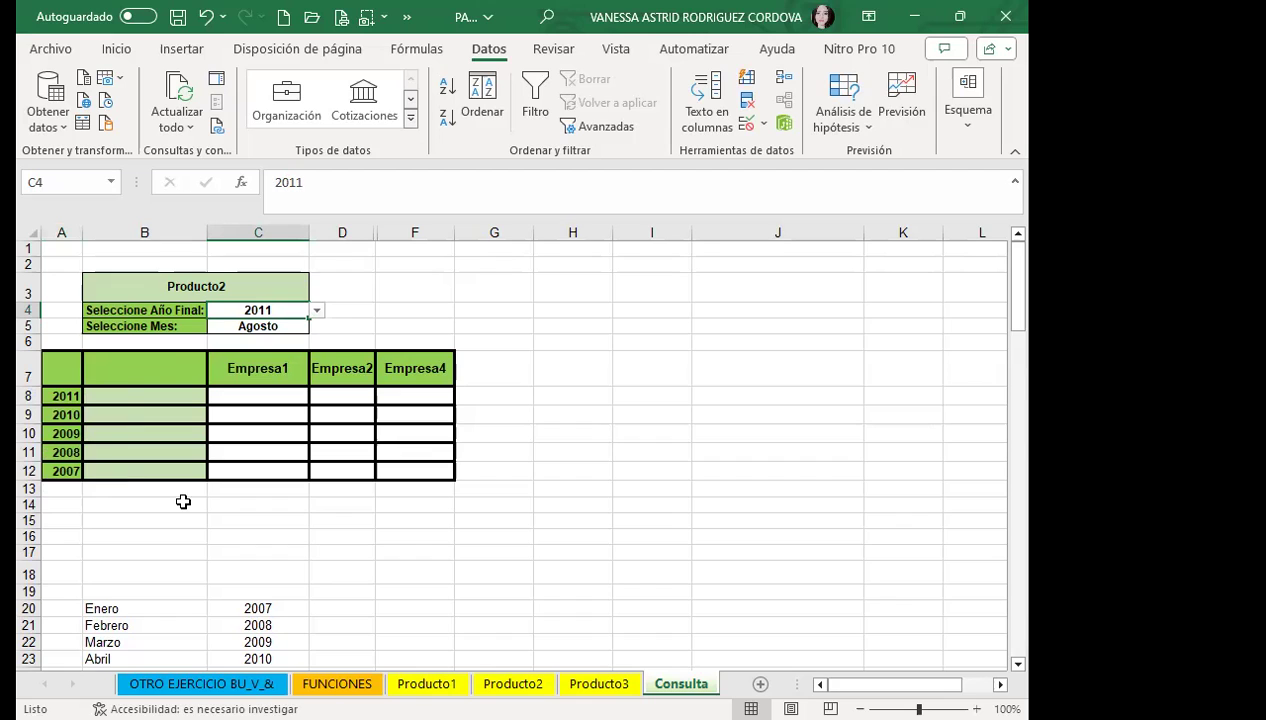
{"action": "left_click", "coordinate": [410, 678]}
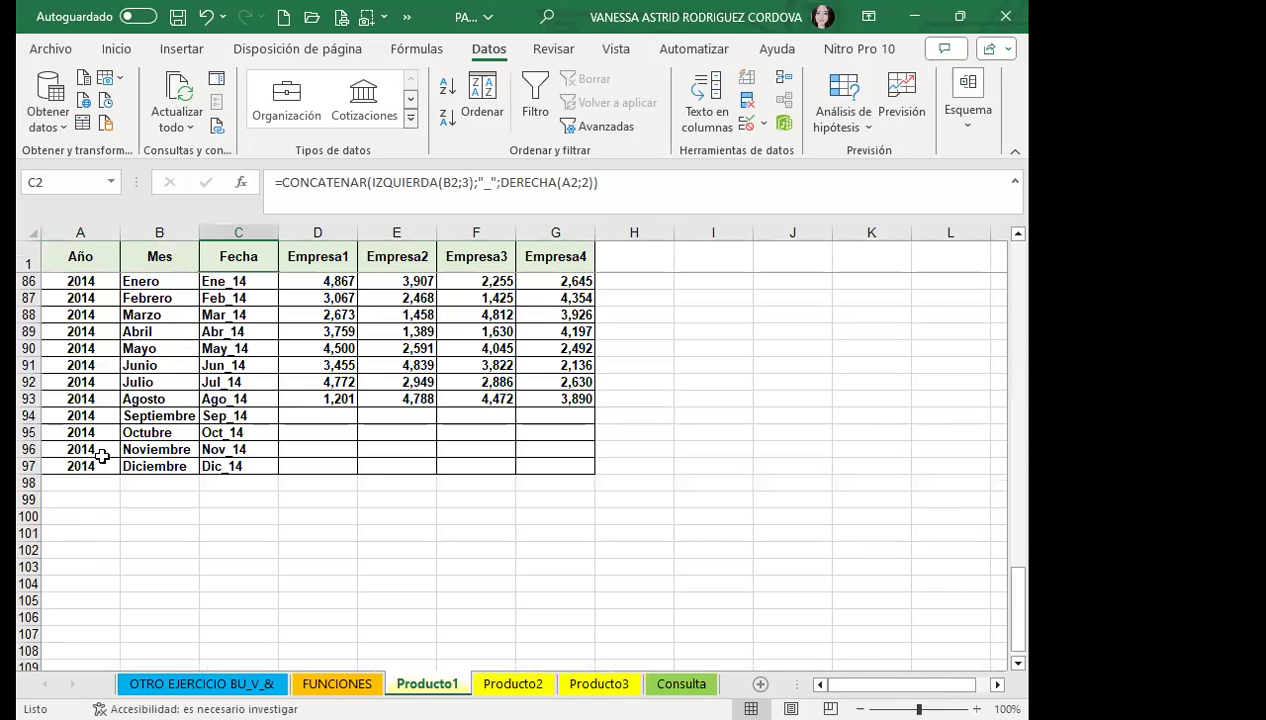
{"action": "scroll", "coordinate": [95, 430], "scroll_direction": "up", "scroll_amount": 20}
{"action": "scroll", "coordinate": [88, 370], "scroll_direction": "up", "scroll_amount": 8}
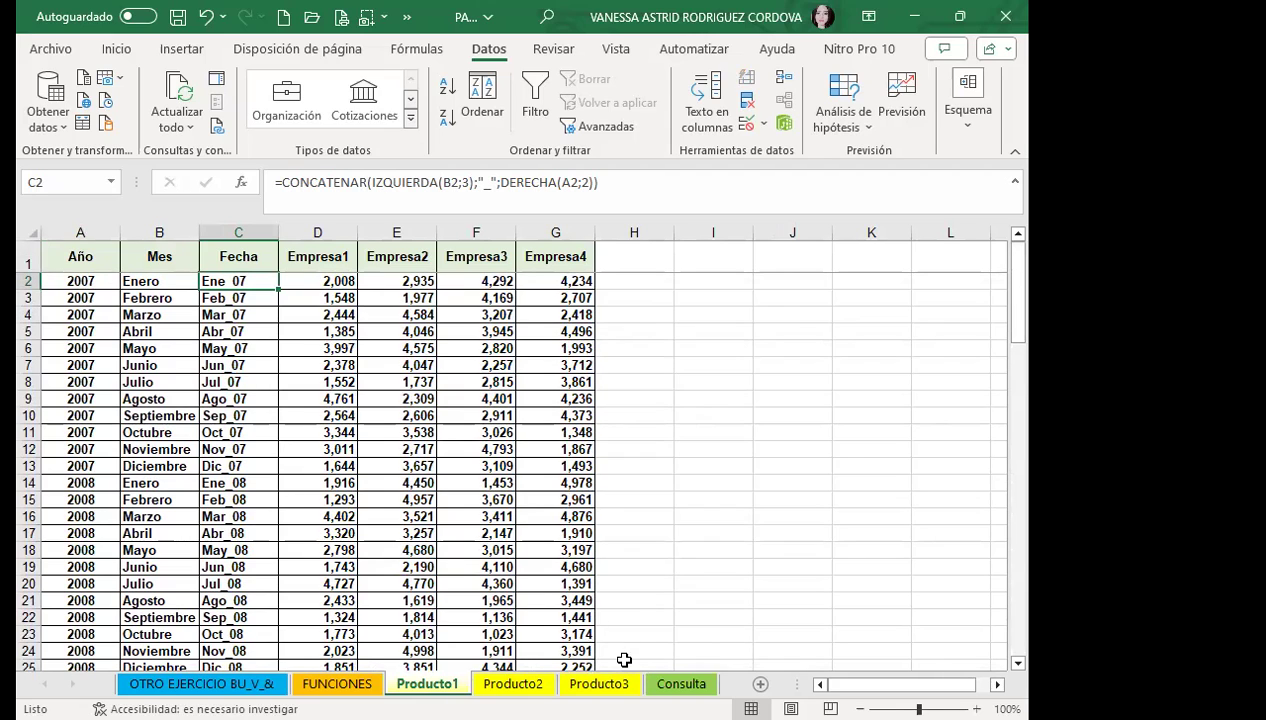
{"action": "left_click", "coordinate": [668, 684]}
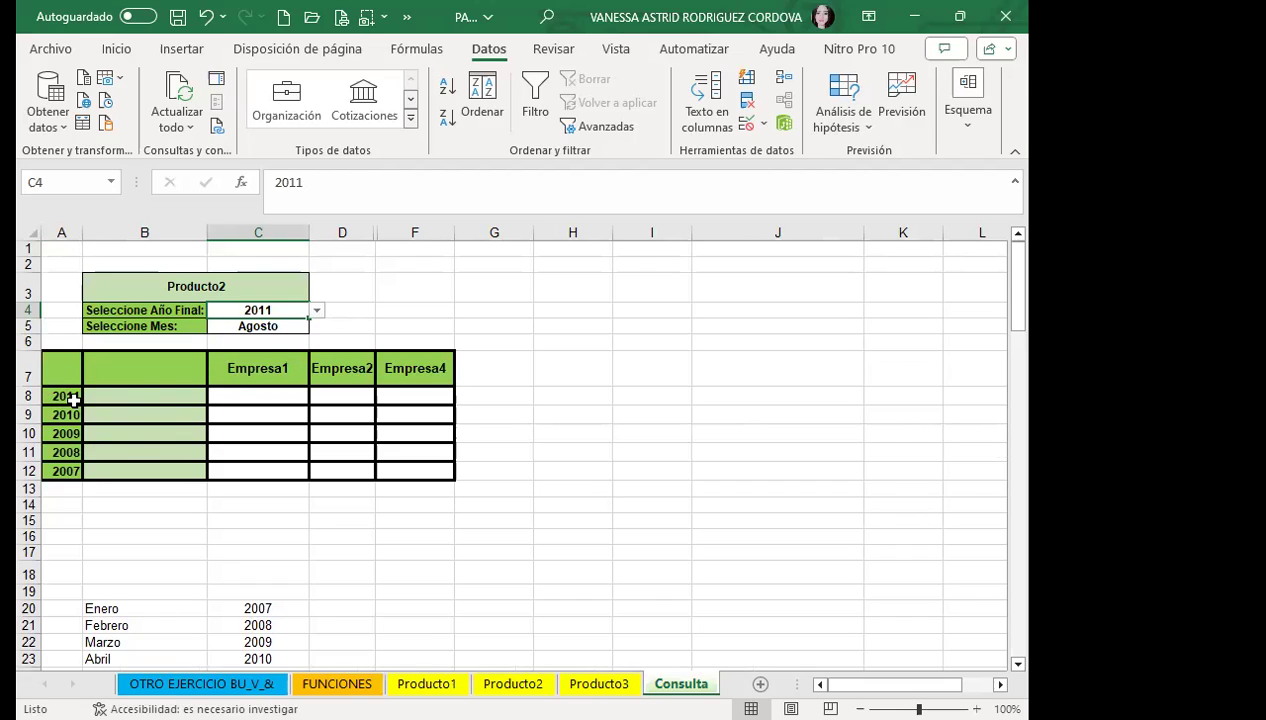
In B8, start =CONCATENAR(IZQUIERDA(, removing a stray B10 reference
{"action": "left_click", "coordinate": [135, 398]}
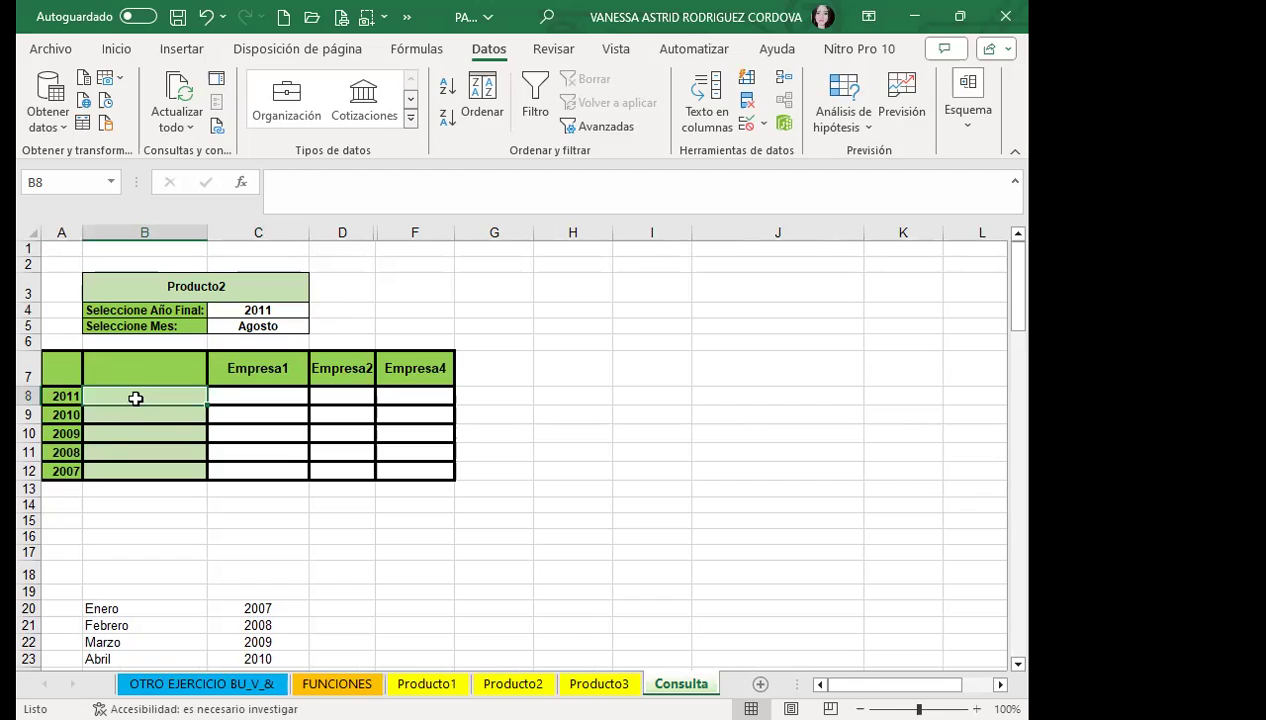
{"action": "type", "text": "="}
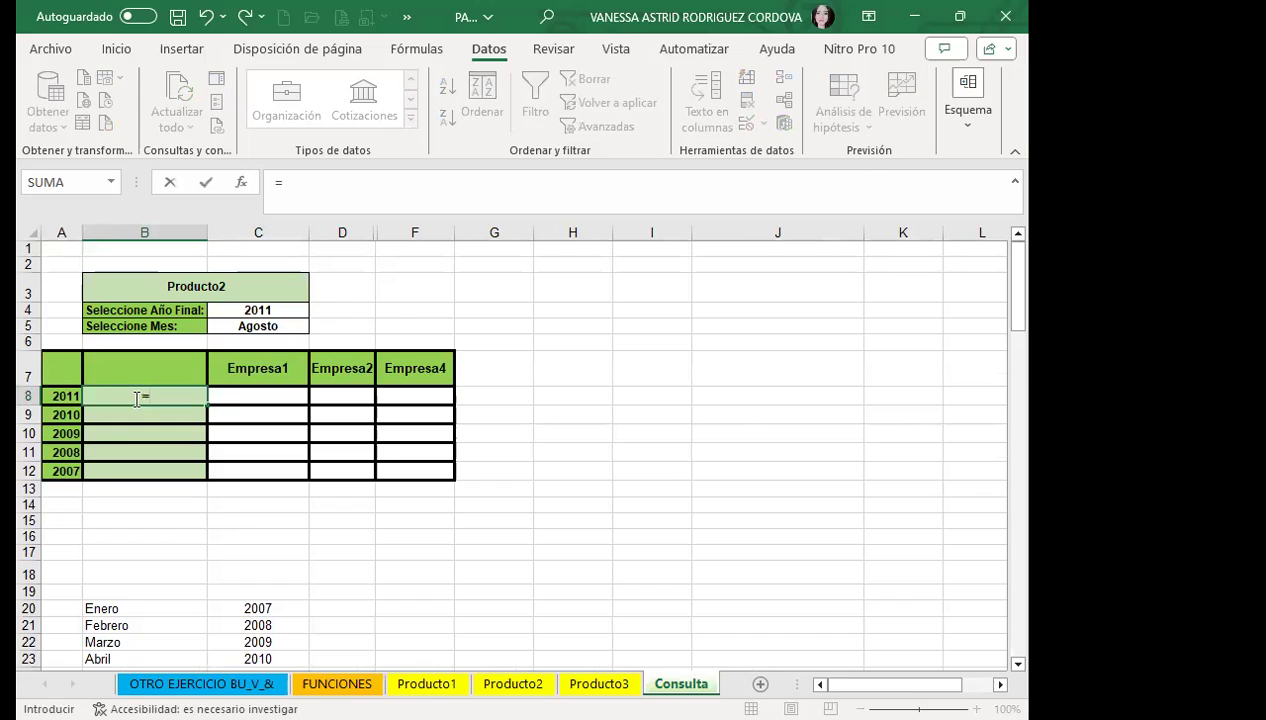
{"action": "type", "text": "CONCA"}
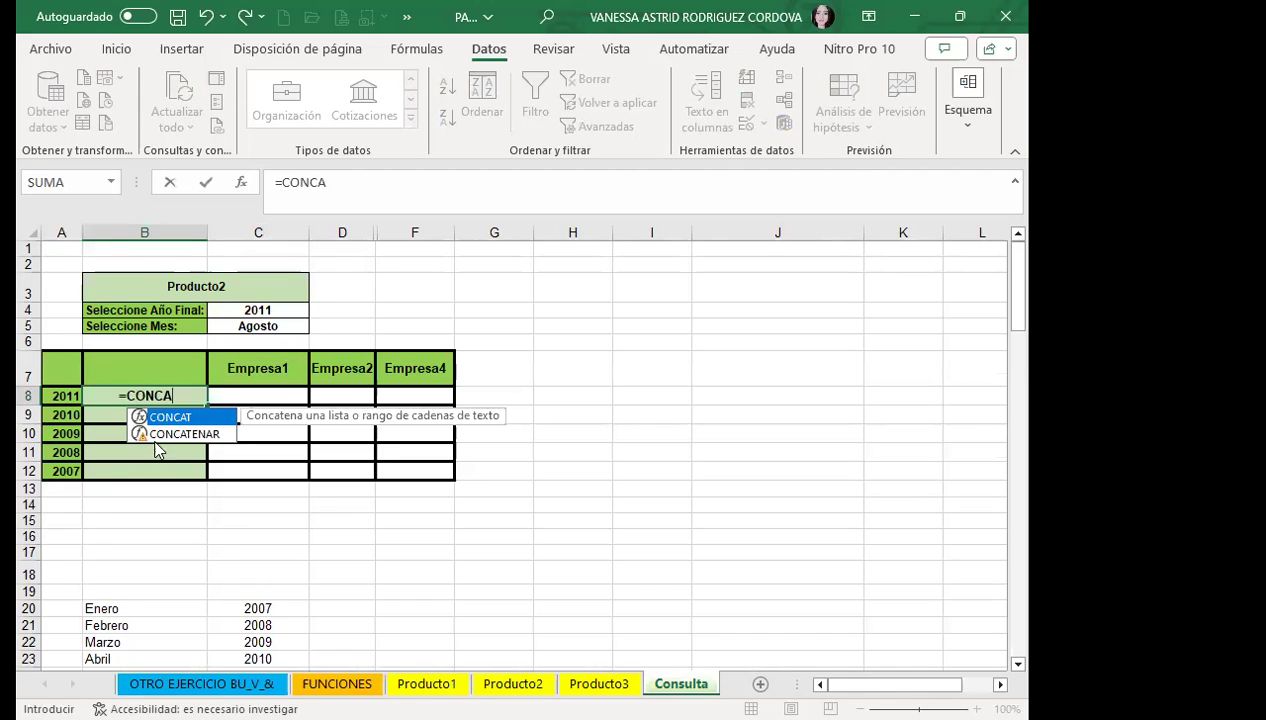
{"action": "double_click", "coordinate": [190, 431]}
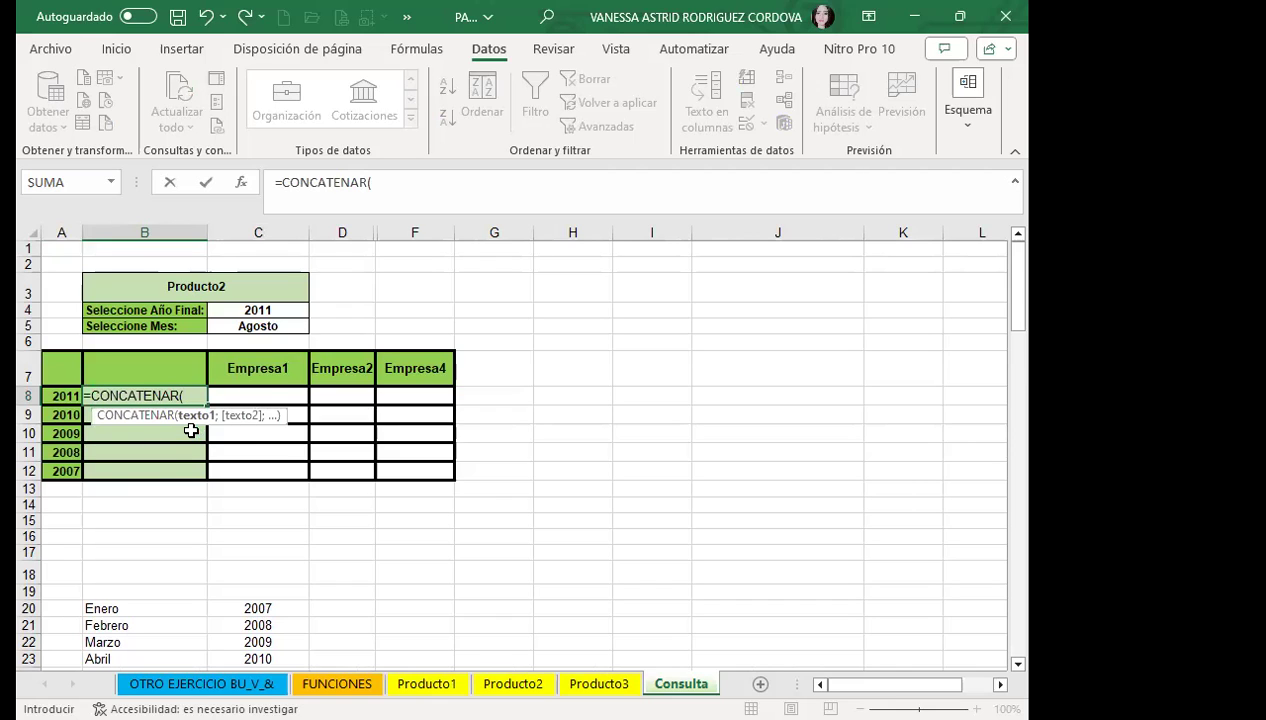
{"action": "left_click", "coordinate": [191, 430]}
{"action": "key", "text": "BackSpace"}
{"action": "key", "text": "BackSpace"}
{"action": "key", "text": "BackSpace"}
{"action": "type", "text": "I"}
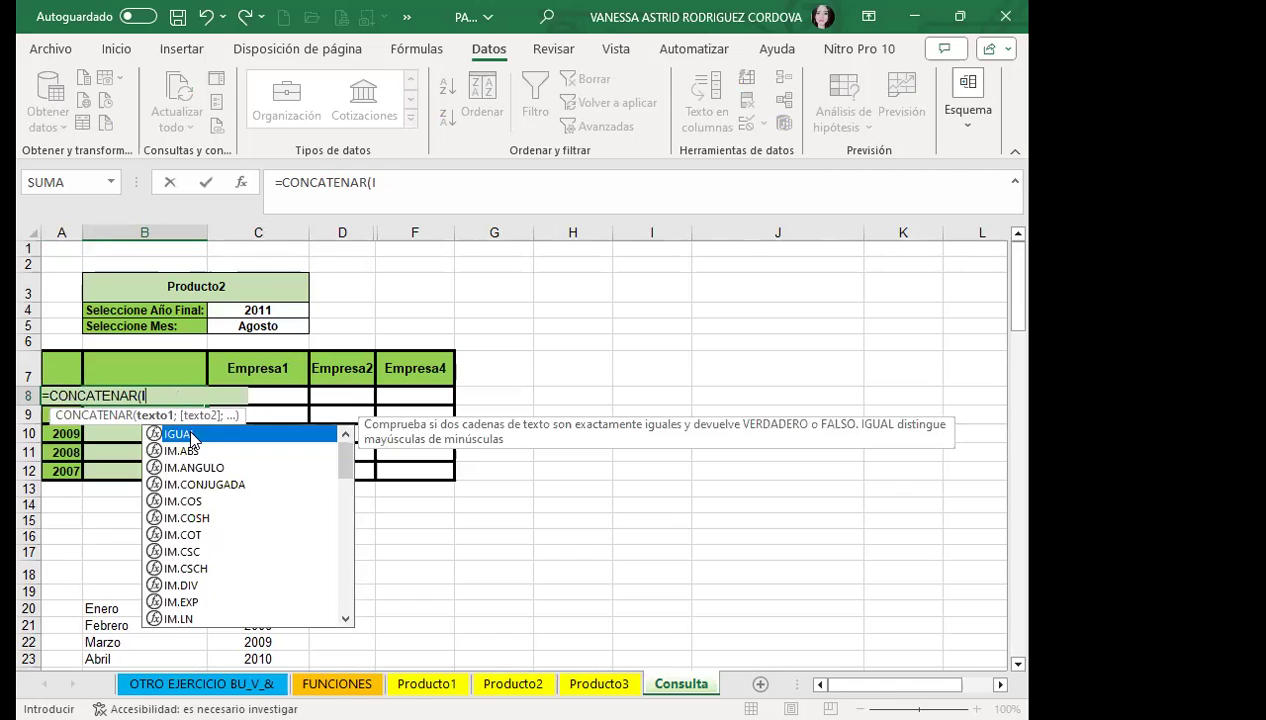
{"action": "type", "text": "Z"}
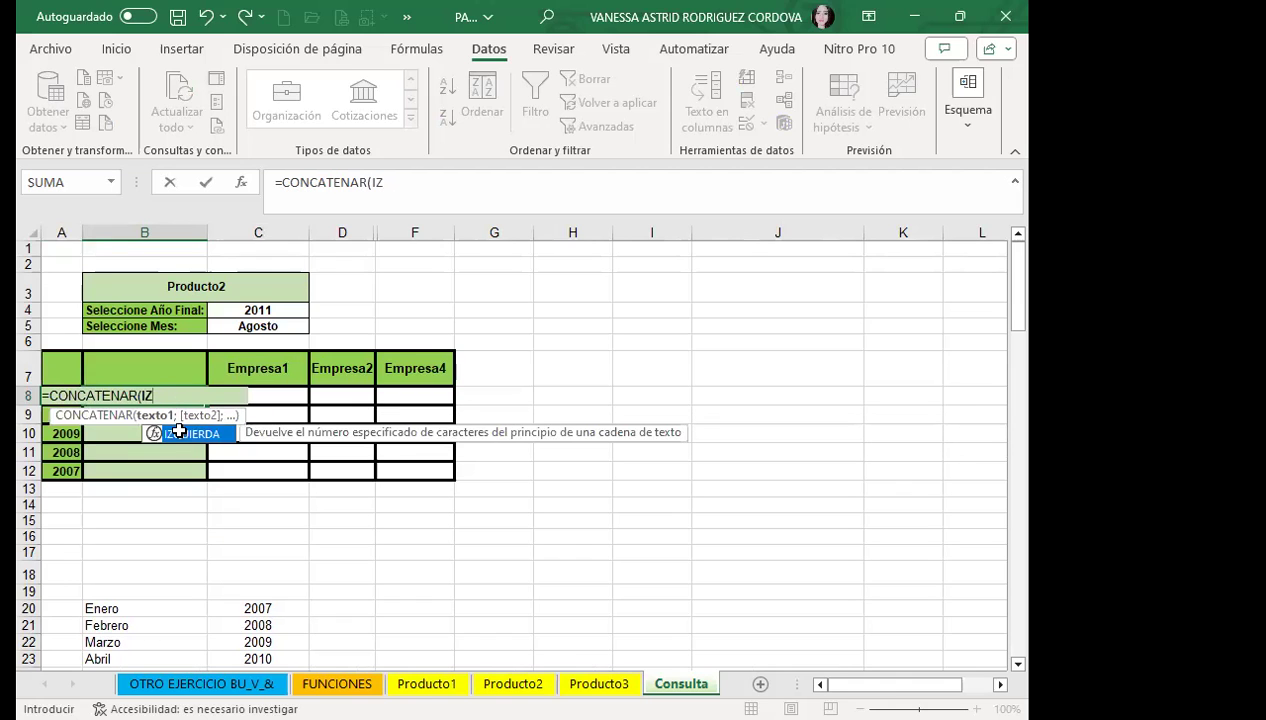
{"action": "double_click", "coordinate": [178, 432]}
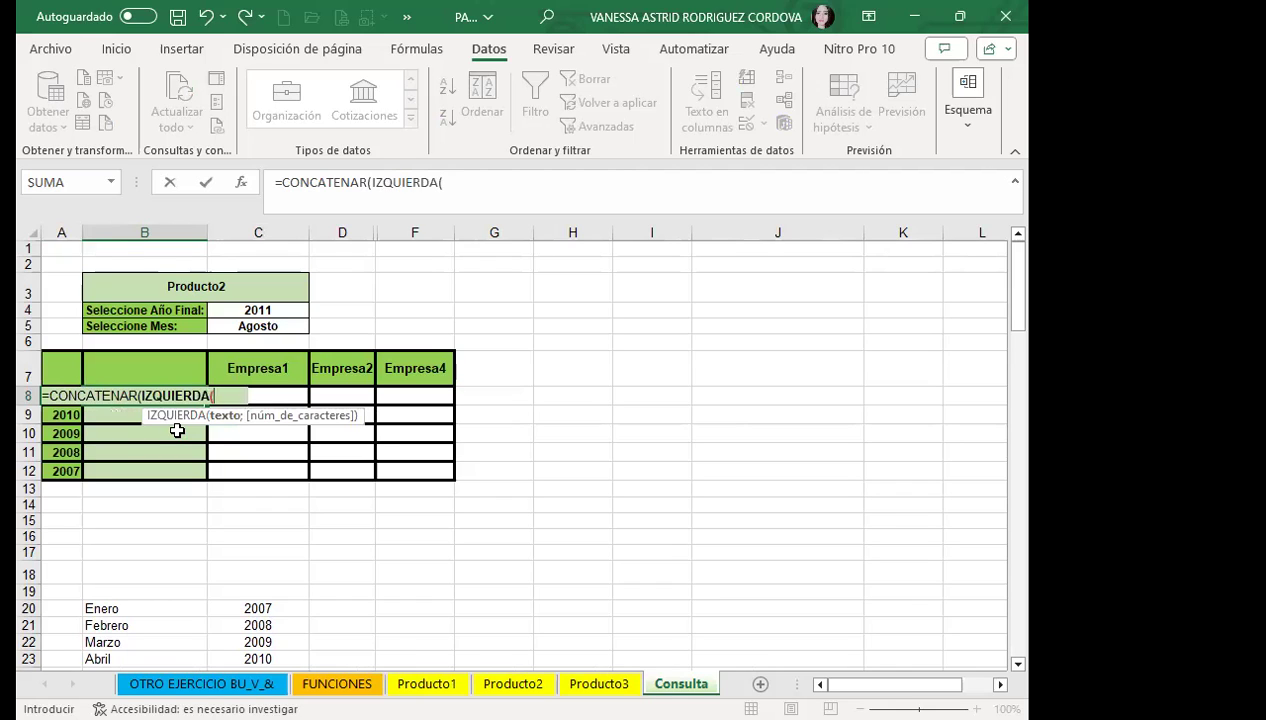
Add C5;3, the "_" separator and DERECHA(A8;2) to the B8 formula
{"action": "left_click", "coordinate": [263, 327]}
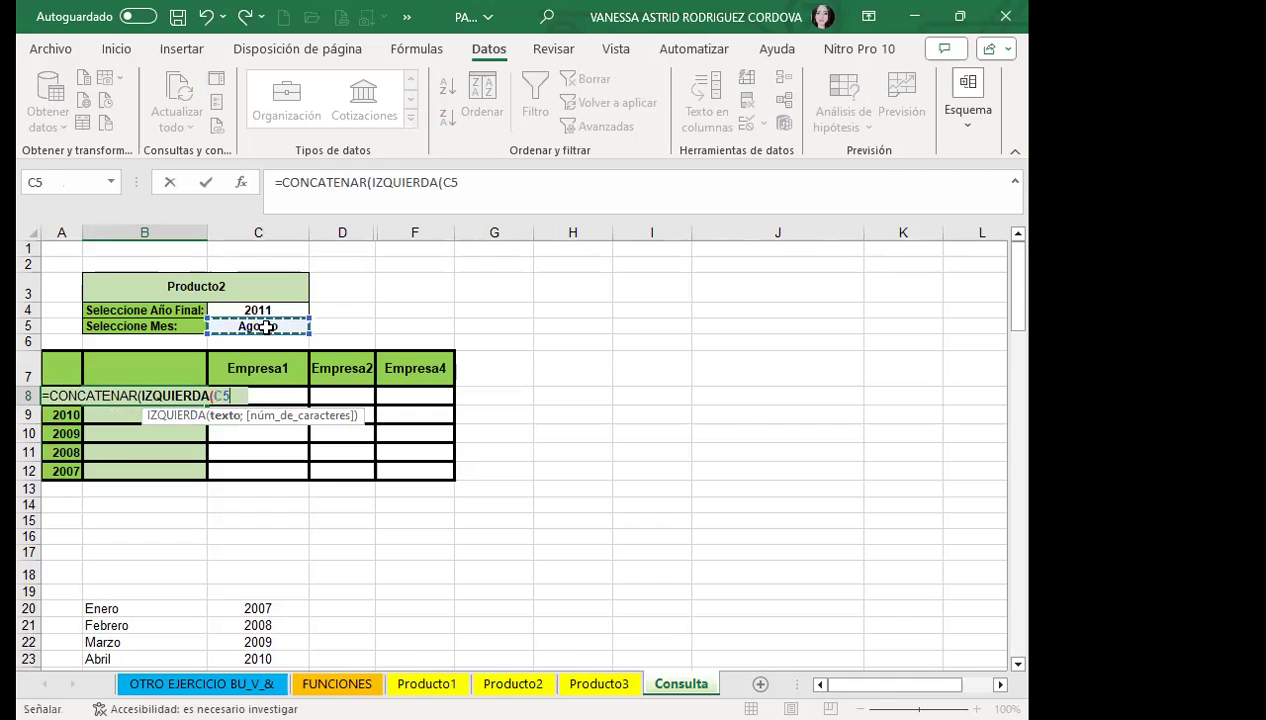
{"action": "type", "text": ";"}
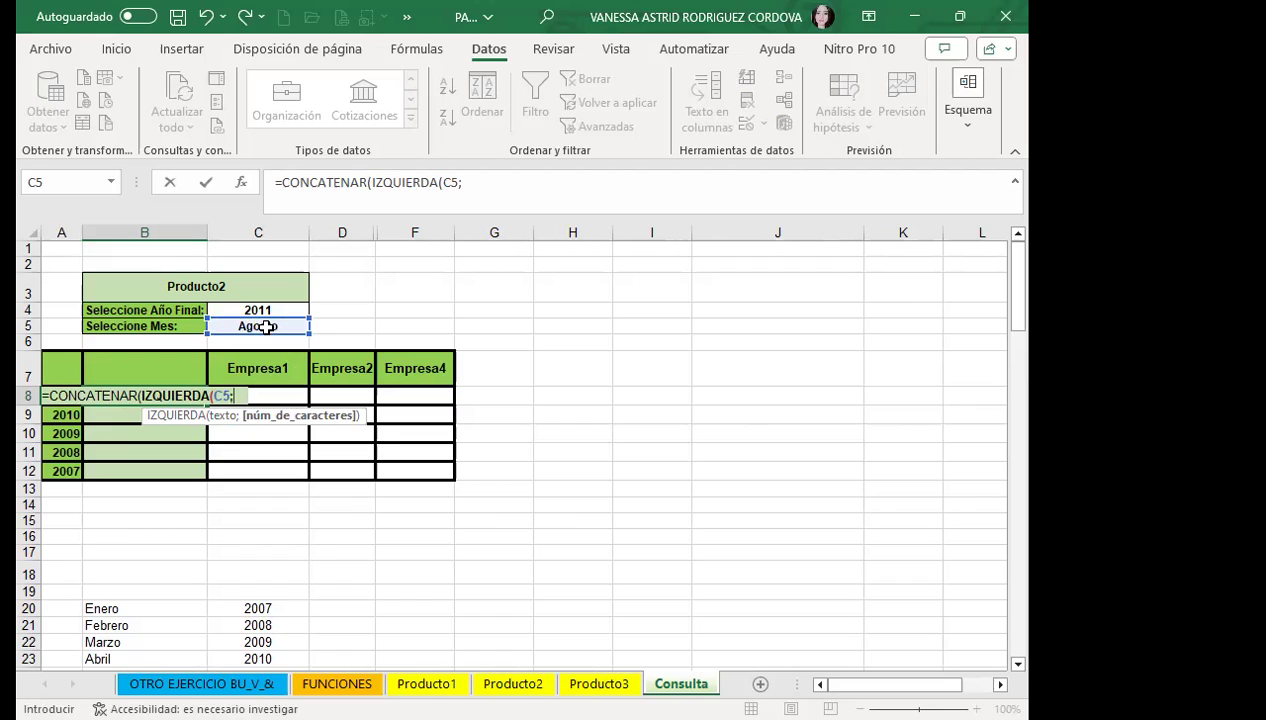
{"action": "type", "text": "3)"}
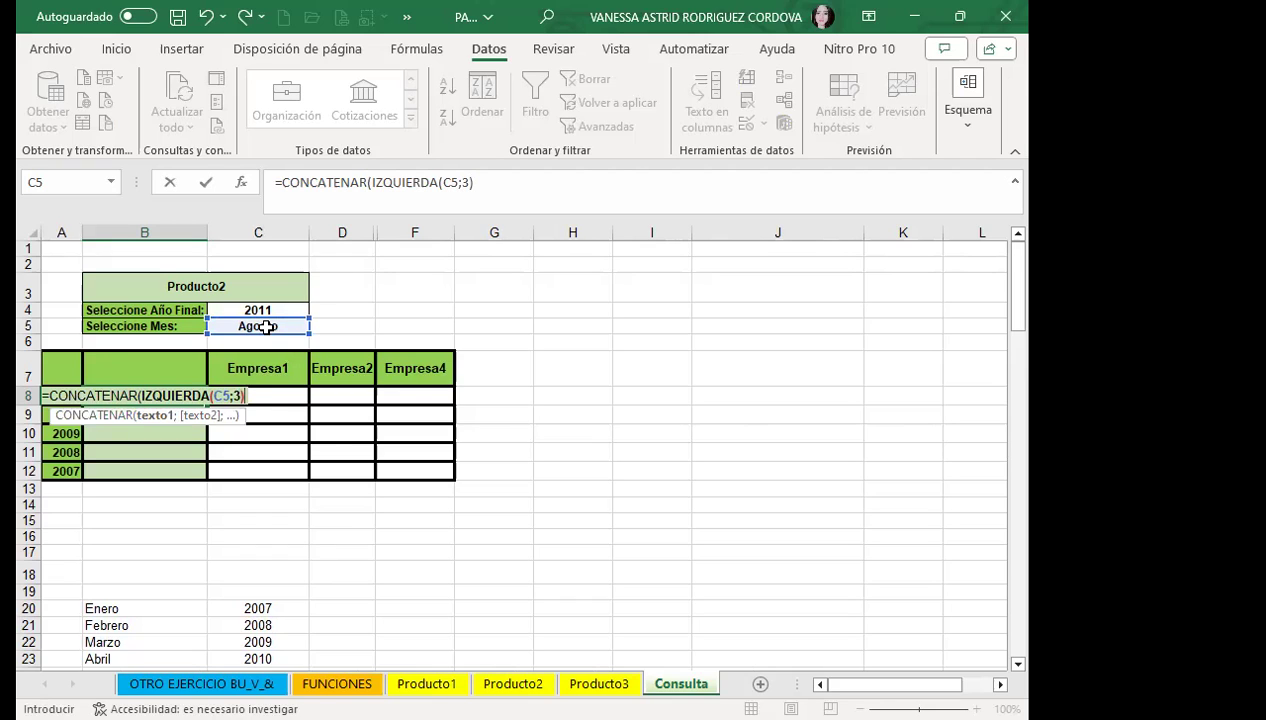
{"action": "type", "text": ";"}
{"action": "type", "text": "\" \""}
{"action": "key", "text": "BackSpace"}
{"action": "key", "text": "BackSpace"}
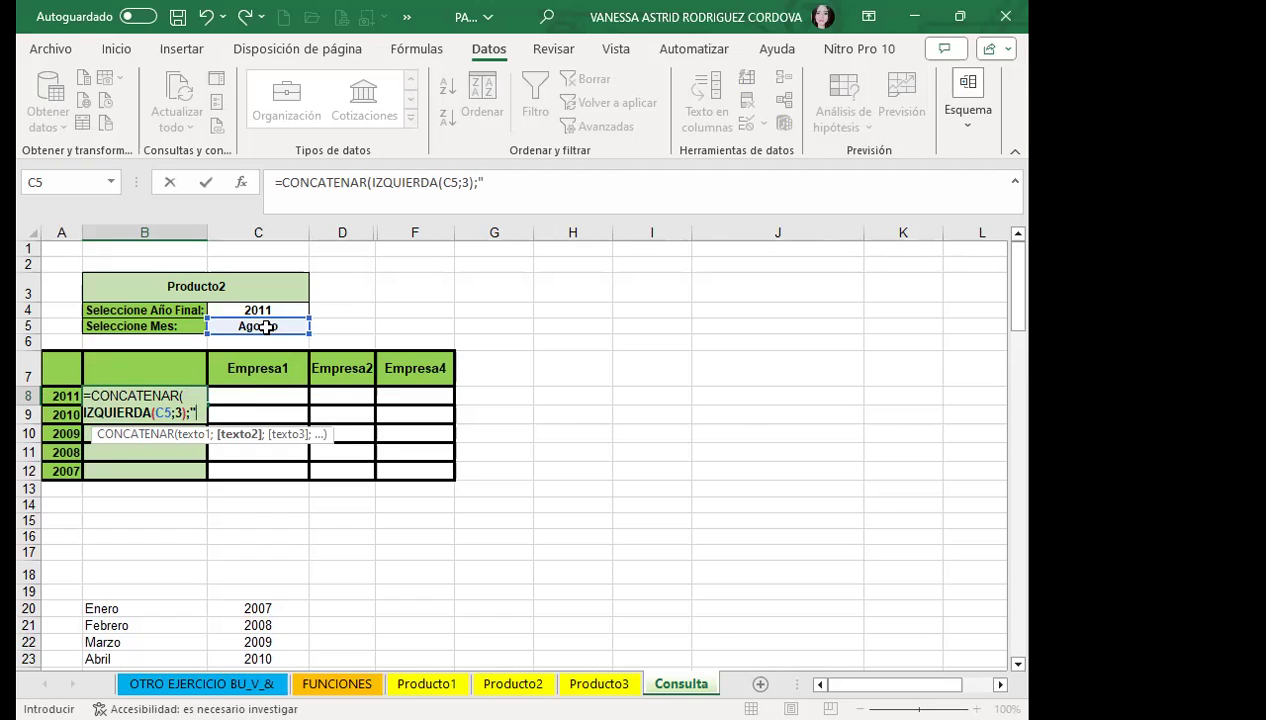
{"action": "type", "text": "_\""}
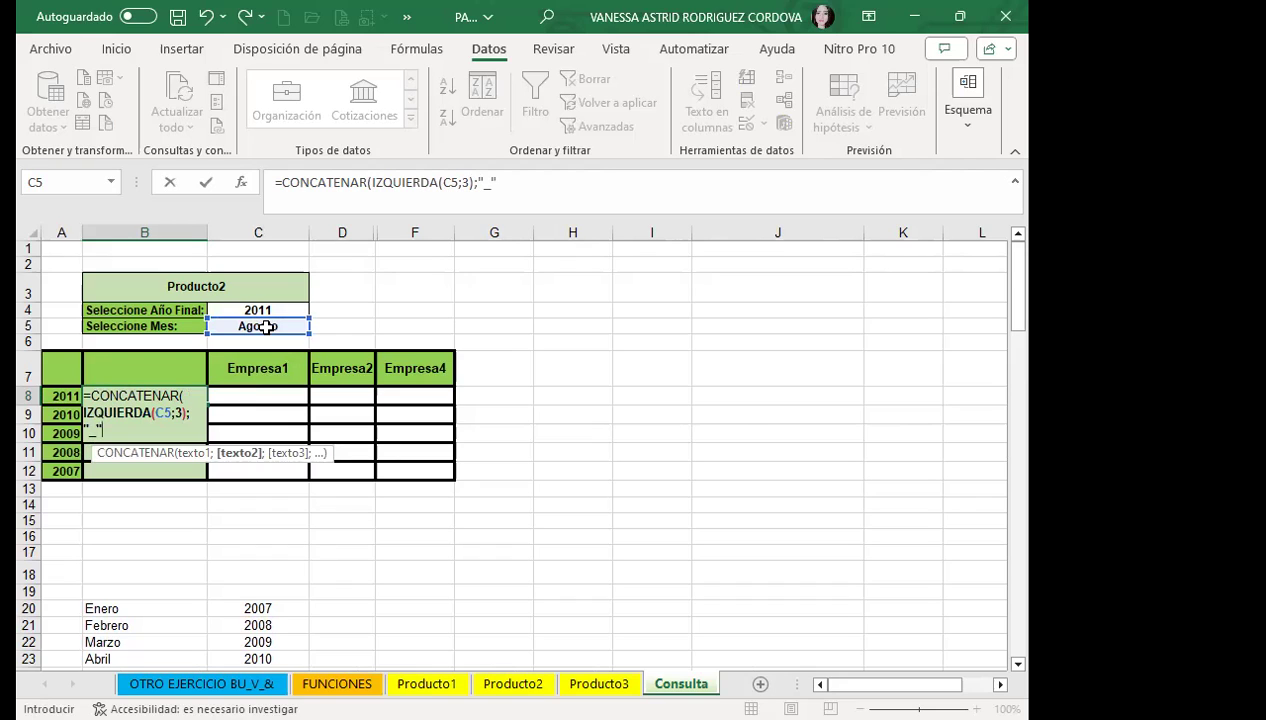
{"action": "type", "text": ";"}
{"action": "type", "text": "DERE"}
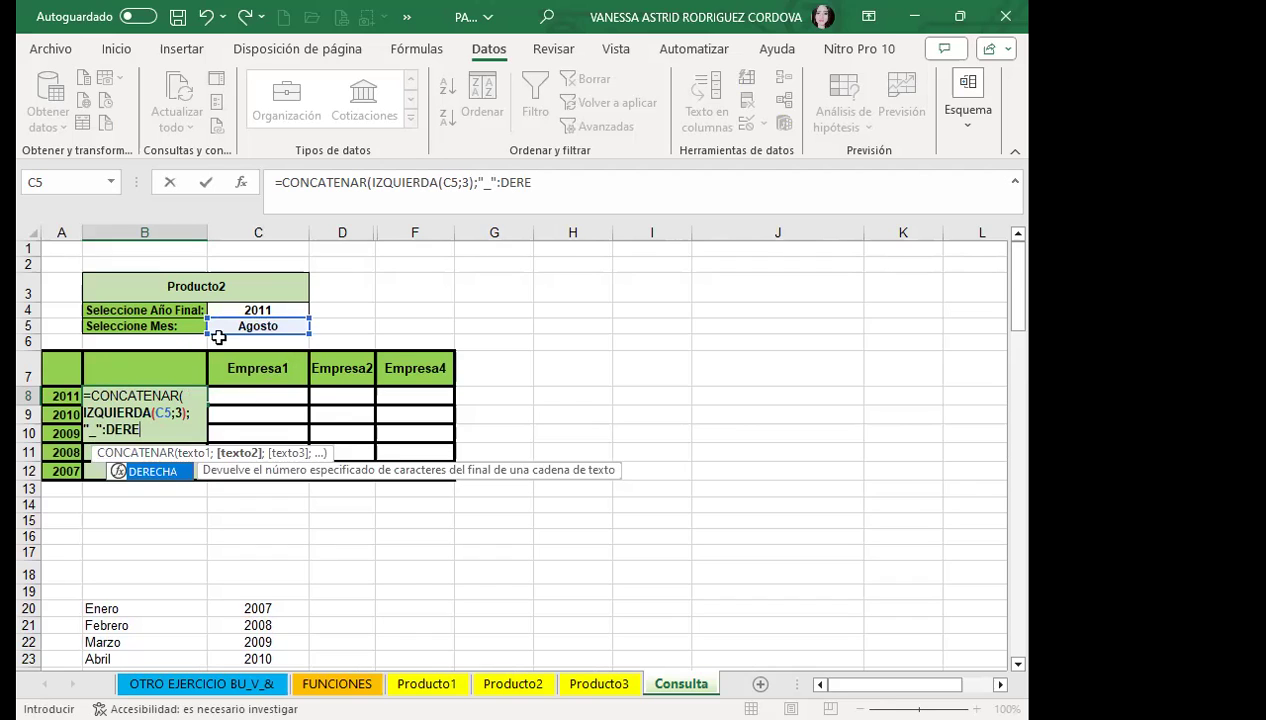
{"action": "key", "text": "Tab"}
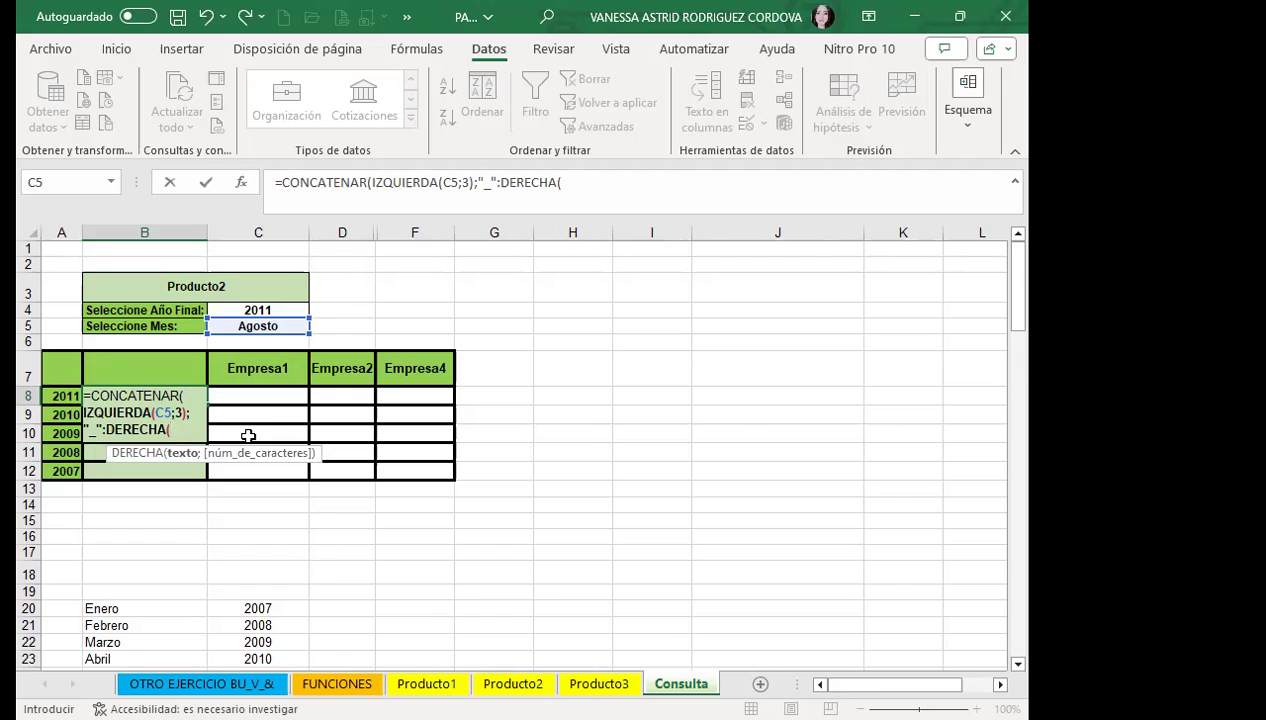
{"action": "left_click", "coordinate": [58, 396]}
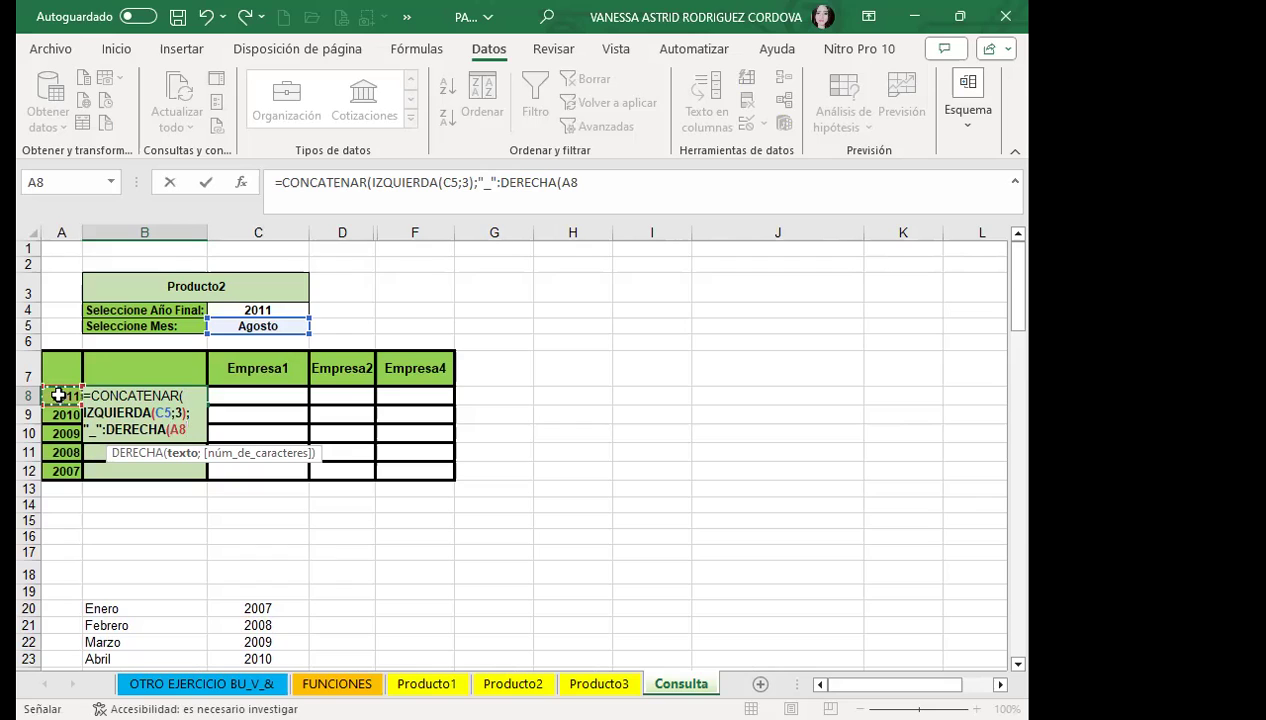
{"action": "type", "text": ";"}
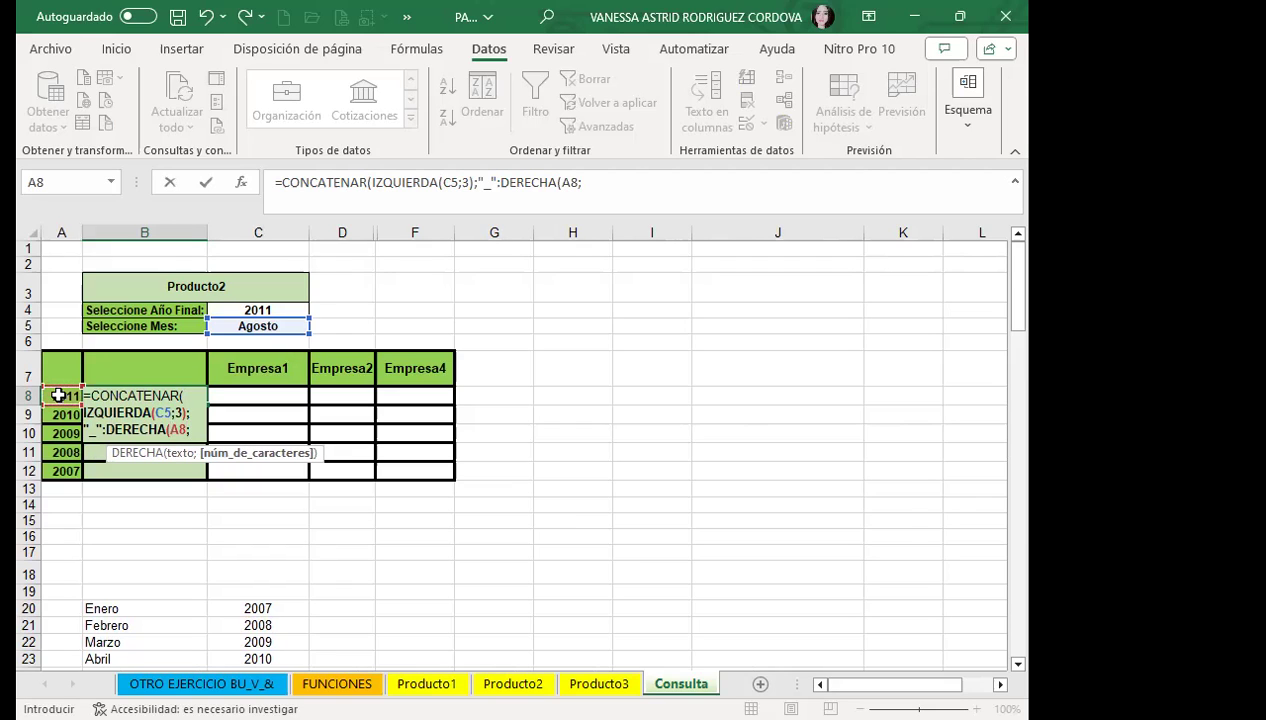
{"action": "type", "text": "2))"}
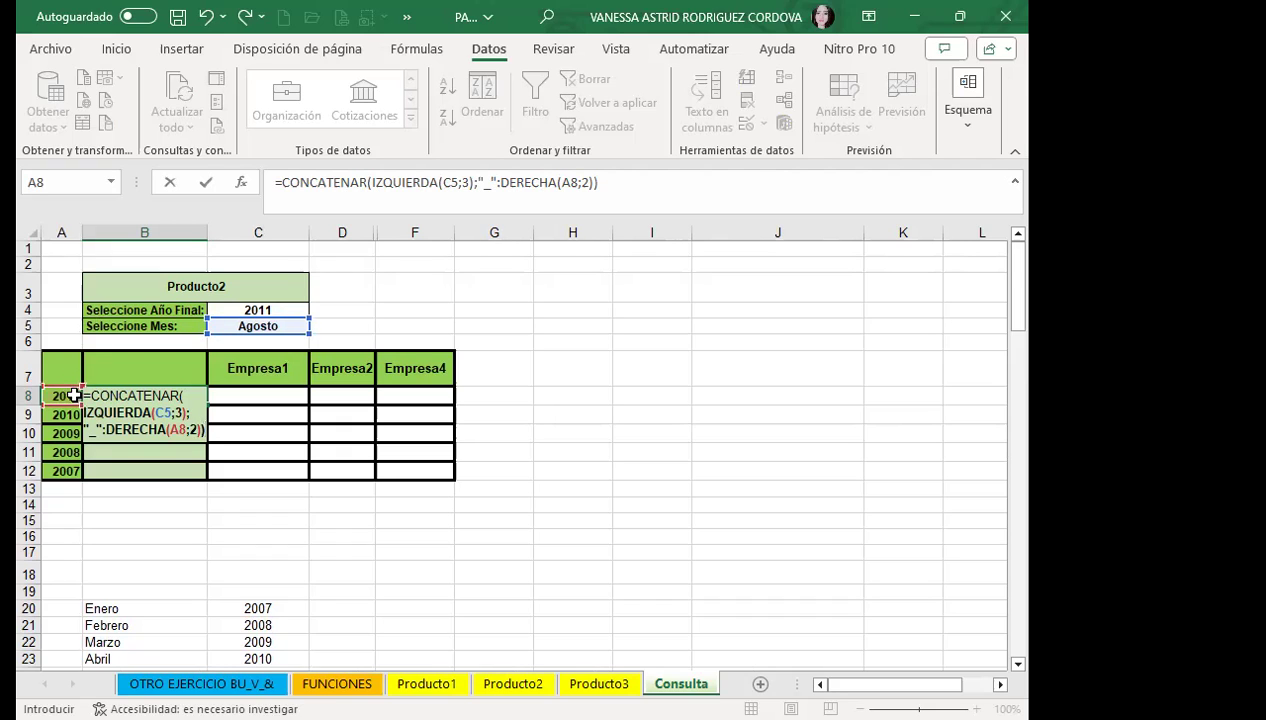
Make the C5 reference absolute as $C$5 and select the A8 reference
{"action": "left_click", "coordinate": [164, 412]}
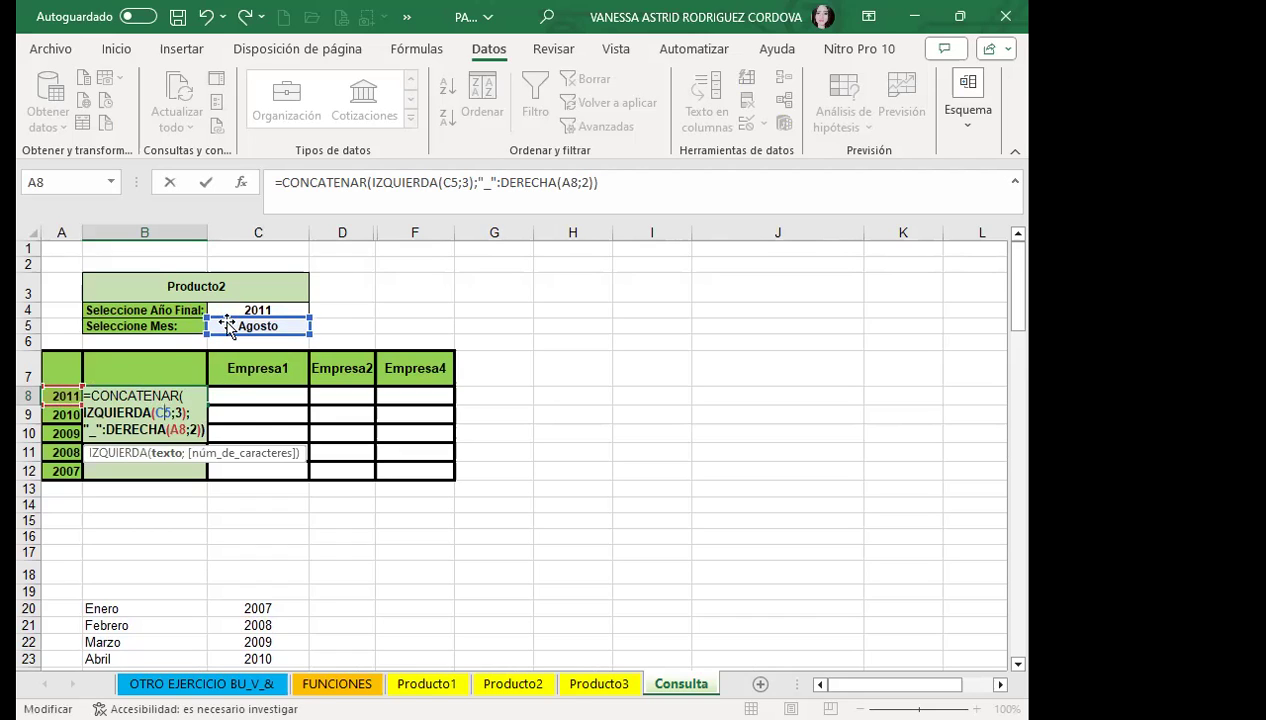
{"action": "key", "text": "F4"}
{"action": "mouse_move", "coordinate": [168, 413]}
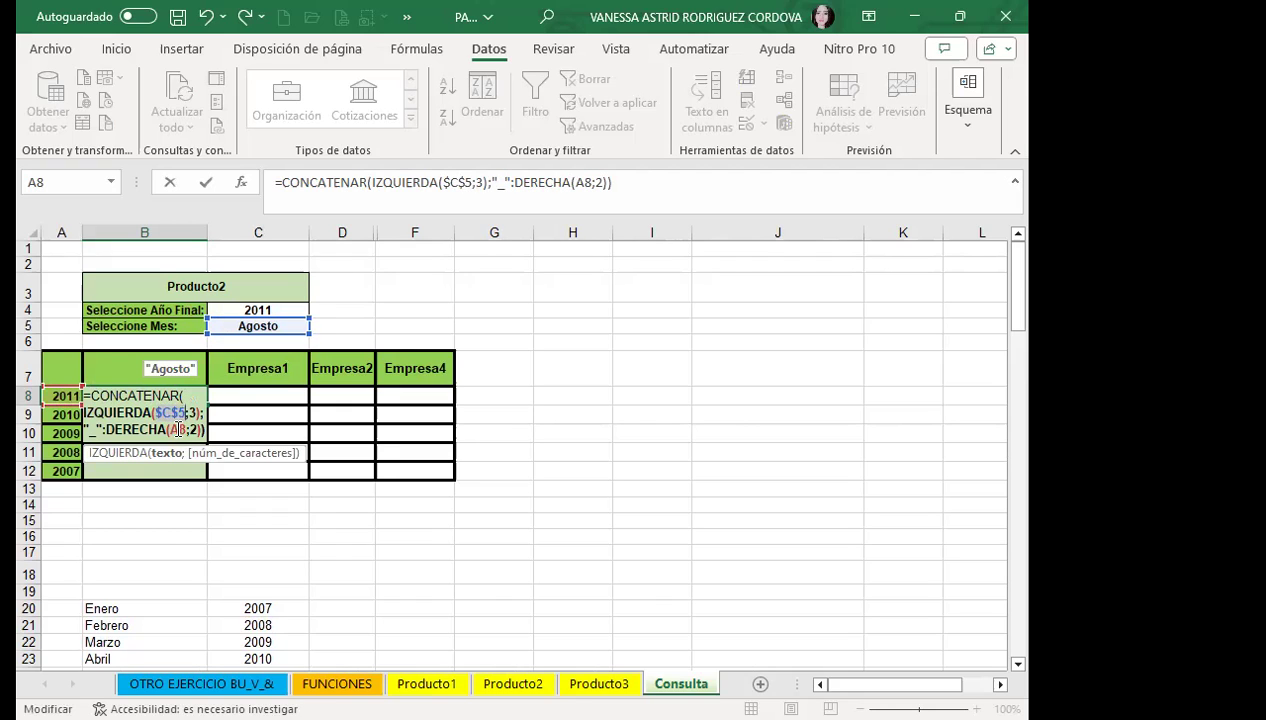
{"action": "double_click", "coordinate": [177, 430]}
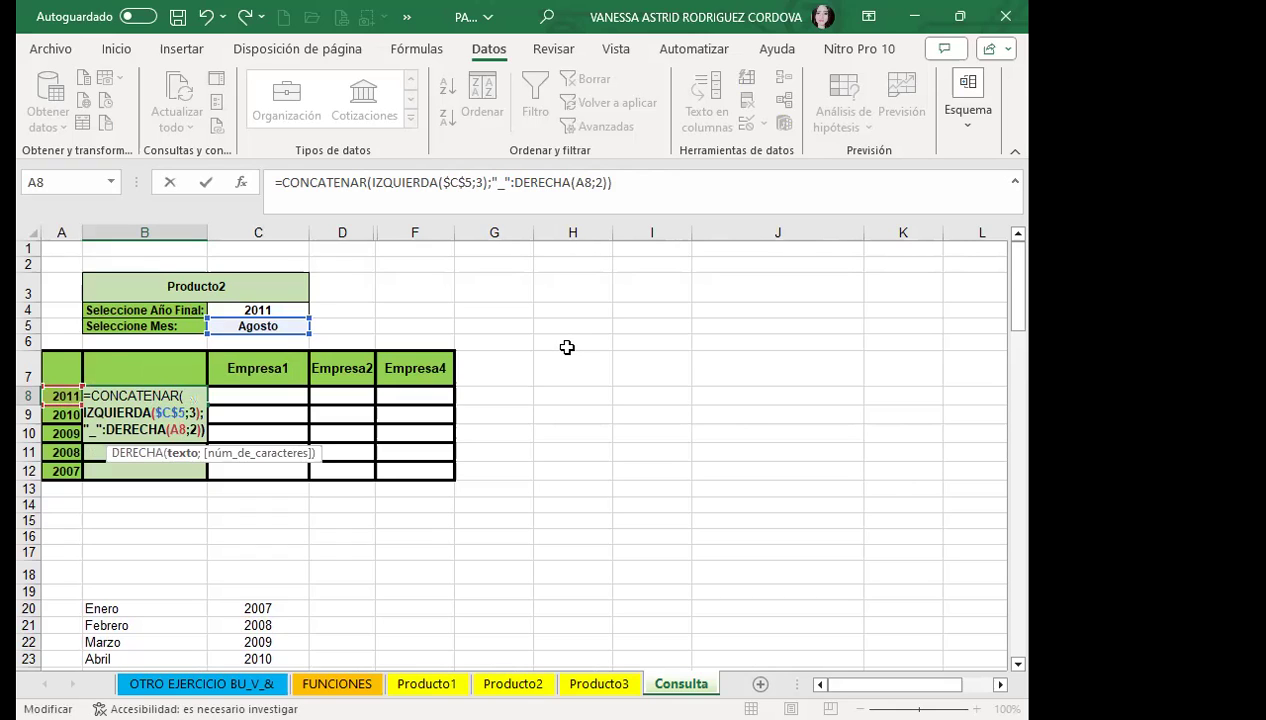
Change the year reference to $A8 and try to confirm, dismissing the formula errors
{"action": "type", "text": "$"}
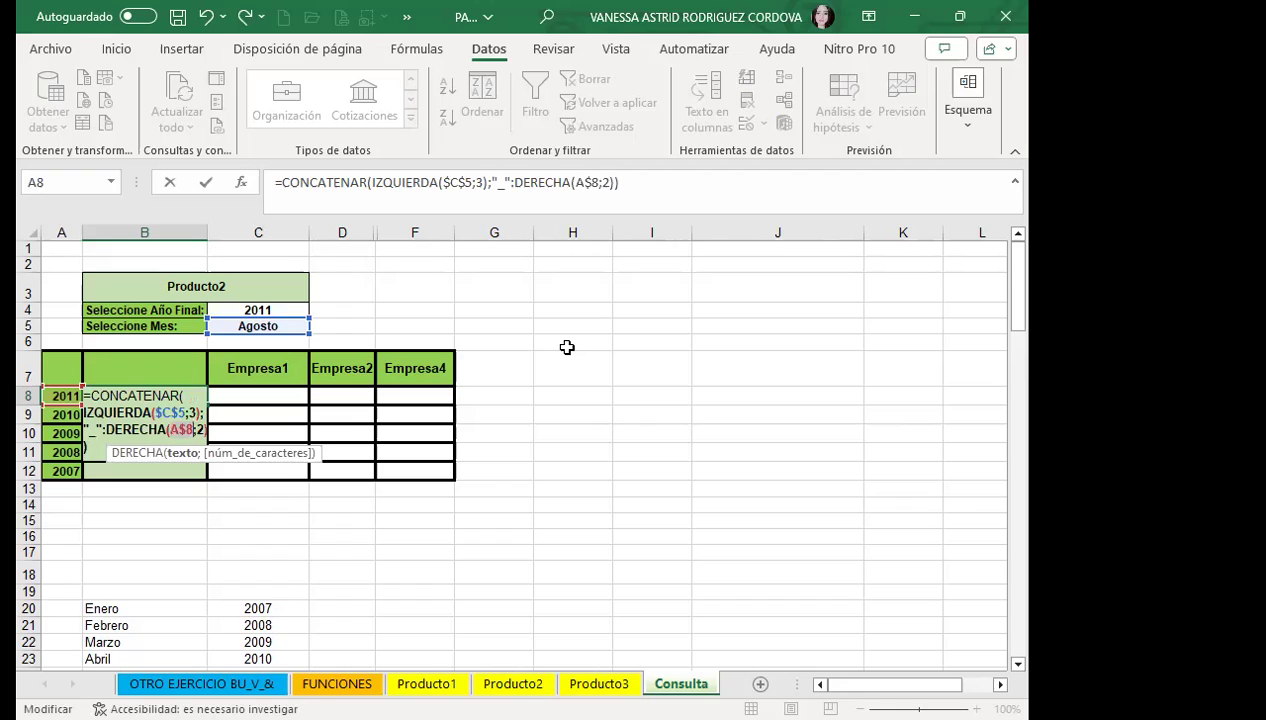
{"action": "key", "text": "F4"}
{"action": "key", "text": "Return"}
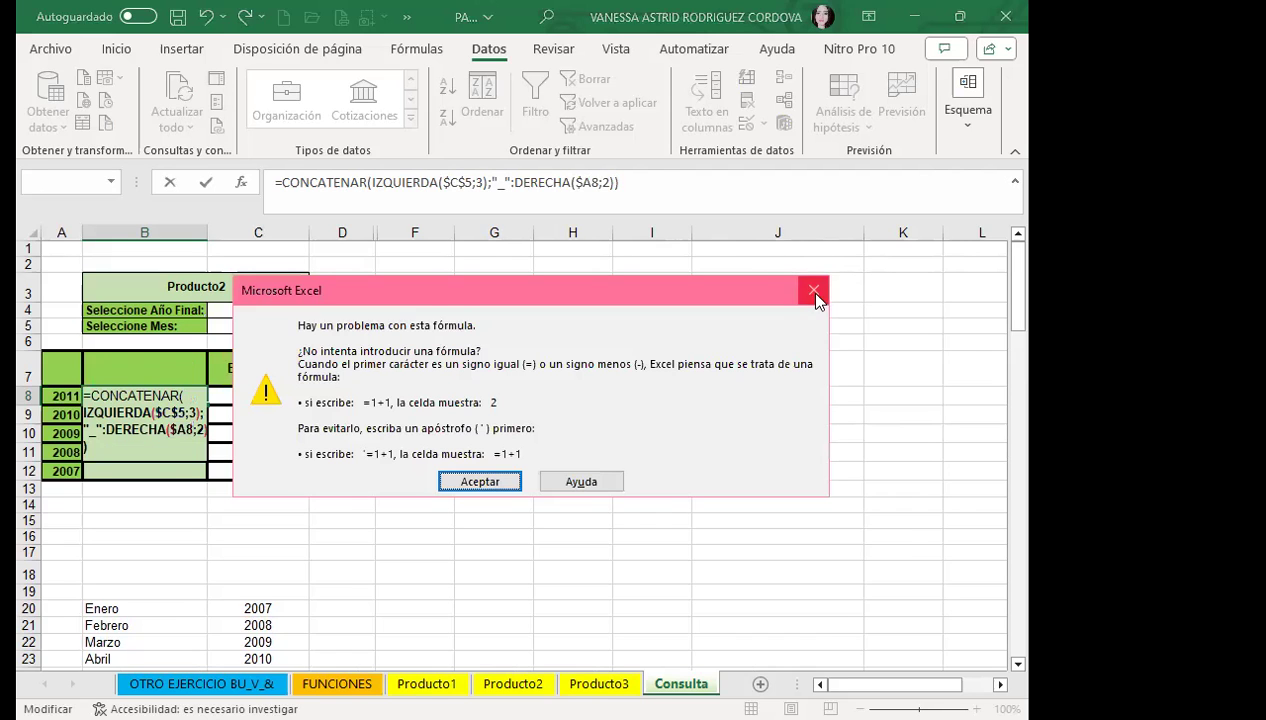
{"action": "left_click", "coordinate": [814, 292]}
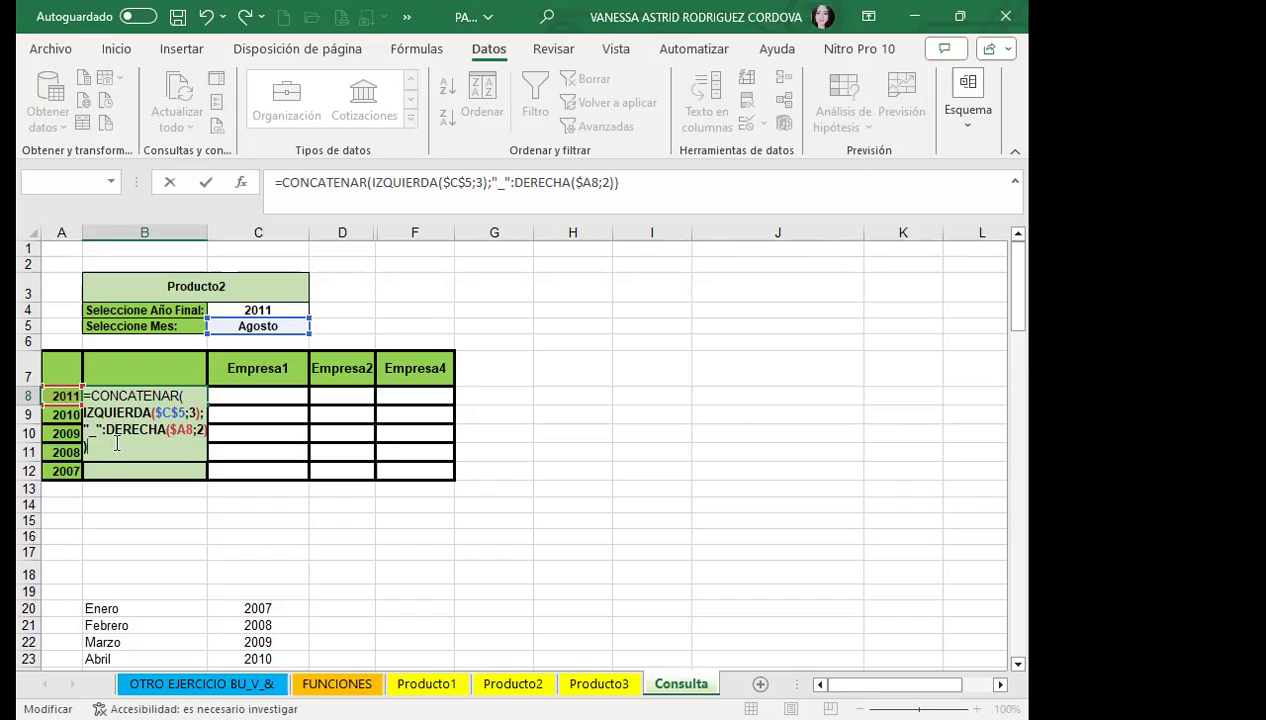
{"action": "type", "text": ")"}
{"action": "key", "text": "Return"}
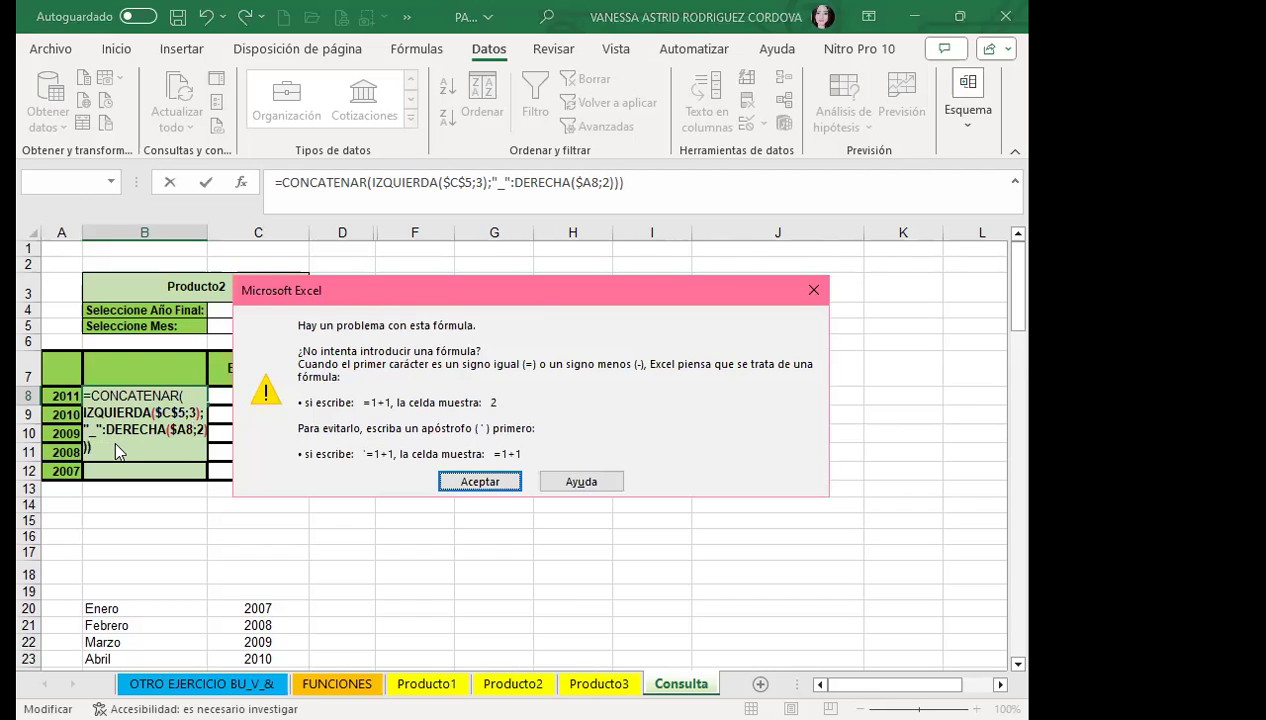
{"action": "left_click", "coordinate": [813, 290]}
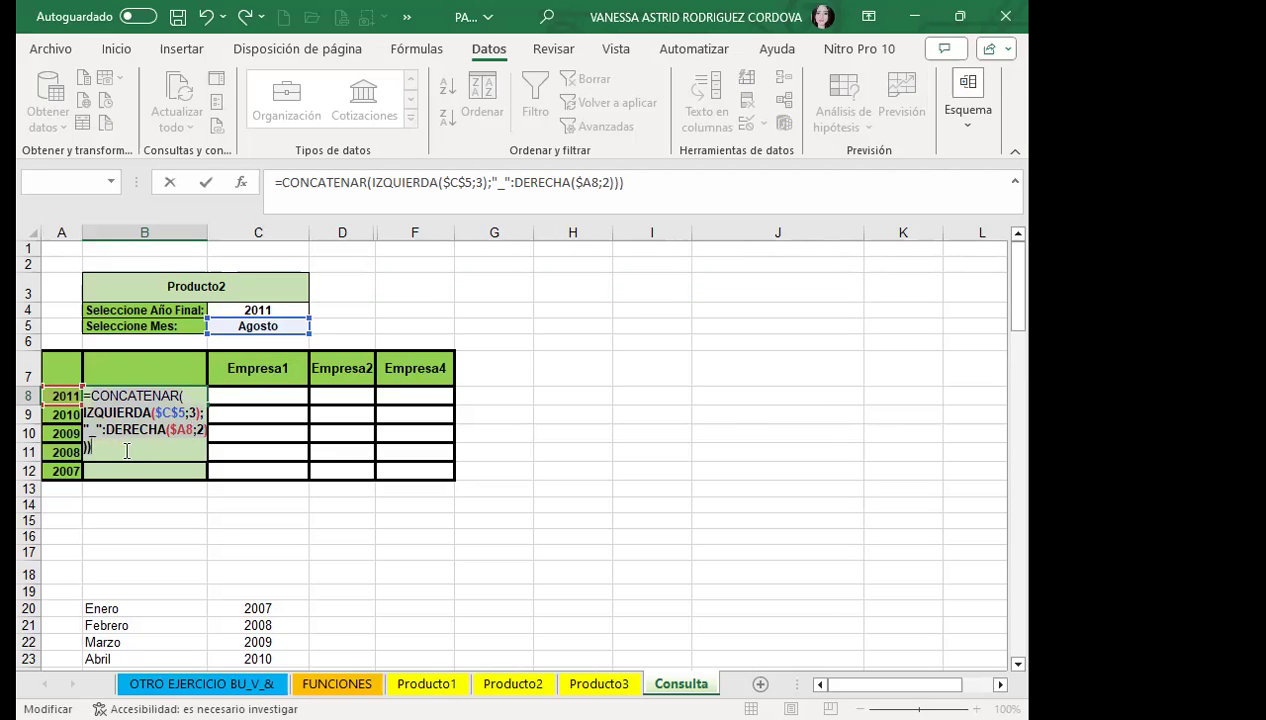
Re-enter the B8 formula and replace the colon after "_" with a semicolon
{"action": "key", "text": "Escape"}
{"action": "type", "text": "="}
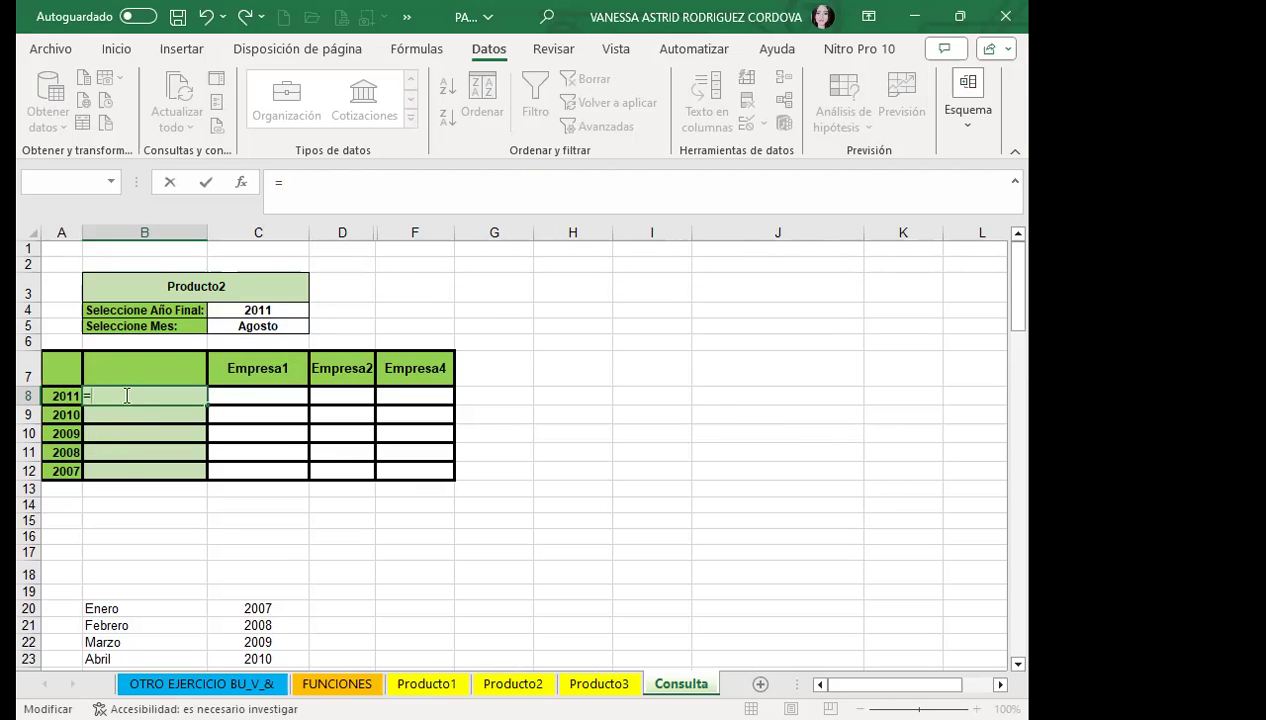
{"action": "key", "text": "ctrl+v"}
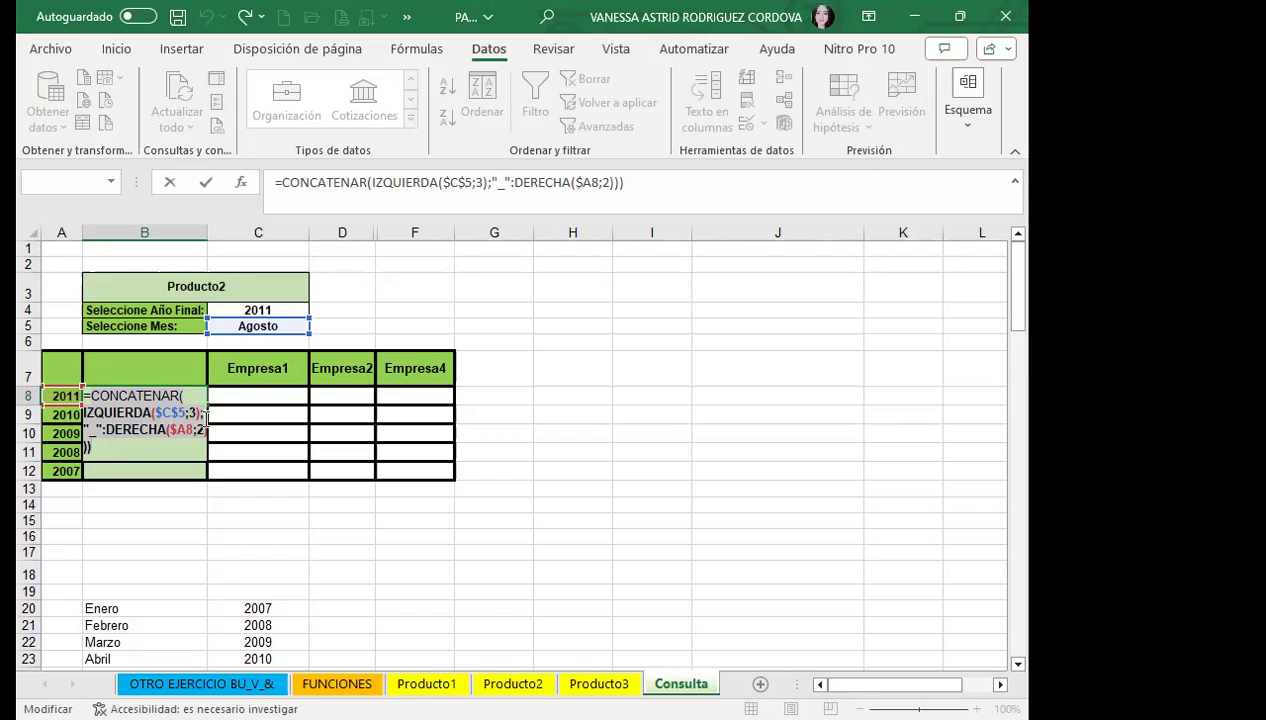
{"action": "left_click", "coordinate": [106, 428]}
{"action": "key", "text": "BackSpace"}
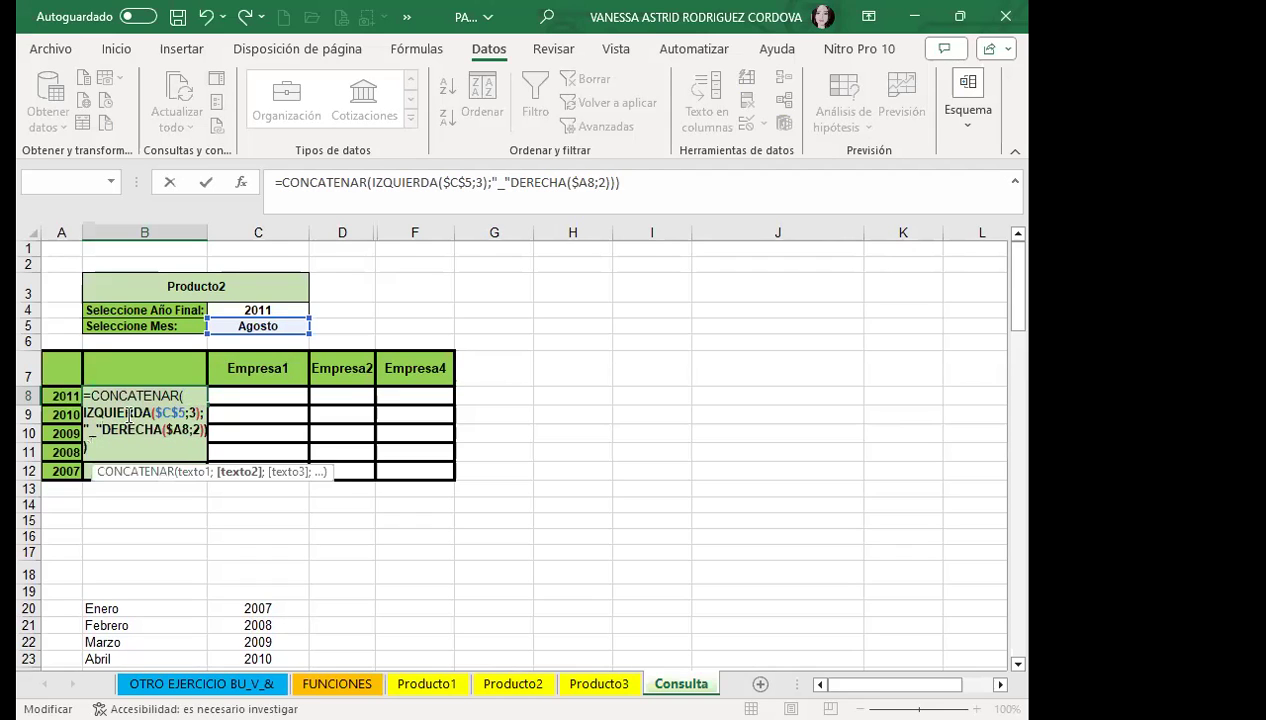
{"action": "type", "text": ";"}
{"action": "key", "text": "Return"}
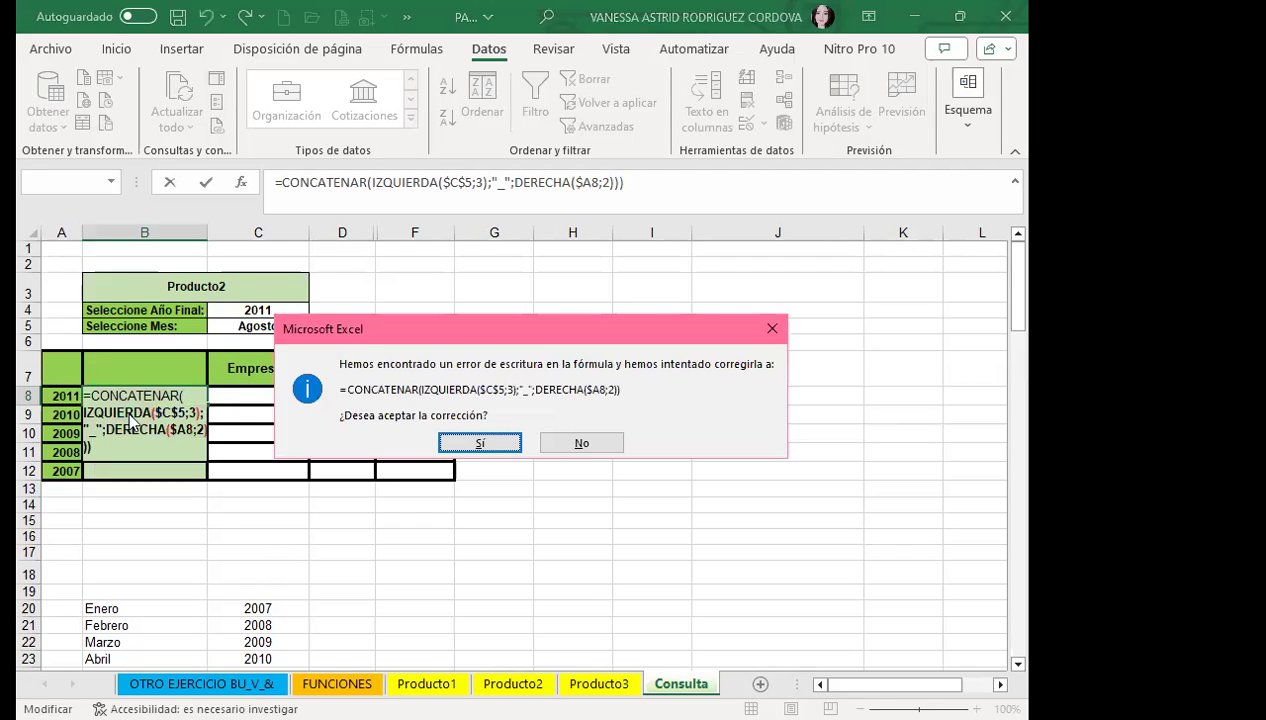
Remove the extra closing parenthesis so B8 confirms and shows Ago_11
{"action": "left_click", "coordinate": [772, 328]}
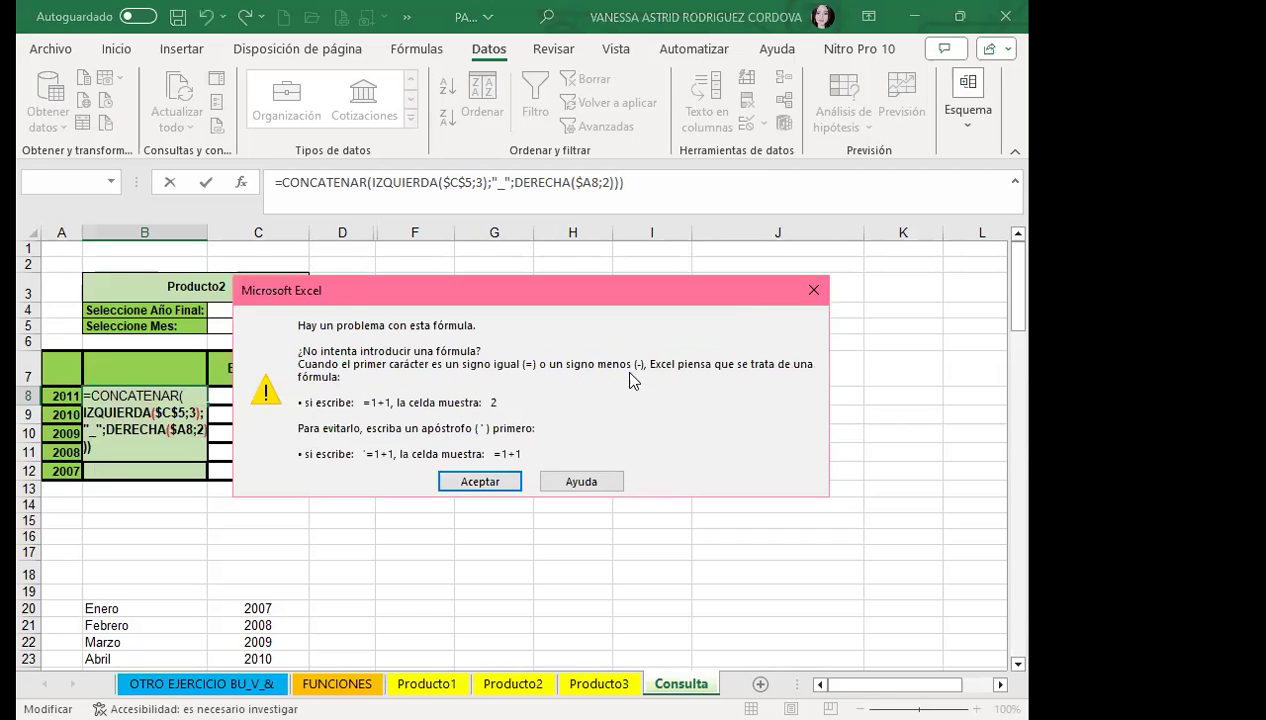
{"action": "left_click", "coordinate": [816, 292]}
{"action": "key", "text": "BackSpace"}
{"action": "key", "text": "Return"}
{"action": "left_click", "coordinate": [148, 396]}
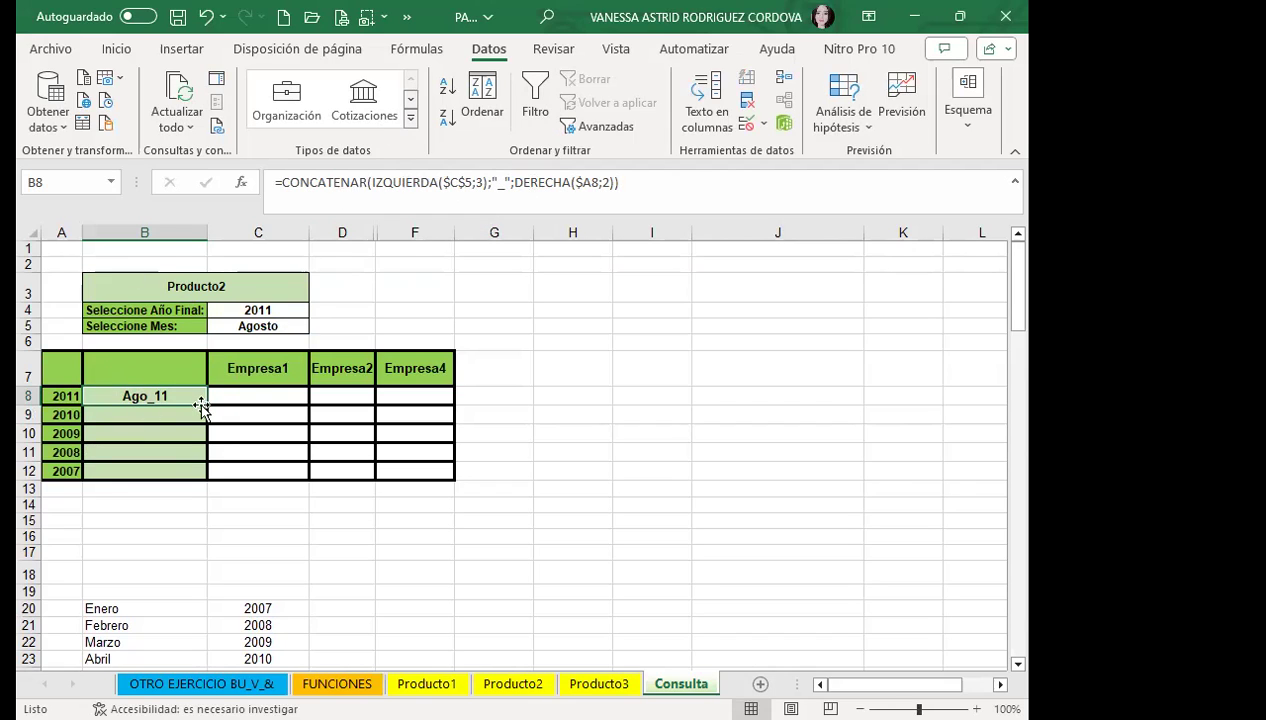
Fill B8's key formula down to B12 and widen column D (Empresa2)
{"action": "left_click_drag", "start_coordinate": [206, 404], "coordinate": [205, 473]}
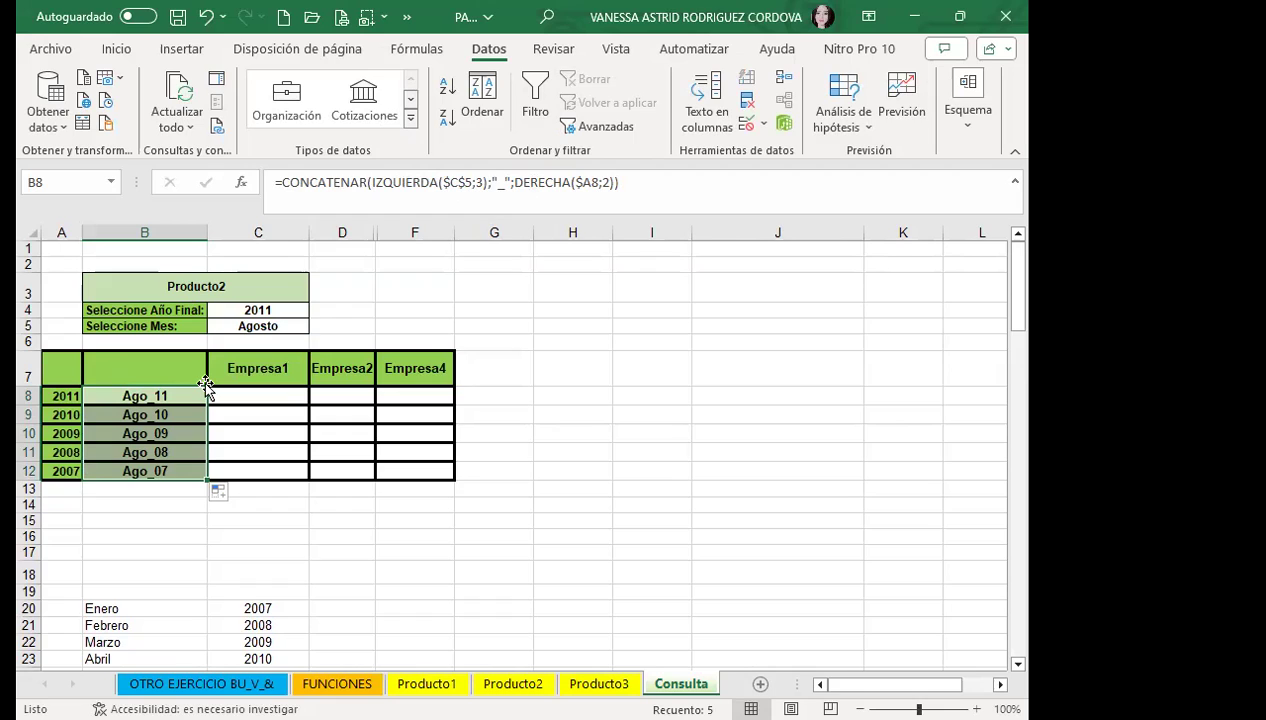
{"action": "left_click", "coordinate": [133, 395]}
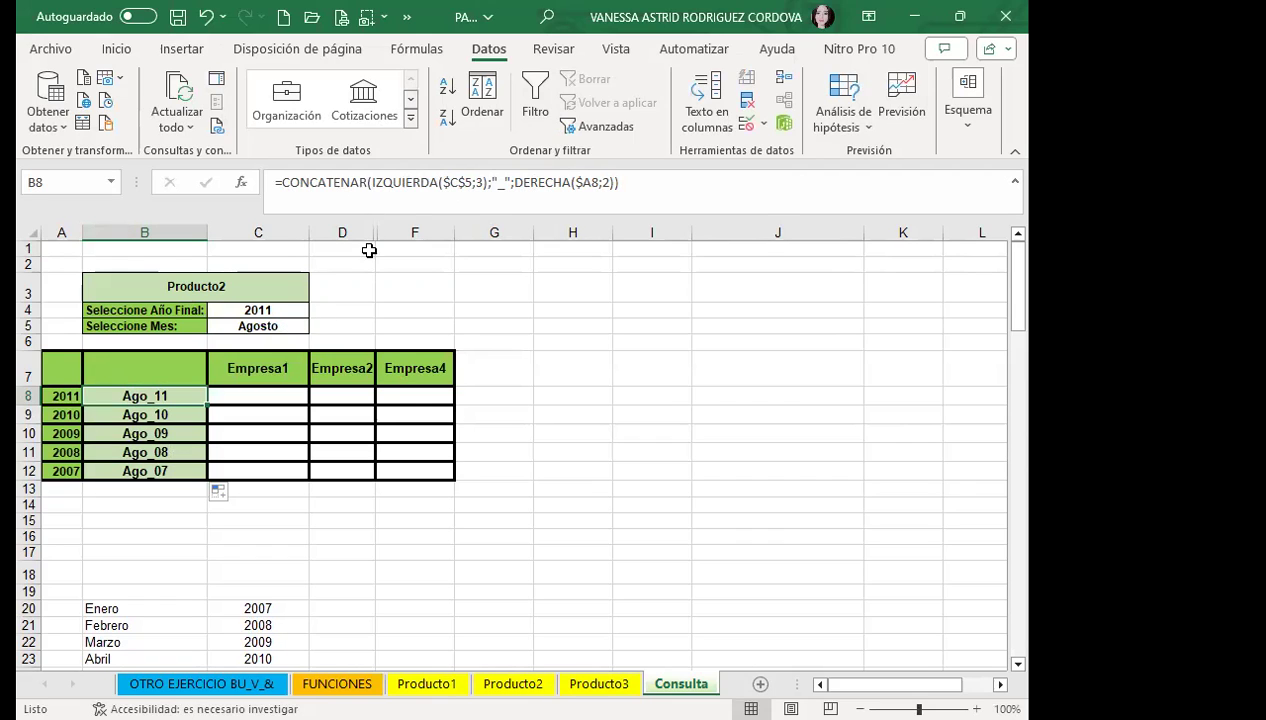
{"action": "left_click_drag", "start_coordinate": [375, 237], "coordinate": [391, 236]}
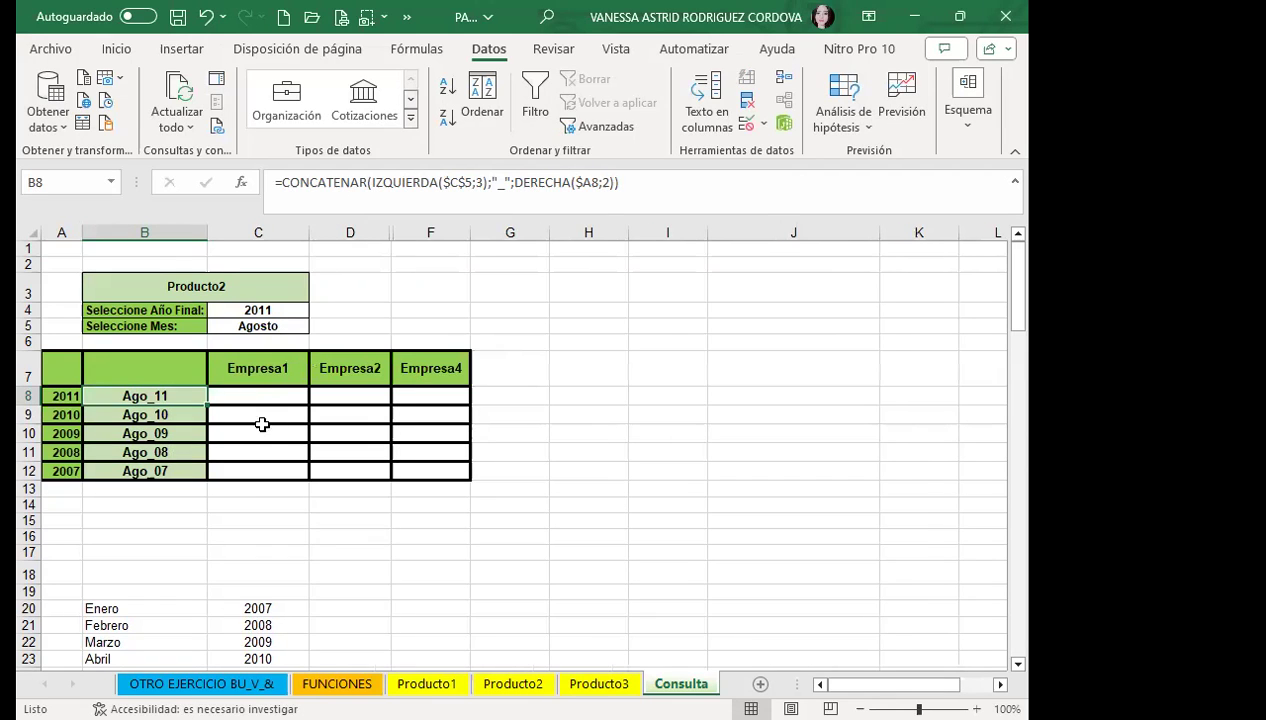
{"action": "left_click", "coordinate": [261, 392]}
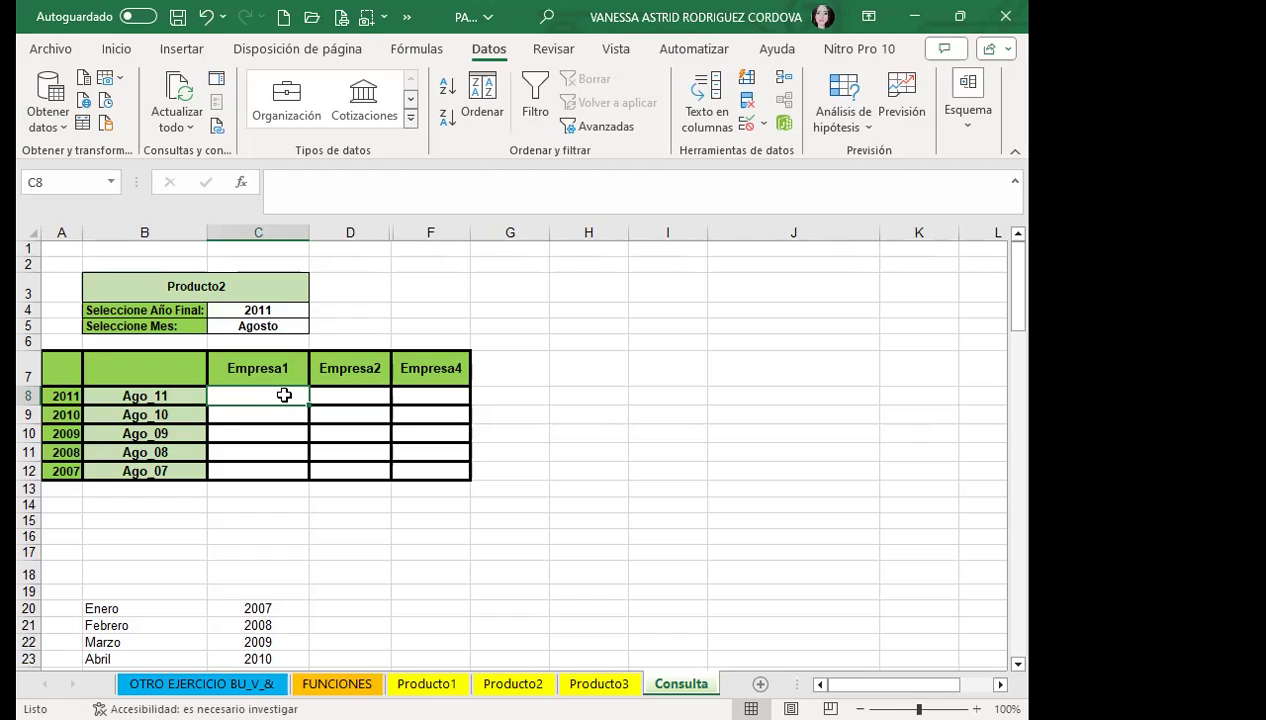
In C8, nest INDICE, INDIRECTO and CONCATENAR as =INDICE(INDIRECTO(CONCATENAR(
{"action": "type", "text": "="}
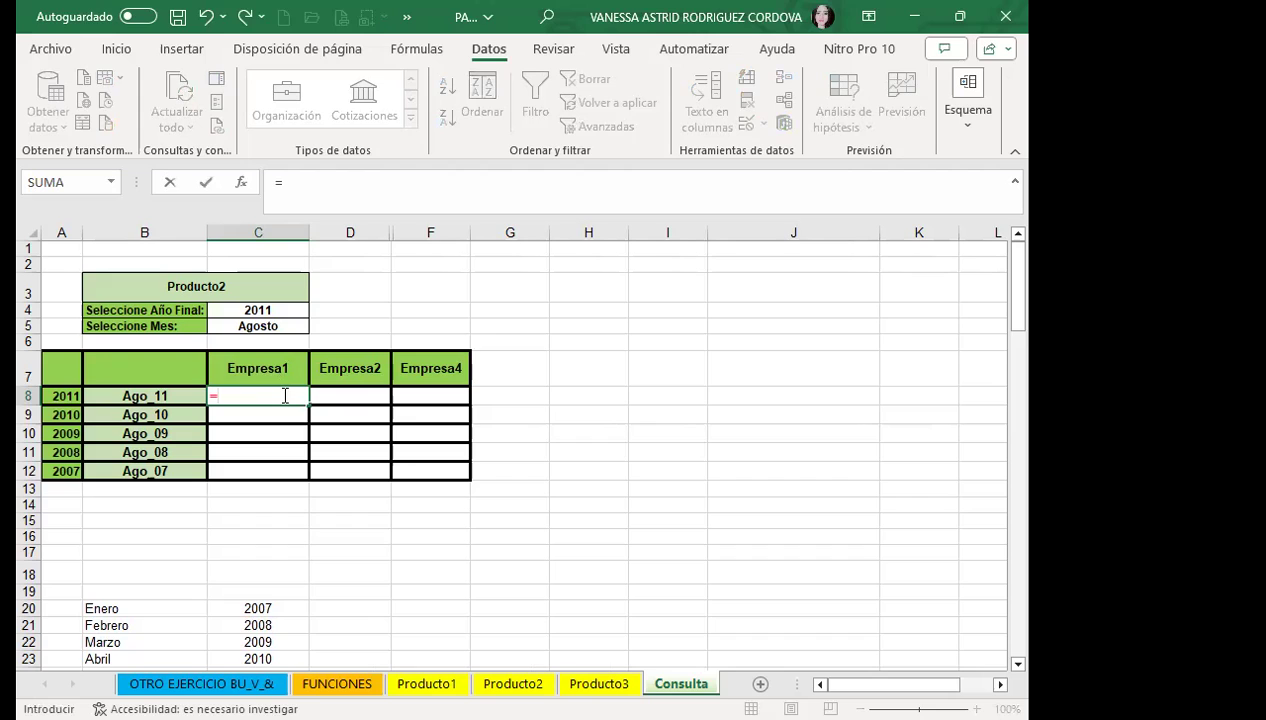
{"action": "type", "text": "INCI"}
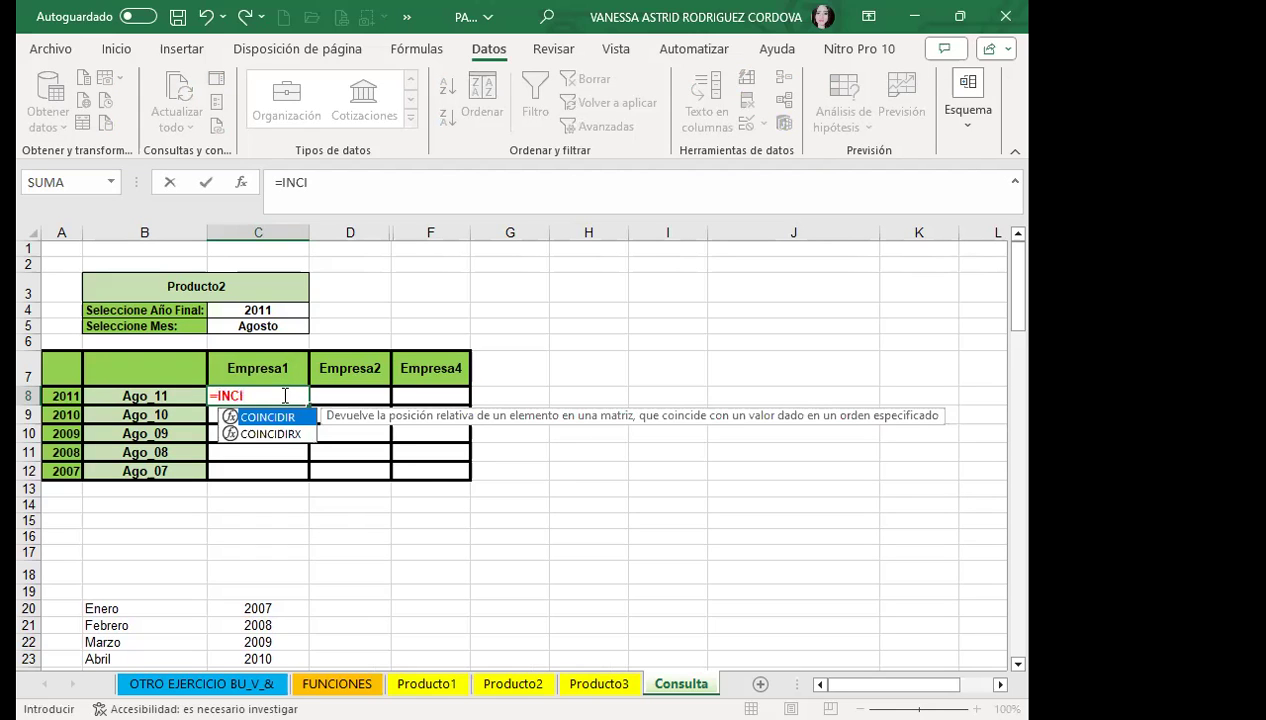
{"action": "key", "text": "BackSpace"}
{"action": "key", "text": "BackSpace"}
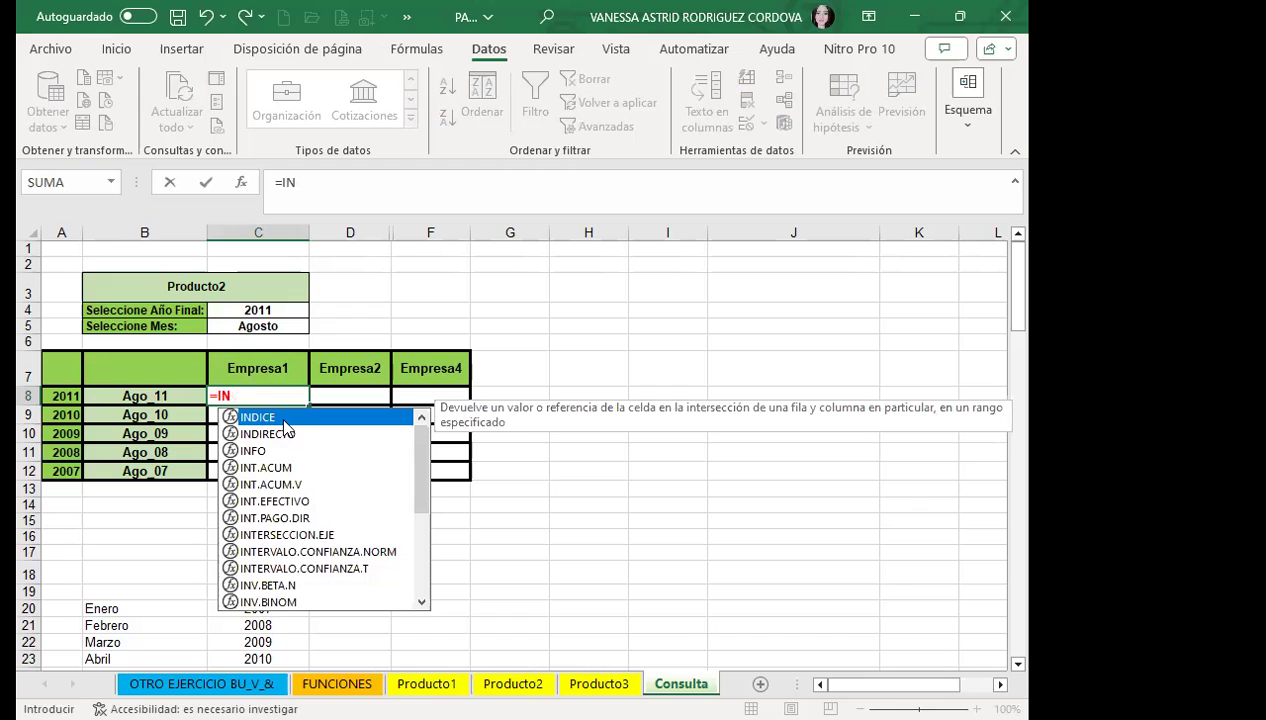
{"action": "double_click", "coordinate": [285, 420]}
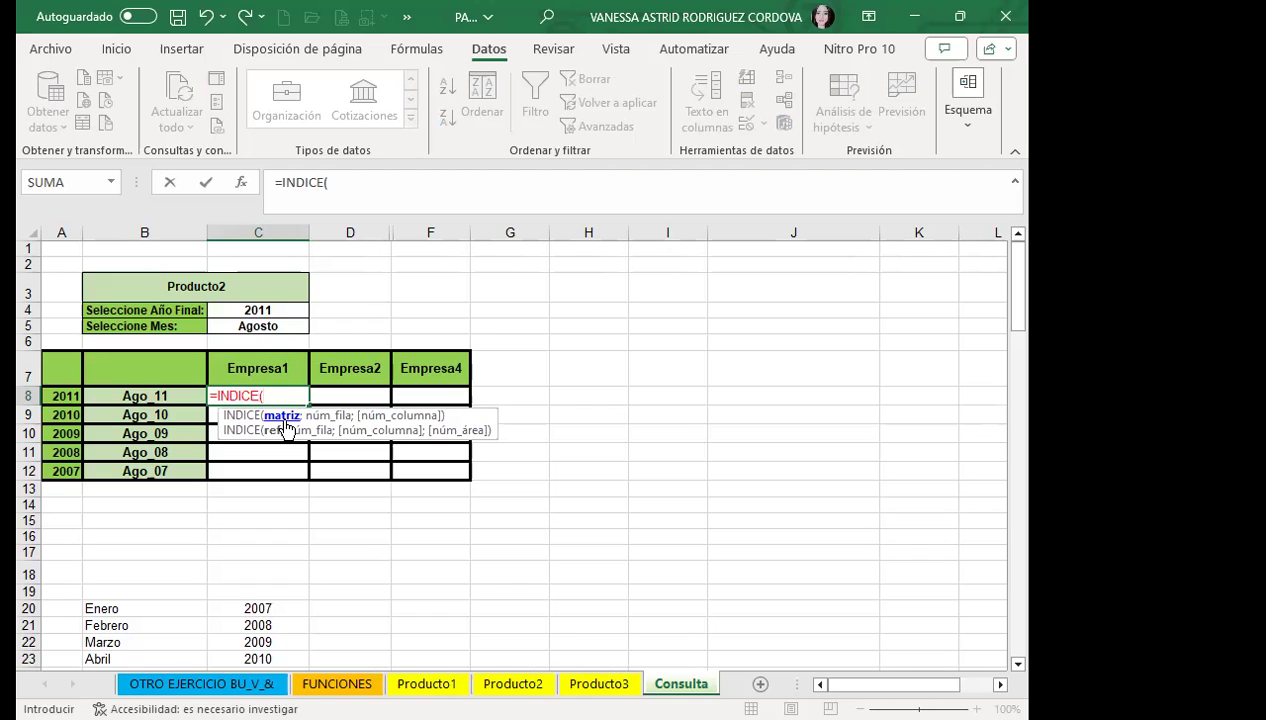
{"action": "type", "text": "INDI"}
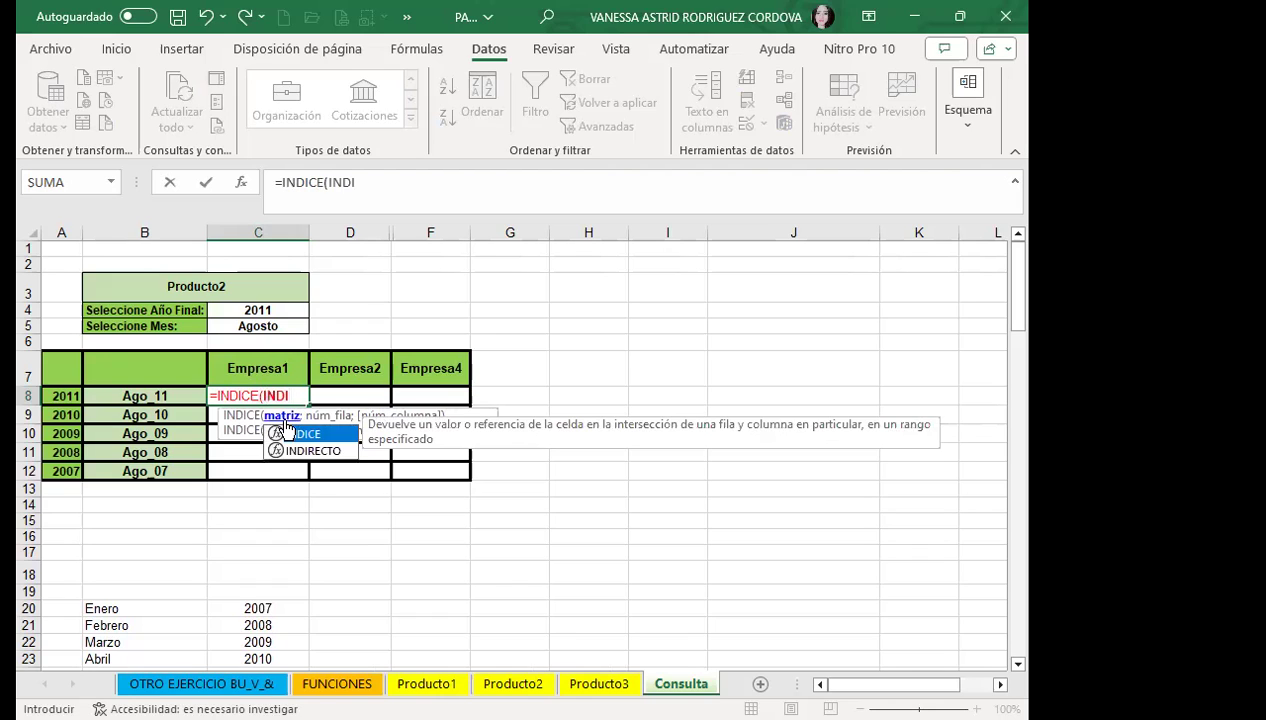
{"action": "left_click", "coordinate": [330, 452]}
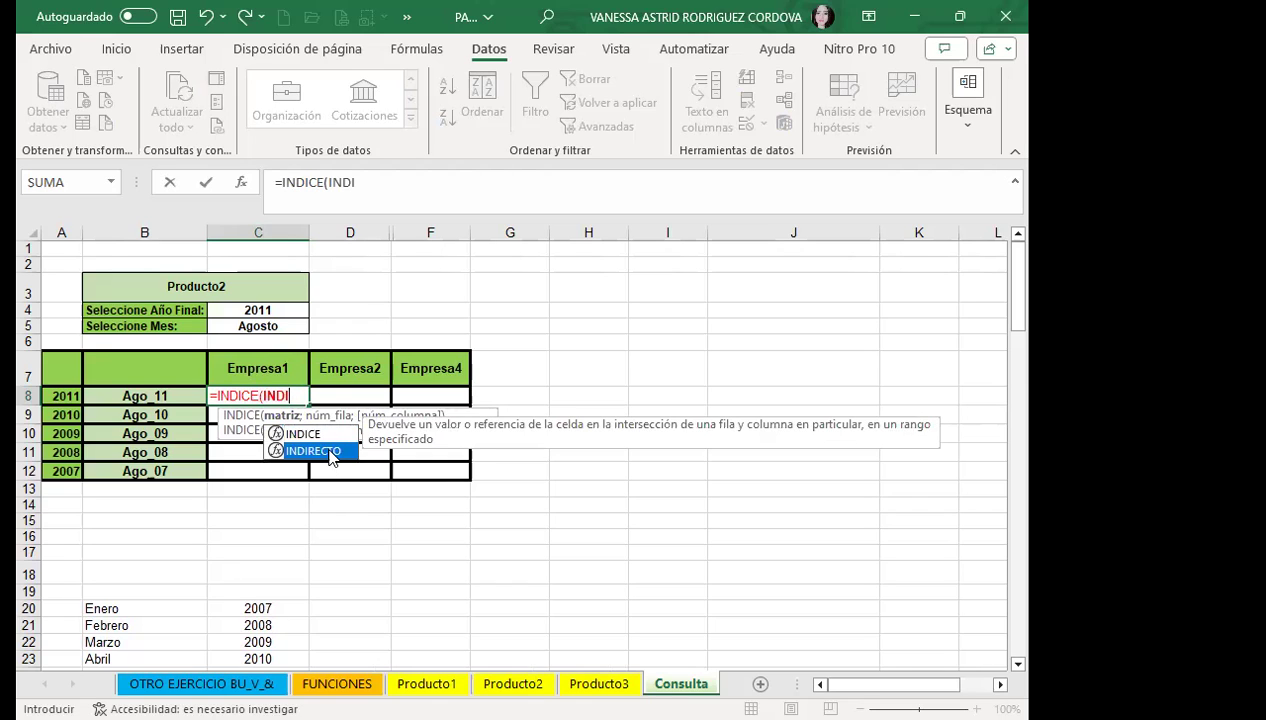
{"action": "double_click", "coordinate": [328, 450]}
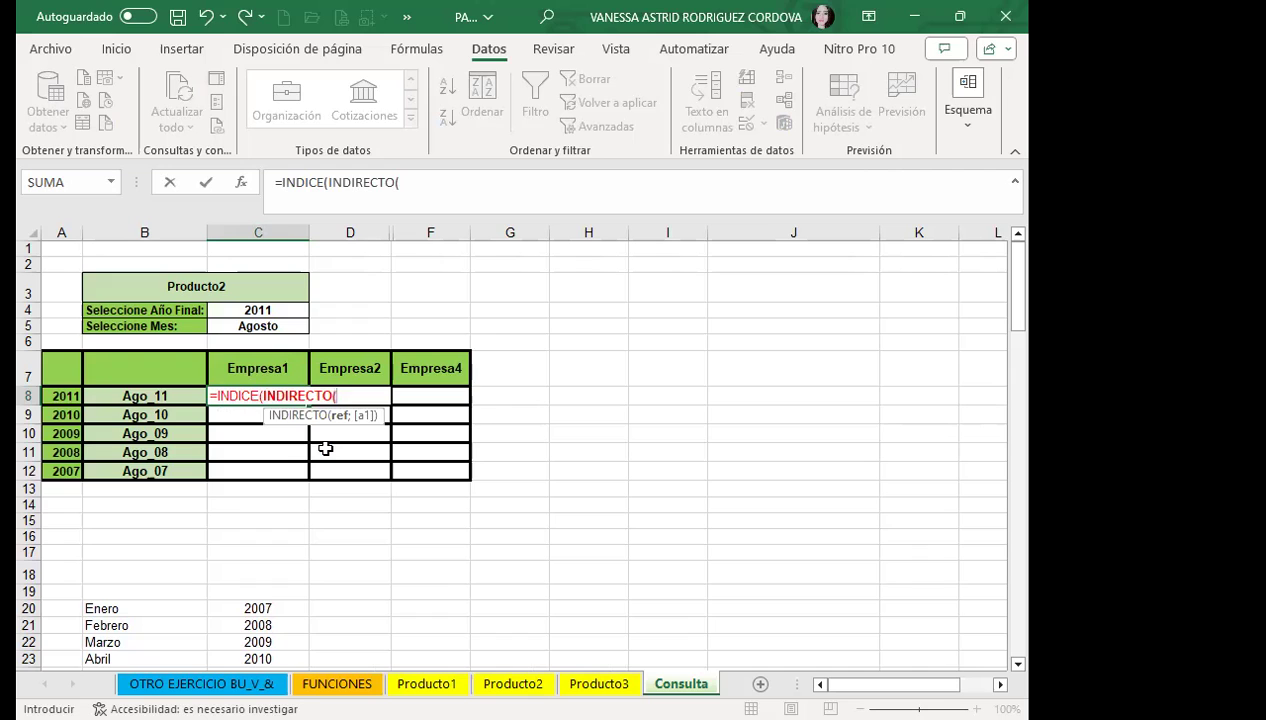
{"action": "type", "text": "CON"}
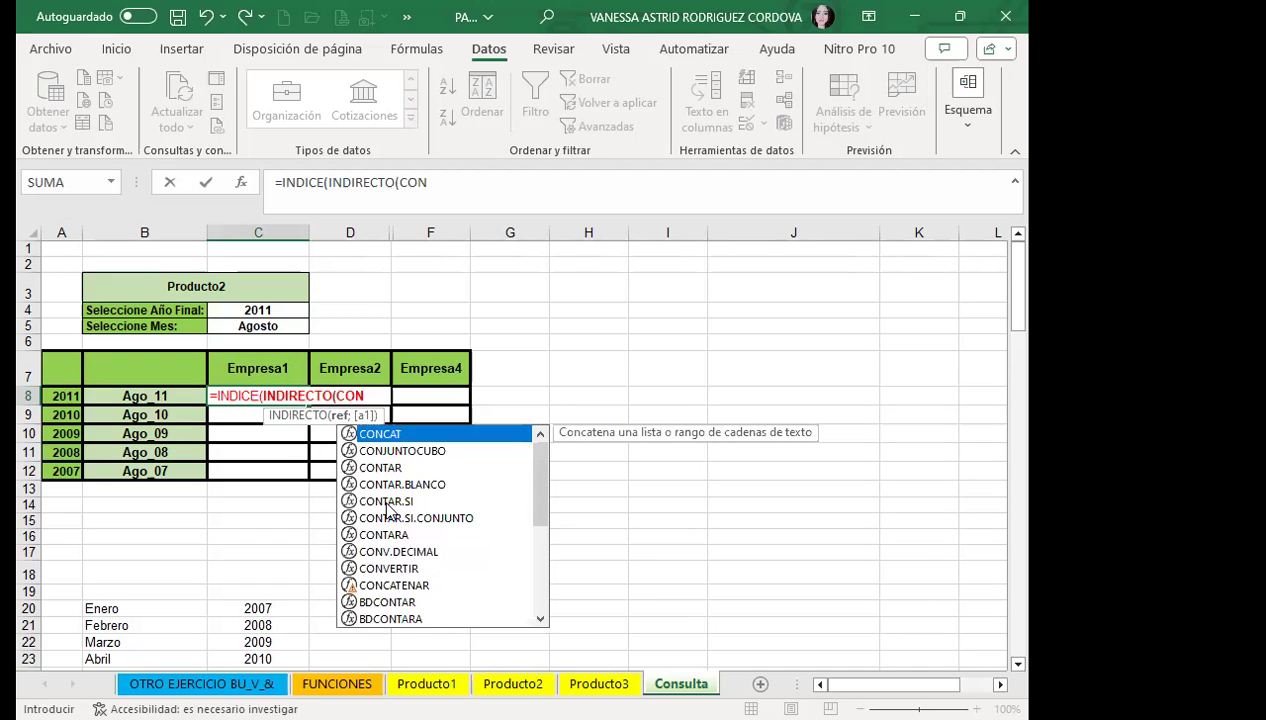
{"action": "key", "text": "Down"}
{"action": "key", "text": "Down"}
{"action": "key", "text": "Down"}
{"action": "key", "text": "Down"}
{"action": "key", "text": "Down"}
{"action": "key", "text": "Down"}
{"action": "key", "text": "Down"}
{"action": "key", "text": "Down"}
{"action": "key", "text": "Down"}
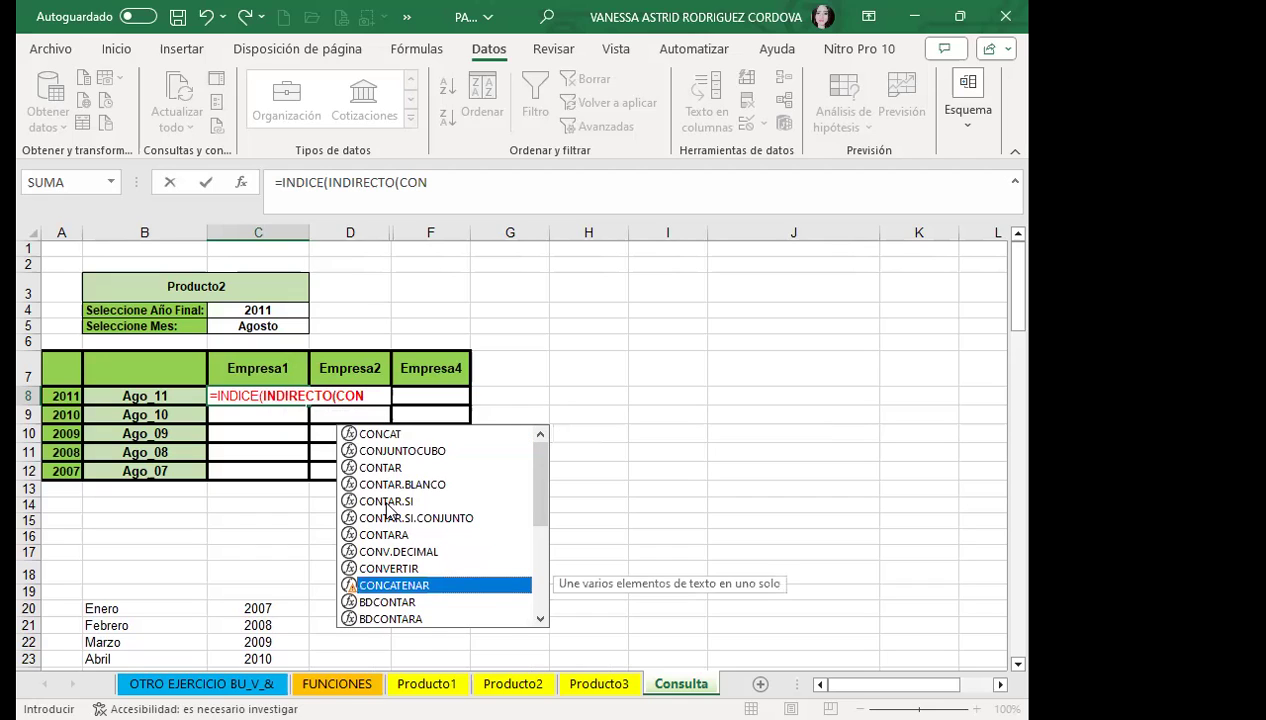
{"action": "key", "text": "Tab"}
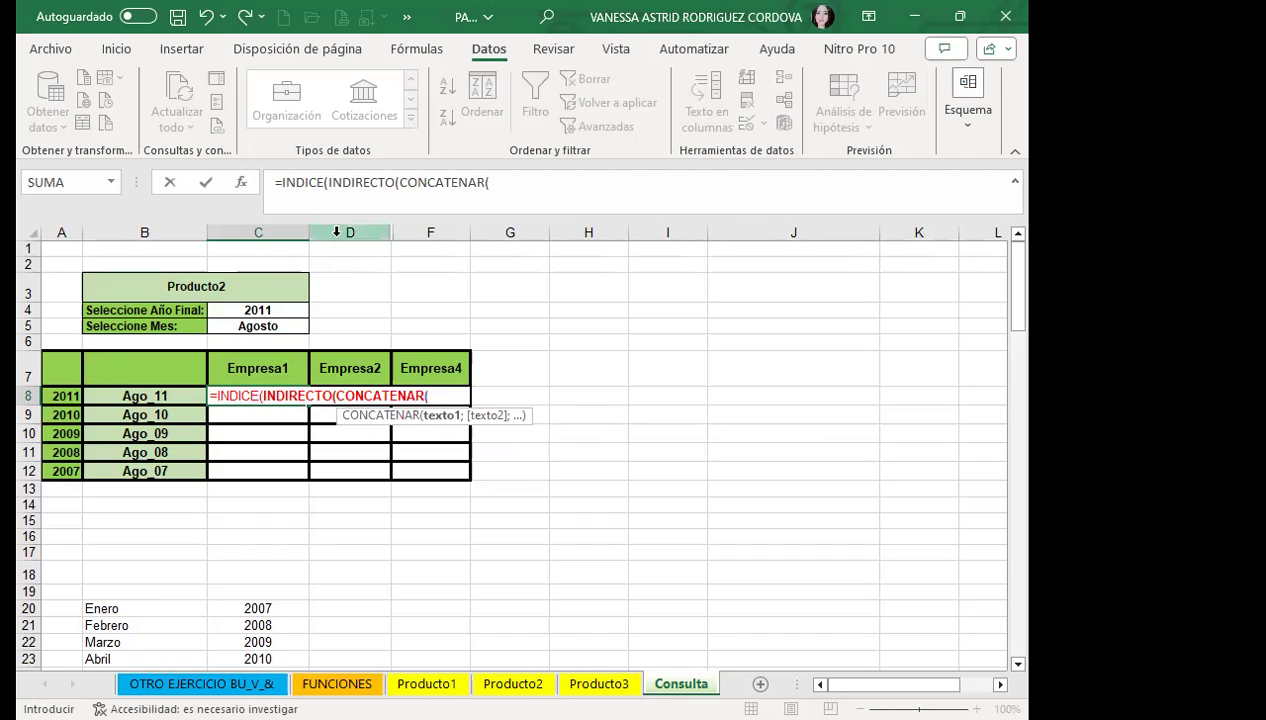
Point INDIRECTO at $B$3 with range "!$C$1:$G$97", closing it as INDICE's array
{"action": "left_click", "coordinate": [199, 286]}
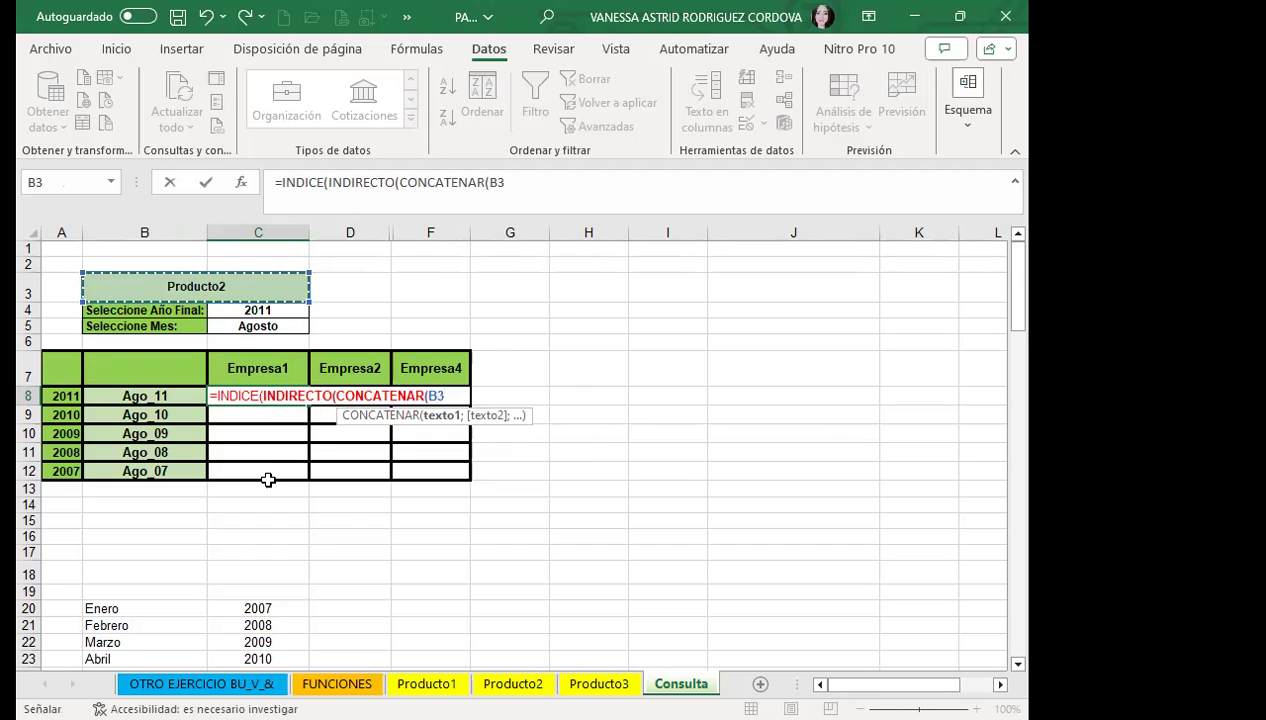
{"action": "key", "text": "F4"}
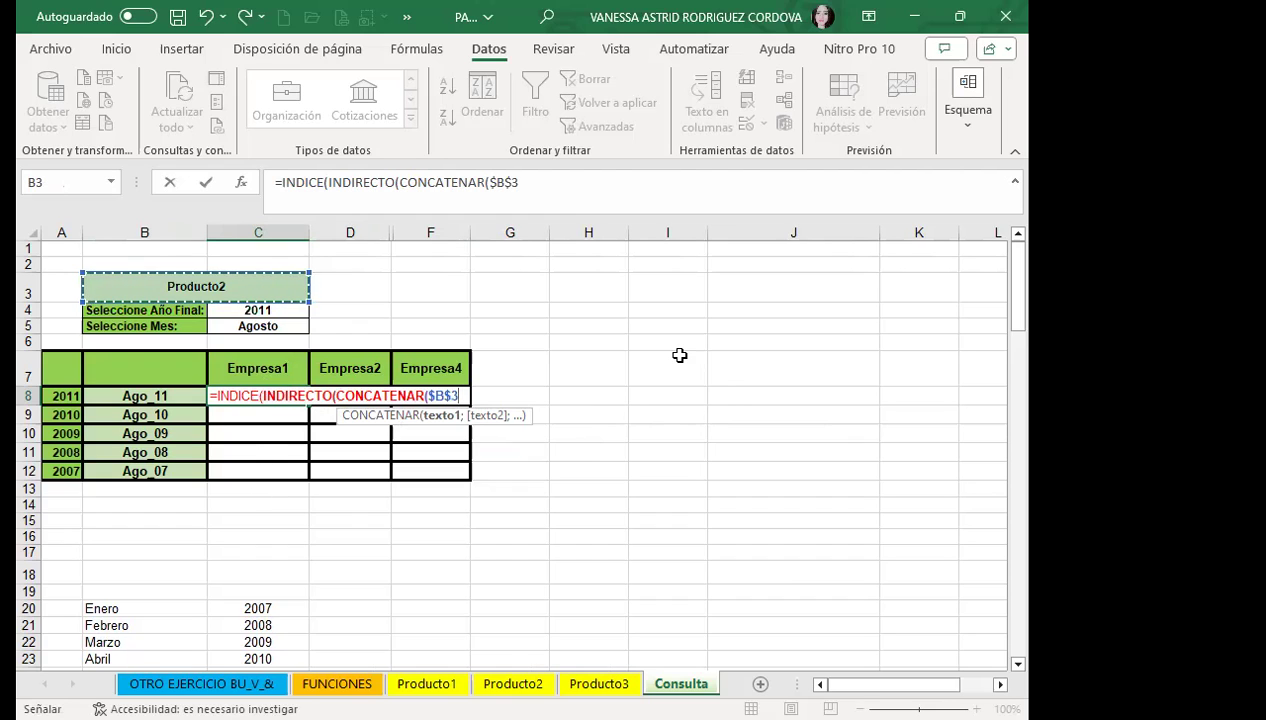
{"action": "type", "text": ";\"!"}
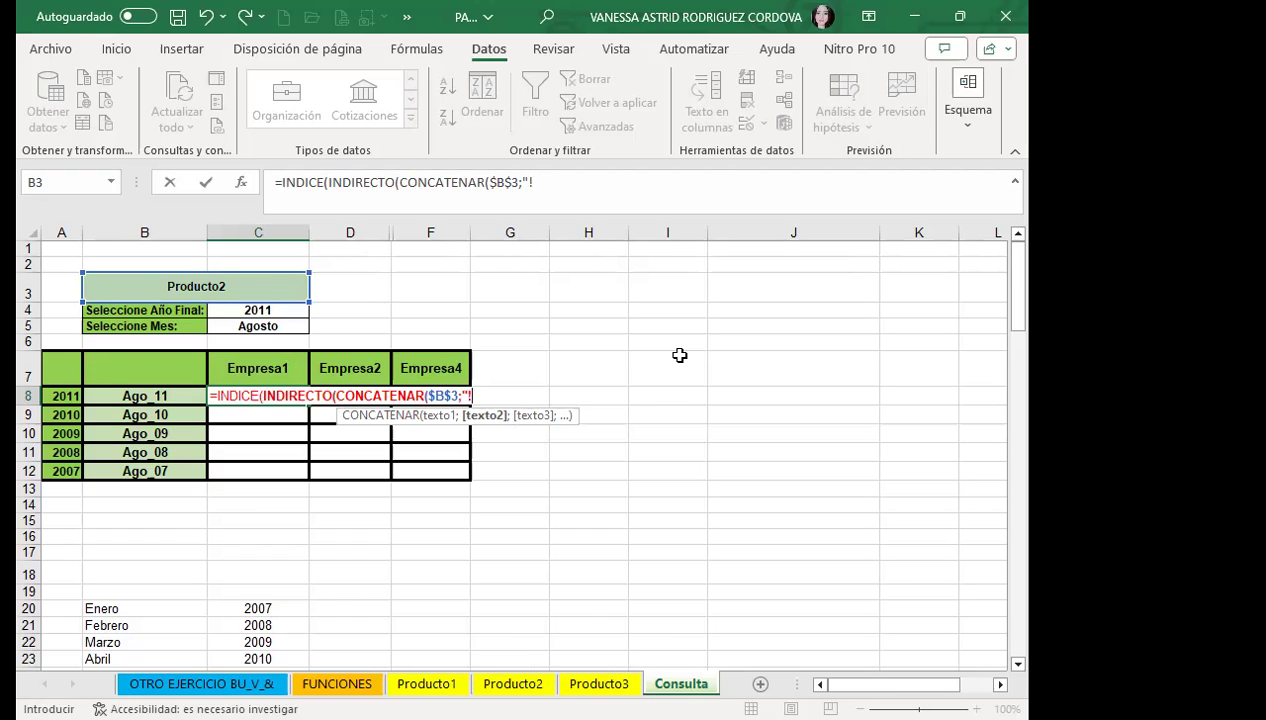
{"action": "type", "text": "C1:"}
{"action": "left_click", "coordinate": [471, 397]}
{"action": "key", "text": "F4"}
{"action": "left_click", "coordinate": [510, 393]}
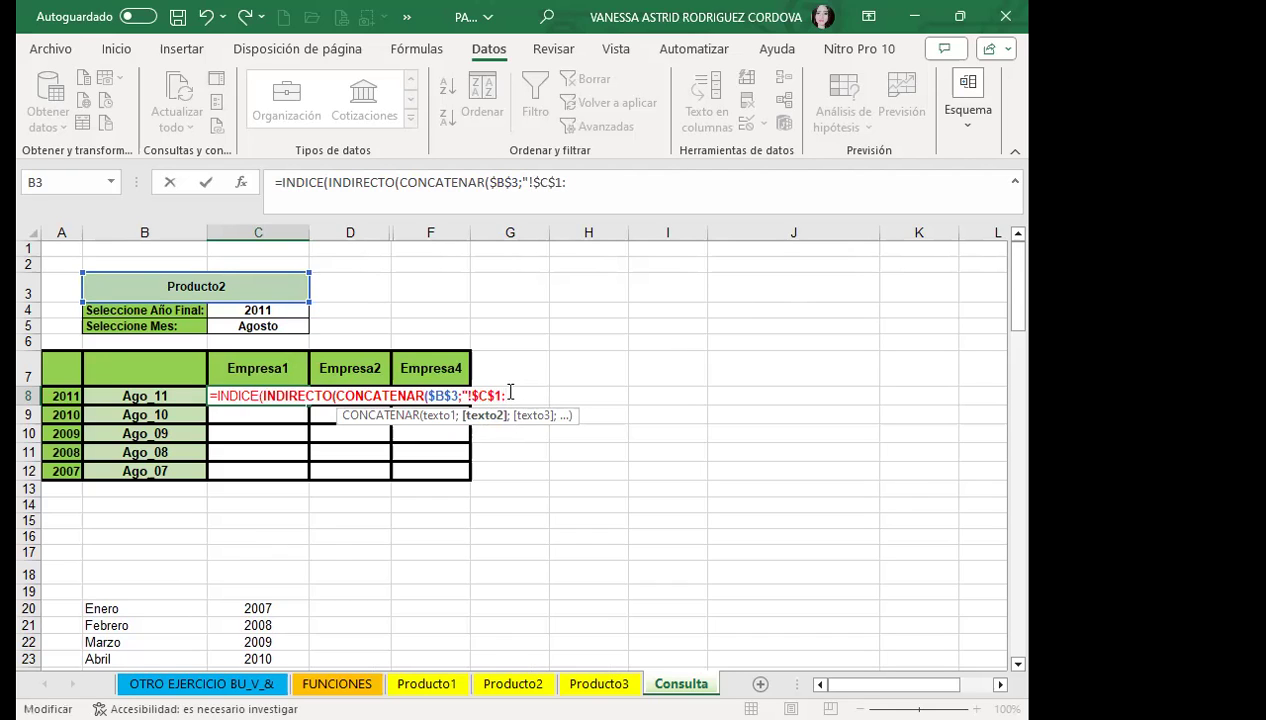
{"action": "type", "text": "G97"}
{"action": "key", "text": "F4"}
{"action": "type", "text": "\""}
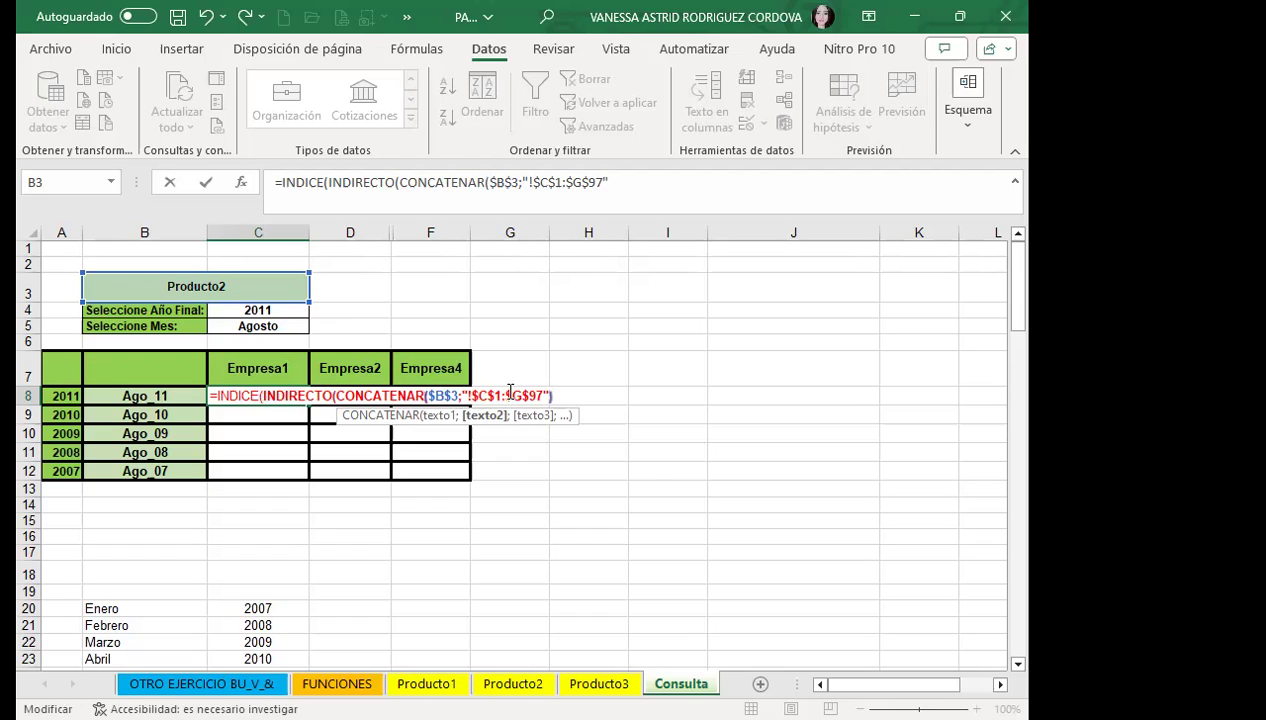
{"action": "type", "text": "))"}
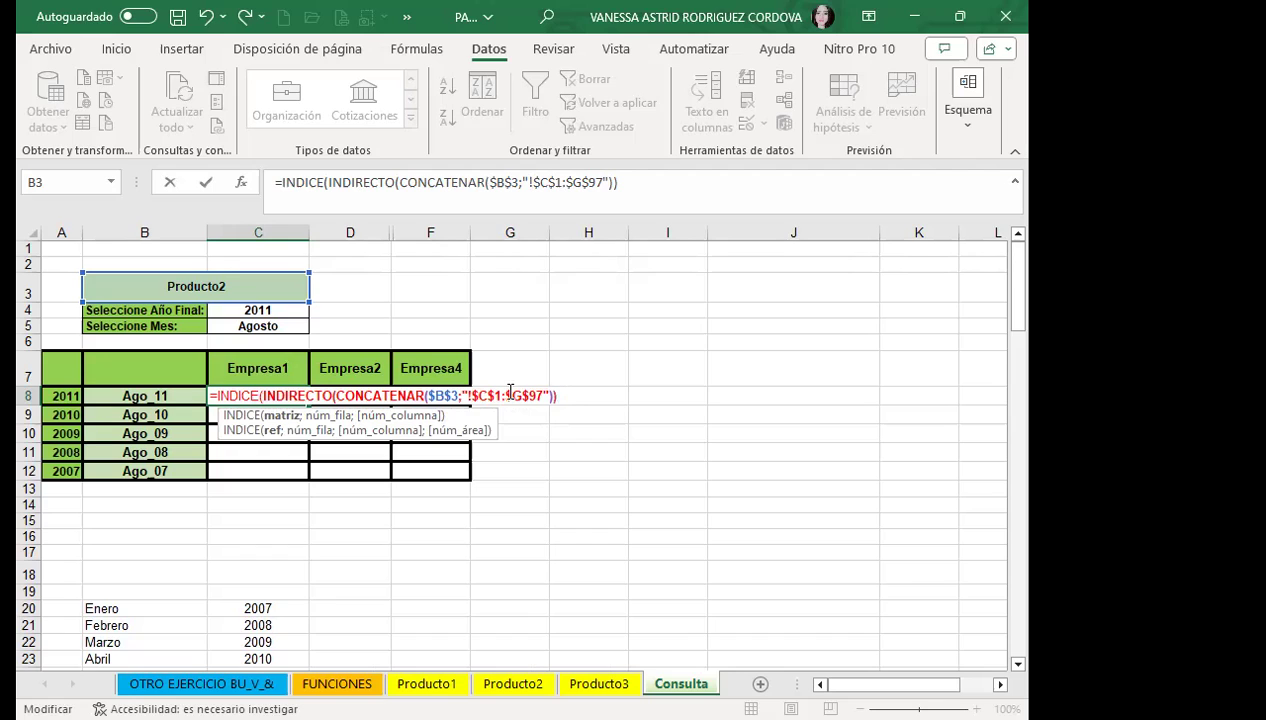
{"action": "type", "text": ";"}
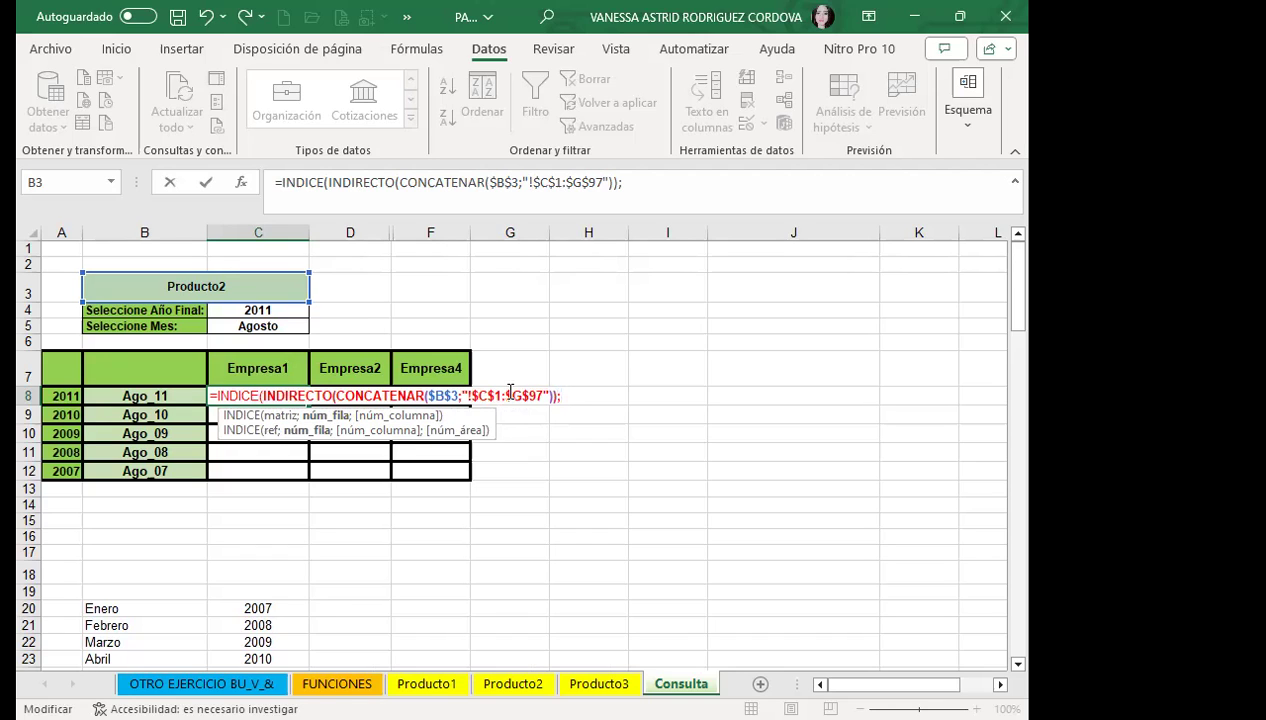
{"action": "type", "text": "COIN"}
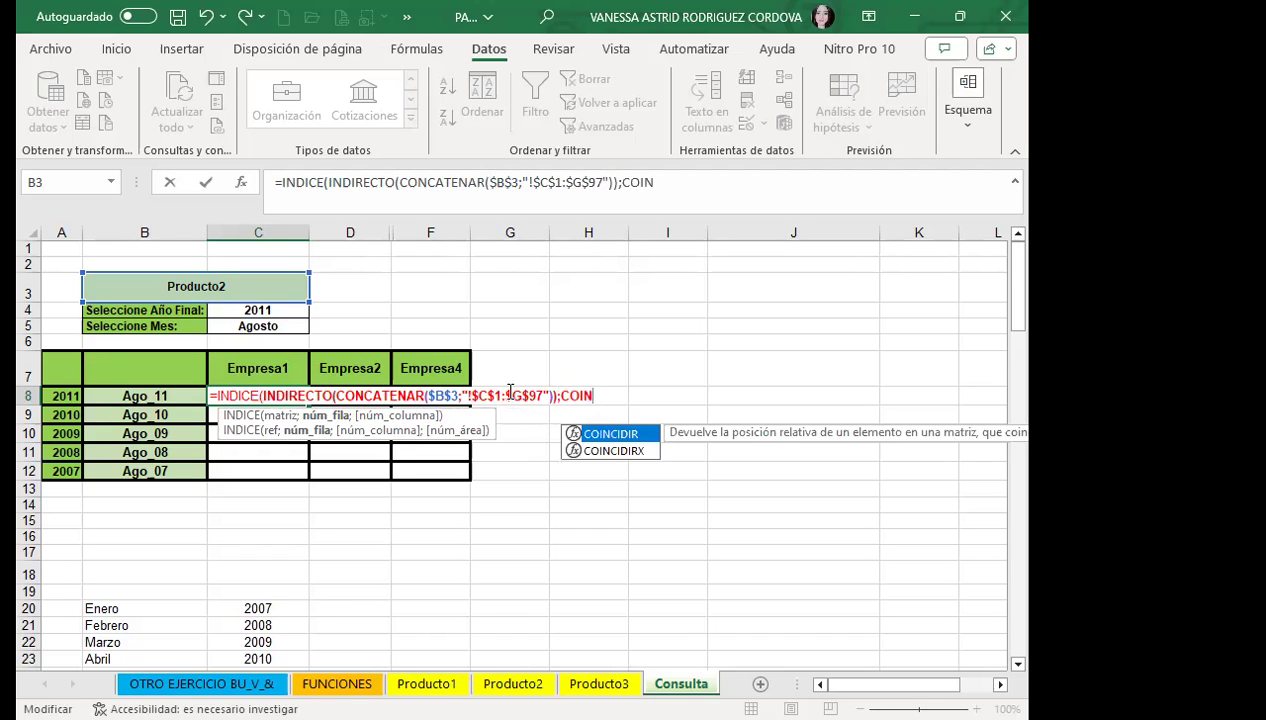
Insert COINCIDIR with $B8 as lookup value, nesting INDIRECTO(CONCATENAR( for its range
{"action": "double_click", "coordinate": [628, 434]}
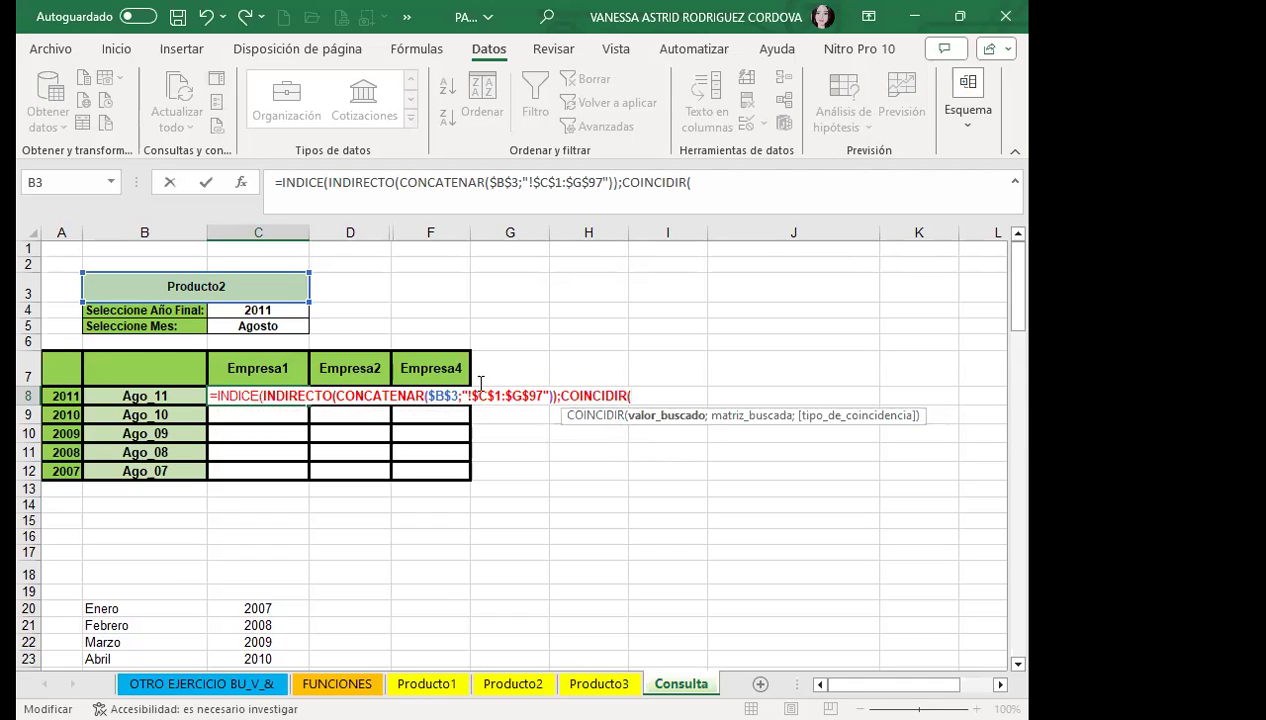
{"action": "left_click", "coordinate": [108, 396]}
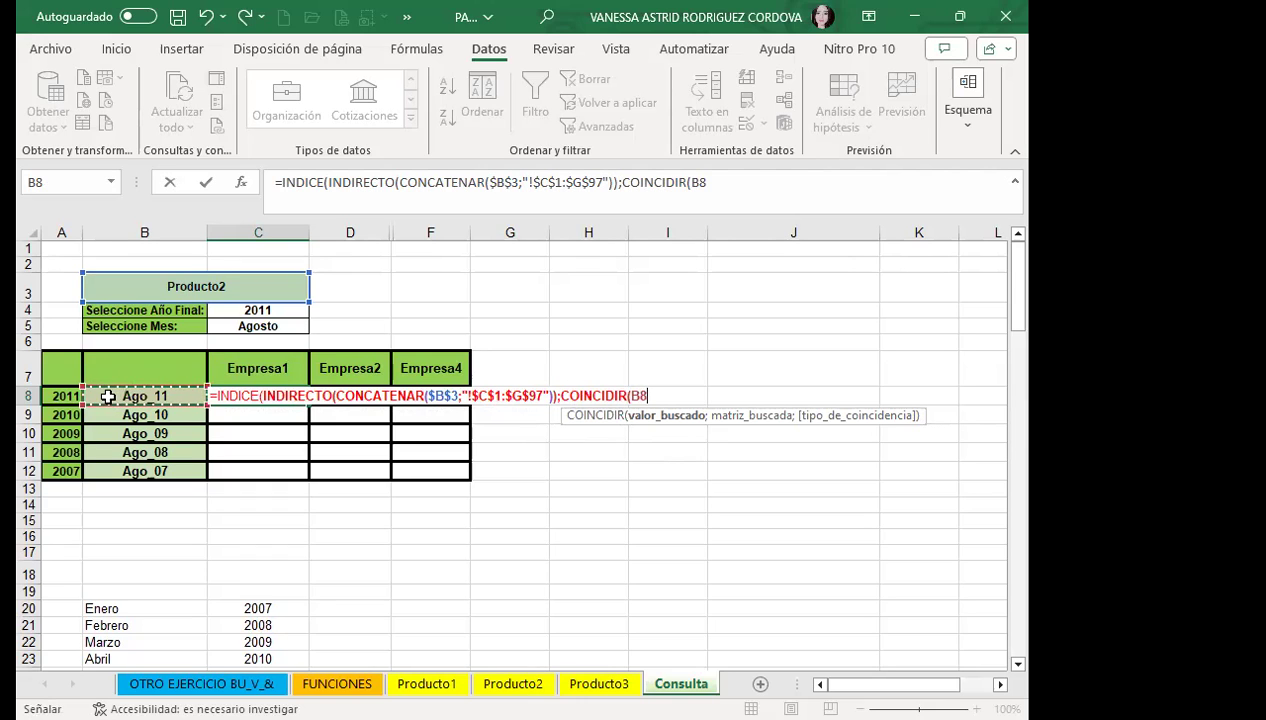
{"action": "key", "text": "F4"}
{"action": "key", "text": "F4"}
{"action": "key", "text": "F4"}
{"action": "type", "text": ";I"}
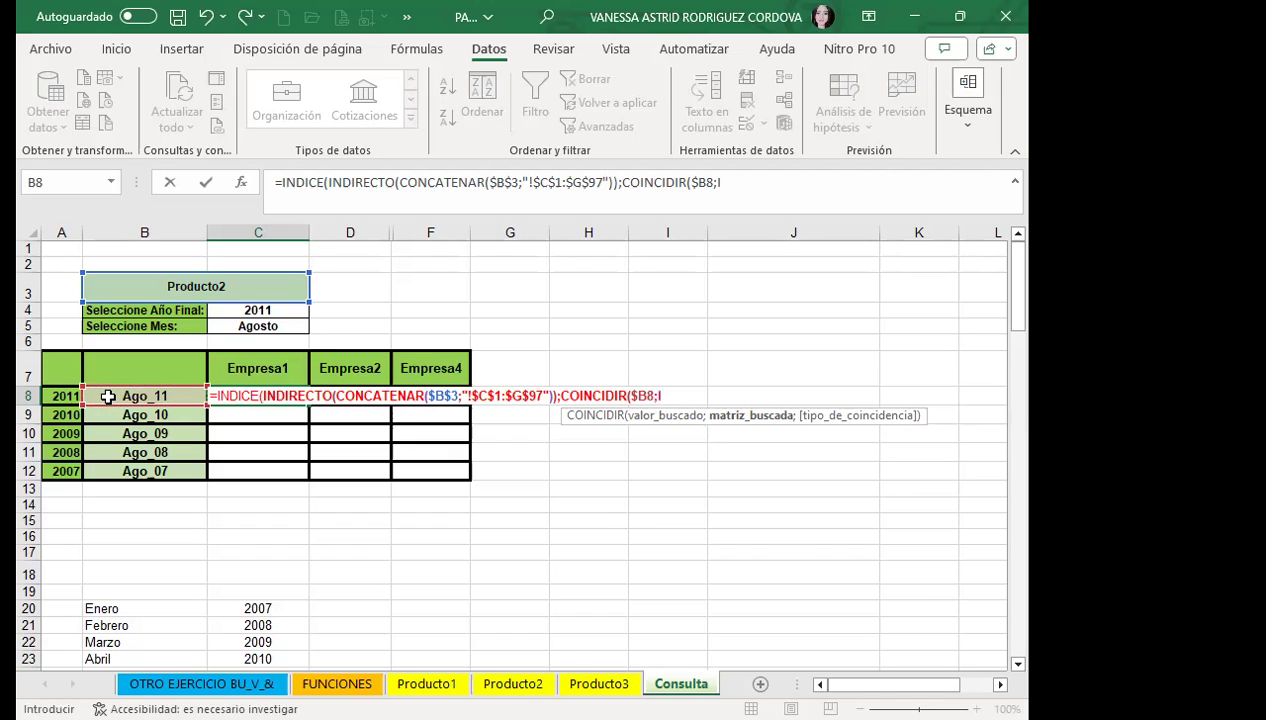
{"action": "type", "text": "ND"}
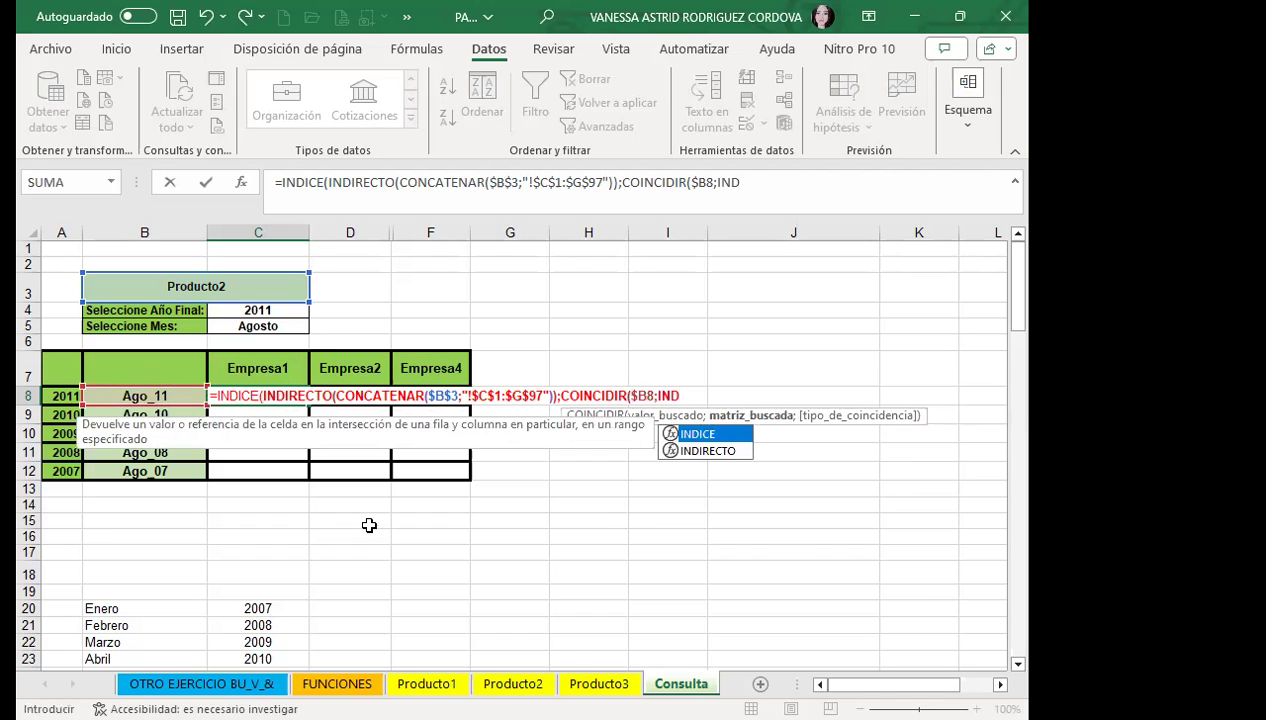
{"action": "double_click", "coordinate": [708, 451]}
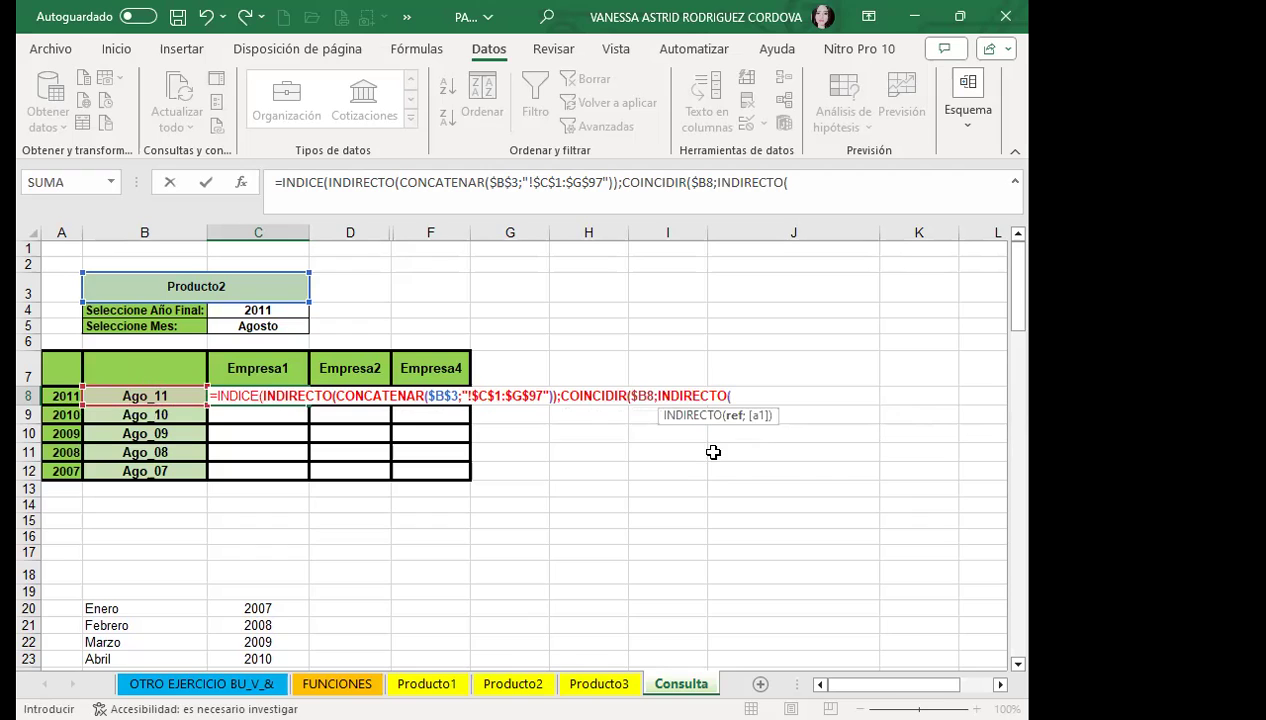
{"action": "type", "text": "CONCA"}
{"action": "left_click", "coordinate": [795, 451]}
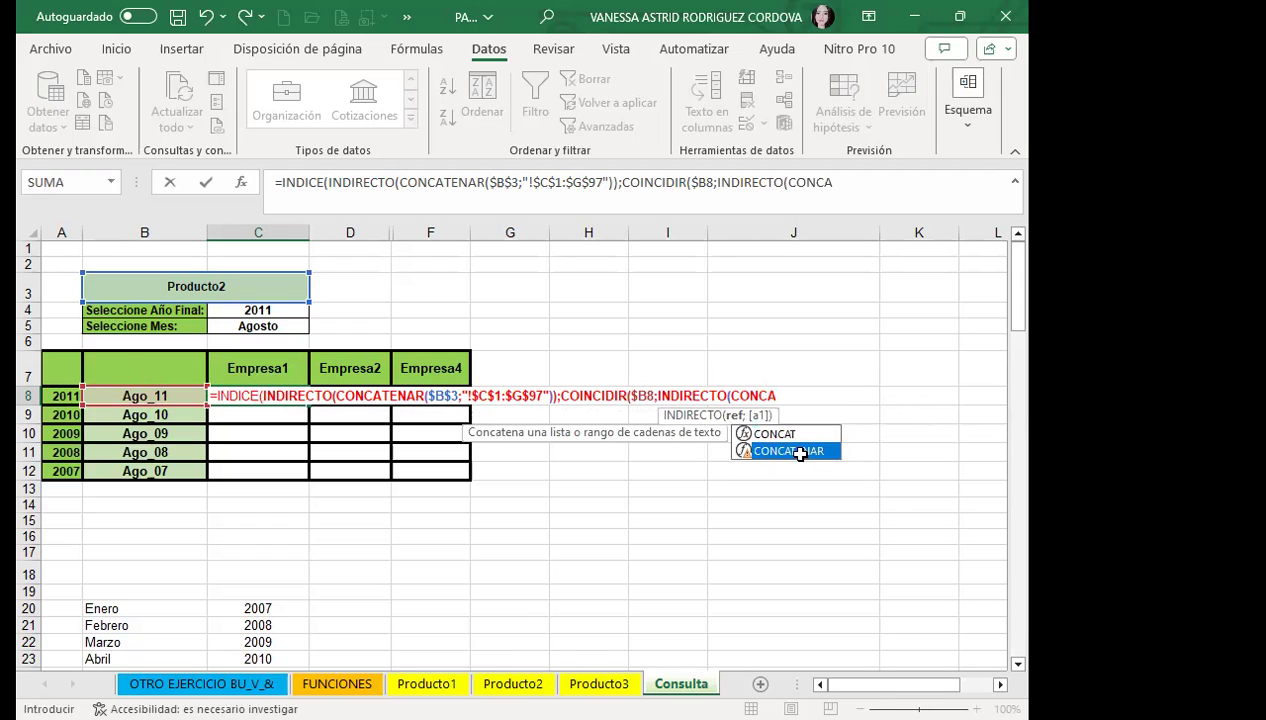
{"action": "double_click", "coordinate": [800, 452]}
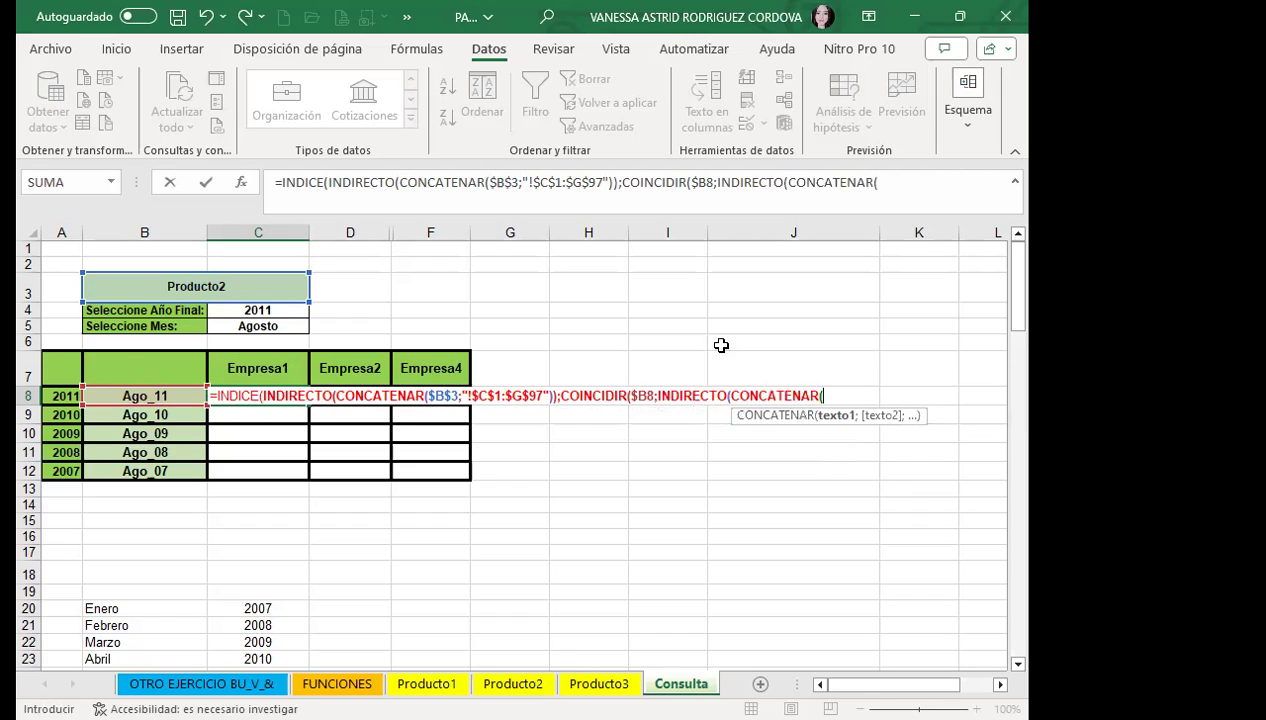
Complete the row-match range as $B$3 and "!$C$1:C97" with match type 0
{"action": "left_click", "coordinate": [230, 284]}
{"action": "key", "text": "F4"}
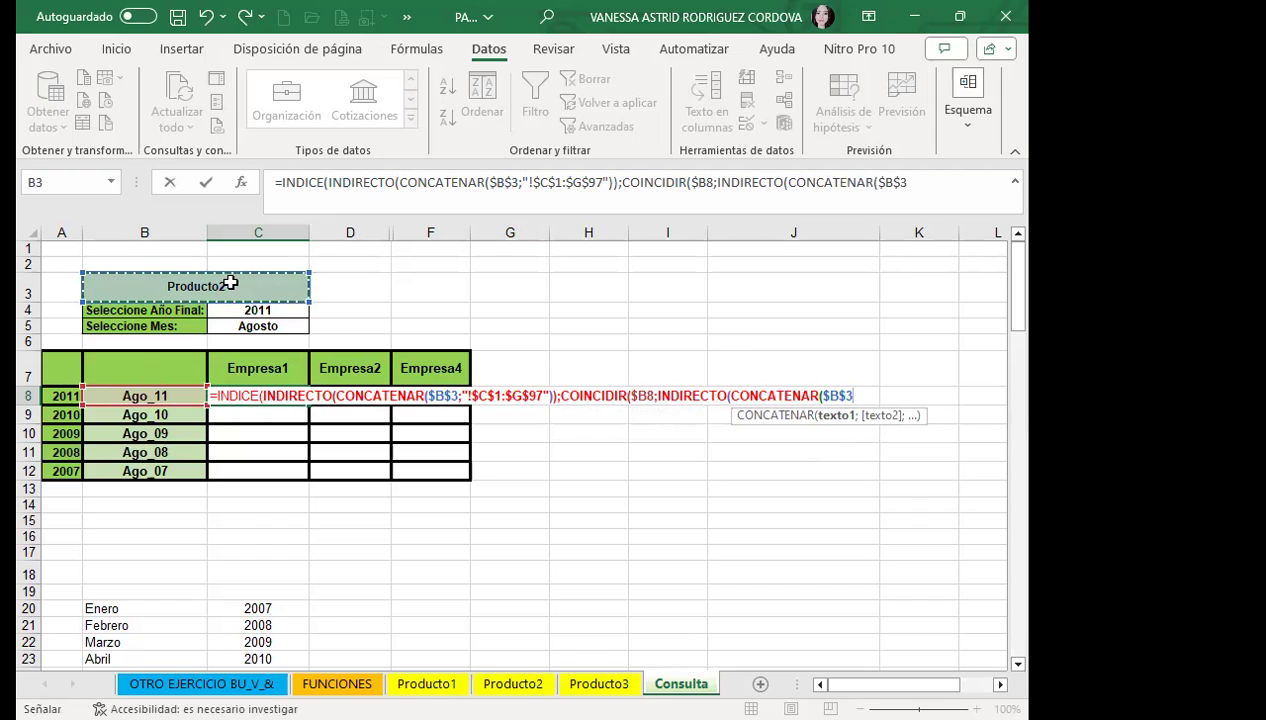
{"action": "type", "text": ";\"!"}
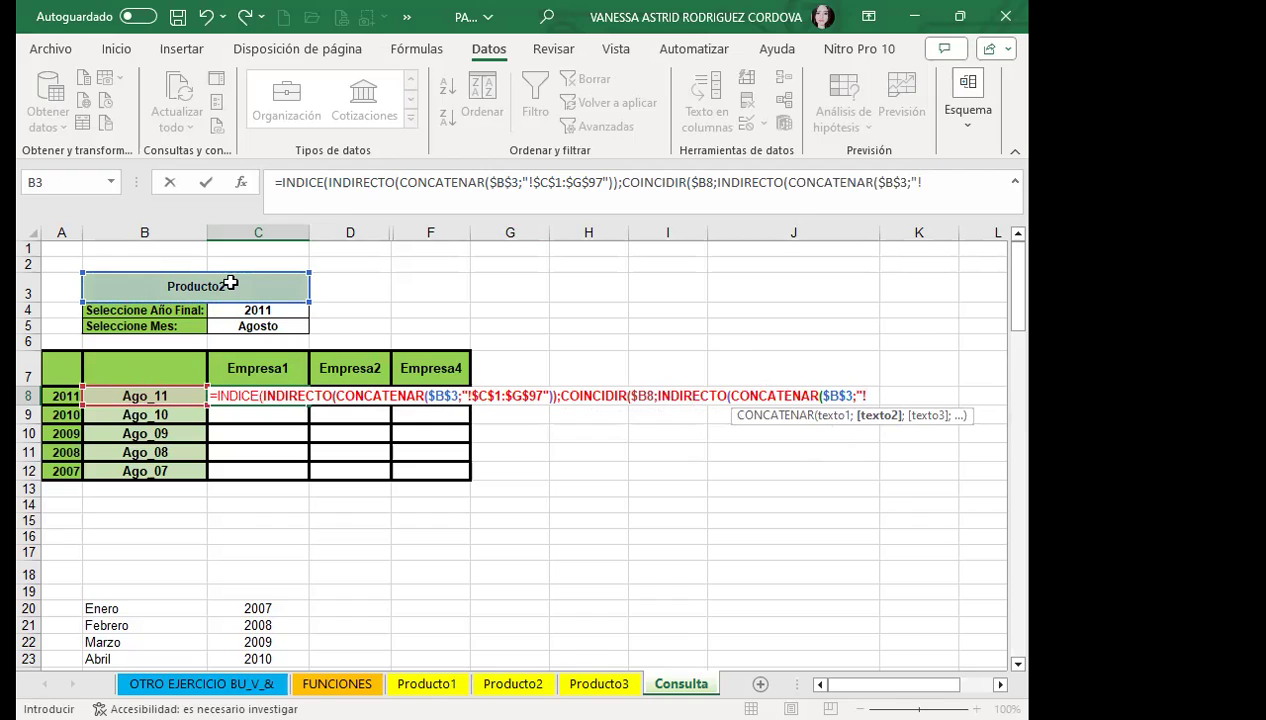
{"action": "type", "text": "C1"}
{"action": "key", "text": "F4"}
{"action": "type", "text": ":C97"}
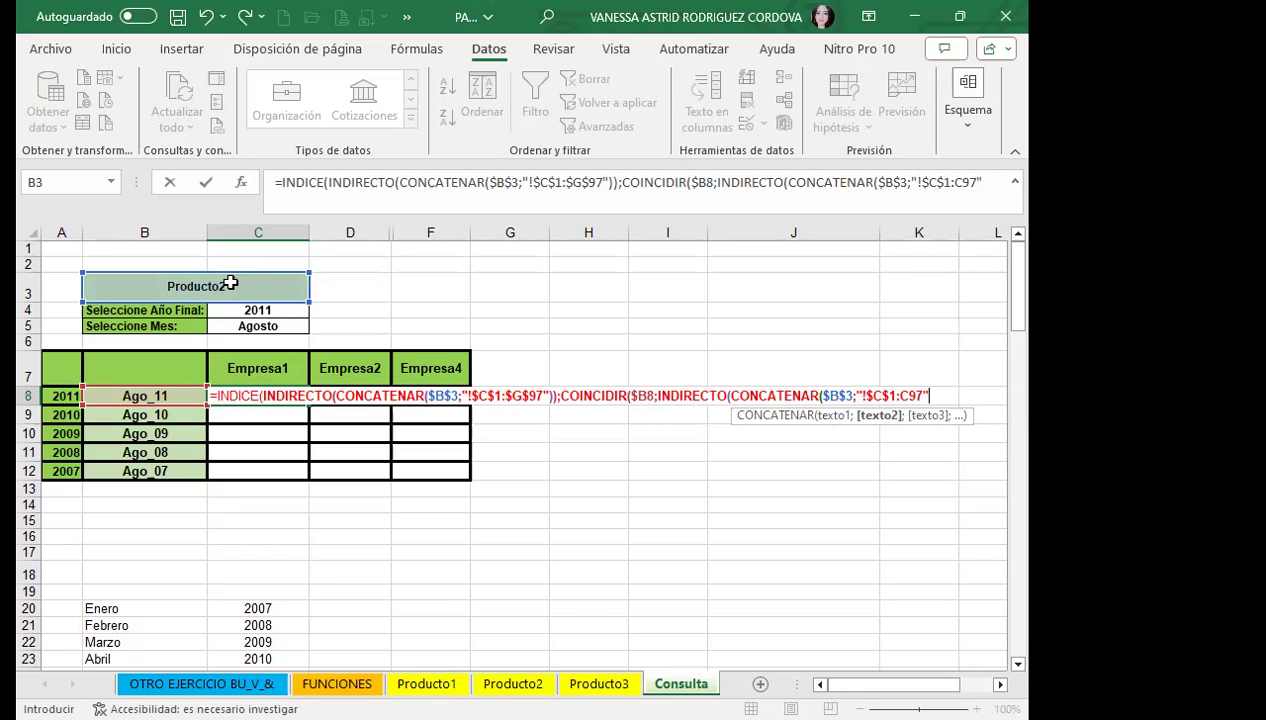
{"action": "type", "text": "\"))"}
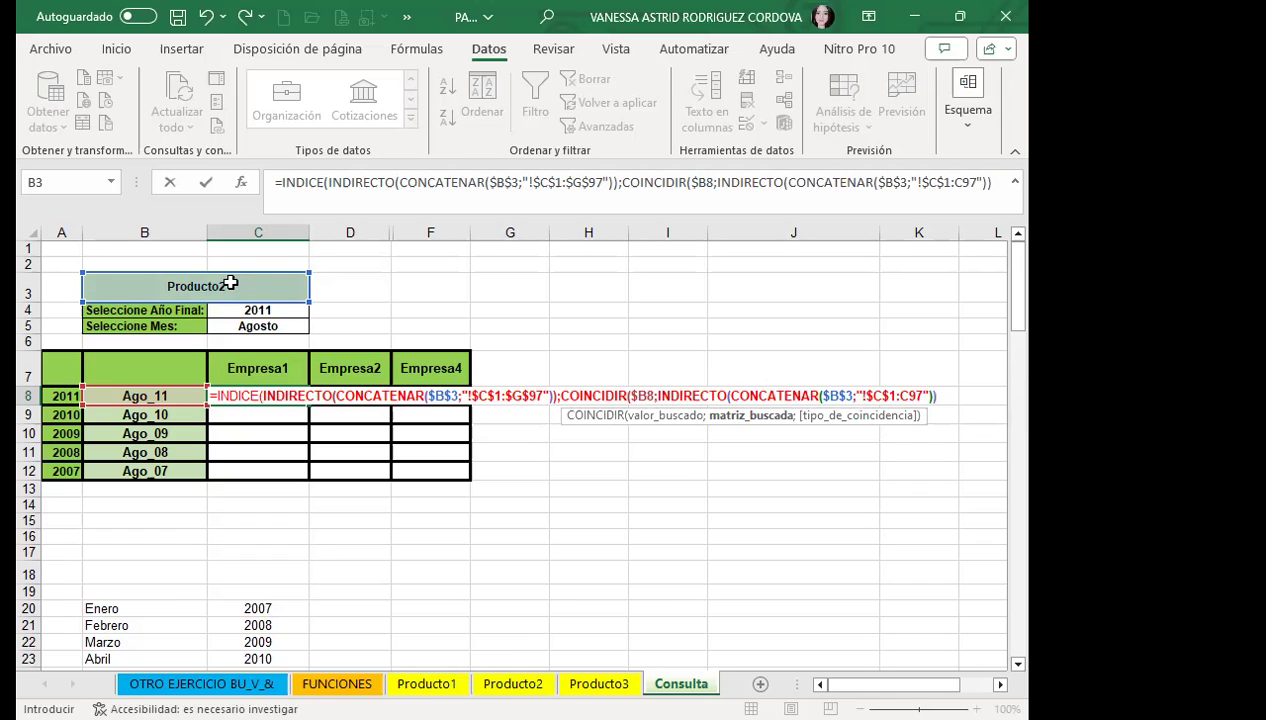
{"action": "type", "text": ";"}
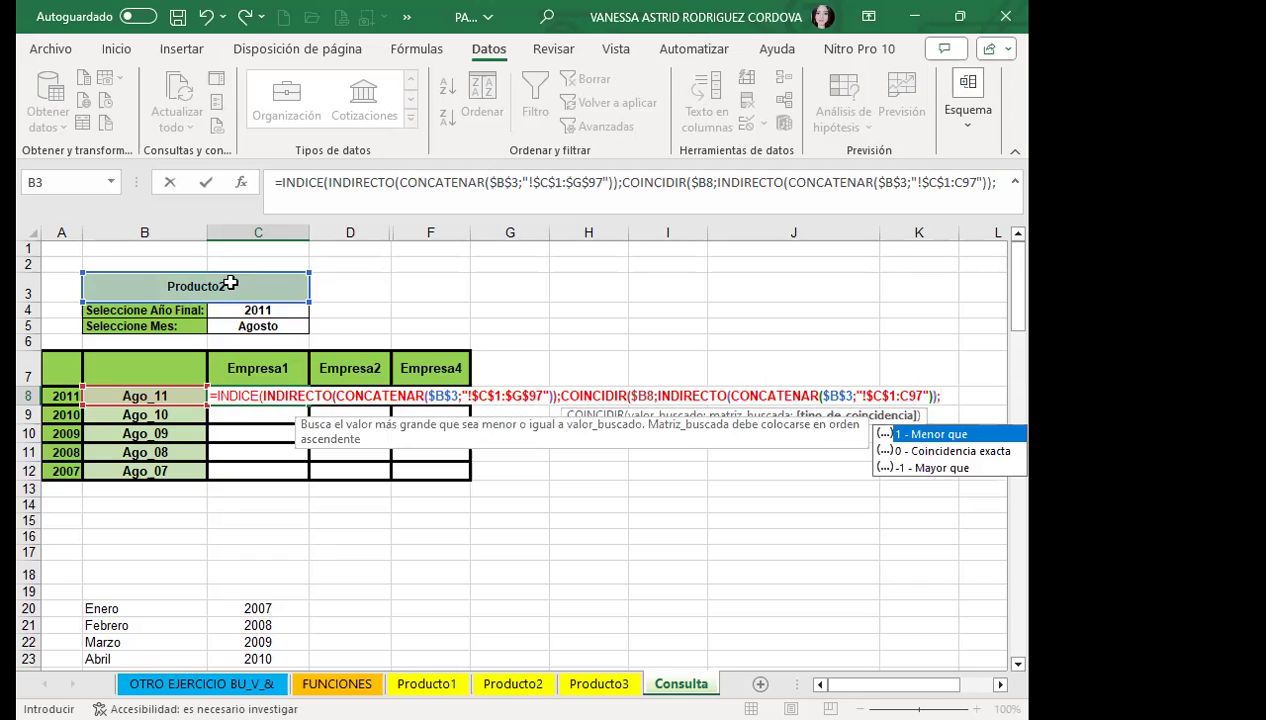
{"action": "type", "text": "0)"}
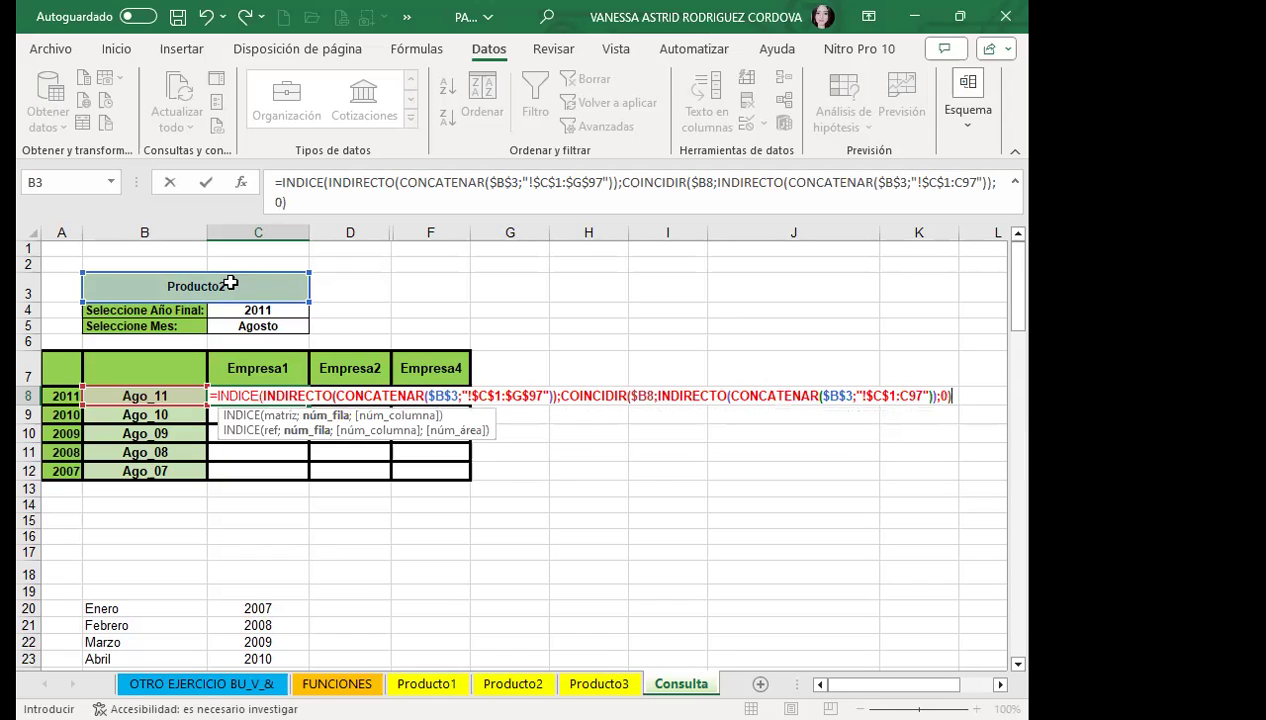
{"action": "type", "text": ";C"}
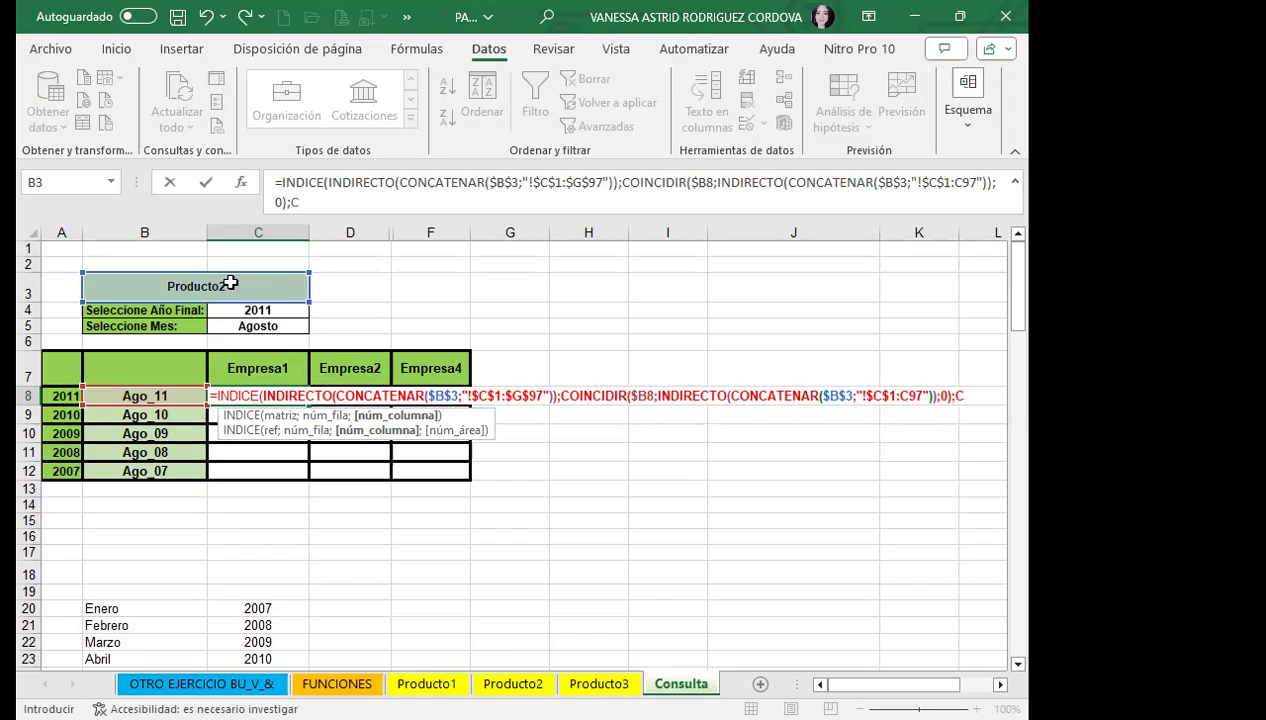
{"action": "type", "text": "OIN"}
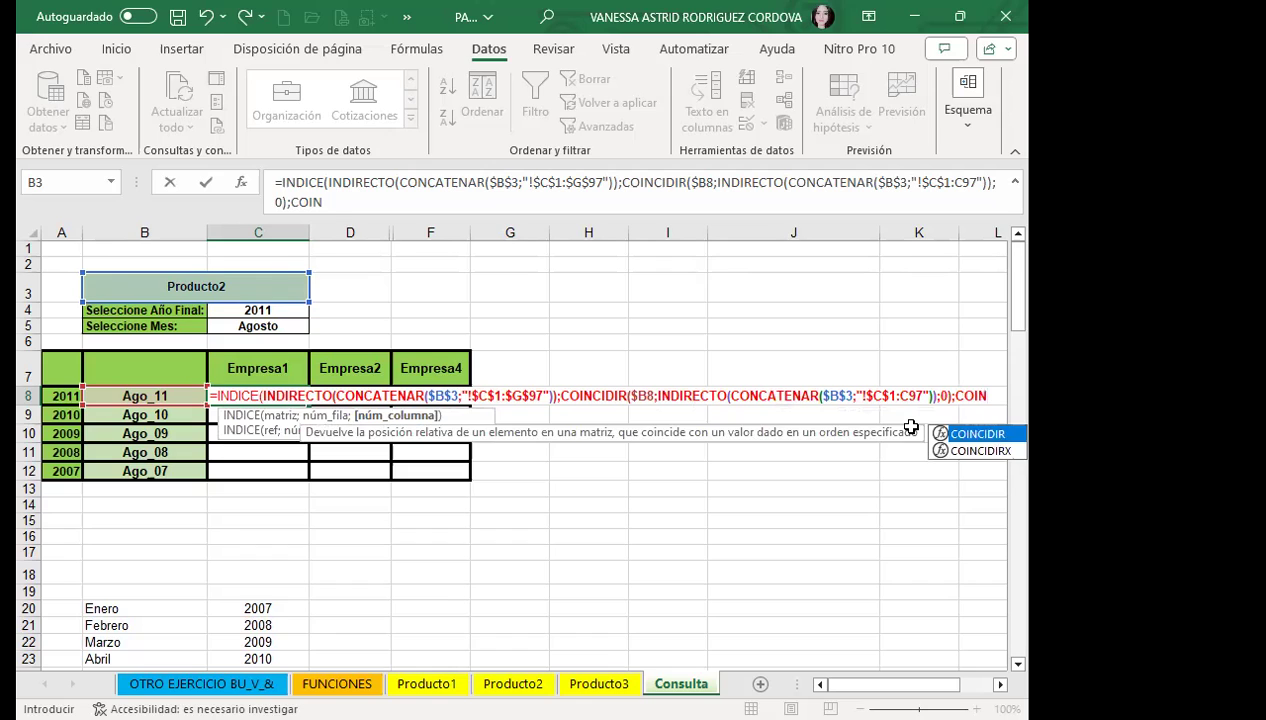
Add a second COINCIDIR with C$7 as lookup value, nesting INDIRECTO(CONCATENAR(
{"action": "key", "text": "Tab"}
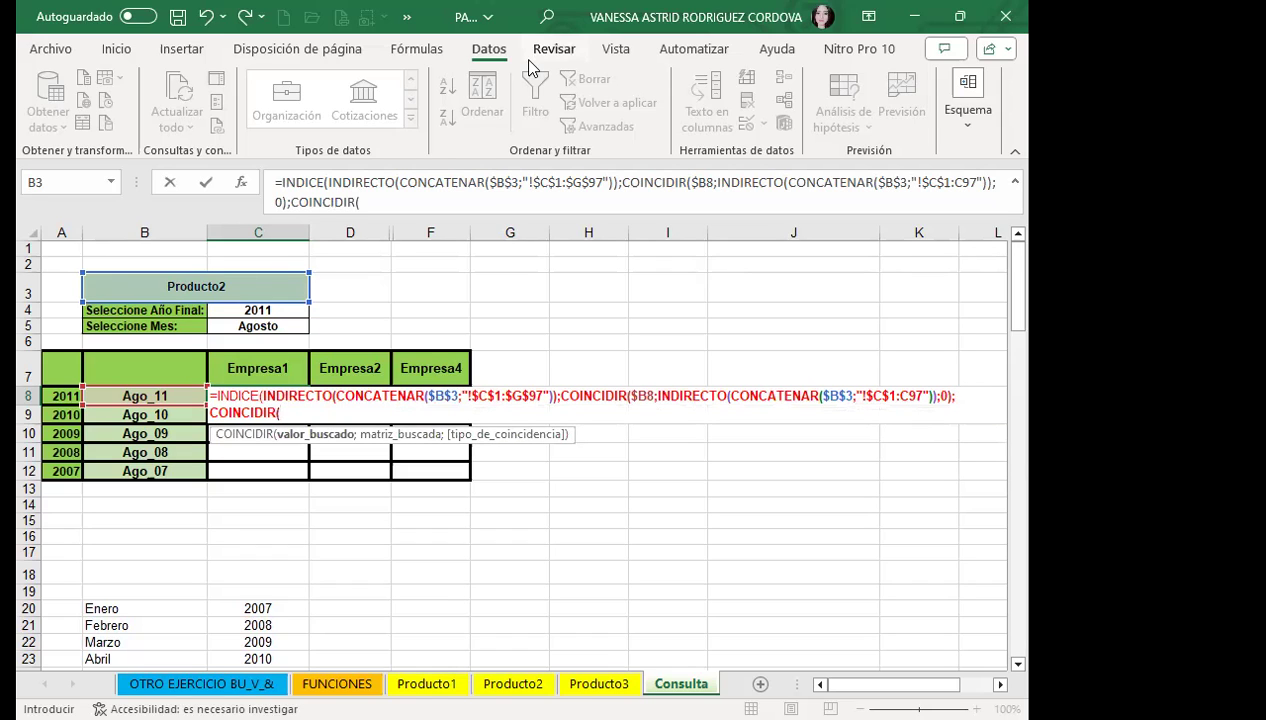
{"action": "left_click", "coordinate": [259, 370]}
{"action": "key", "text": "F4"}
{"action": "key", "text": "F4"}
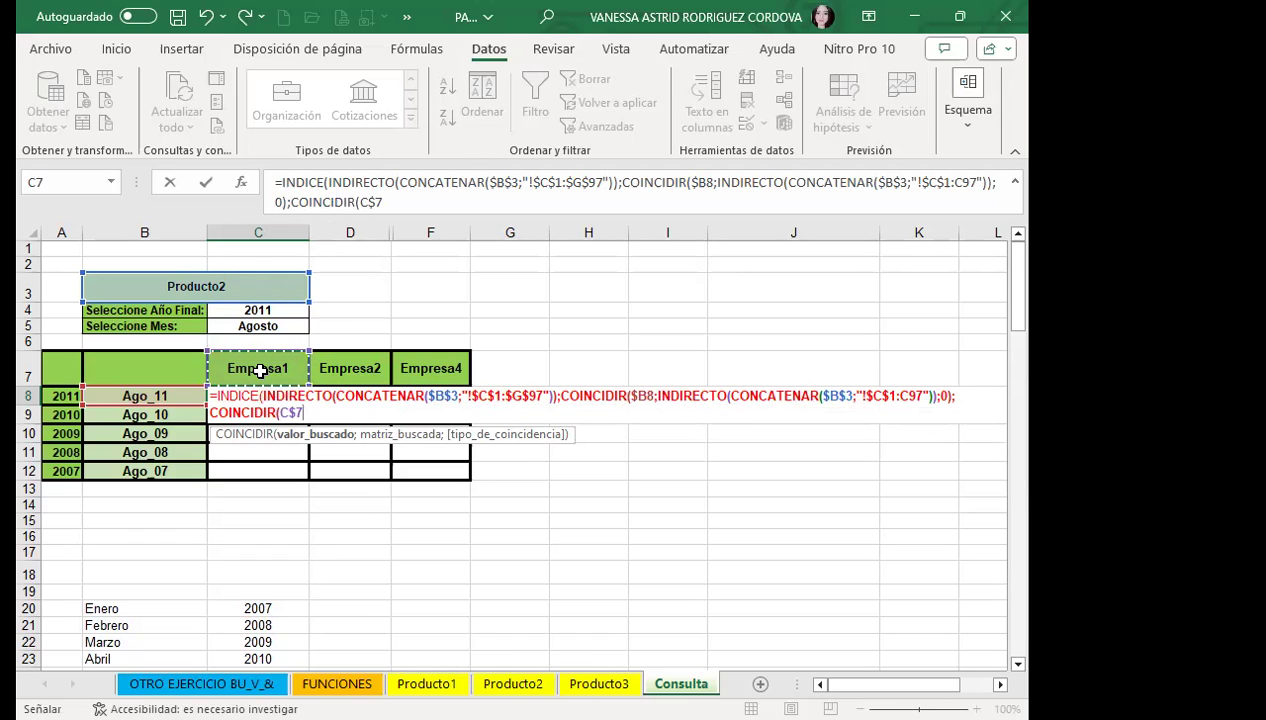
{"action": "type", "text": ";INDI"}
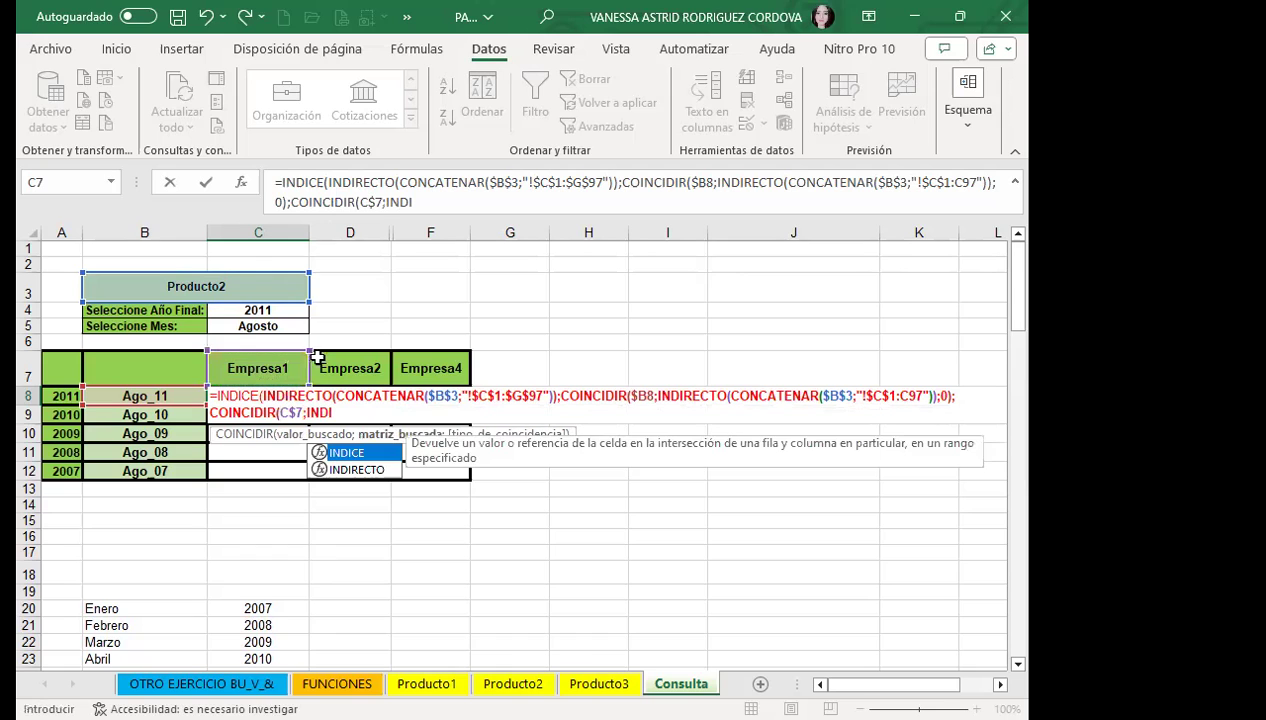
{"action": "double_click", "coordinate": [356, 469]}
{"action": "type", "text": "CTO(CONCA"}
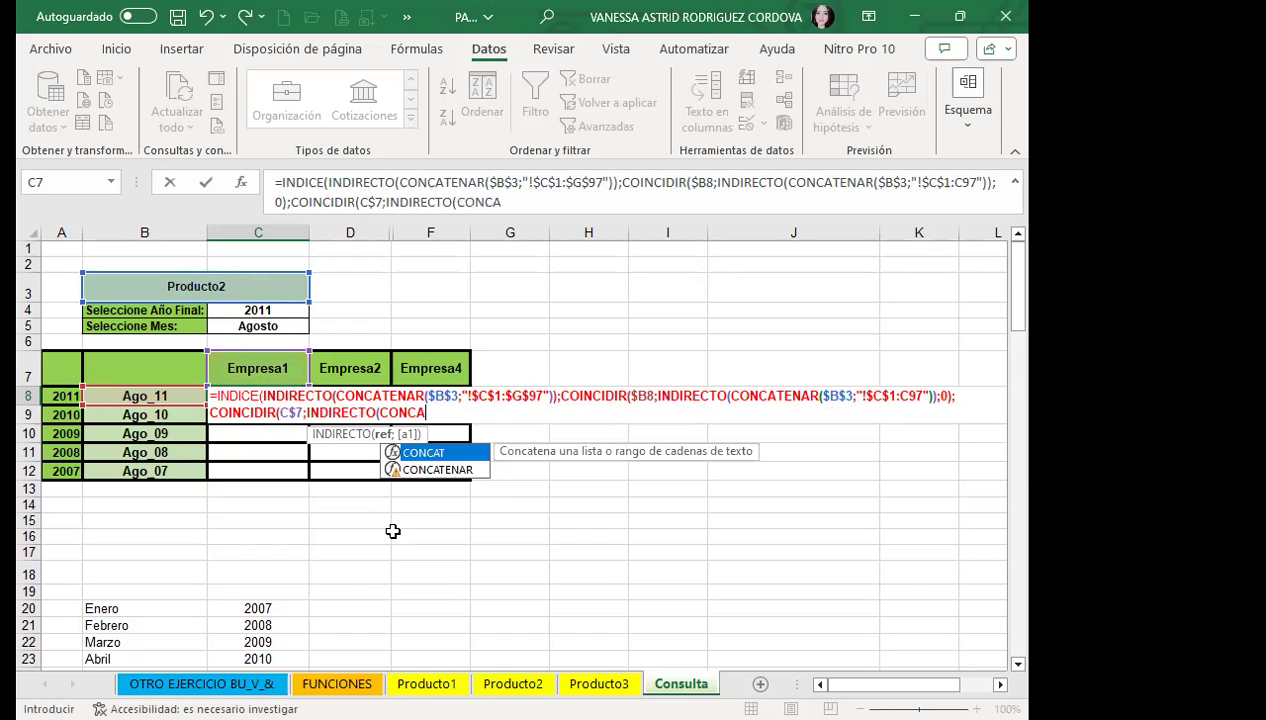
{"action": "left_click", "coordinate": [452, 470]}
{"action": "double_click", "coordinate": [453, 470]}
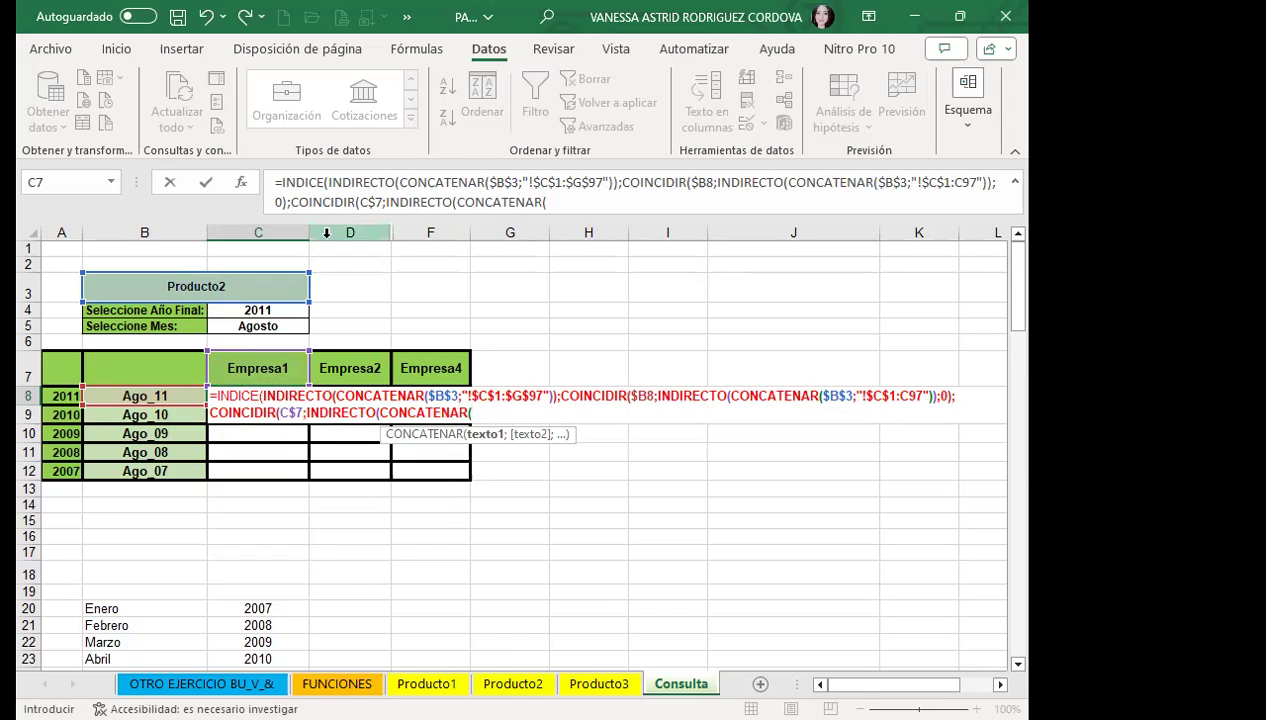
Set its range to $B$3 and "!$C$1:$G$1" with match type 0, closing the formula
{"action": "left_click", "coordinate": [272, 283]}
{"action": "key", "text": "F4"}
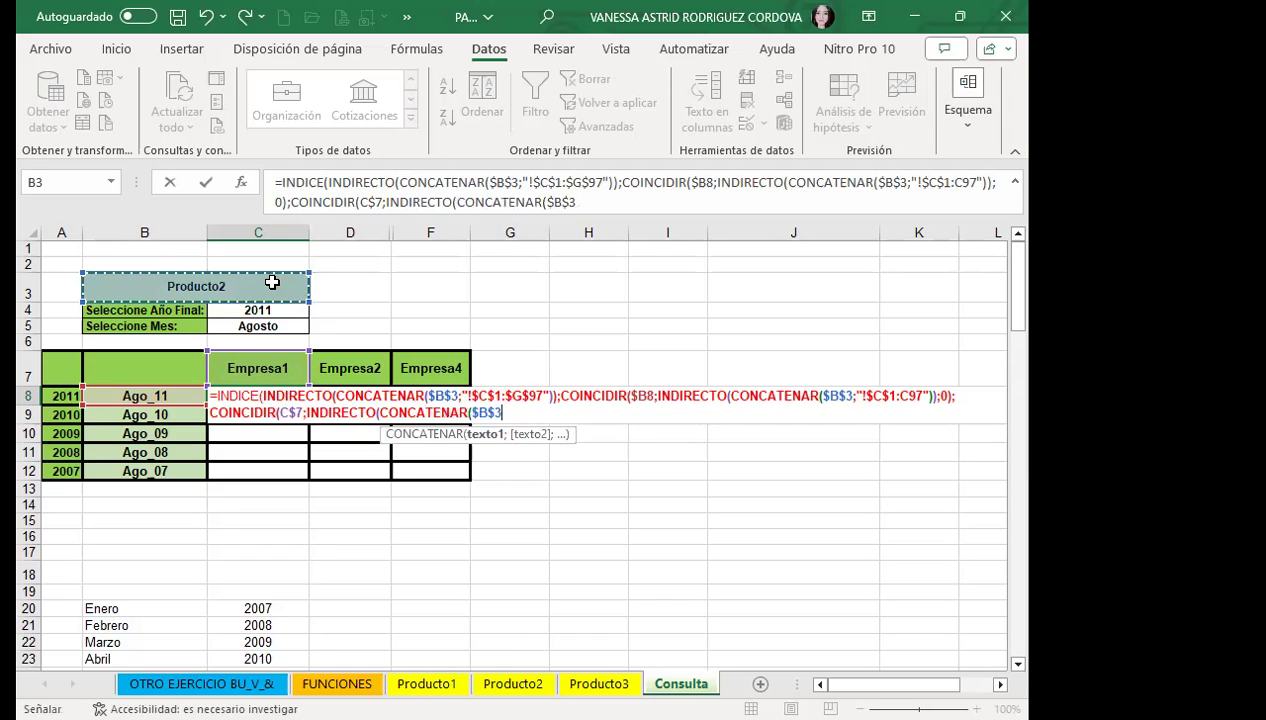
{"action": "type", "text": ";"}
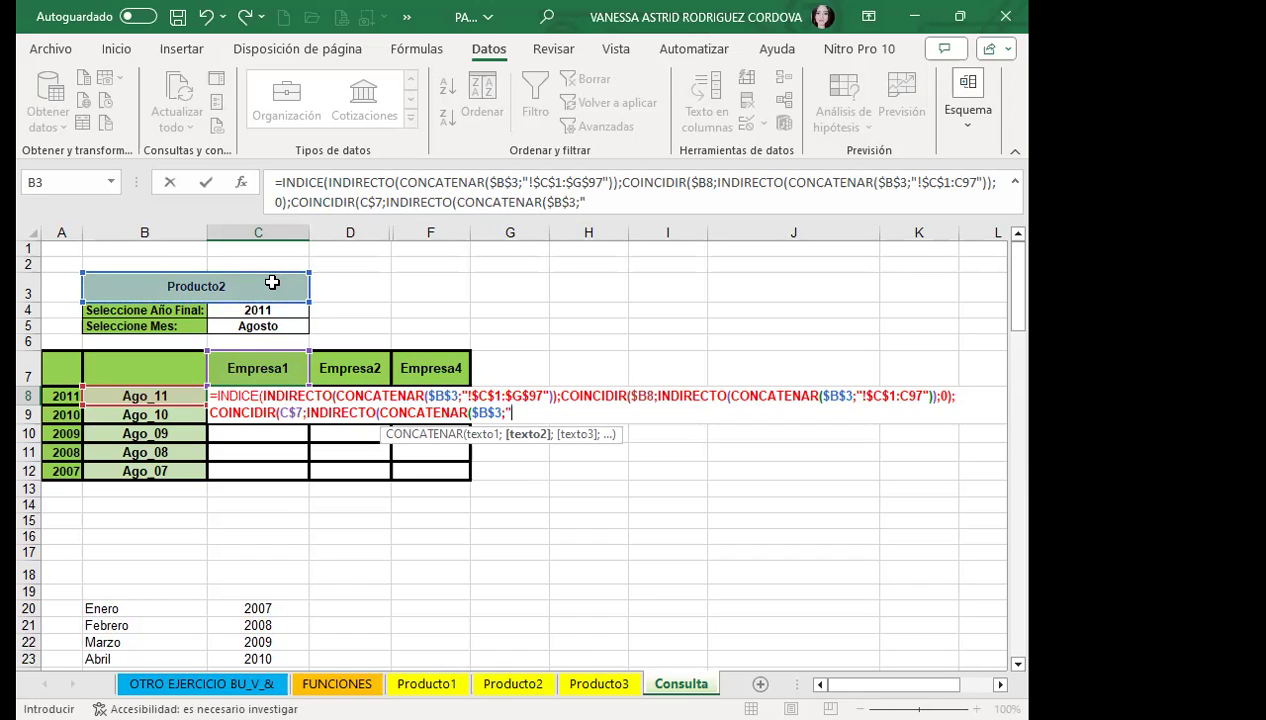
{"action": "type", "text": "\"!C1"}
{"action": "key", "text": "F4"}
{"action": "type", "text": "G$"}
{"action": "type", "text": "1:G1"}
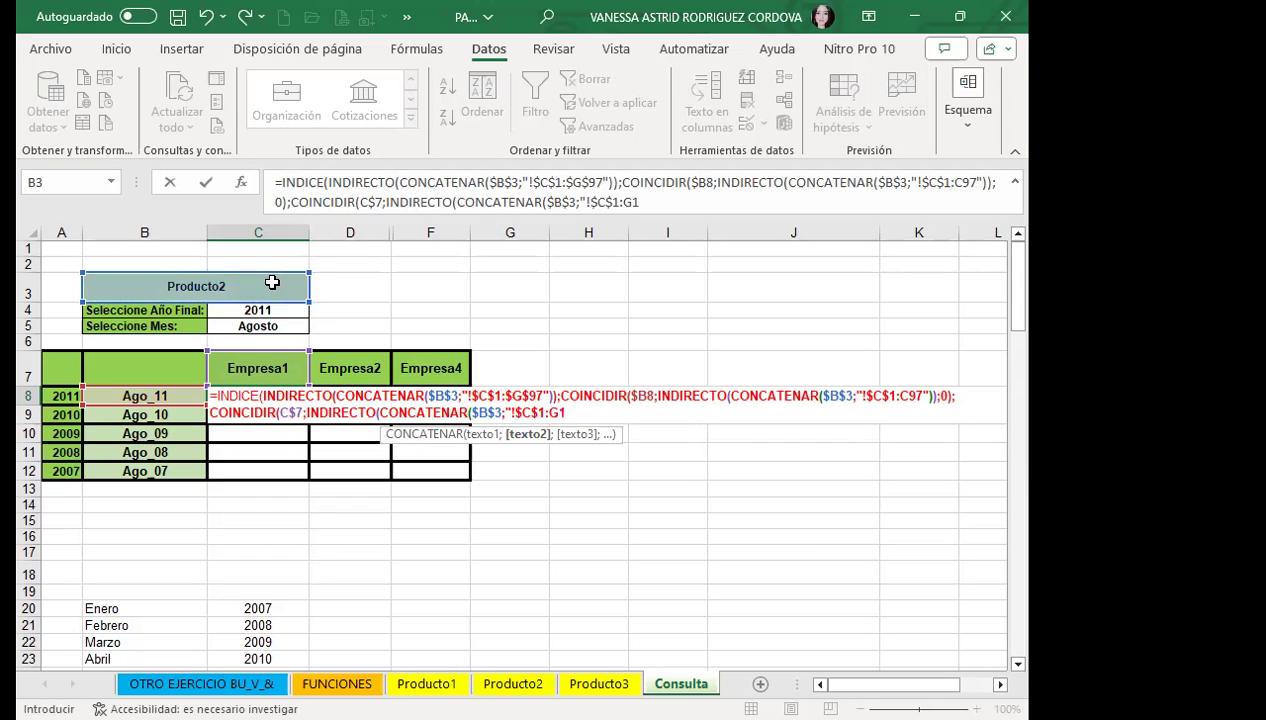
{"action": "key", "text": "F4"}
{"action": "type", "text": "\")"}
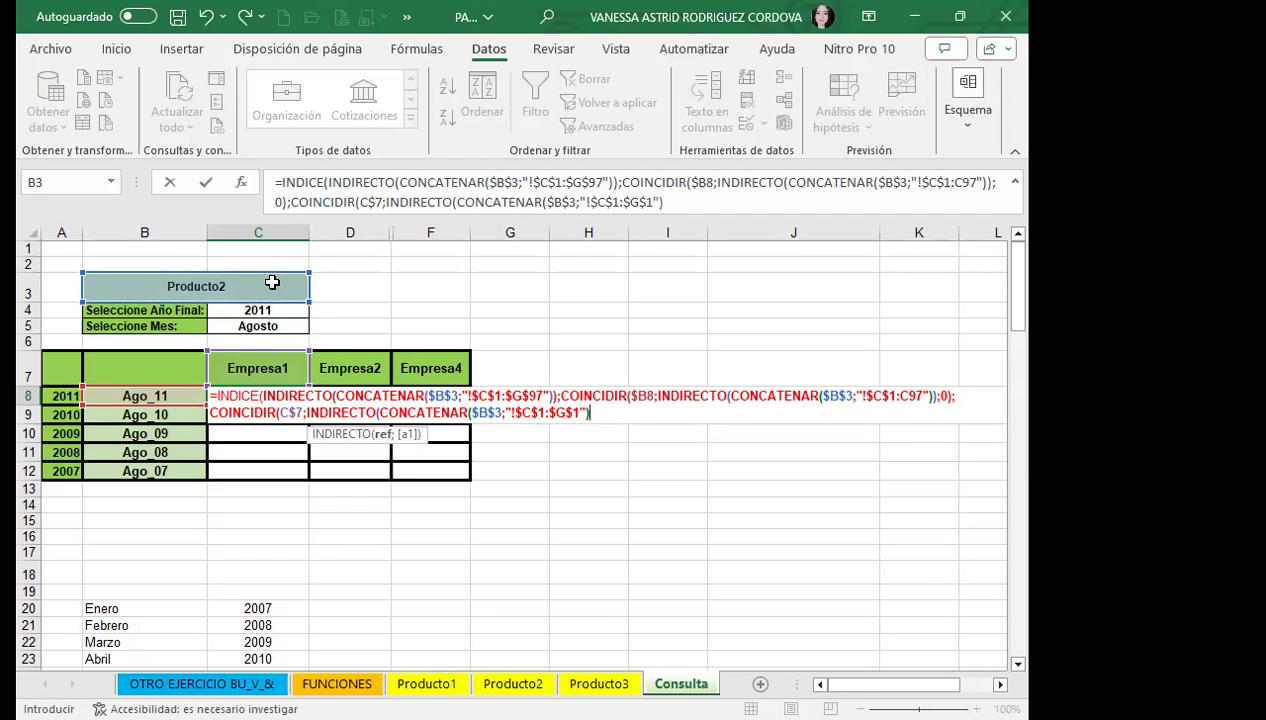
{"action": "type", "text": ")"}
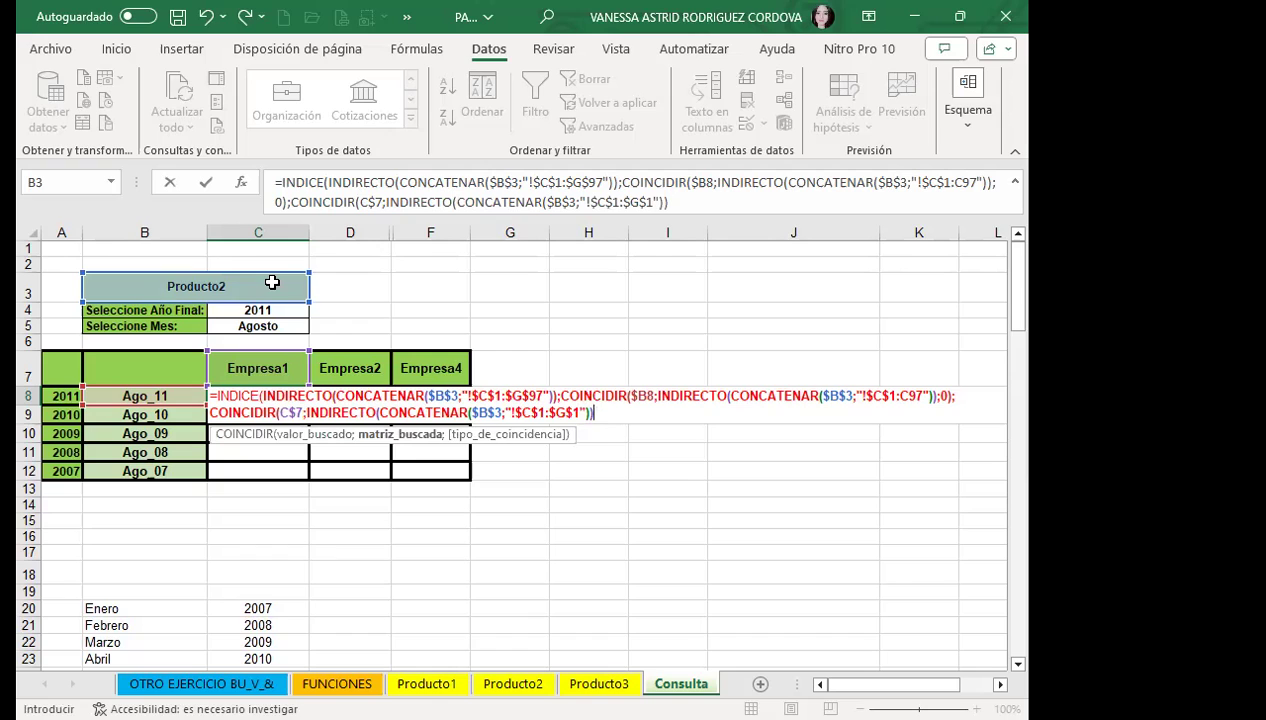
{"action": "type", "text": ";"}
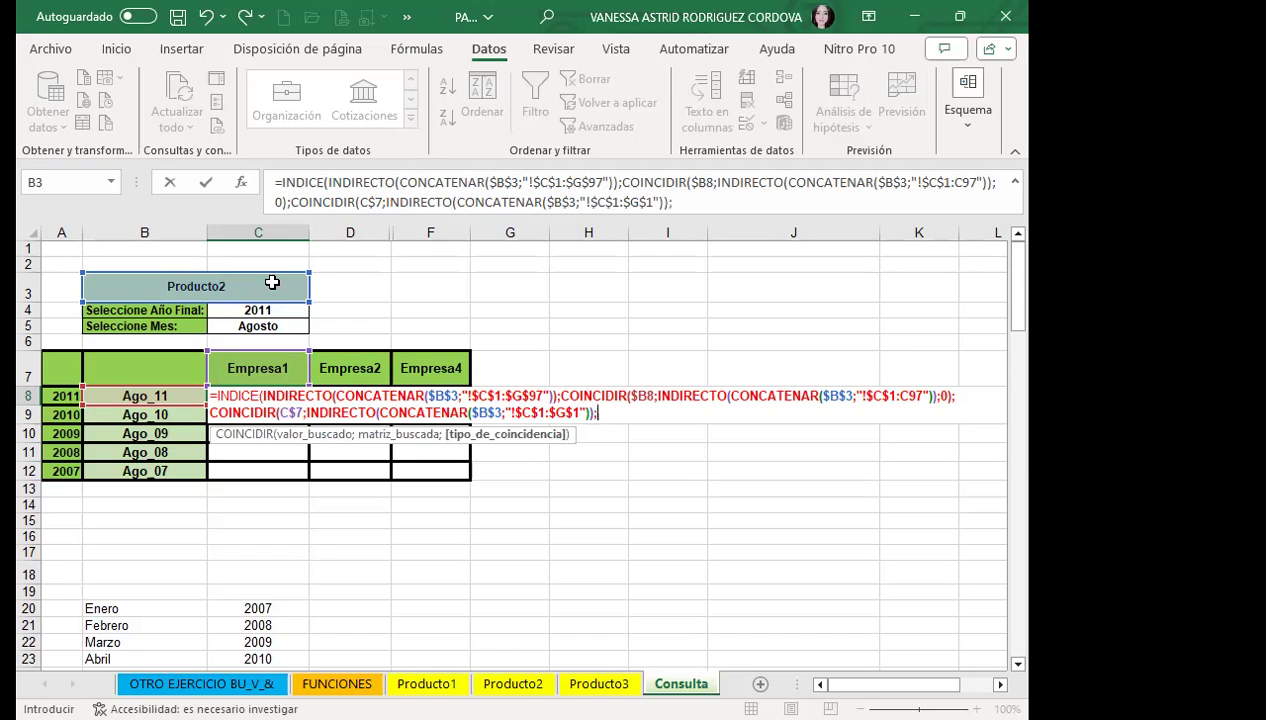
{"action": "type", "text": "0"}
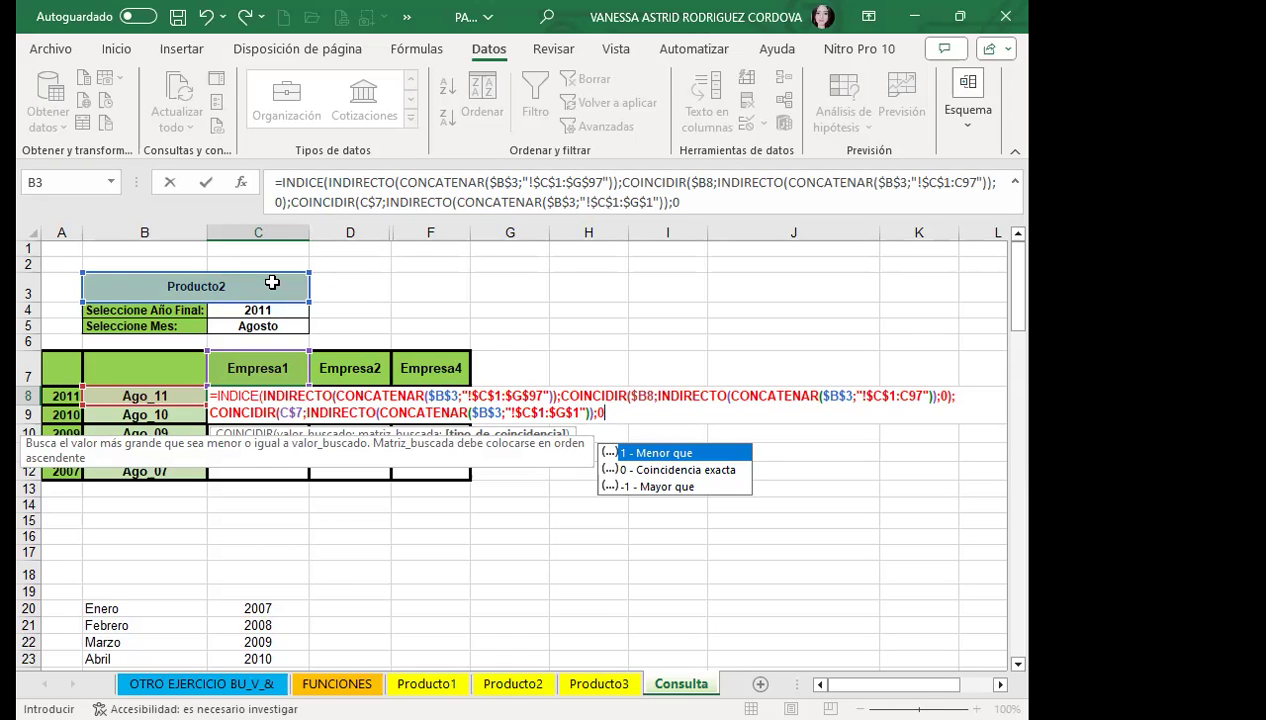
{"action": "type", "text": "))"}
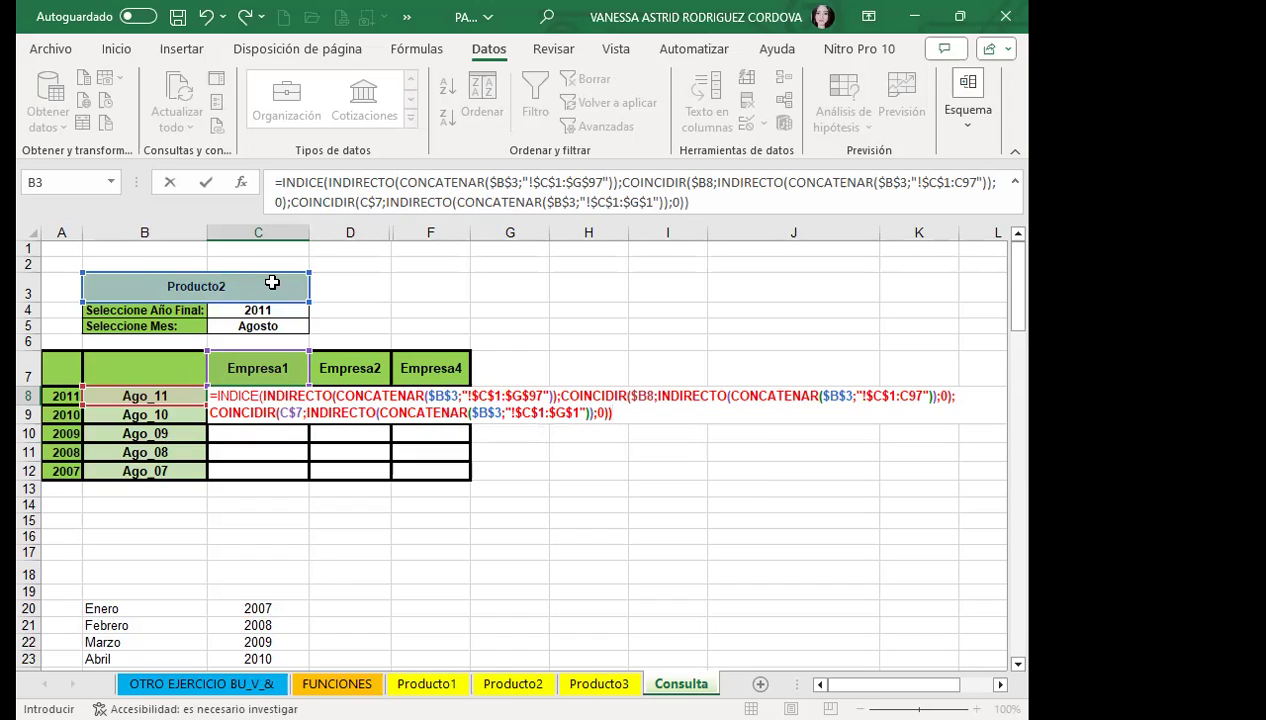
Confirm the C8 lookup formula and fill it across C8:F12, returning Producto2 August values
{"action": "key", "text": "Return"}
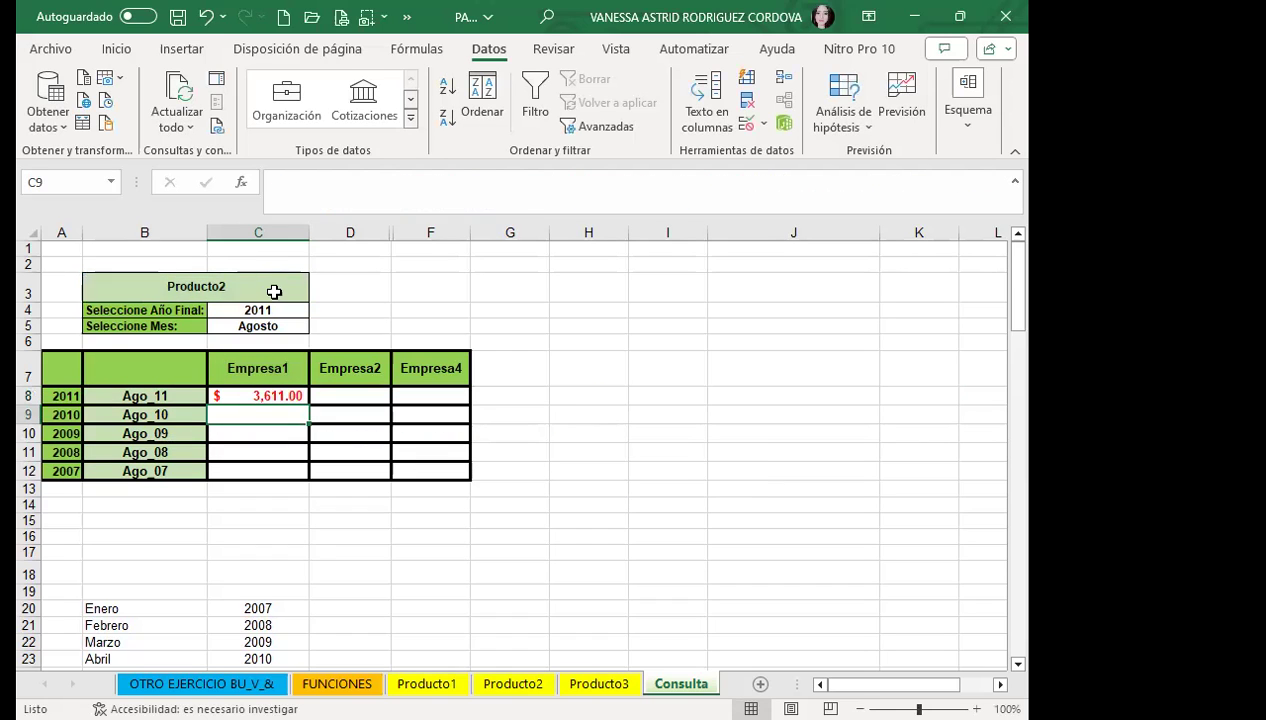
{"action": "left_click", "coordinate": [245, 397]}
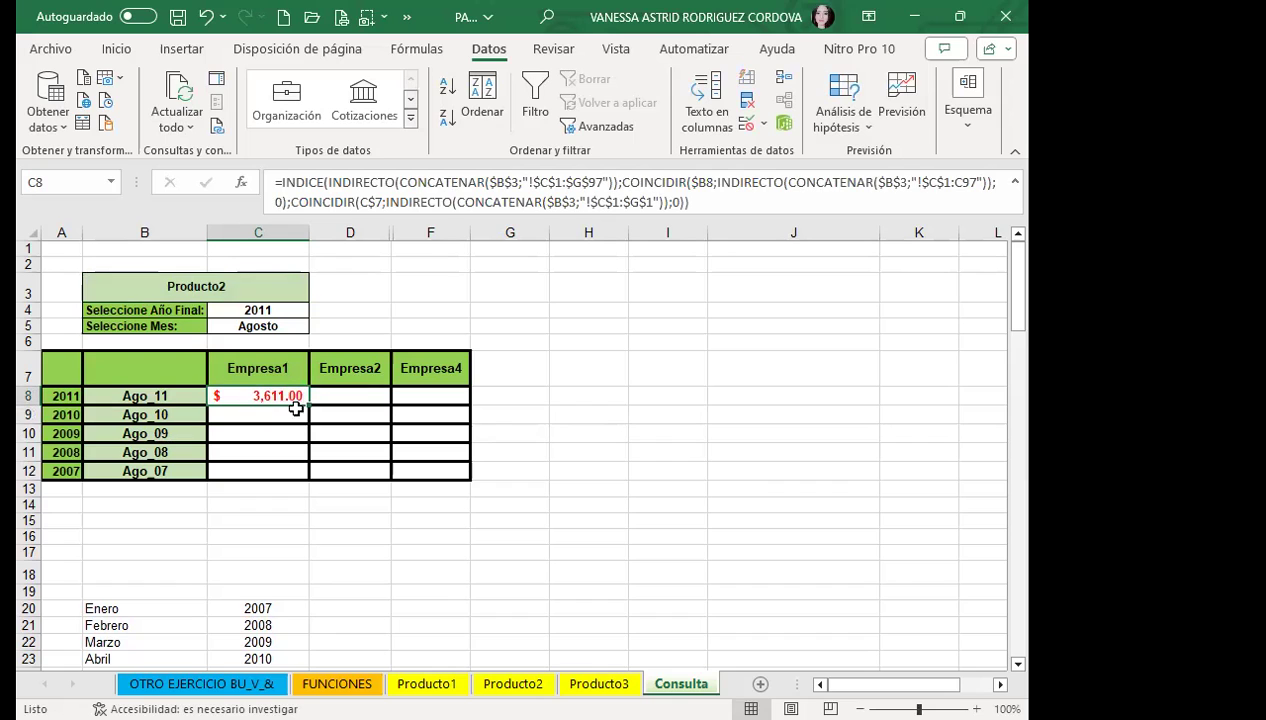
{"action": "left_click_drag", "start_coordinate": [305, 403], "coordinate": [526, 472]}
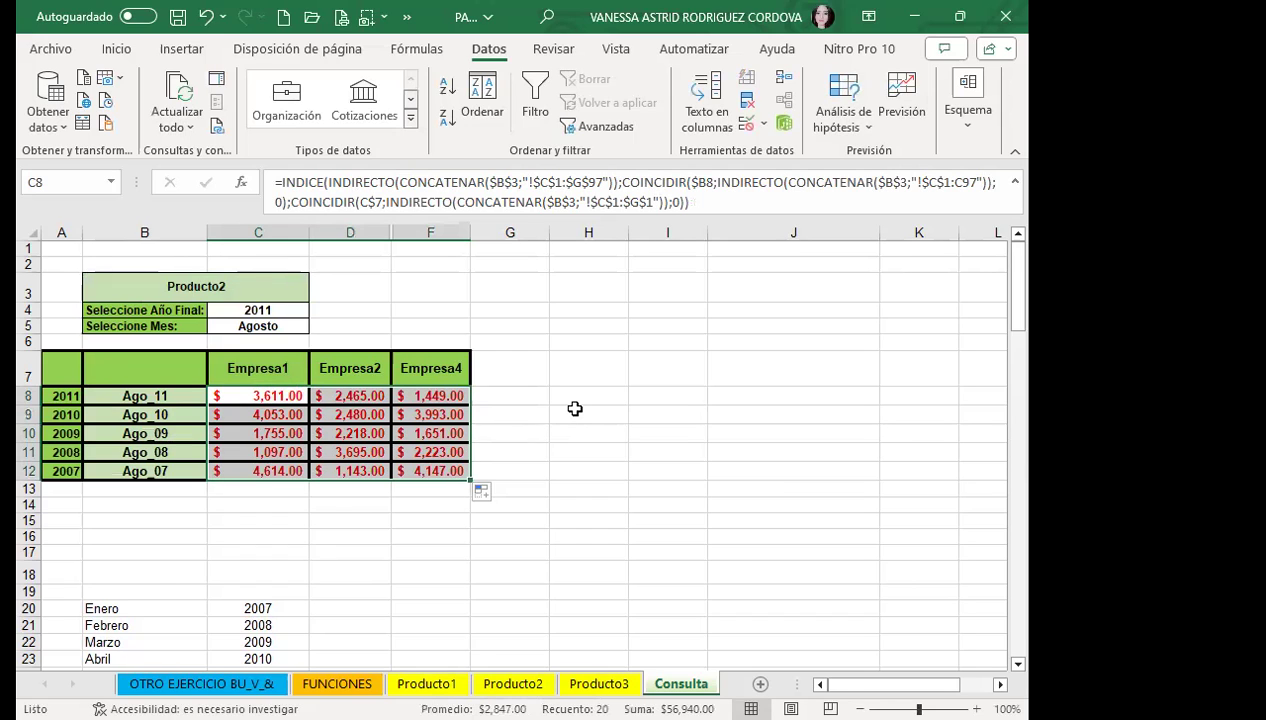
{"action": "left_click", "coordinate": [364, 416]}
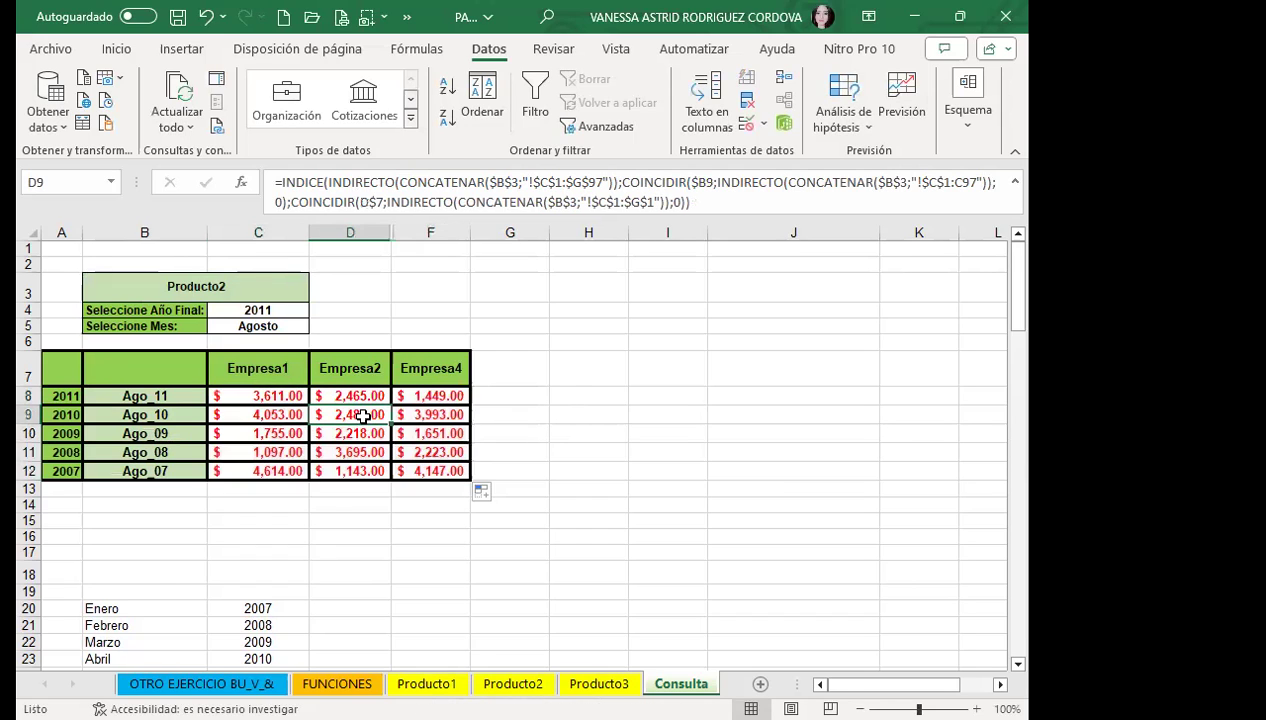
{"action": "left_click", "coordinate": [482, 413]}
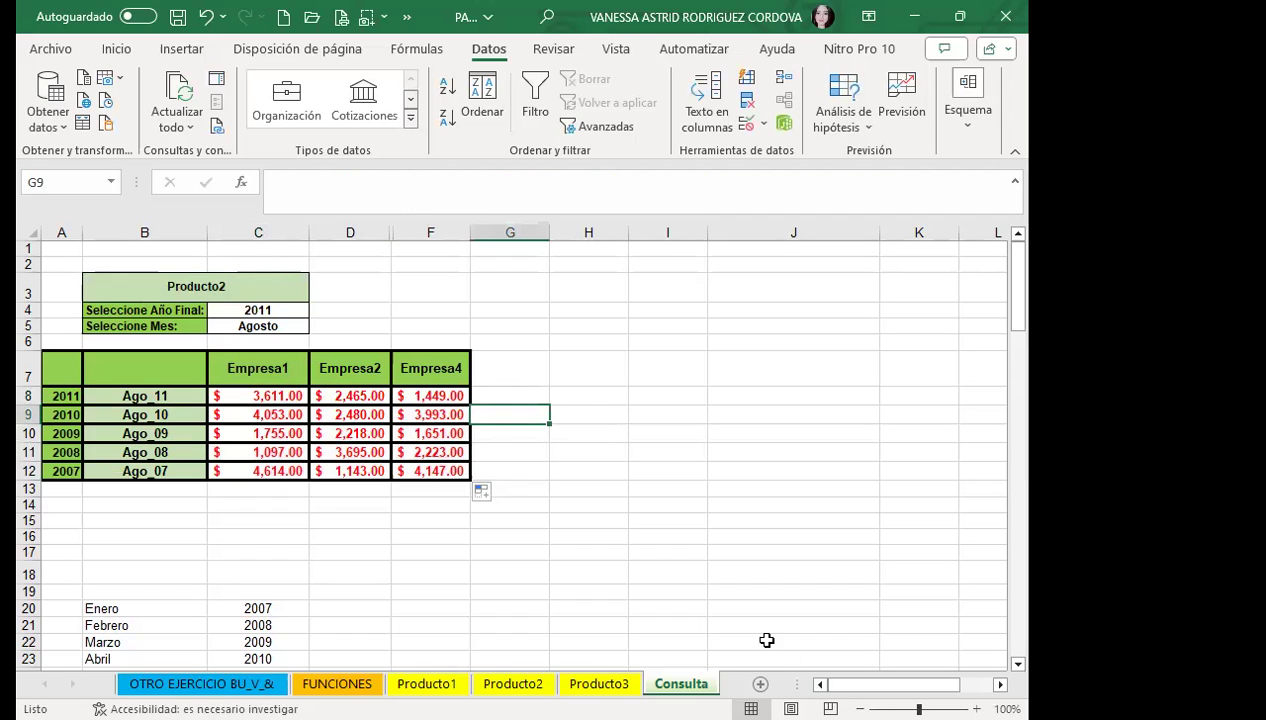